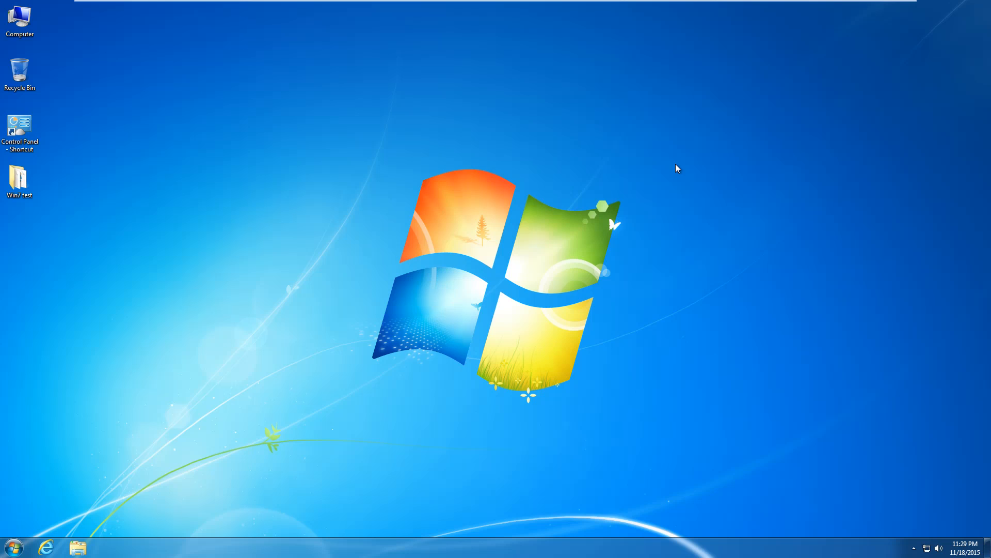
Open Explorer's Computer view, then review the four installed programs in Programs and Features.
{"action": "left_click", "coordinate": [82, 547]}
{"action": "left_click", "coordinate": [232, 279]}
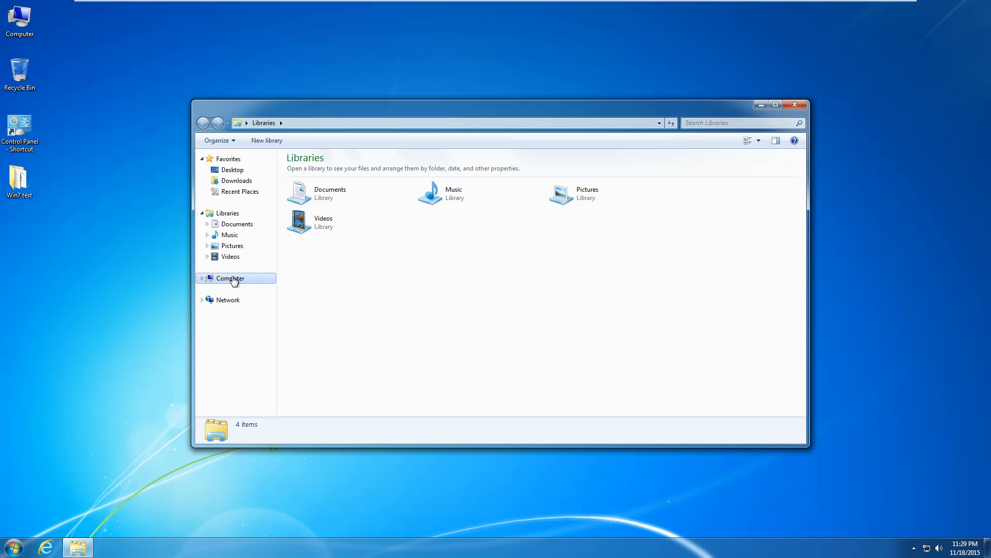
{"action": "left_click", "coordinate": [13, 547]}
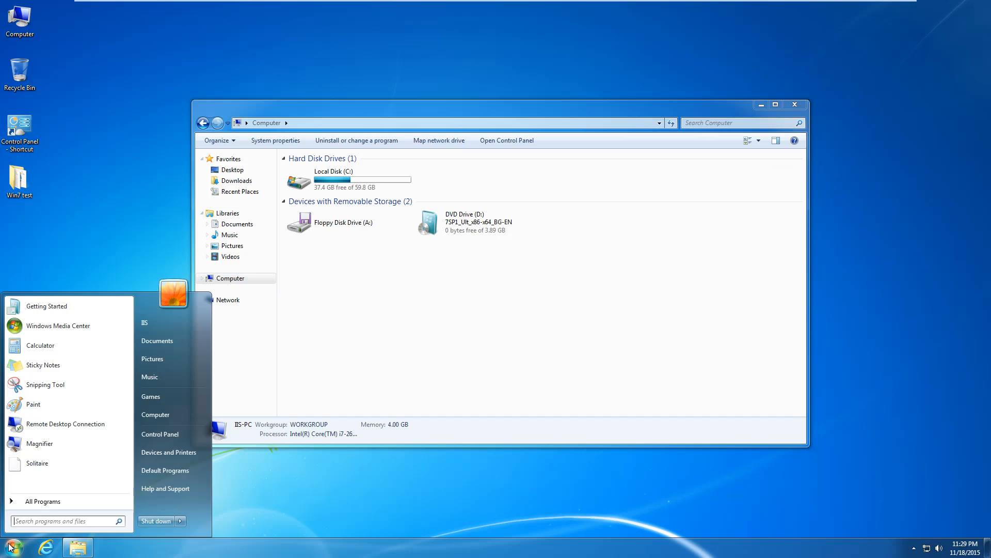
{"action": "left_click", "coordinate": [160, 433]}
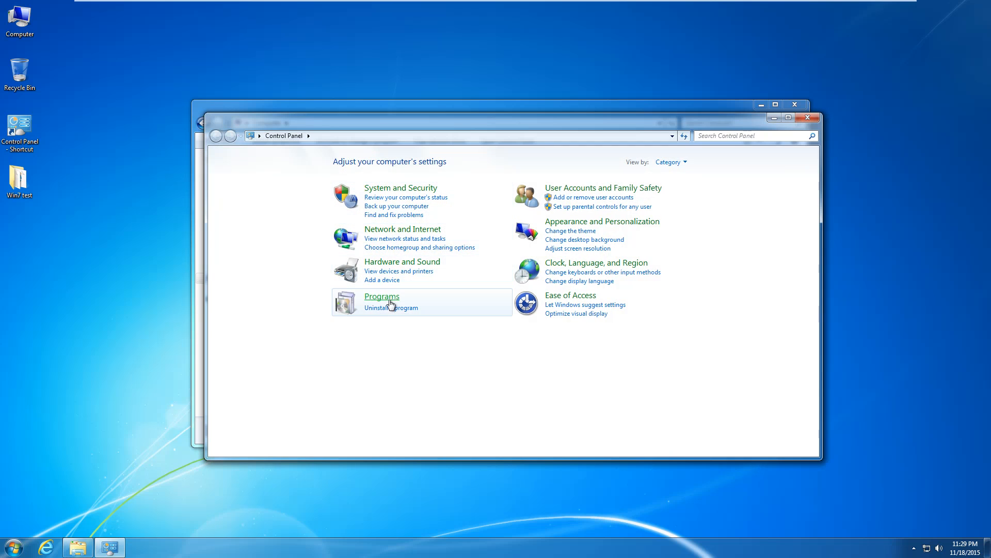
{"action": "left_click", "coordinate": [389, 297]}
{"action": "left_click", "coordinate": [356, 161]}
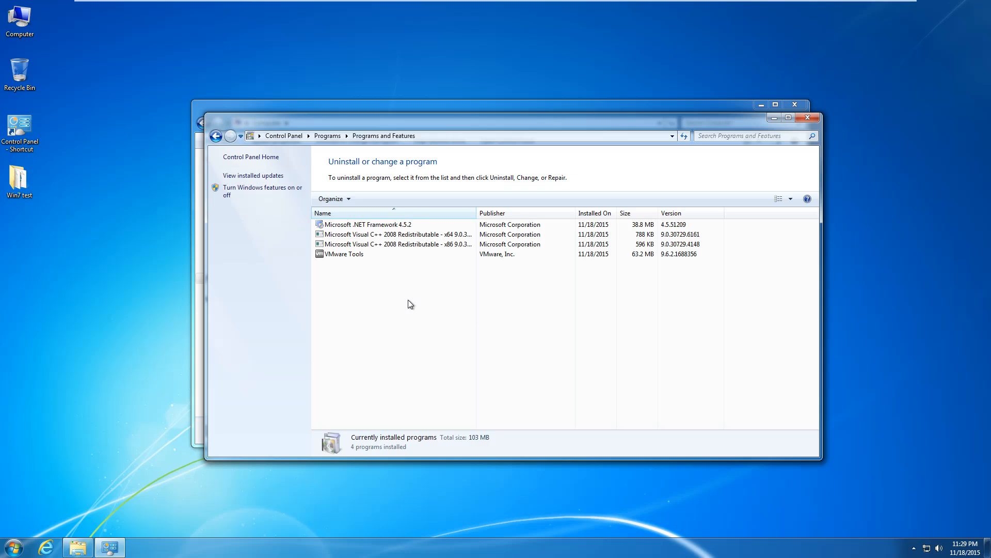
{"action": "left_click", "coordinate": [372, 234]}
{"action": "left_click", "coordinate": [375, 224]}
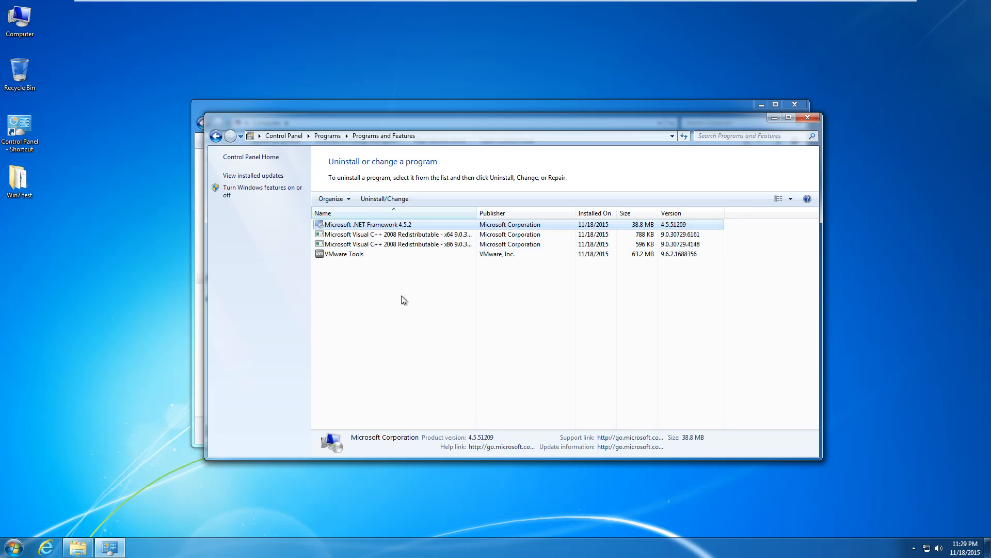
{"action": "left_click", "coordinate": [401, 296]}
{"action": "left_click", "coordinate": [772, 120]}
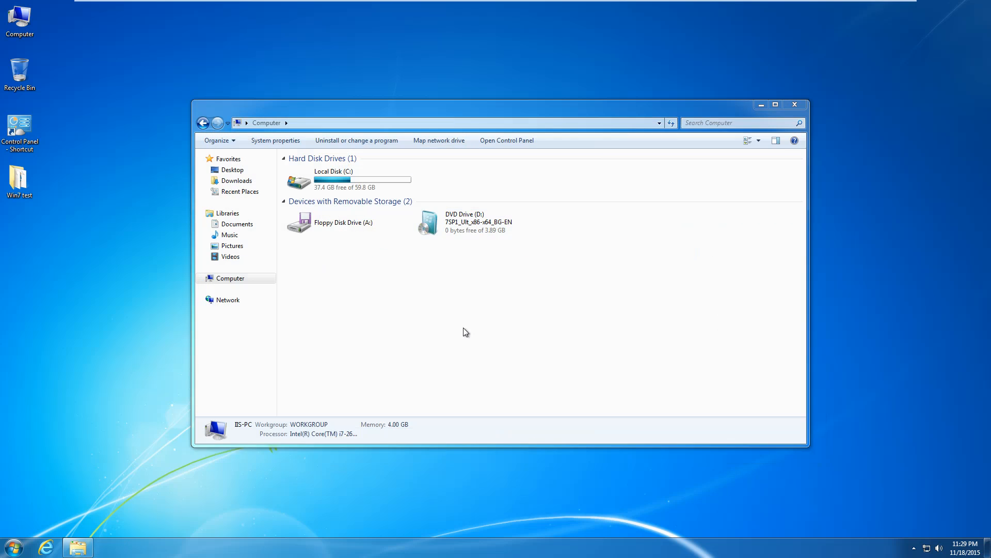
Confirm Windows Update shows no important updates and 33 optional ones, then close Update and Computer.
{"action": "left_click", "coordinate": [21, 549]}
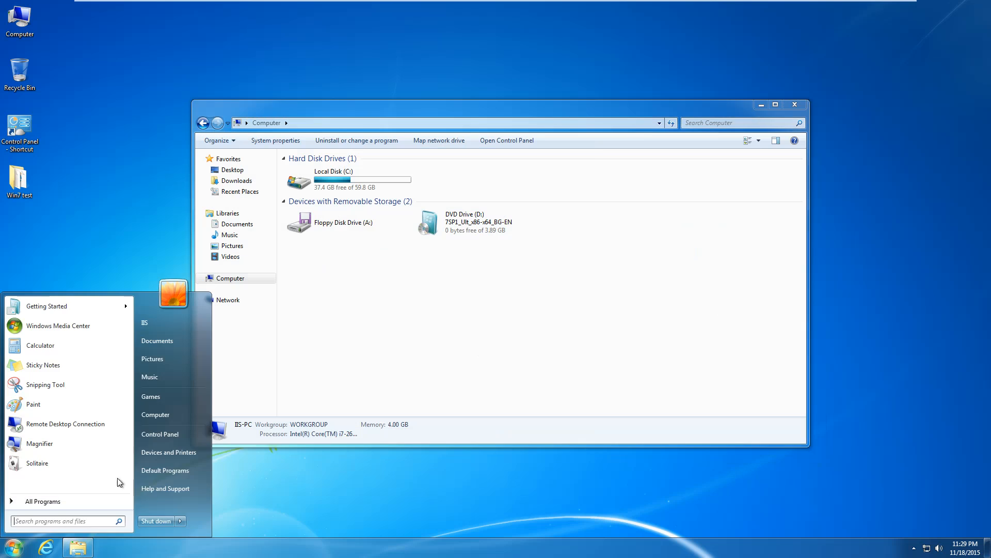
{"action": "left_click", "coordinate": [160, 435]}
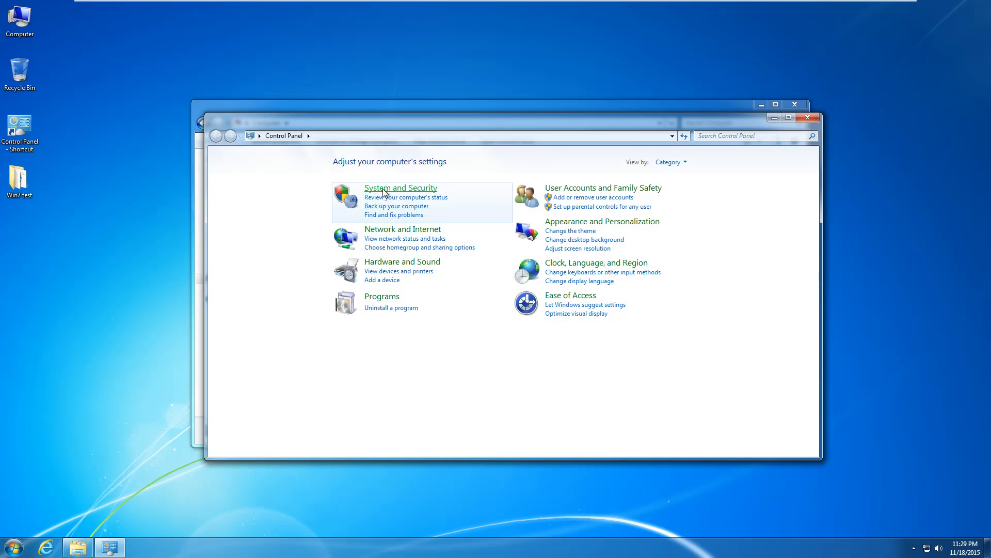
{"action": "left_click", "coordinate": [384, 188]}
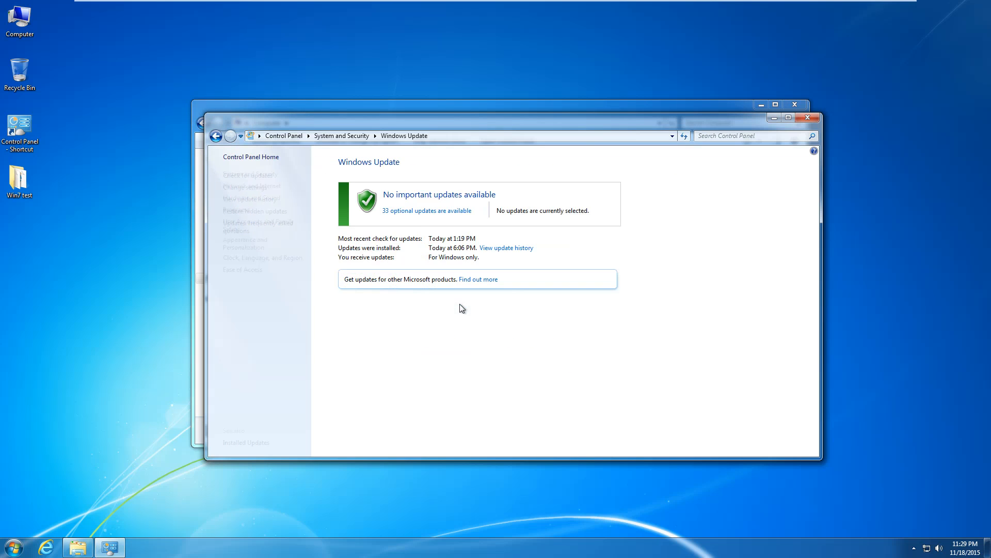
{"action": "left_click", "coordinate": [413, 211]}
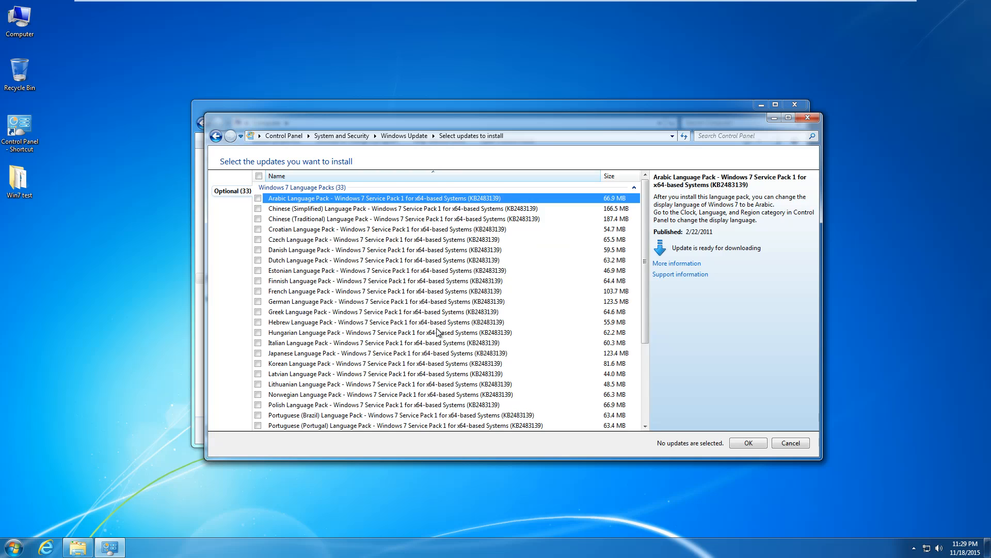
{"action": "scroll", "coordinate": [436, 323], "scroll_direction": "down", "scroll_amount": 4}
{"action": "scroll", "coordinate": [434, 323], "scroll_direction": "up", "scroll_amount": 4}
{"action": "left_click", "coordinate": [786, 443]}
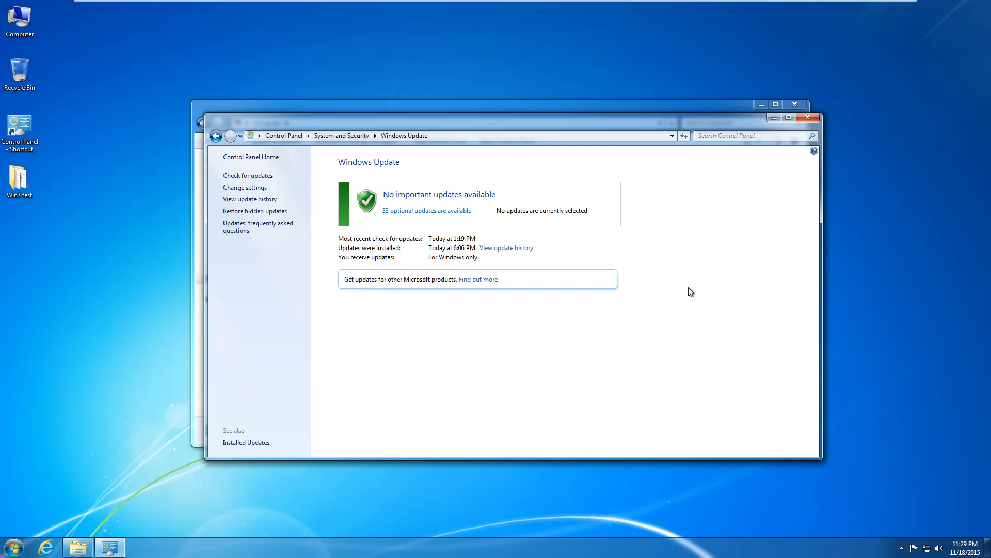
{"action": "left_click", "coordinate": [808, 119]}
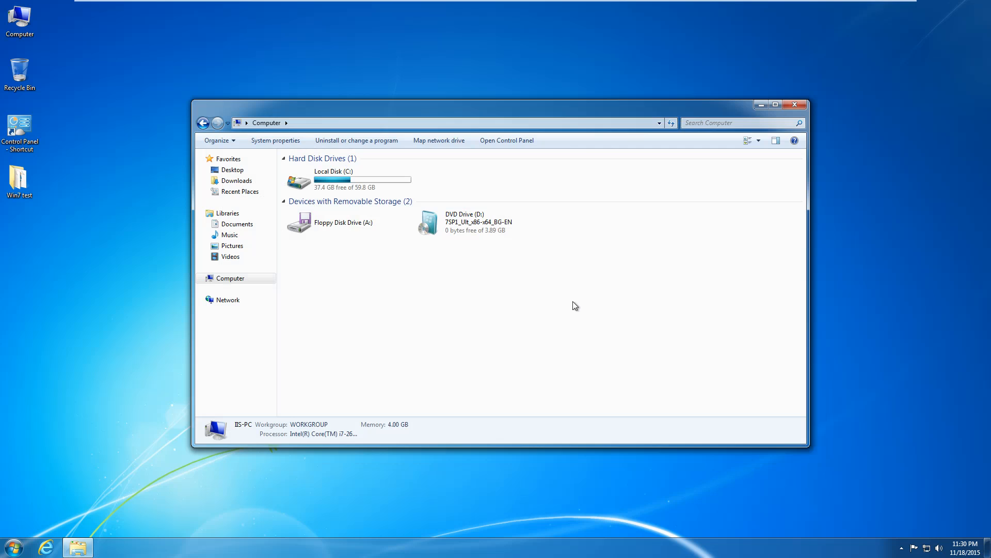
{"action": "left_click", "coordinate": [794, 104]}
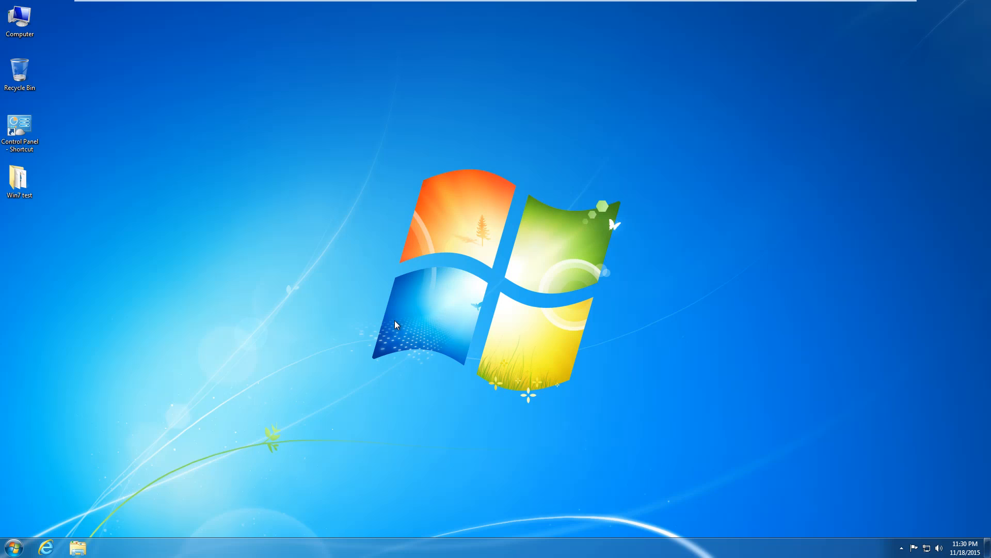
Open Turn Windows features on or off from Control Panel's Programs category.
{"action": "left_click", "coordinate": [12, 547]}
{"action": "left_click", "coordinate": [166, 435]}
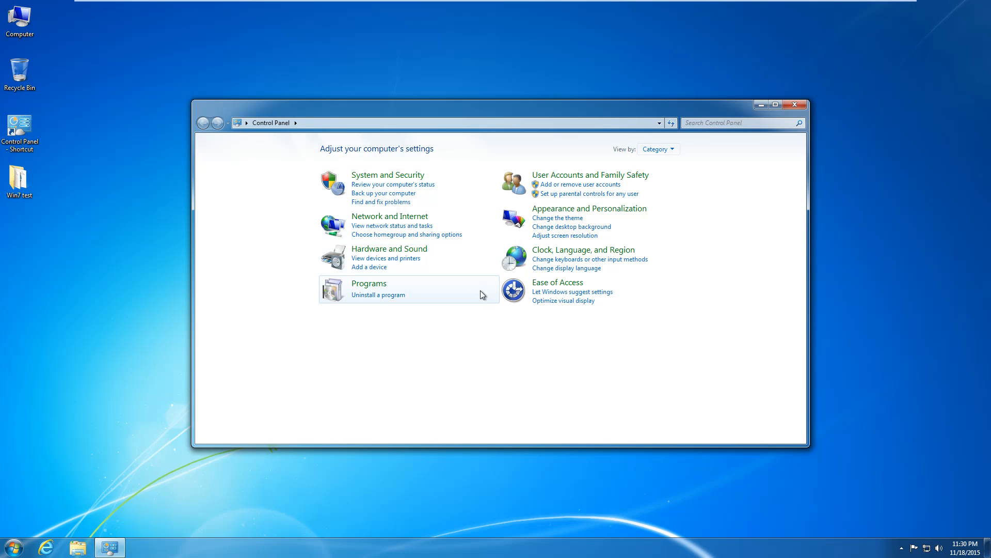
{"action": "left_click", "coordinate": [363, 285]}
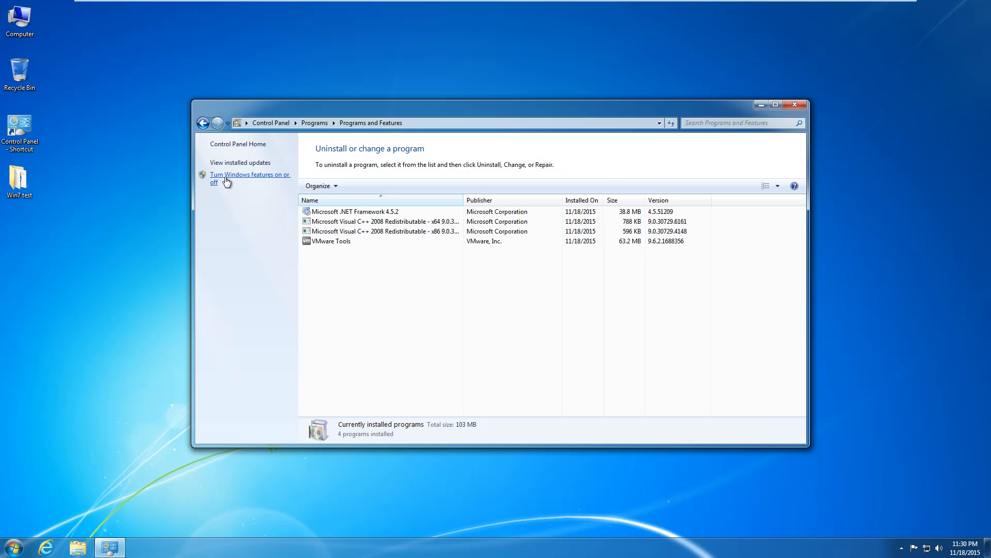
{"action": "left_click", "coordinate": [226, 180]}
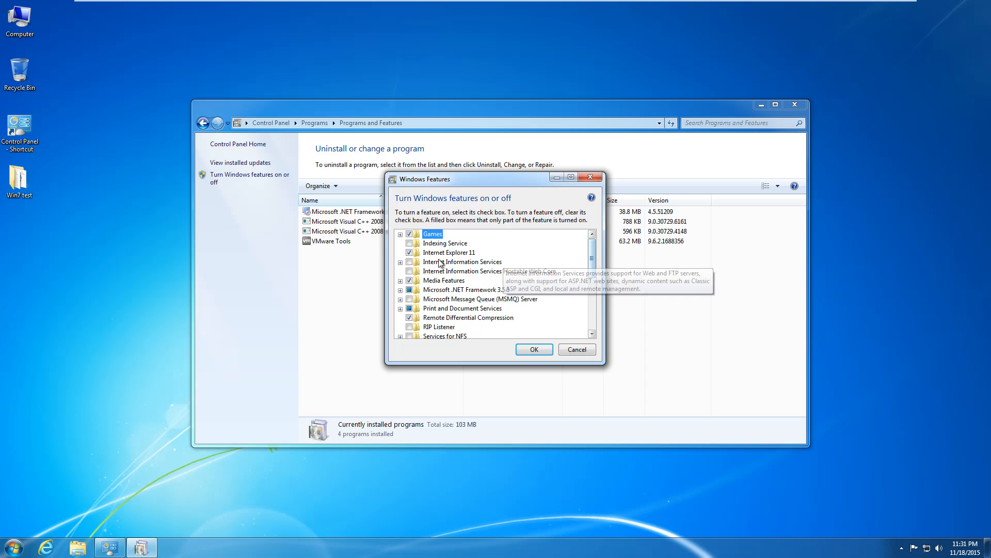
Turn on Internet Information Services with its default components.
{"action": "left_click", "coordinate": [400, 262]}
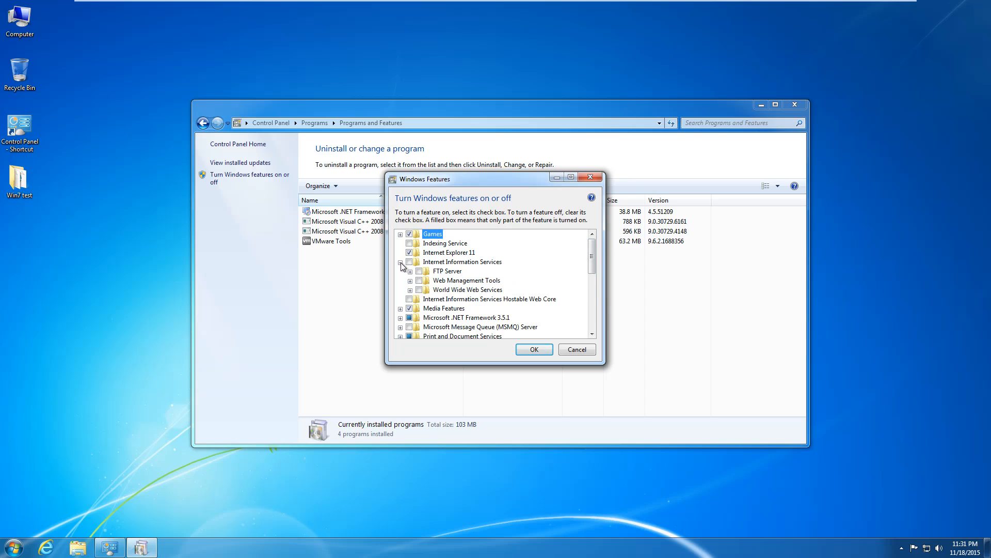
{"action": "left_click", "coordinate": [409, 262]}
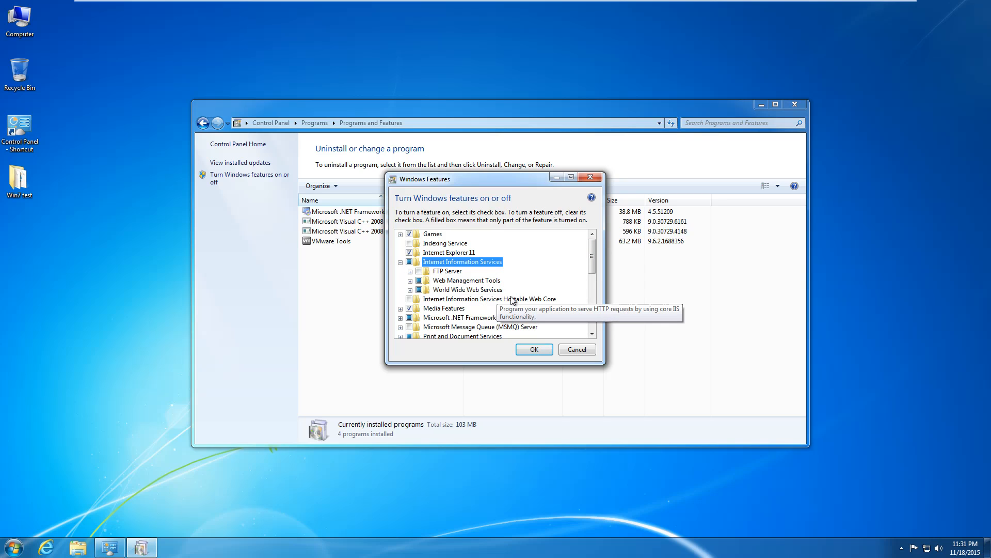
{"action": "left_click", "coordinate": [410, 280]}
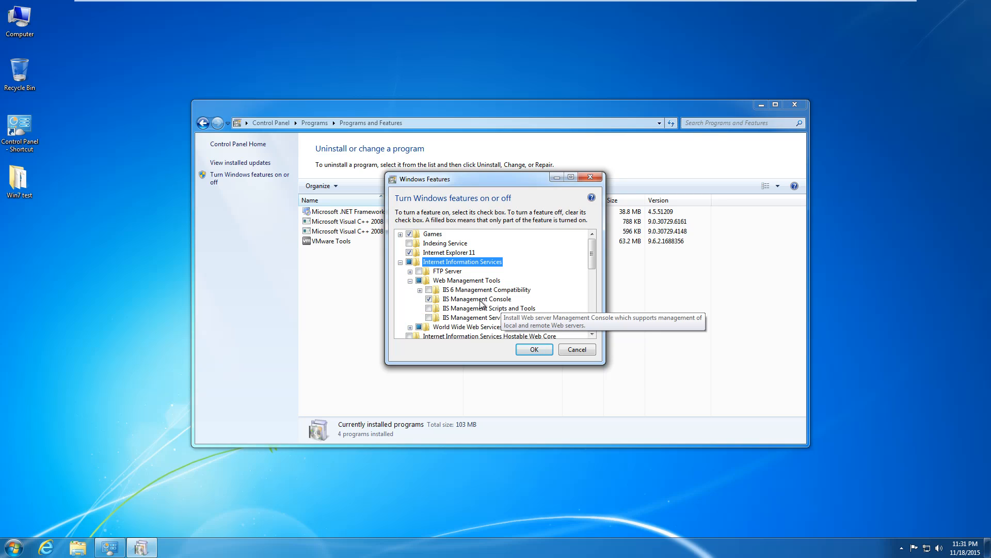
{"action": "left_click", "coordinate": [410, 281]}
Enable .NET Extensibility, CGI, ISAPI Extensions, ISAPI Filters and Server-Side Includes under Application Development.
{"action": "left_click", "coordinate": [410, 290]}
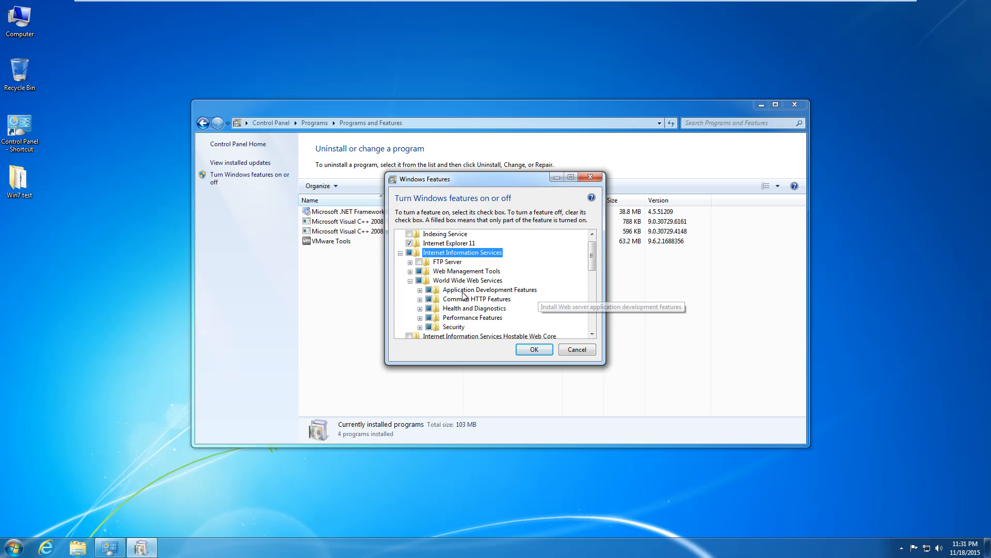
{"action": "left_click", "coordinate": [420, 290]}
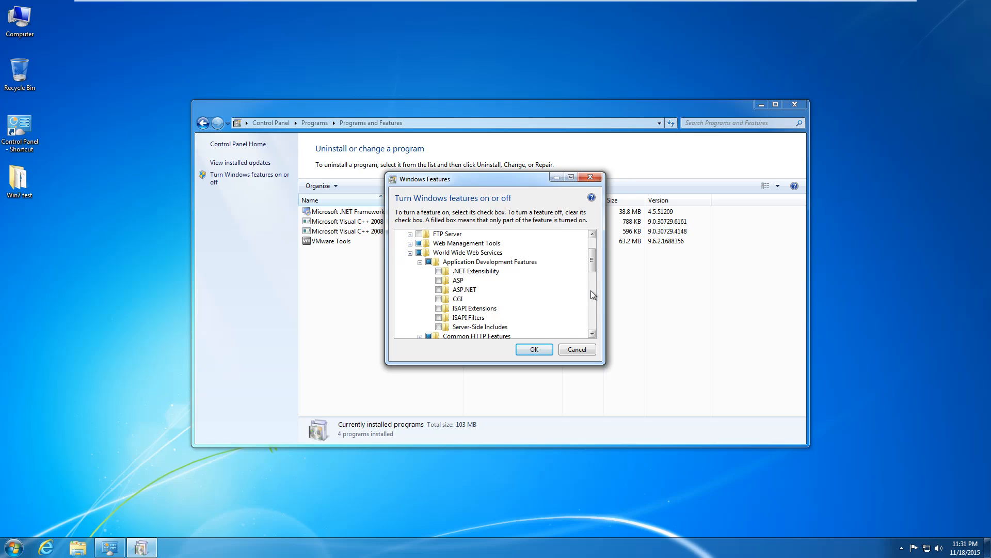
{"action": "left_click", "coordinate": [439, 272]}
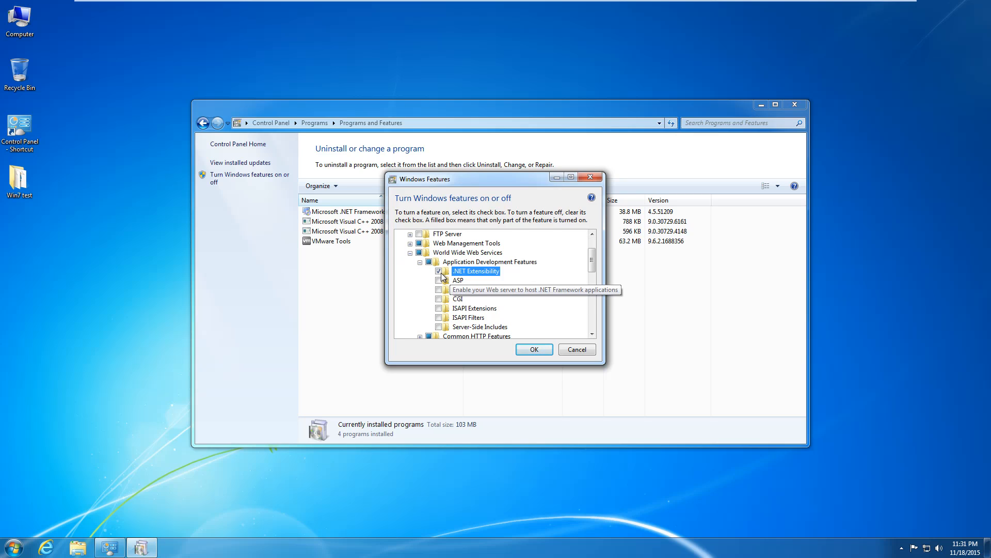
{"action": "left_click", "coordinate": [440, 299]}
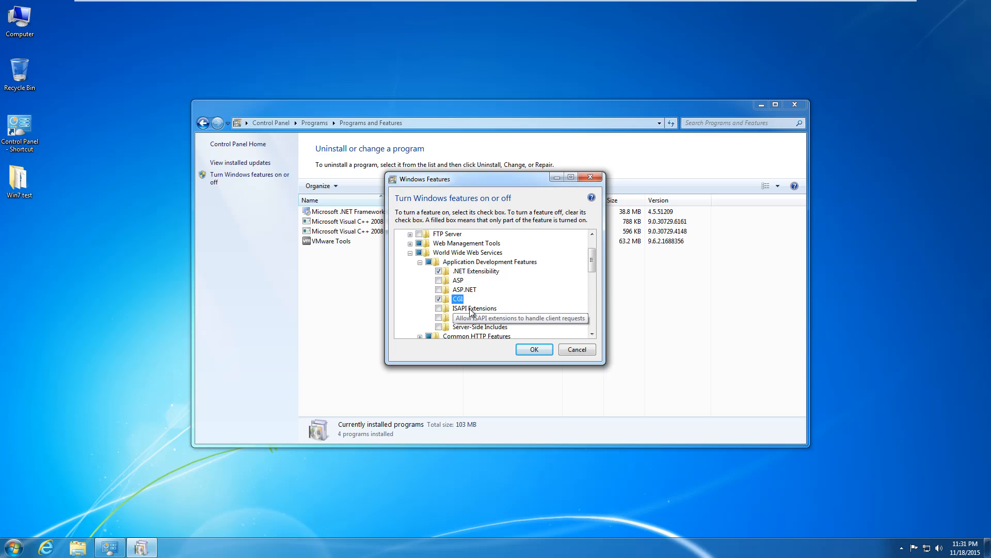
{"action": "left_click", "coordinate": [439, 308]}
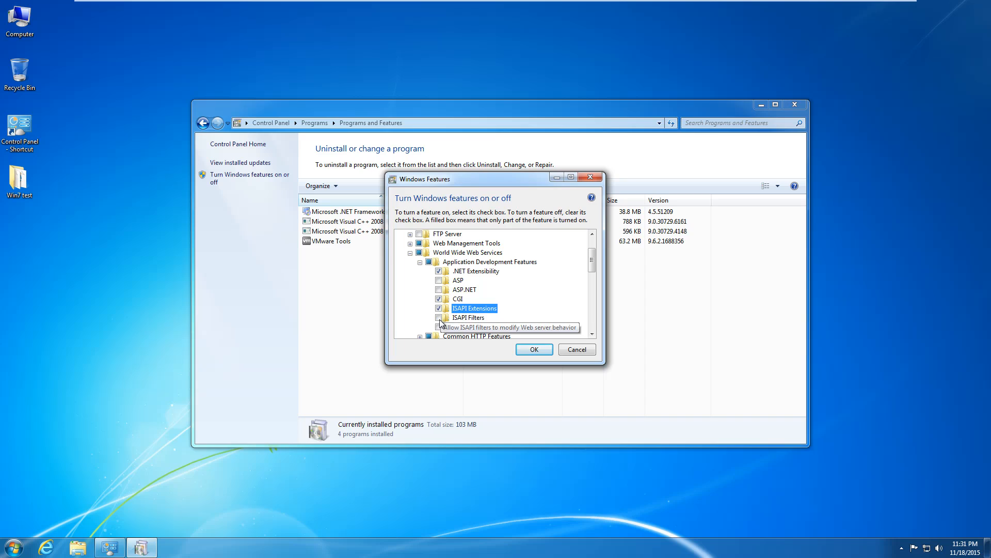
{"action": "left_click", "coordinate": [439, 317]}
{"action": "left_click", "coordinate": [440, 327]}
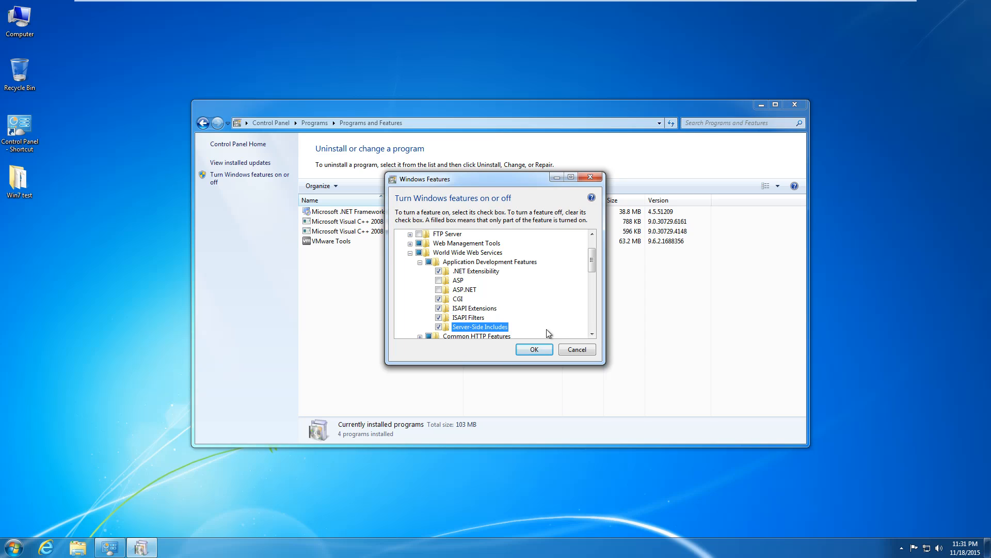
{"action": "scroll", "coordinate": [591, 270], "scroll_direction": "down", "scroll_amount": 1}
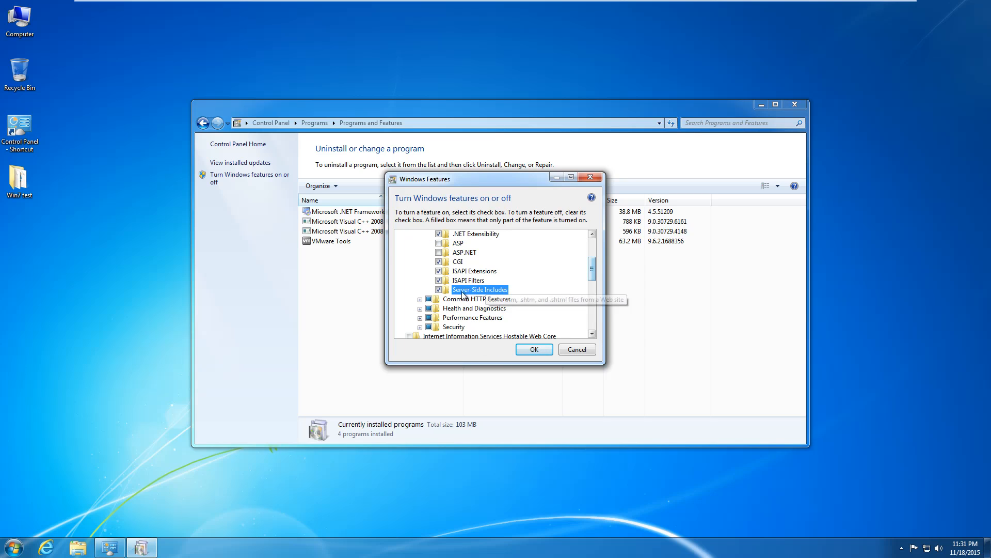
Enable HTTP Redirection and WebDAV Publishing under Common HTTP Features.
{"action": "left_click", "coordinate": [420, 308]}
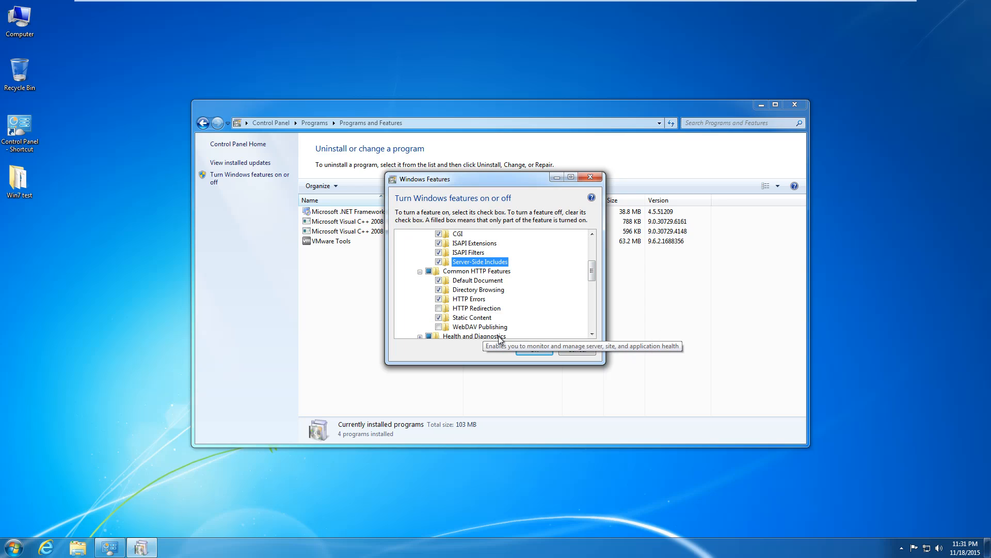
{"action": "left_click", "coordinate": [439, 308]}
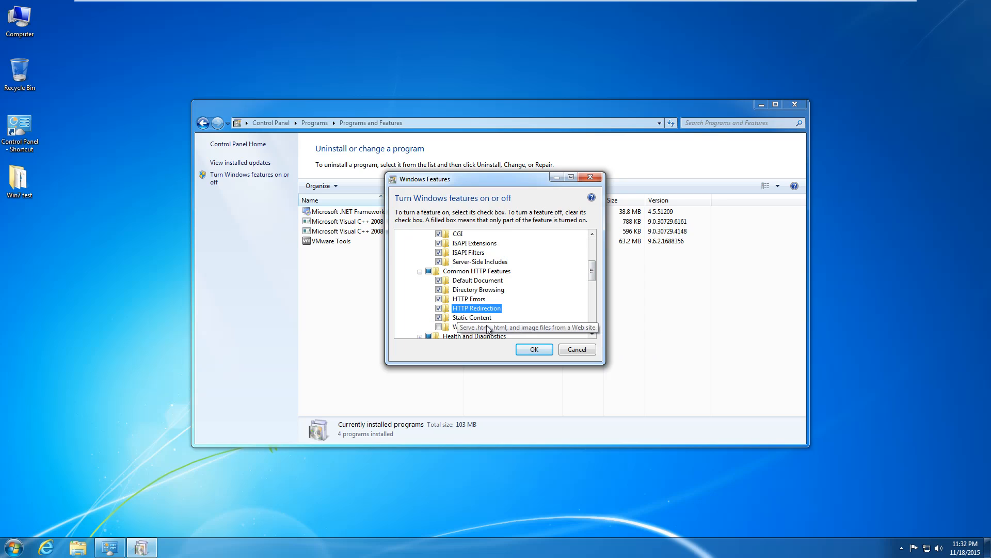
{"action": "left_click", "coordinate": [438, 327]}
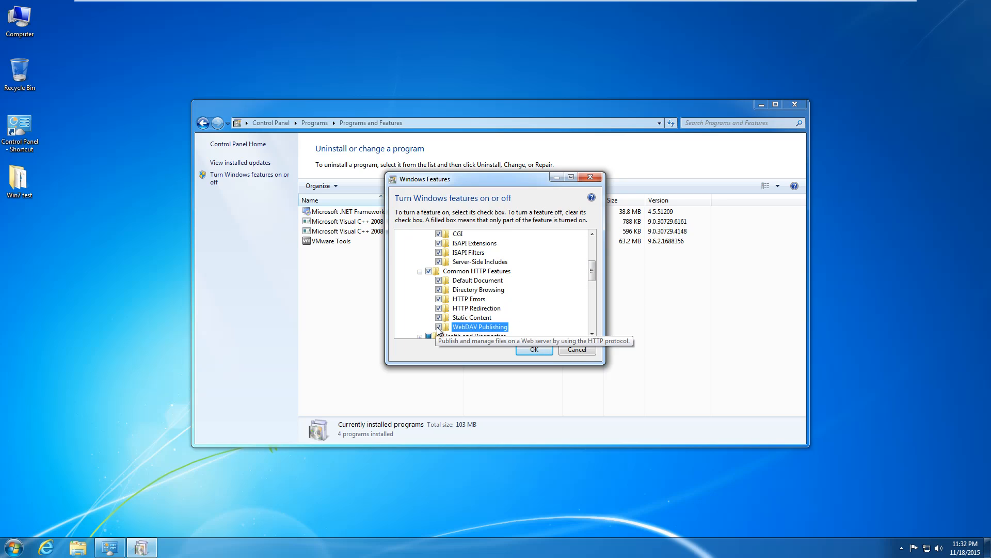
{"action": "left_click", "coordinate": [420, 271]}
Enable Basic Authentication under the IIS Security group.
{"action": "left_click", "coordinate": [420, 281]}
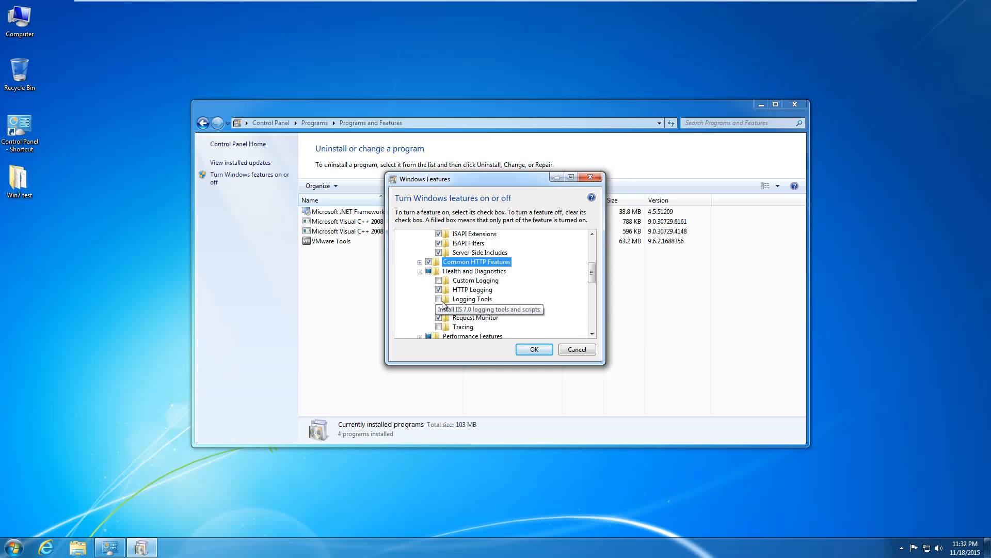
{"action": "left_click", "coordinate": [420, 271]}
{"action": "left_click", "coordinate": [420, 280]}
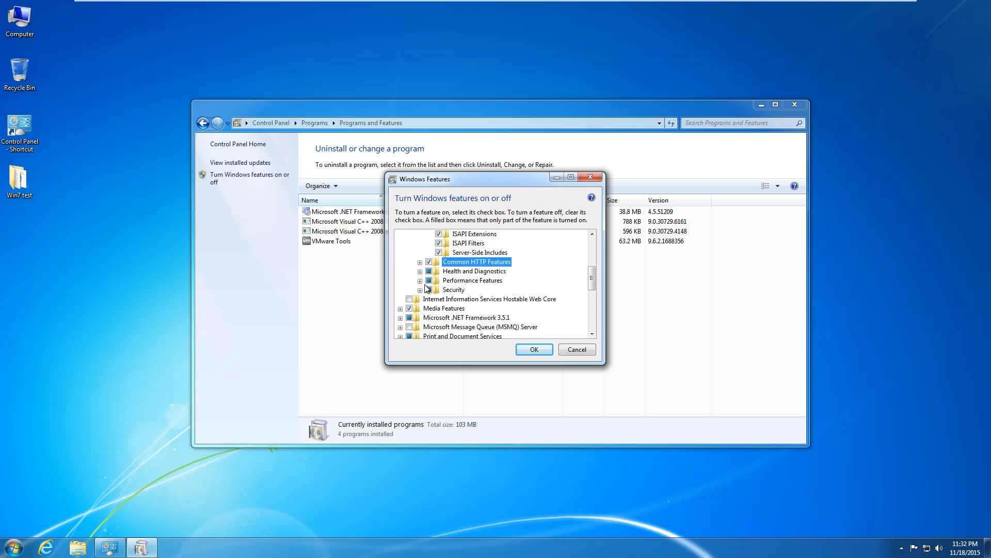
{"action": "left_click", "coordinate": [421, 308]}
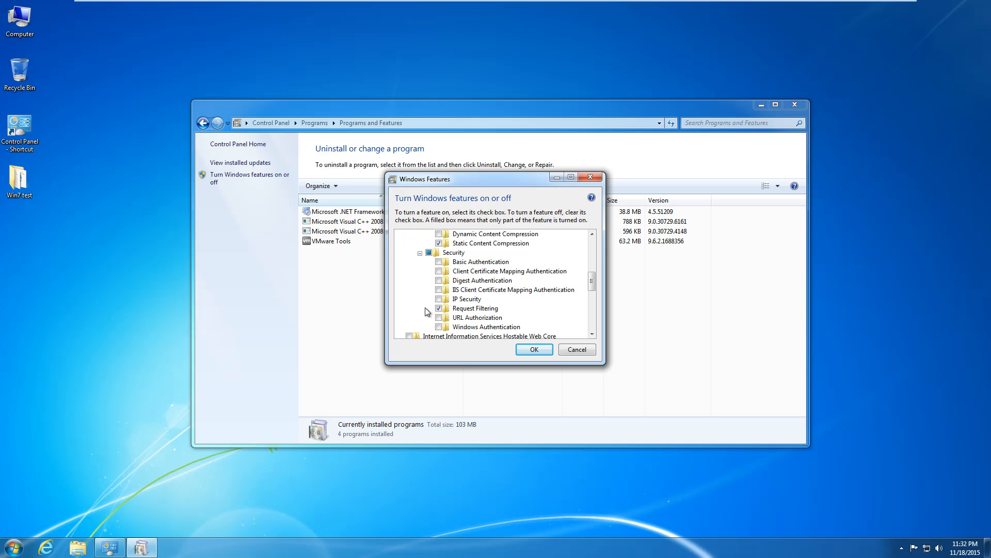
{"action": "left_click", "coordinate": [439, 262]}
{"action": "mouse_move", "coordinate": [592, 283]}
{"action": "left_mouse_down"}
{"action": "mouse_move", "coordinate": [594, 264]}
{"action": "mouse_move", "coordinate": [594, 276]}
{"action": "left_mouse_up"}
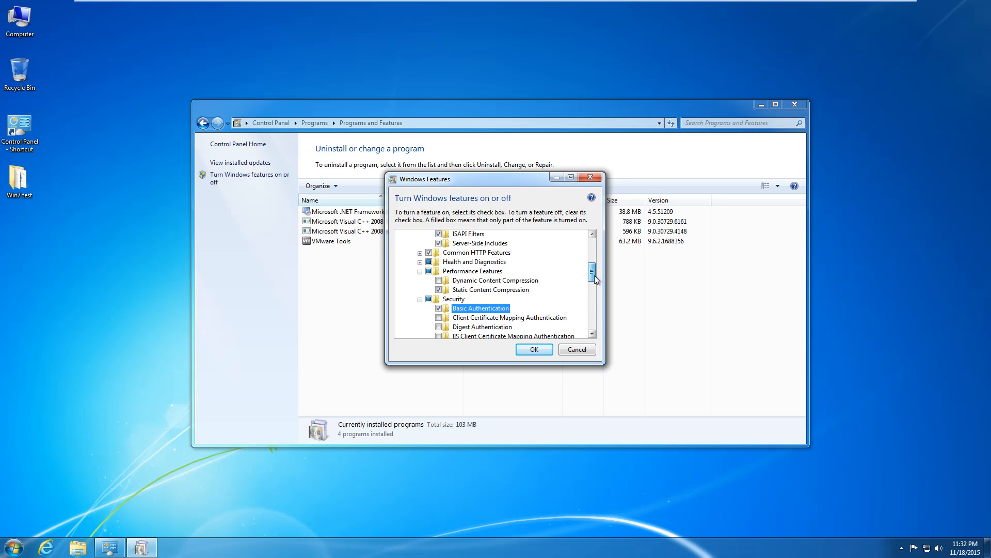
Apply the IIS feature changes, then return to Control Panel's main category view.
{"action": "left_click", "coordinate": [541, 348]}
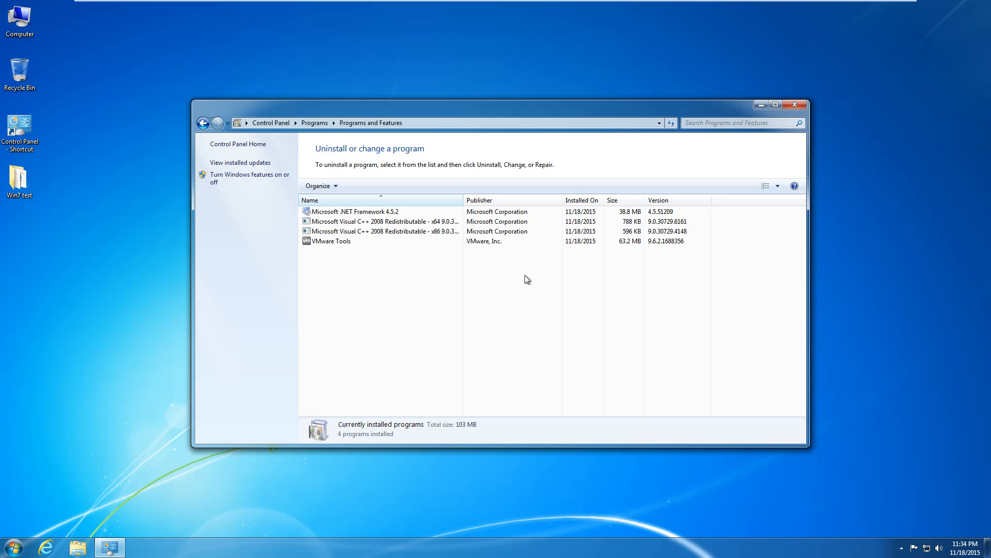
{"action": "left_click", "coordinate": [103, 359]}
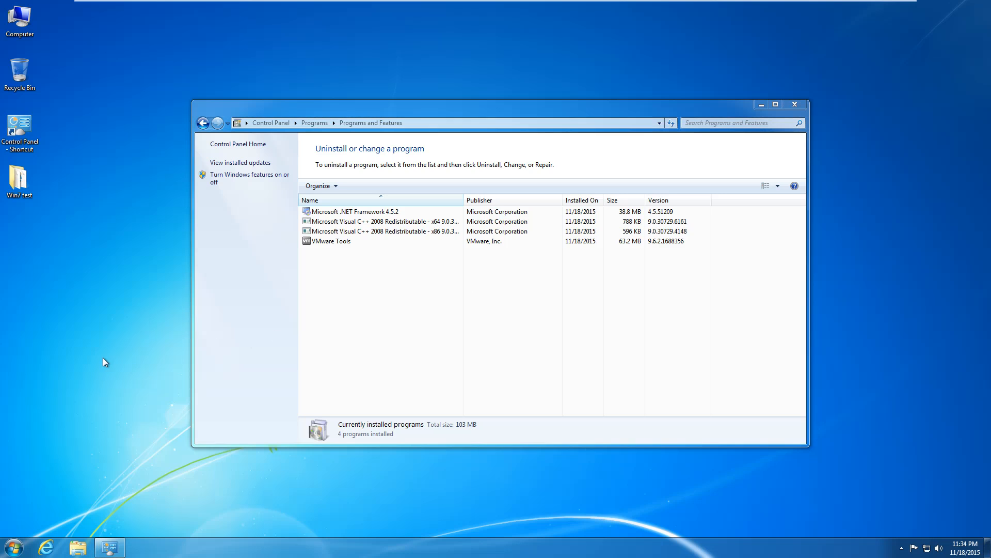
{"action": "left_click", "coordinate": [12, 549]}
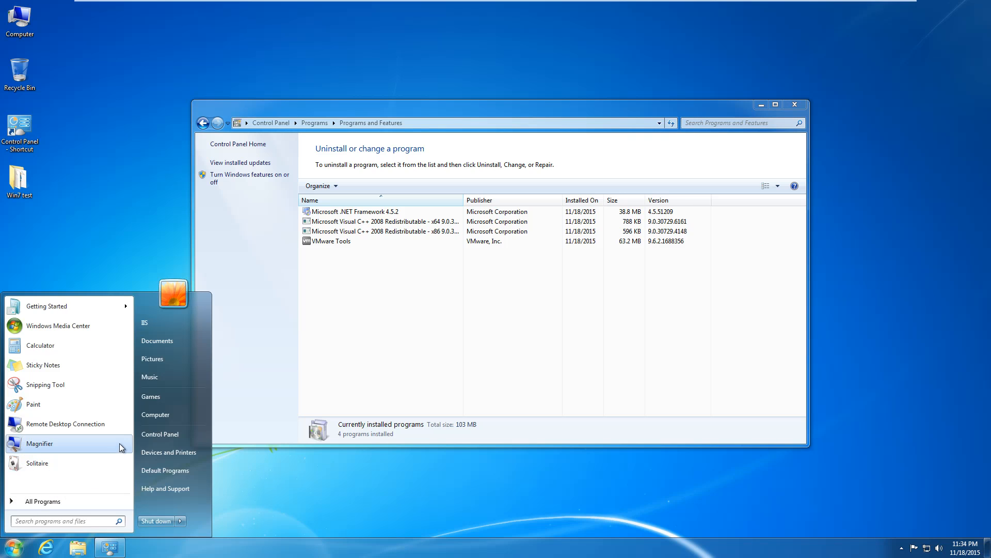
{"action": "left_click", "coordinate": [51, 498]}
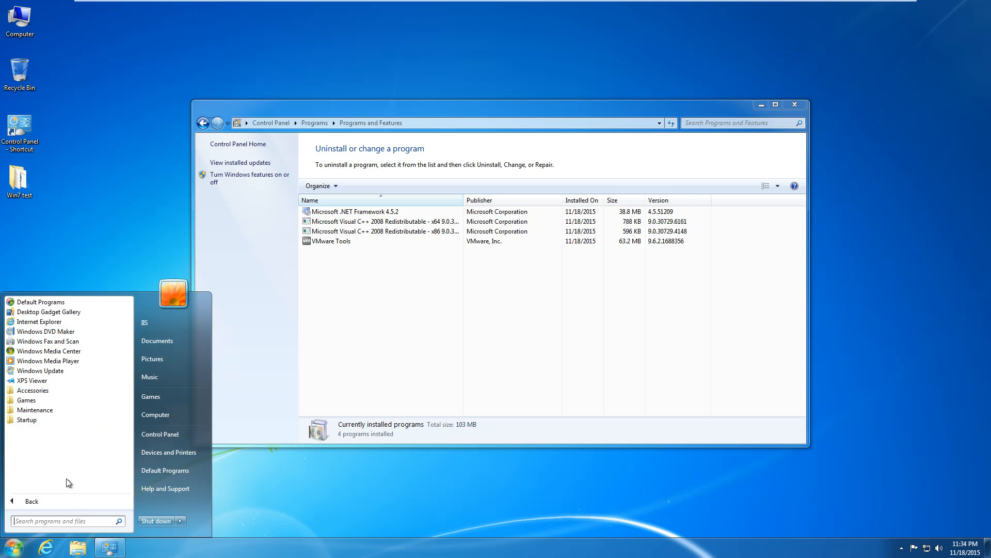
{"action": "left_click", "coordinate": [166, 429]}
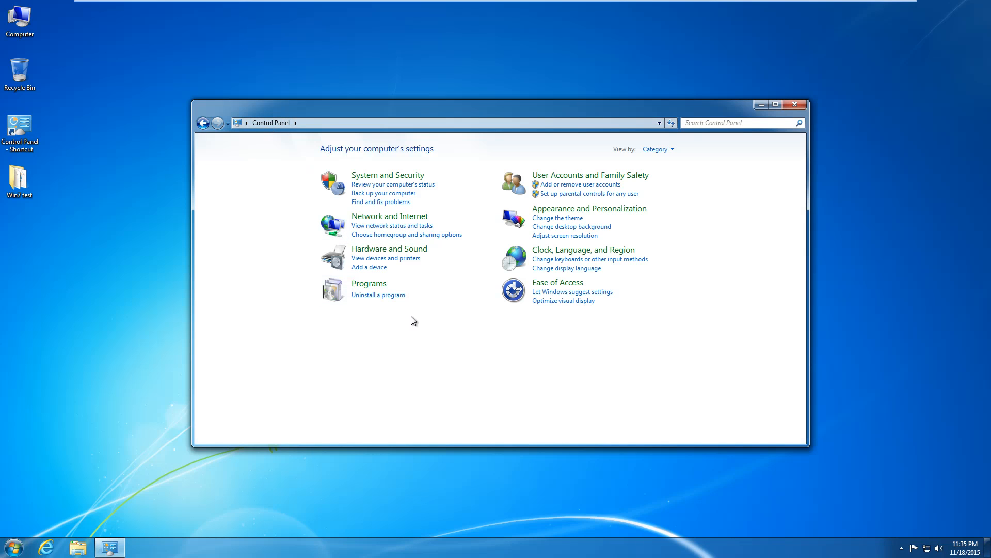
Send IIS Manager from Administrative Tools to the desktop as a shortcut.
{"action": "left_click", "coordinate": [393, 175]}
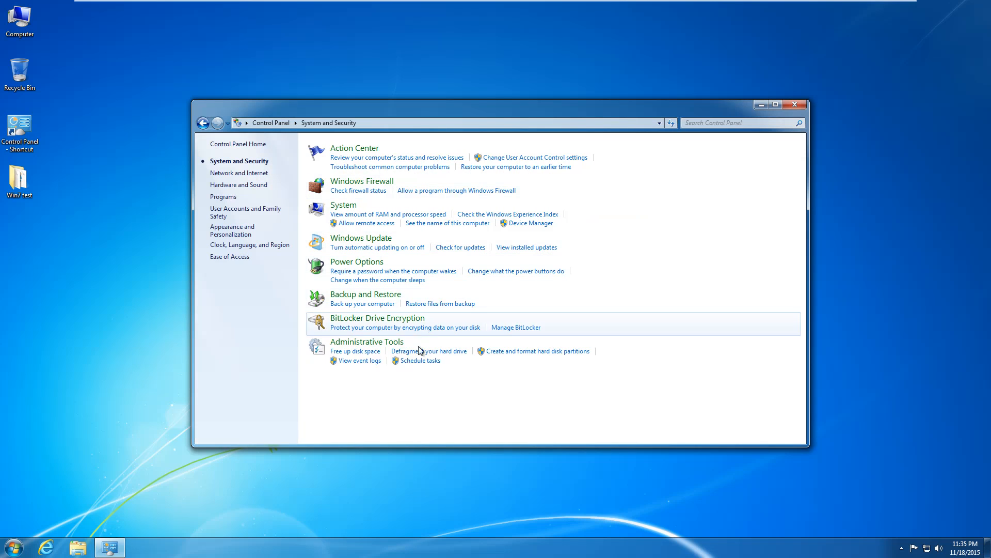
{"action": "left_click", "coordinate": [381, 342]}
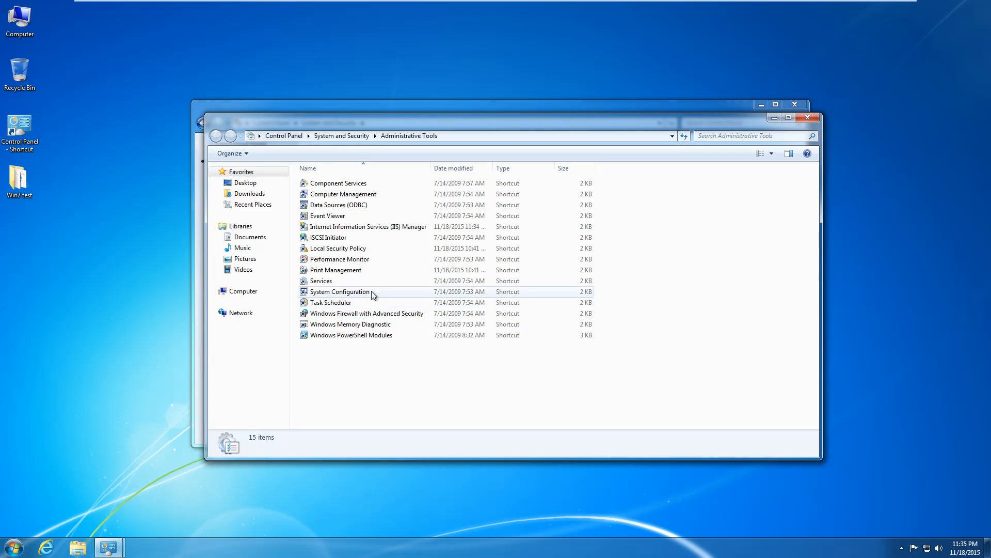
{"action": "left_click", "coordinate": [352, 227]}
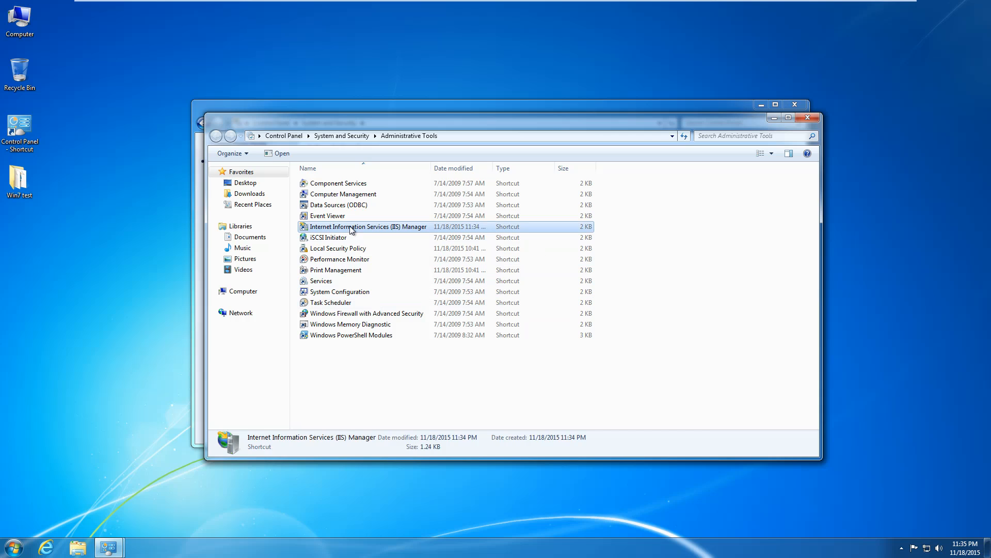
{"action": "right_click", "coordinate": [350, 226]}
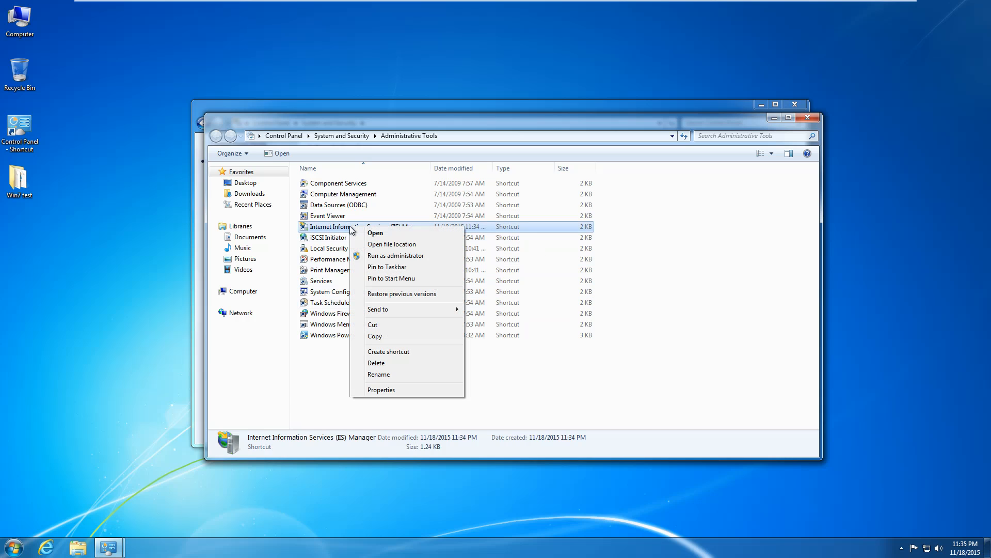
{"action": "mouse_move", "coordinate": [399, 316]}
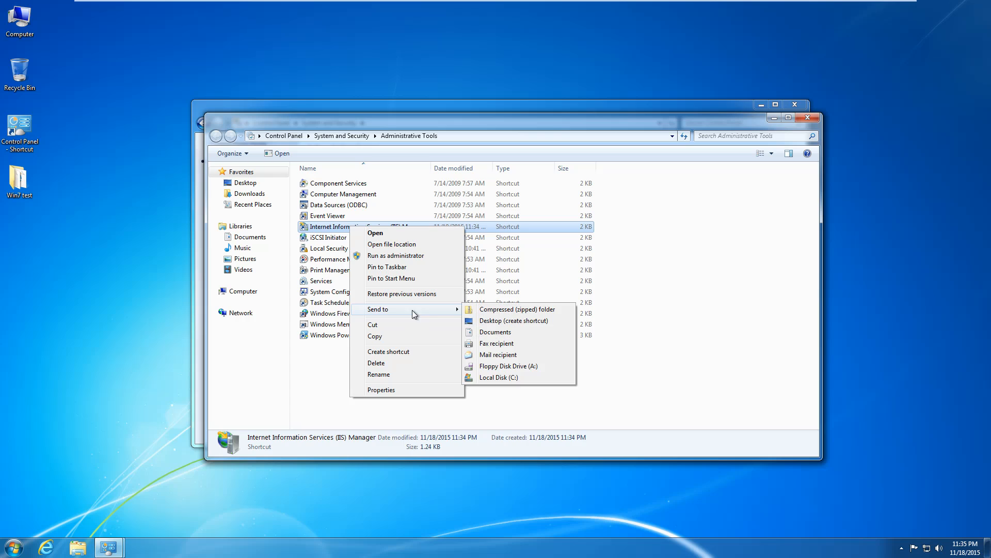
{"action": "left_click", "coordinate": [513, 320]}
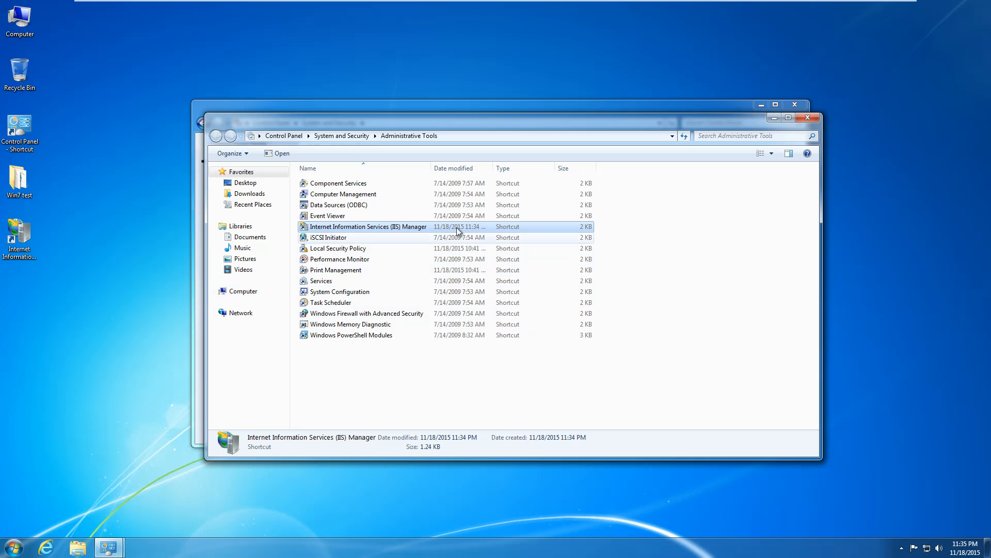
{"action": "left_click", "coordinate": [93, 257]}
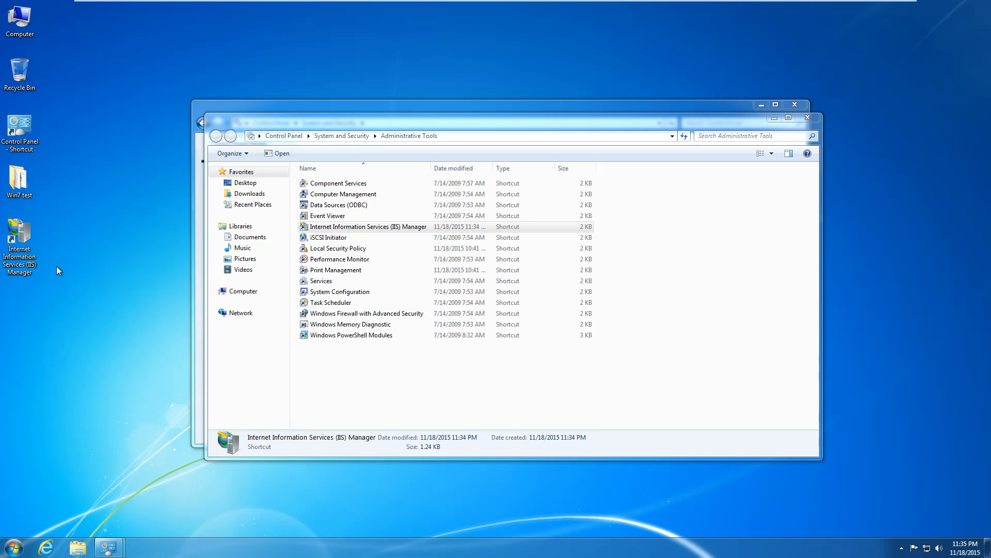
{"action": "left_click", "coordinate": [30, 254]}
{"action": "right_click", "coordinate": [30, 255]}
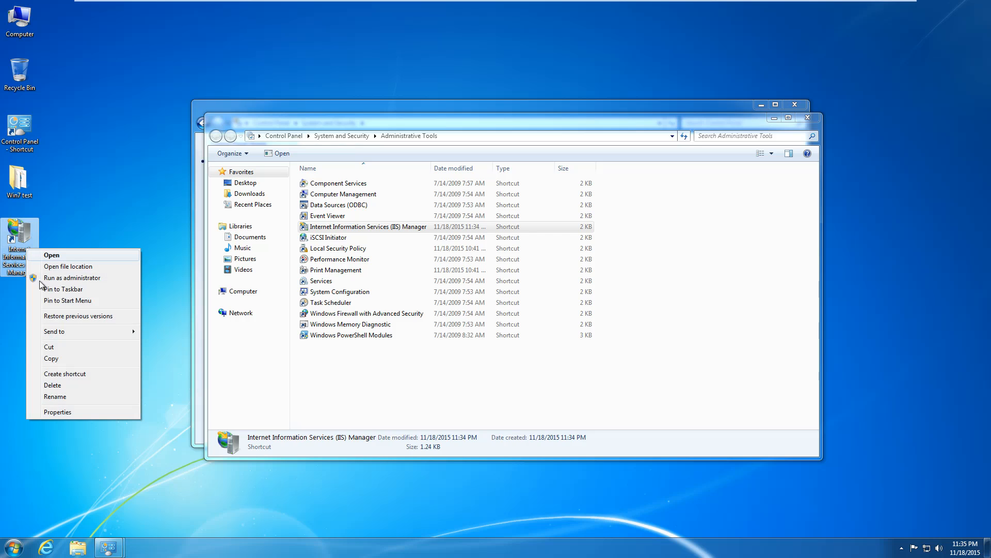
Pin IIS Manager to the taskbar, launch it, and close the Explorer windows.
{"action": "left_click", "coordinate": [62, 289]}
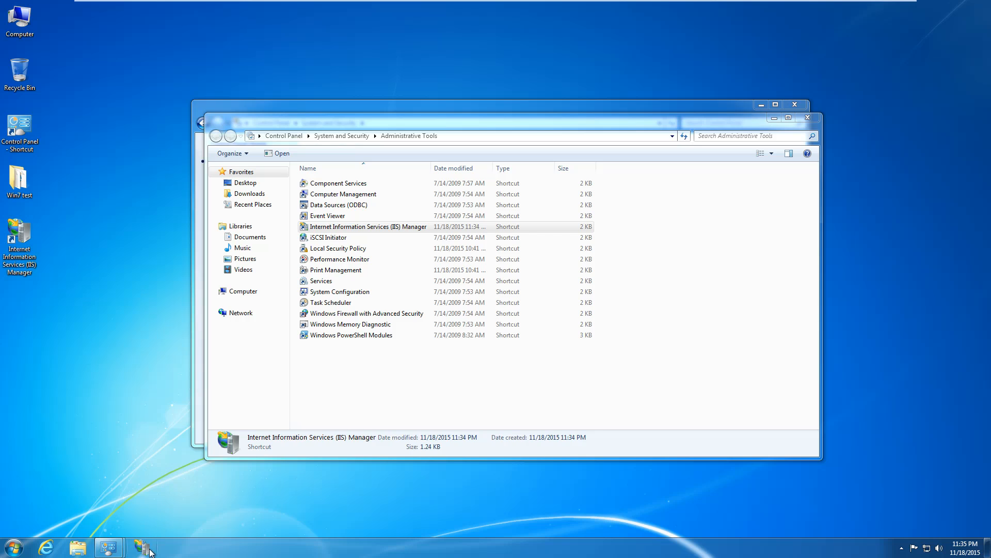
{"action": "double_click", "coordinate": [34, 267]}
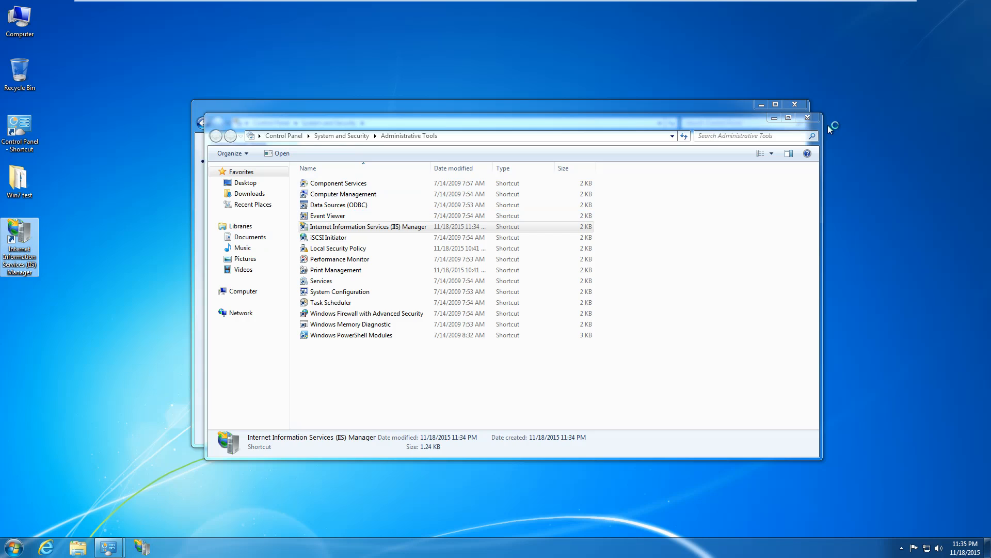
{"action": "left_click", "coordinate": [808, 118]}
{"action": "left_click", "coordinate": [795, 106]}
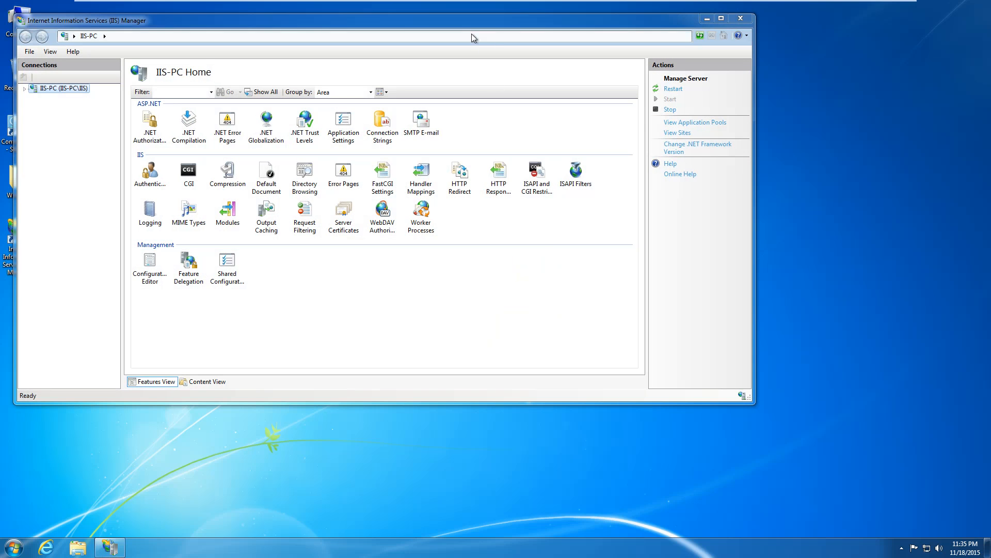
Open the Default Web Site home under IIS-PC > Sites, then start Internet Explorer.
{"action": "left_click_drag", "start_coordinate": [460, 19], "coordinate": [549, 48]}
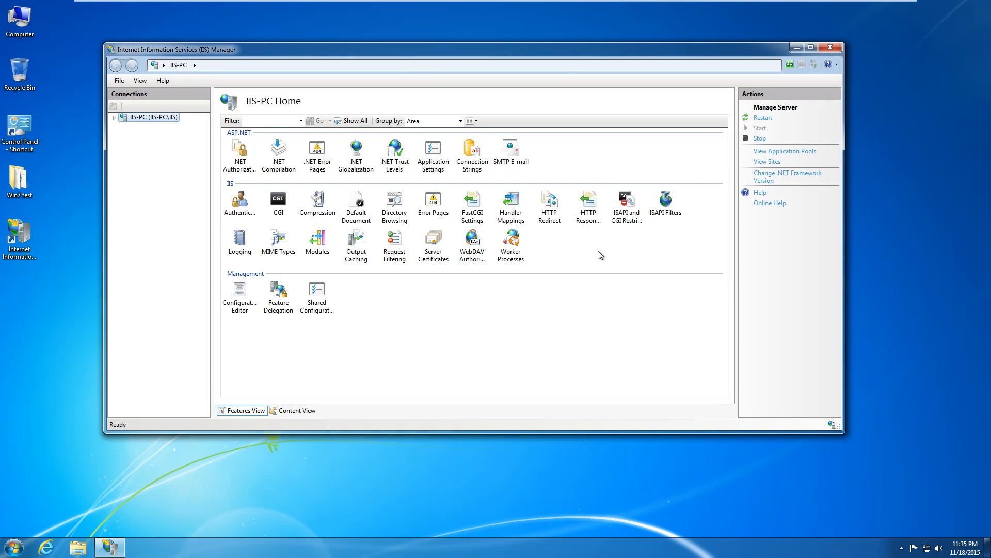
{"action": "left_click", "coordinate": [114, 118]}
{"action": "left_click", "coordinate": [125, 137]}
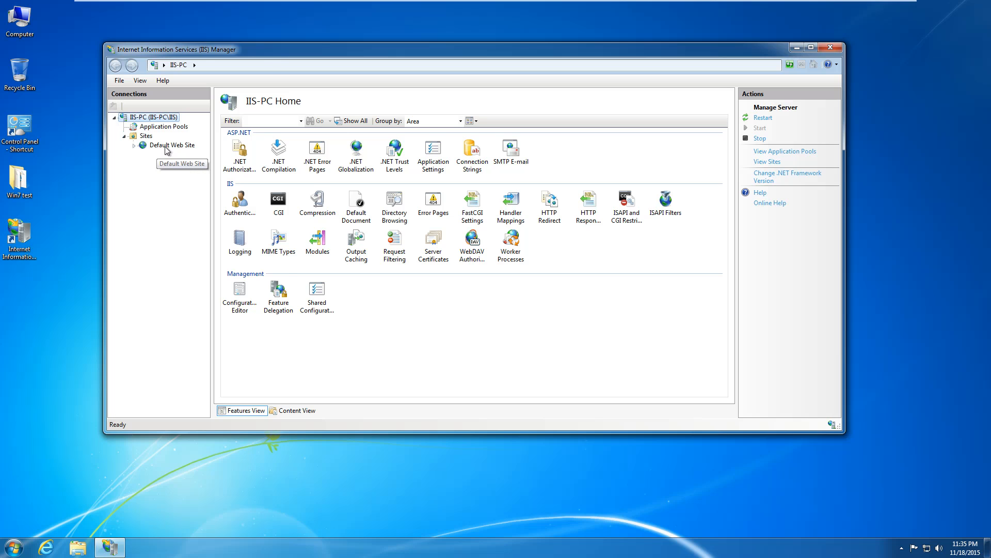
{"action": "left_click", "coordinate": [166, 147]}
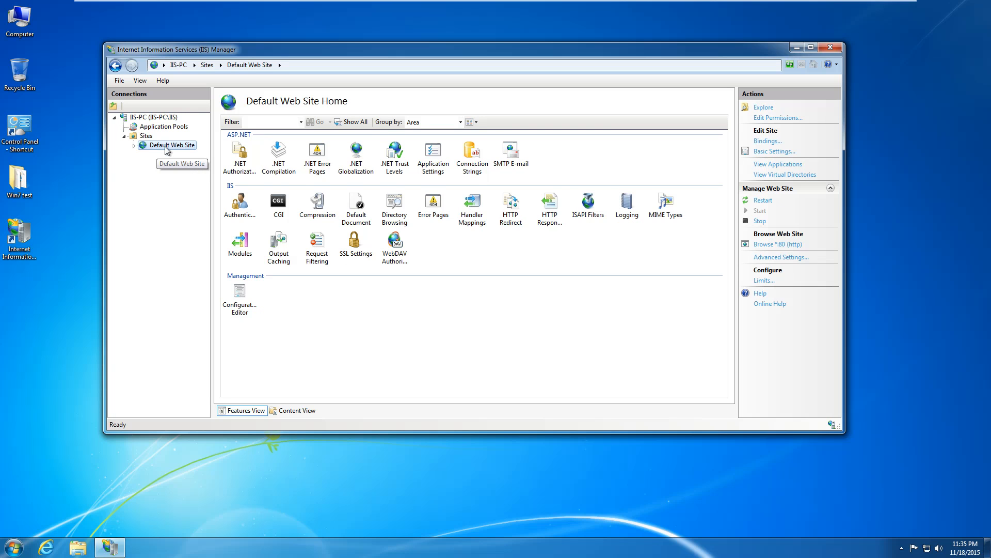
{"action": "left_click", "coordinate": [38, 547]}
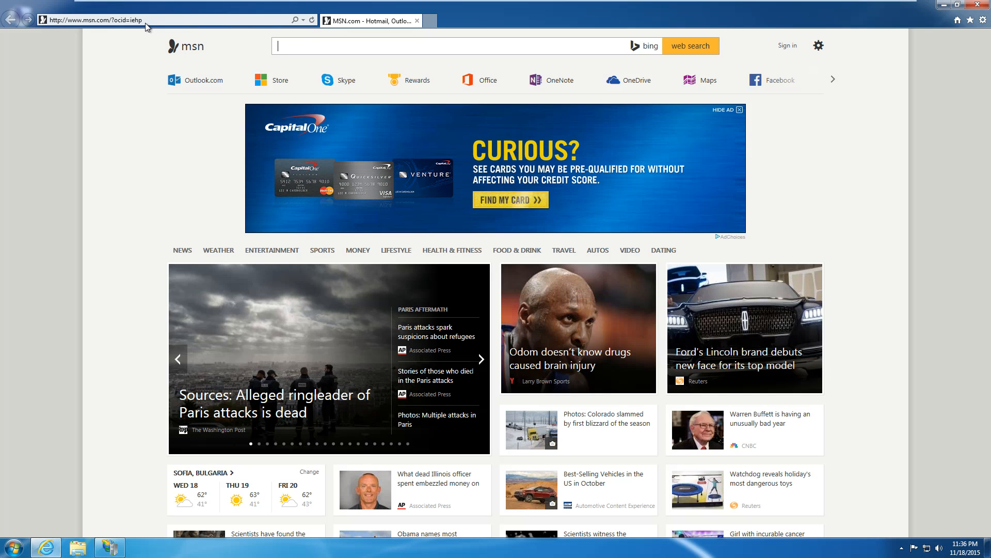
{"action": "left_click", "coordinate": [146, 21]}
{"action": "type", "text": "h"}
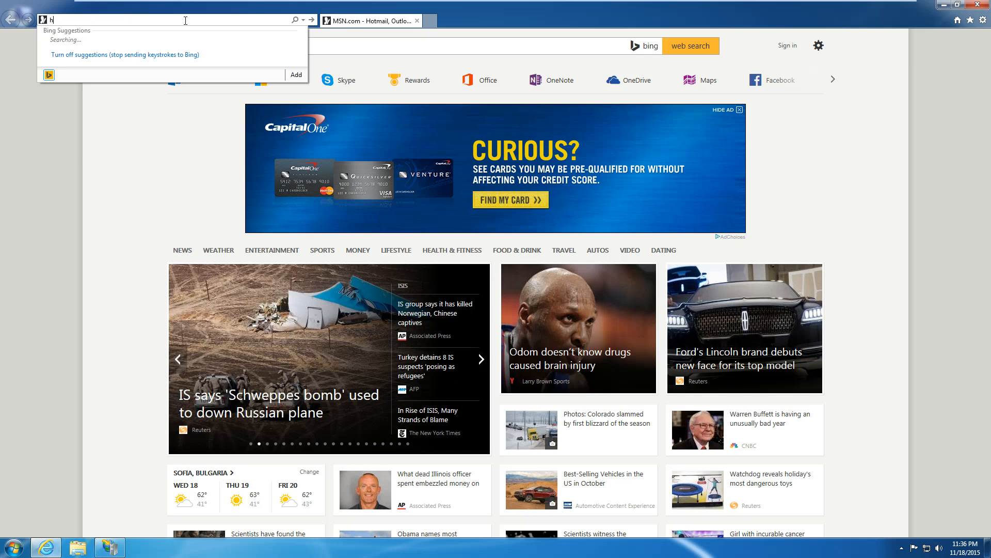
{"action": "type", "text": "ttp:/"}
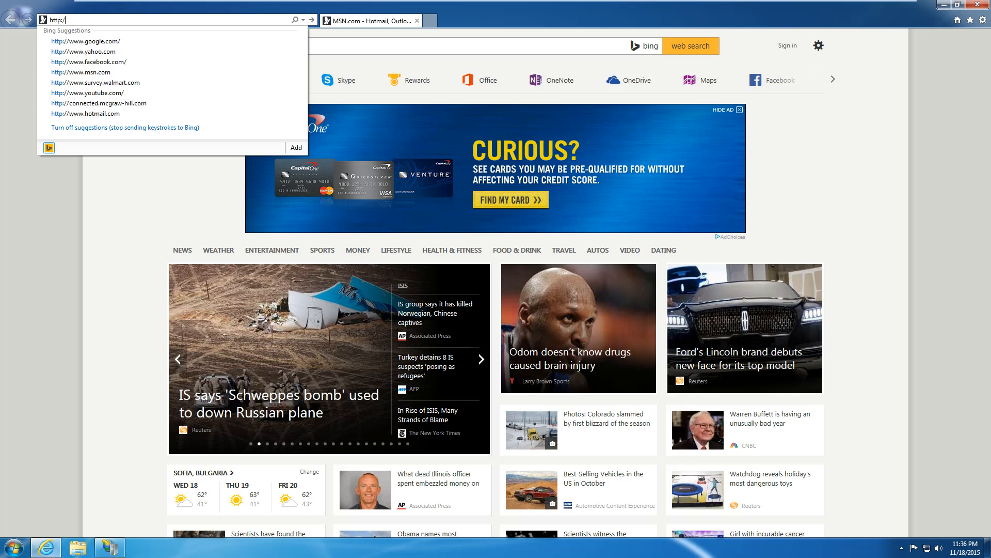
{"action": "type", "text": "/localhost"}
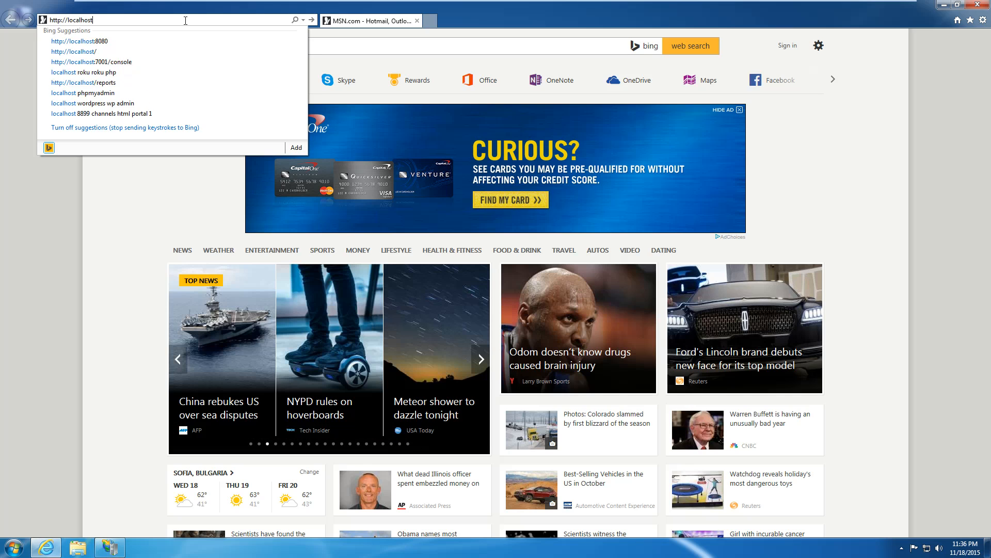
{"action": "key", "text": "Return"}
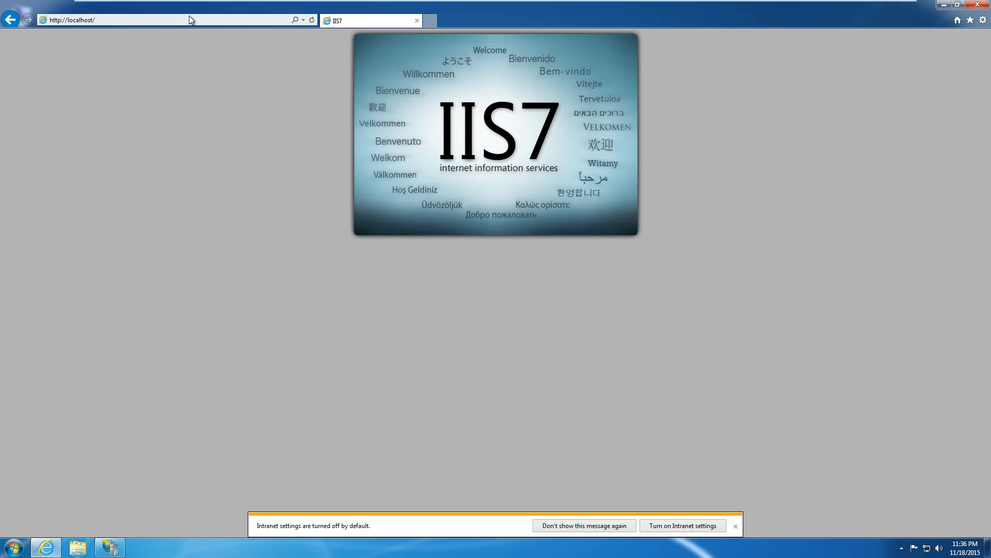
{"action": "left_click", "coordinate": [607, 526]}
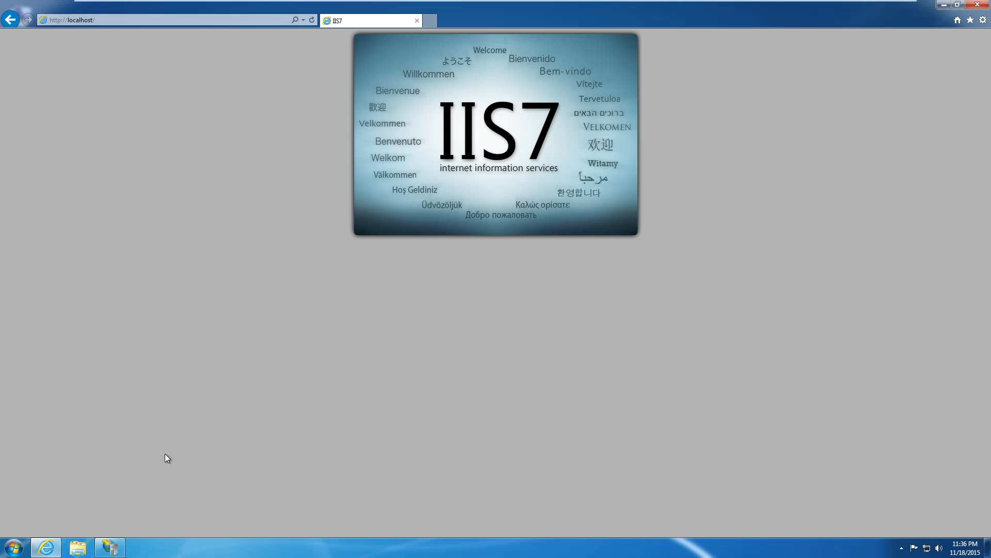
{"action": "left_click", "coordinate": [110, 548]}
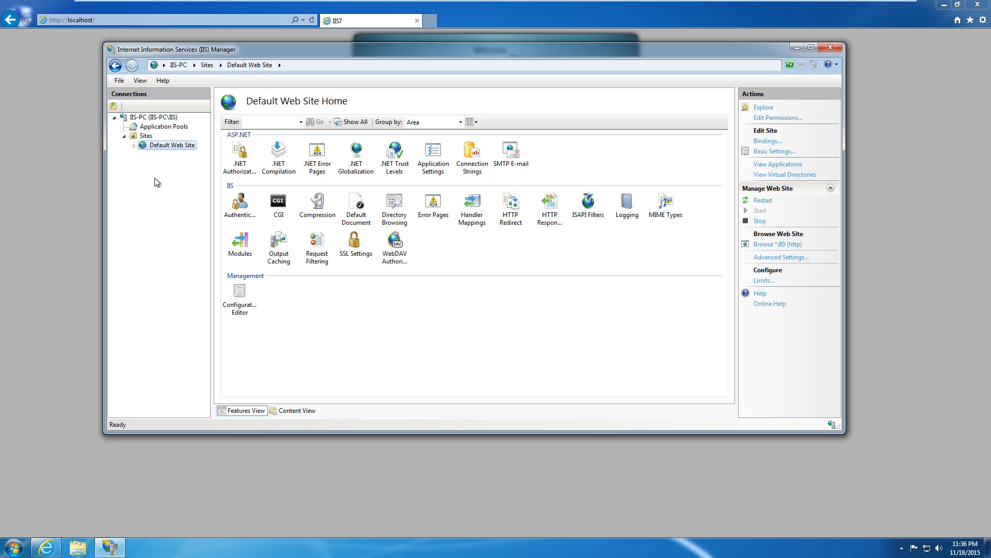
Open the C:\inetpub\wwwroot folder in Explorer.
{"action": "left_click", "coordinate": [134, 145]}
{"action": "left_click", "coordinate": [481, 259]}
{"action": "left_click", "coordinate": [773, 110]}
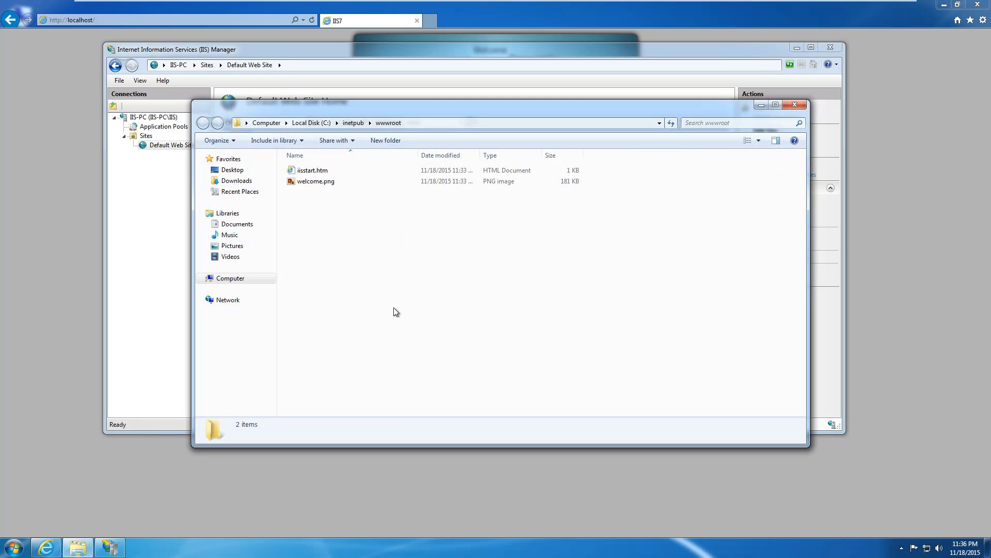
{"action": "left_click", "coordinate": [228, 281]}
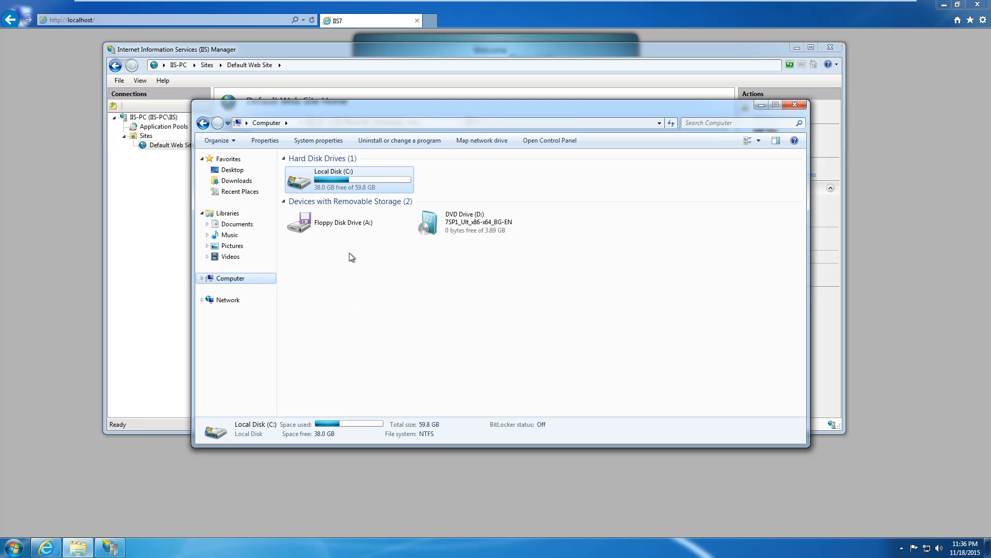
{"action": "double_click", "coordinate": [341, 182]}
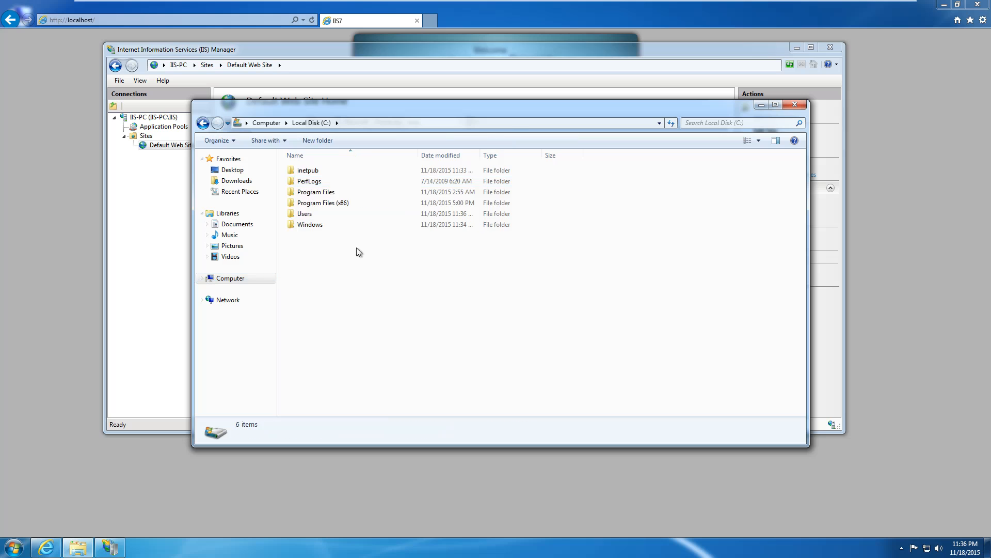
{"action": "double_click", "coordinate": [321, 170]}
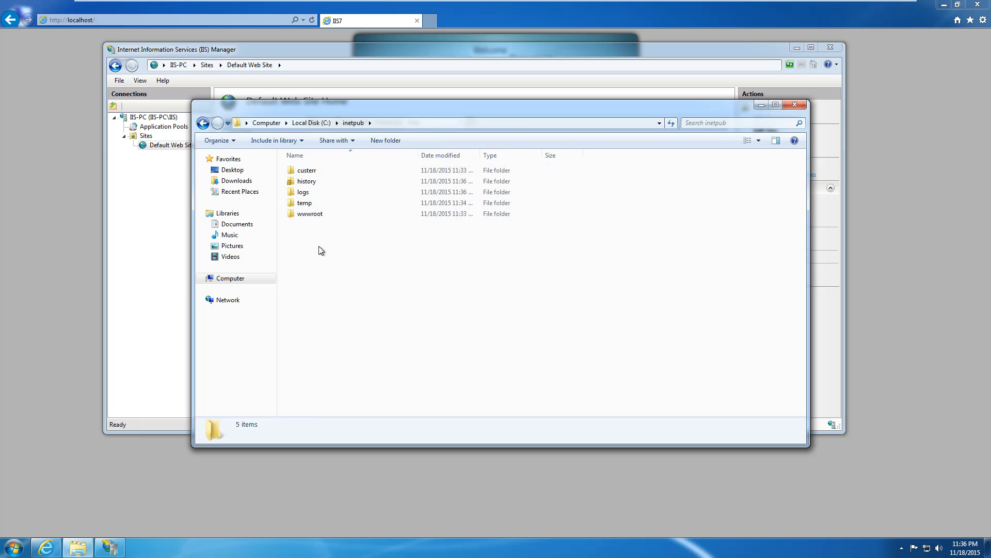
{"action": "left_click", "coordinate": [312, 215]}
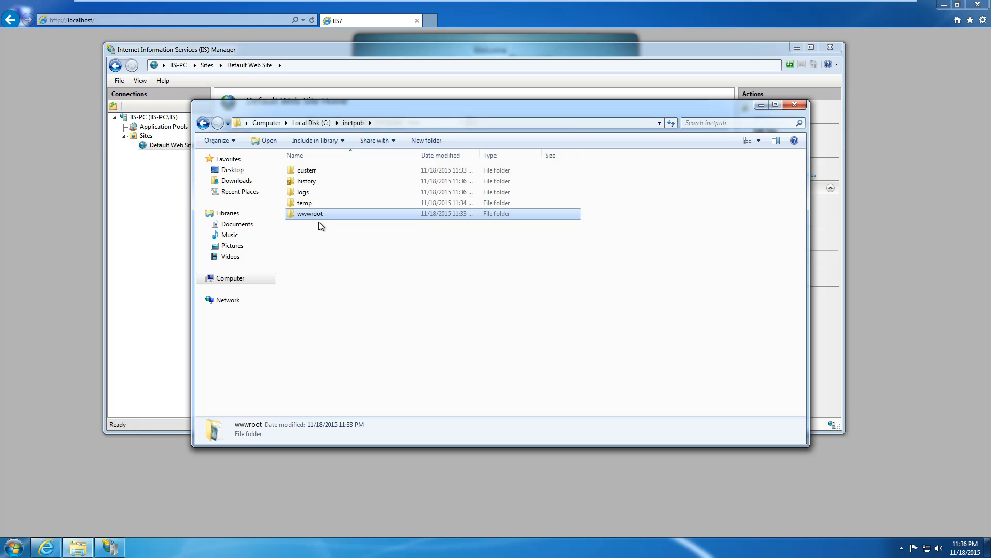
{"action": "double_click", "coordinate": [318, 216]}
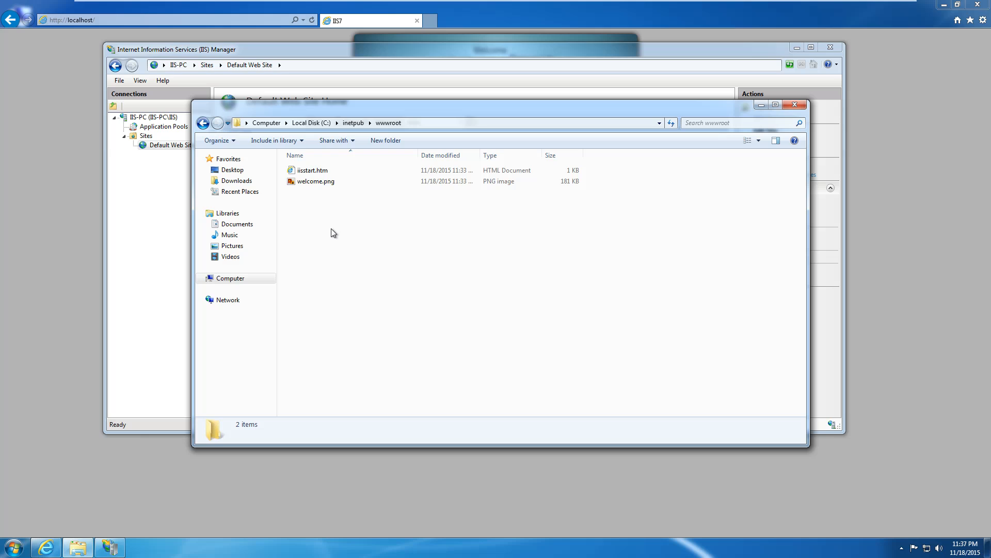
Select iisstart.htm, follow the welcome page's iis.net link, then go back to localhost.
{"action": "left_click", "coordinate": [320, 172]}
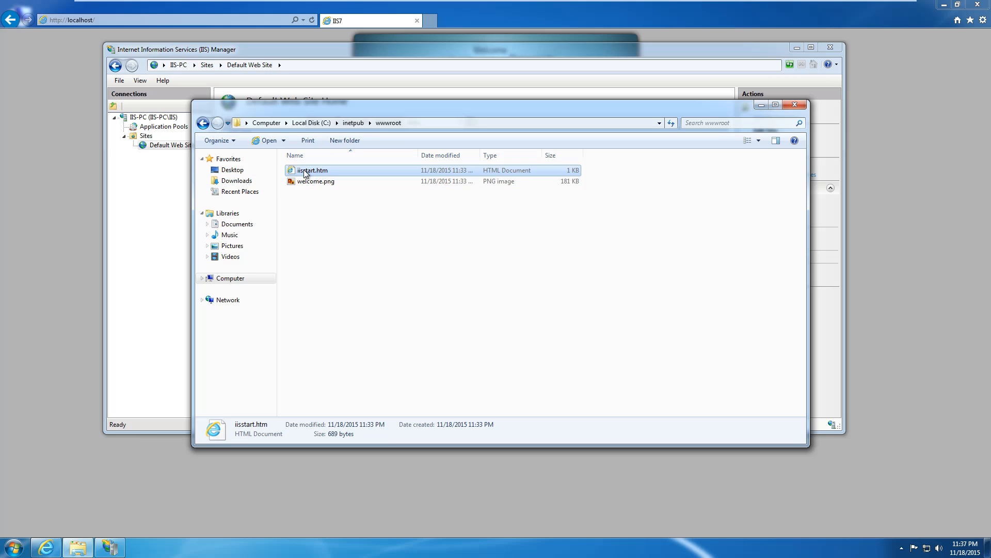
{"action": "left_click", "coordinate": [58, 97]}
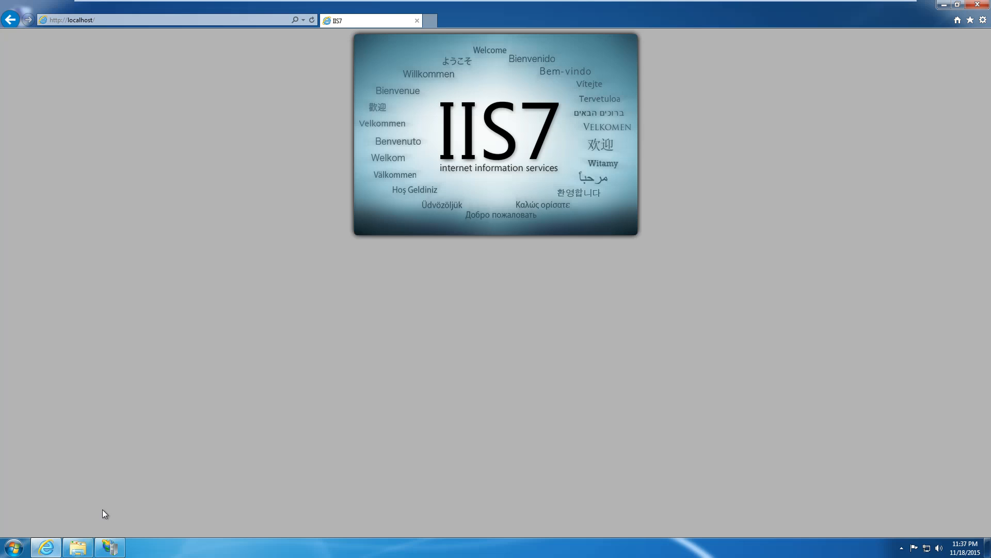
{"action": "left_click", "coordinate": [77, 548]}
{"action": "left_click", "coordinate": [319, 201]}
{"action": "left_click", "coordinate": [438, 72]}
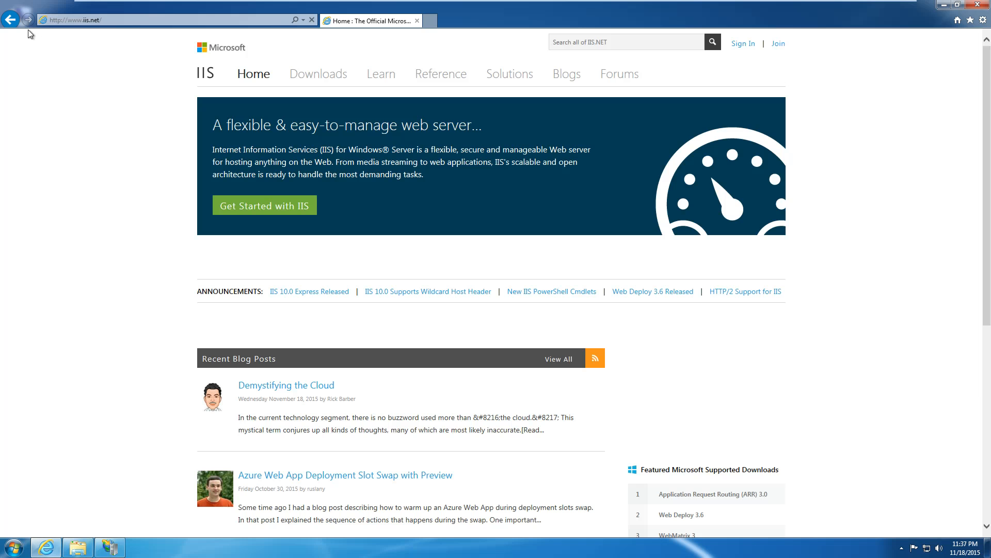
{"action": "left_click", "coordinate": [10, 20]}
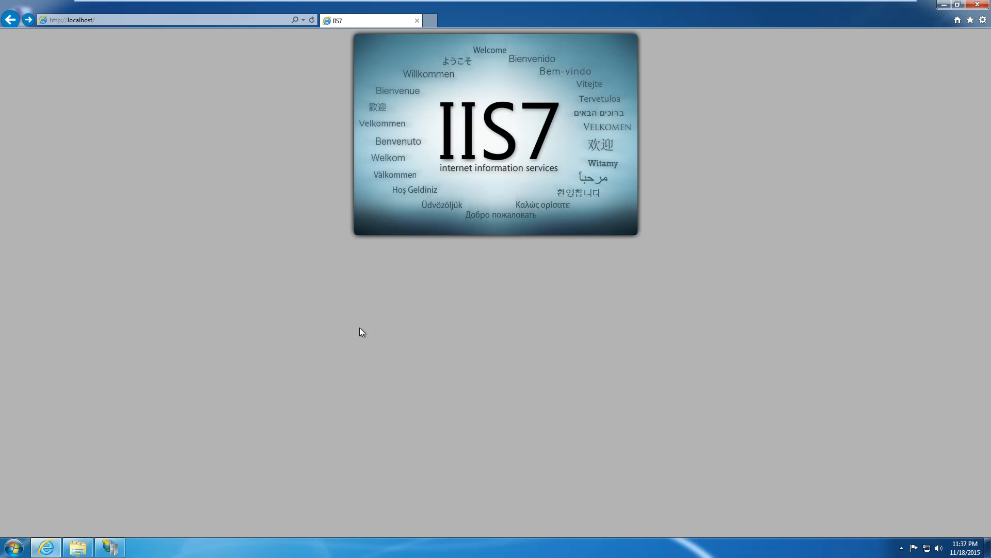
Delete iisstart.htm and welcome.png and reload localhost to get HTTP Error 403.14.
{"action": "left_click", "coordinate": [110, 548]}
{"action": "left_click", "coordinate": [78, 547]}
{"action": "left_click_drag", "start_coordinate": [320, 253], "coordinate": [294, 176]}
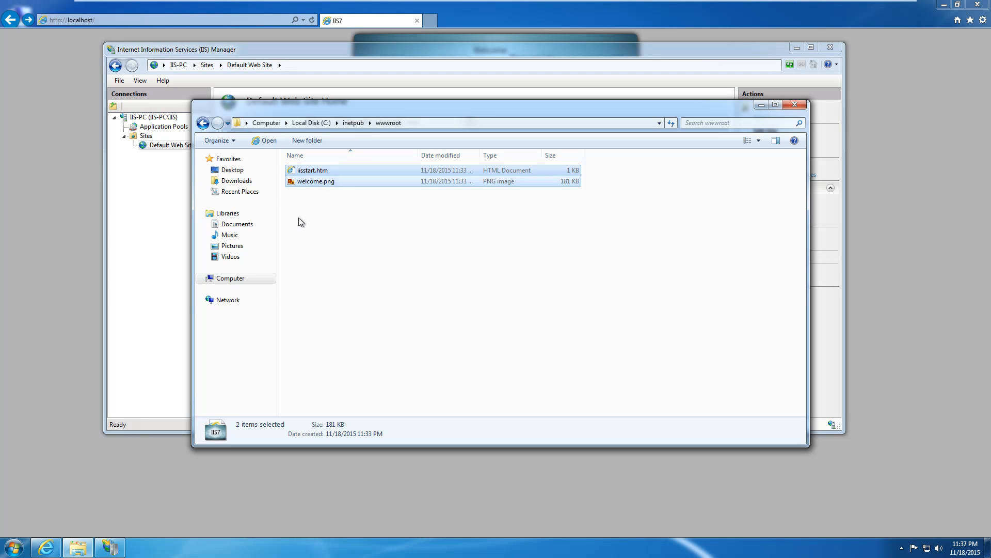
{"action": "key", "text": "Delete"}
{"action": "key", "text": "Return"}
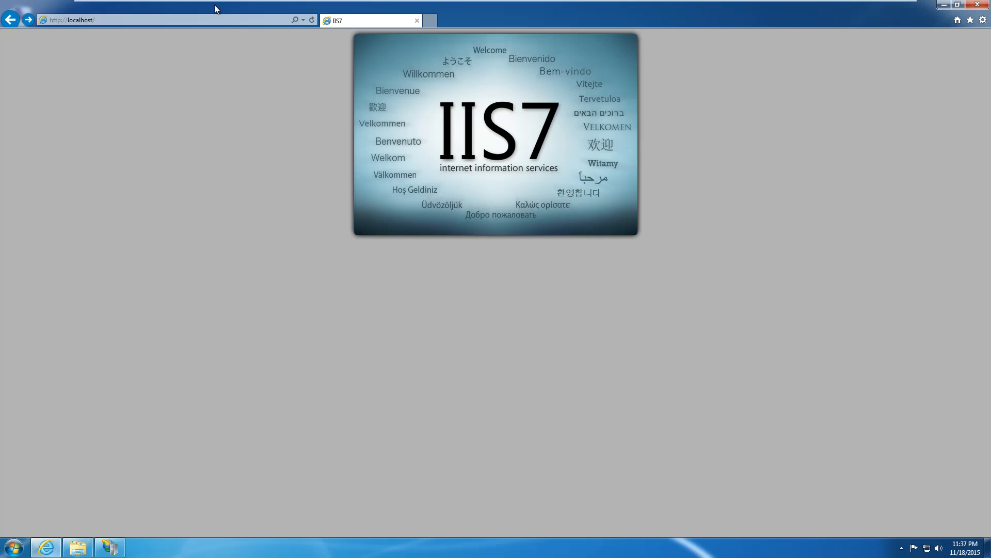
{"action": "left_click", "coordinate": [311, 19]}
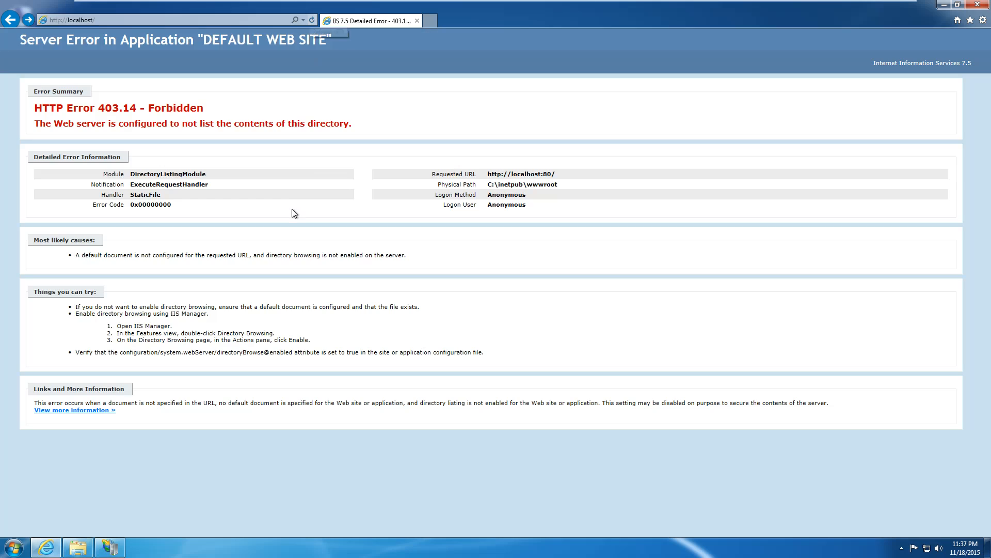
{"action": "left_click", "coordinate": [77, 547]}
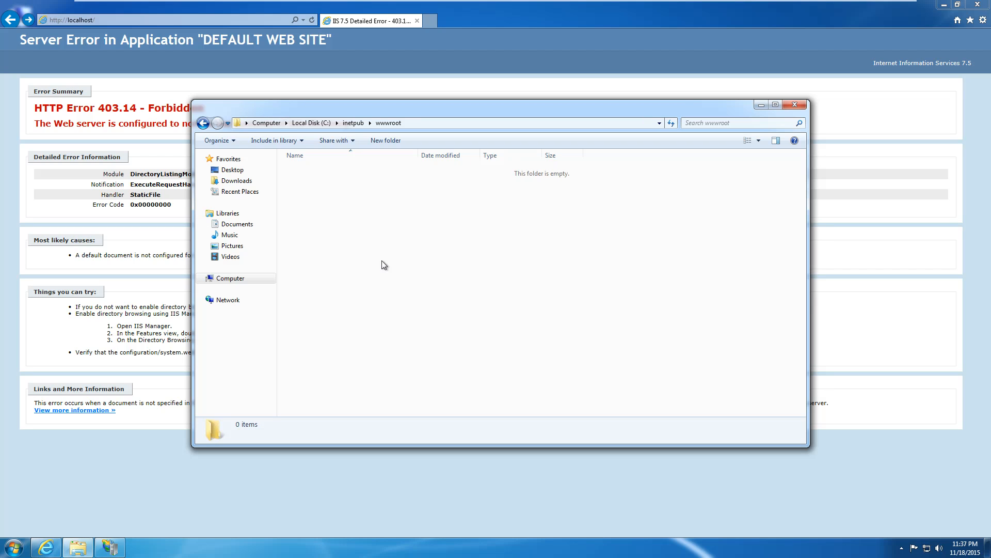
{"action": "left_click", "coordinate": [188, 20]}
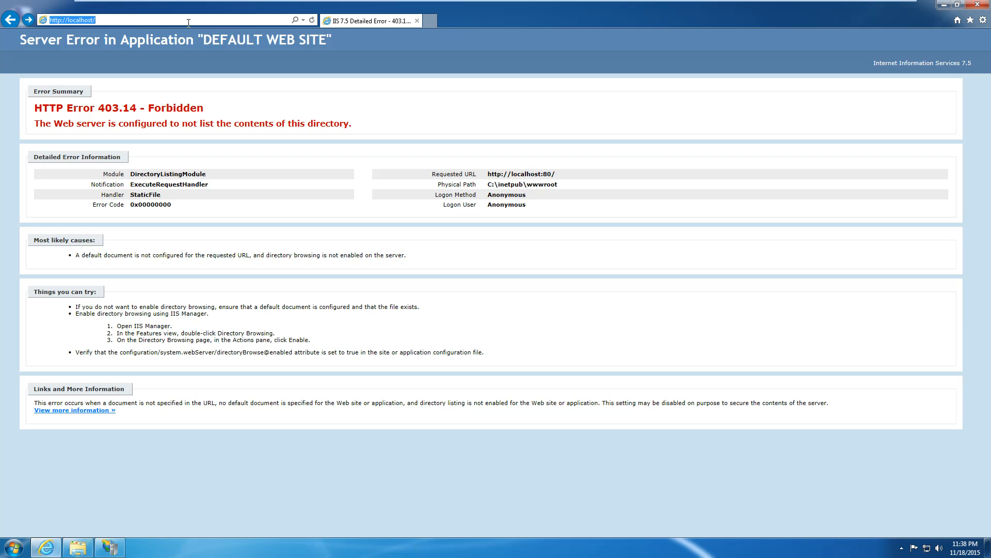
Search for 'php for windows' and open the PHP For Windows site.
{"action": "type", "text": "php "}
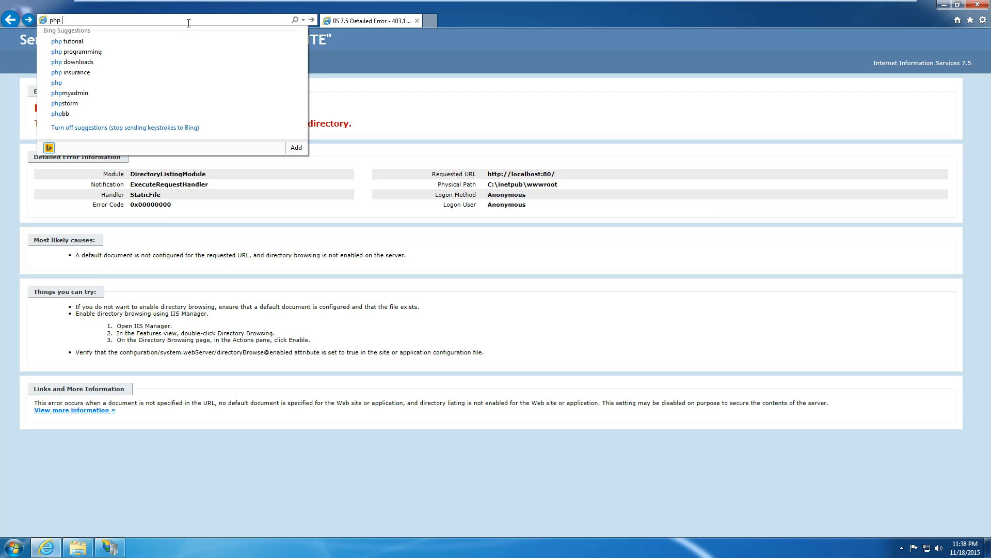
{"action": "type", "text": "for windowsw"}
{"action": "key", "text": "Return"}
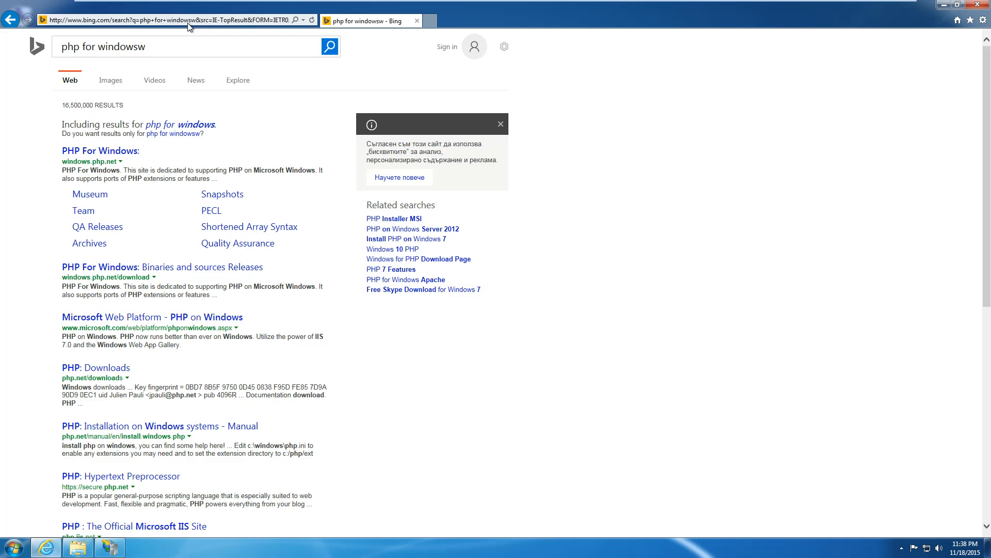
{"action": "left_click", "coordinate": [76, 155]}
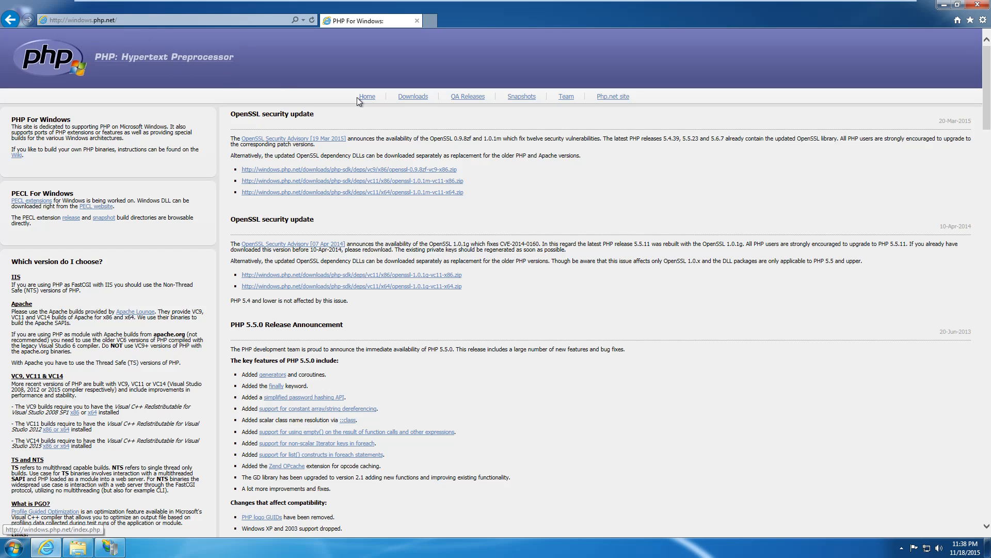
Browse the Downloads page listing the PHP 5.6, 5.5 and 5.4 builds.
{"action": "left_click", "coordinate": [407, 95]}
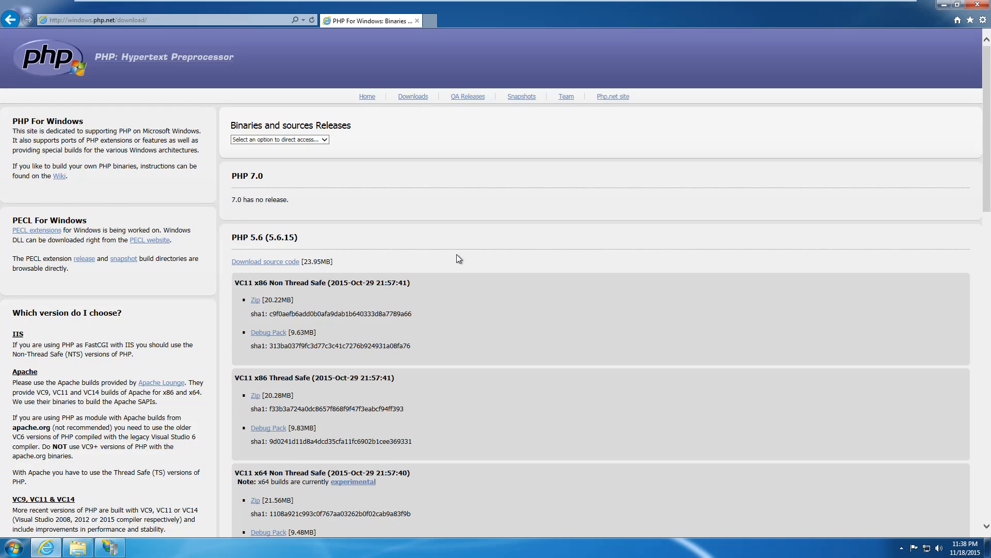
{"action": "scroll", "coordinate": [456, 254], "scroll_direction": "down", "scroll_amount": 2}
{"action": "scroll", "coordinate": [456, 254], "scroll_direction": "up", "scroll_amount": 2}
{"action": "scroll", "coordinate": [385, 263], "scroll_direction": "down", "scroll_amount": 10}
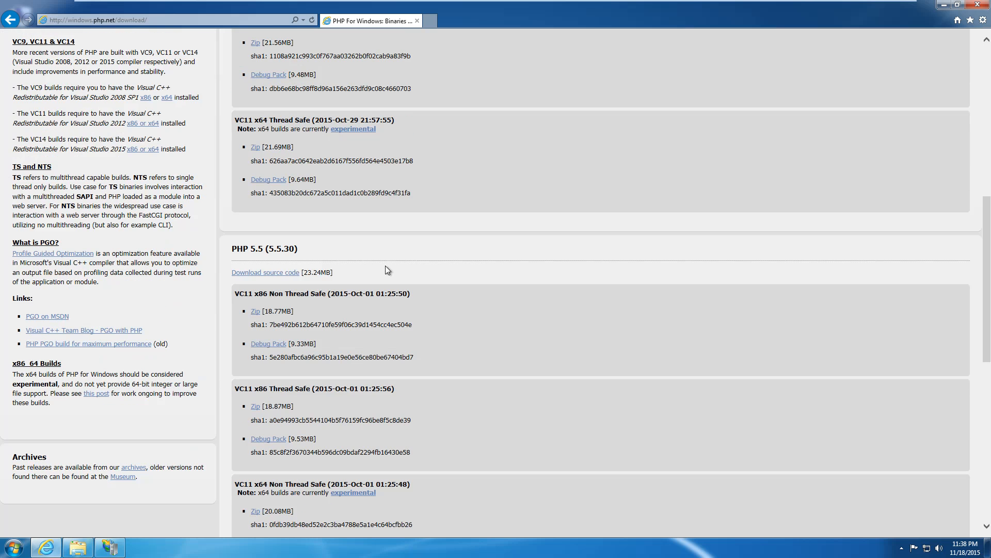
{"action": "scroll", "coordinate": [385, 266], "scroll_direction": "down", "scroll_amount": 10}
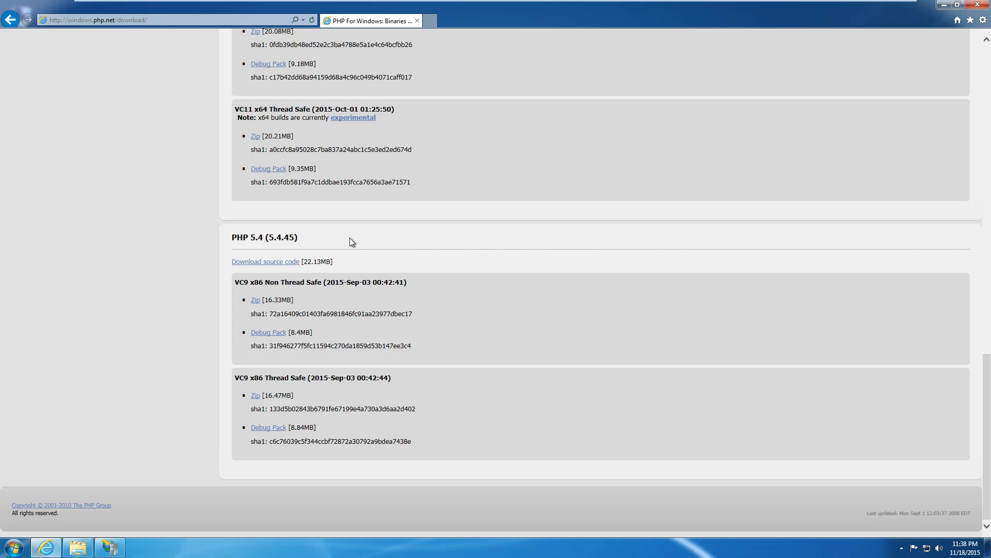
{"action": "scroll", "coordinate": [350, 238], "scroll_direction": "up", "scroll_amount": 7}
{"action": "scroll", "coordinate": [349, 238], "scroll_direction": "down", "scroll_amount": 7}
{"action": "scroll", "coordinate": [413, 227], "scroll_direction": "up", "scroll_amount": 10}
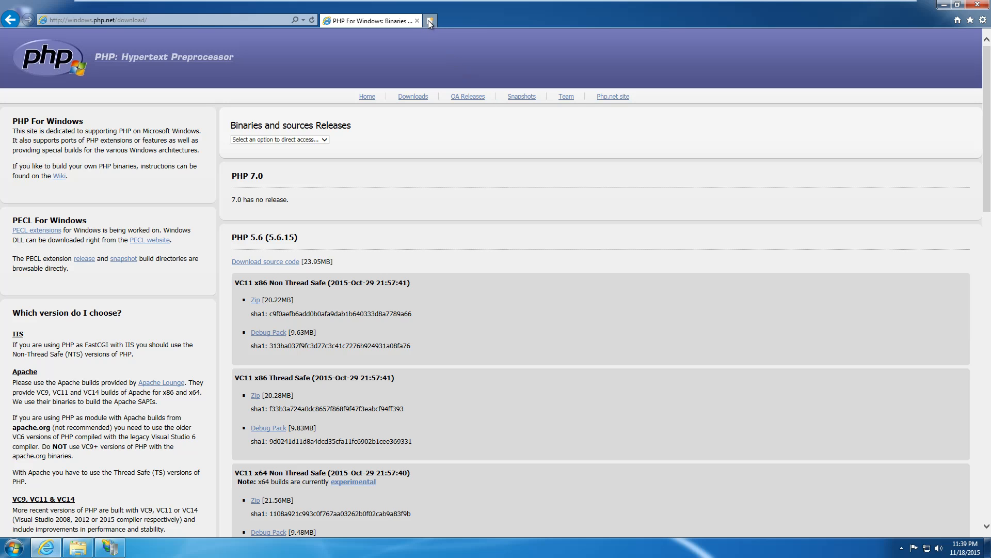
{"action": "left_click", "coordinate": [429, 20]}
Load the windows.php.net releases archives listing and scroll through it.
{"action": "type", "text": "http://windows.php.net/downloads/releases/archives/"}
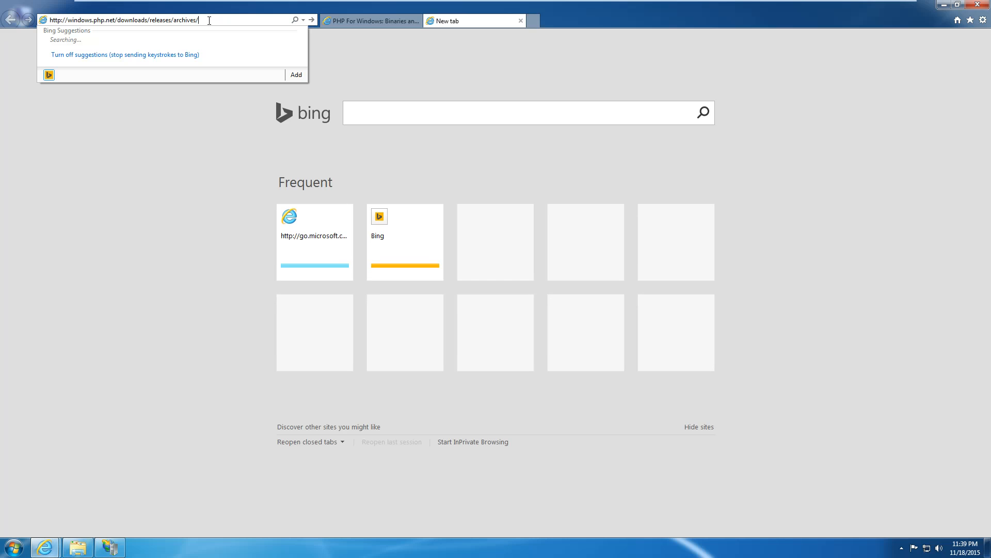
{"action": "key", "text": "Return"}
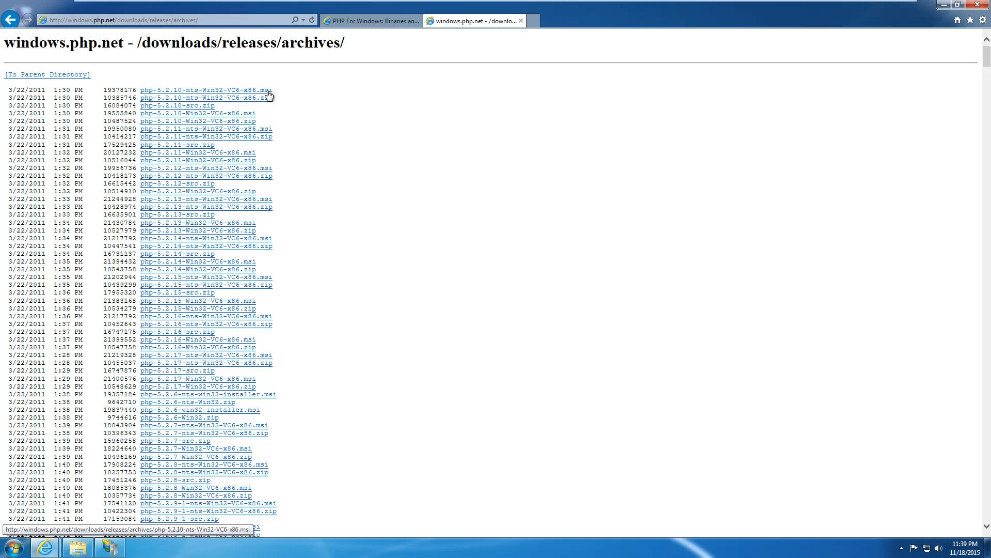
{"action": "scroll", "coordinate": [367, 233], "scroll_direction": "down", "scroll_amount": 20}
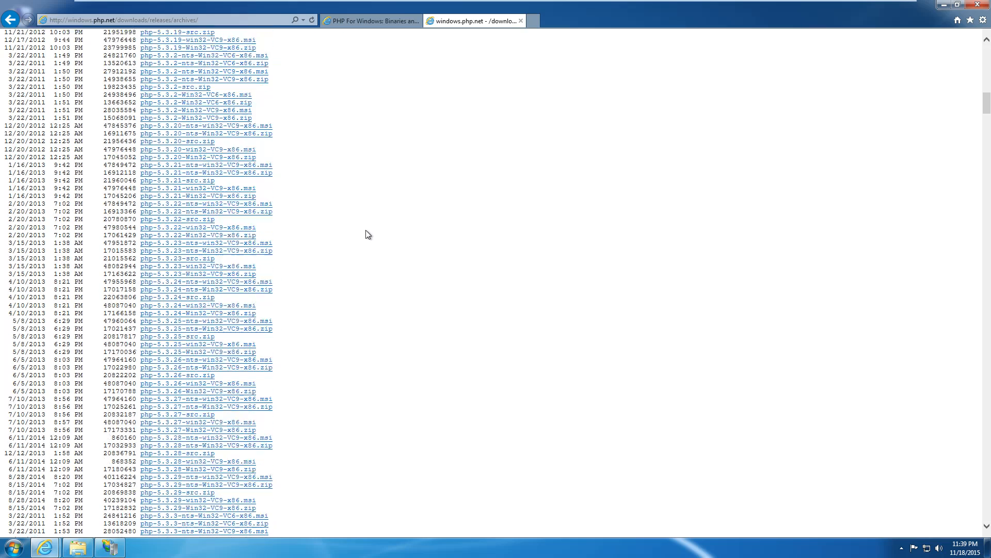
{"action": "scroll", "coordinate": [367, 233], "scroll_direction": "down", "scroll_amount": 20}
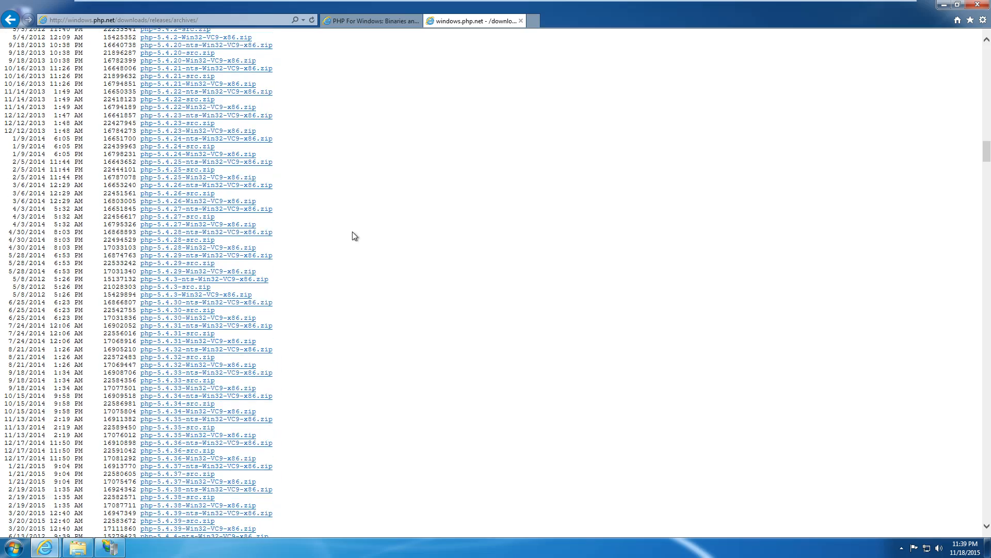
{"action": "scroll", "coordinate": [343, 232], "scroll_direction": "up", "scroll_amount": 10}
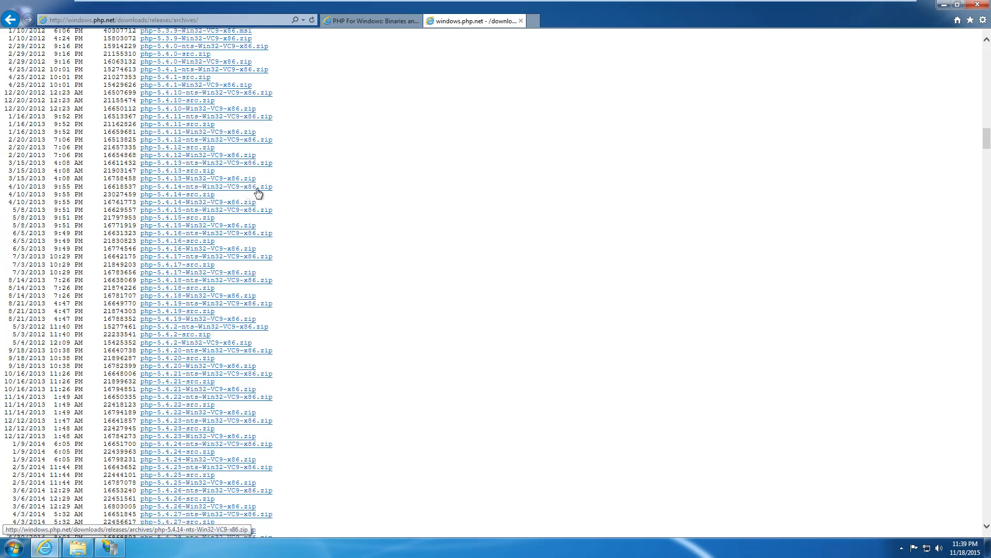
{"action": "scroll", "coordinate": [289, 189], "scroll_direction": "up", "scroll_amount": 6}
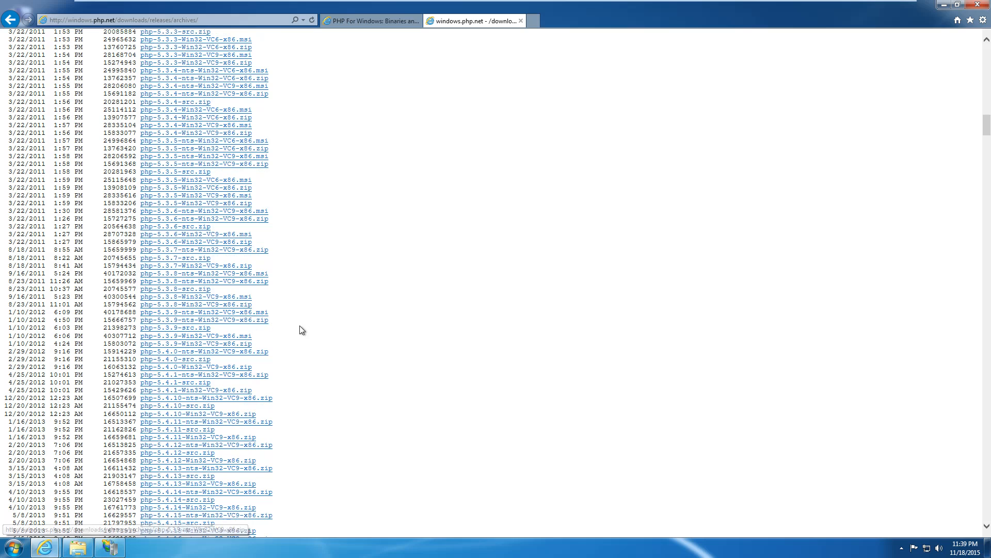
{"action": "scroll", "coordinate": [302, 330], "scroll_direction": "down", "scroll_amount": 2}
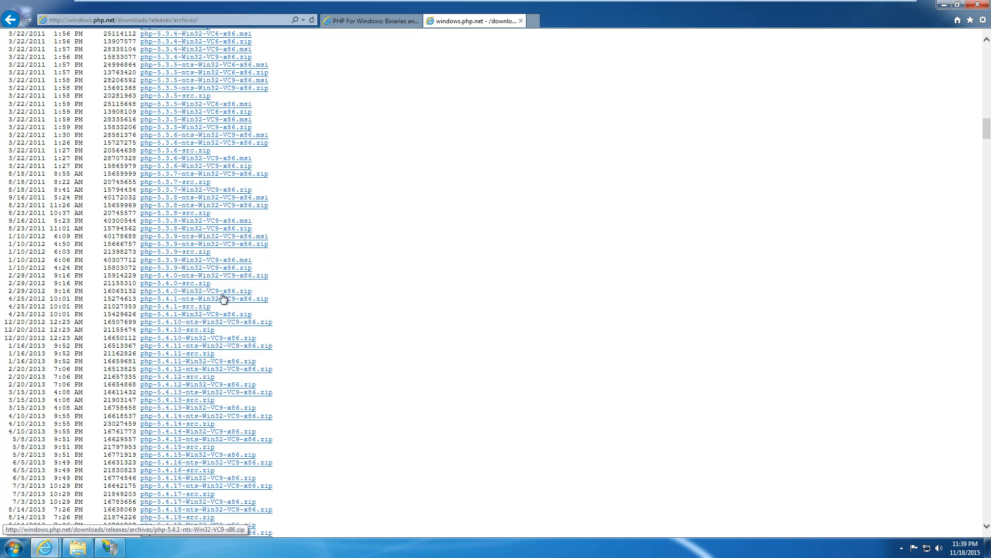
{"action": "scroll", "coordinate": [317, 317], "scroll_direction": "down", "scroll_amount": 10}
{"action": "scroll", "coordinate": [319, 319], "scroll_direction": "down", "scroll_amount": 20}
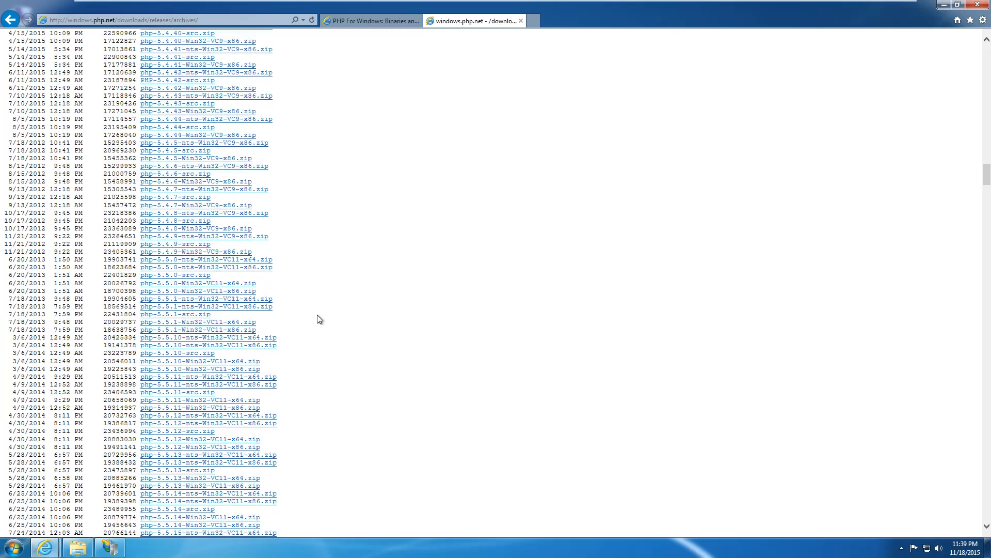
{"action": "scroll", "coordinate": [318, 316], "scroll_direction": "down", "scroll_amount": 10}
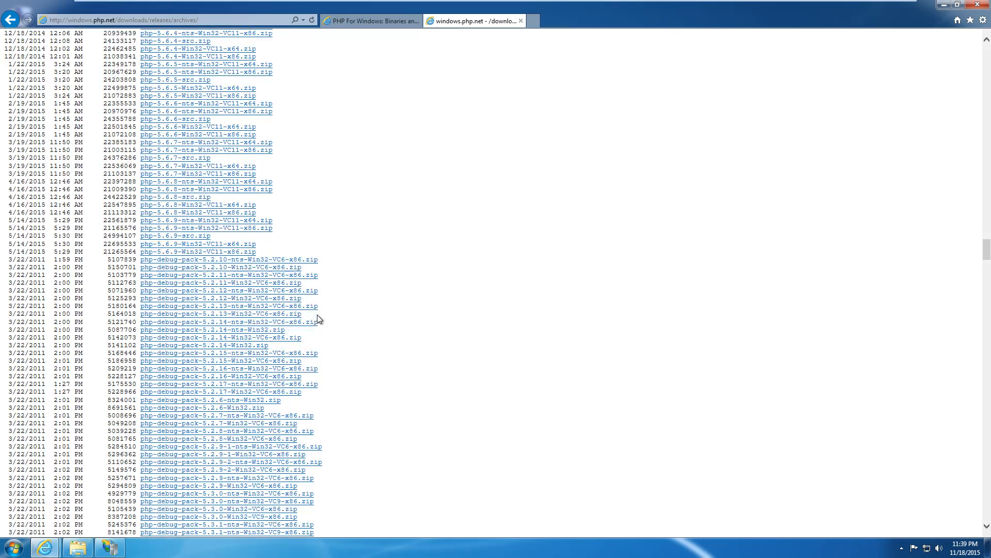
{"action": "scroll", "coordinate": [377, 321], "scroll_direction": "down", "scroll_amount": 12}
{"action": "scroll", "coordinate": [378, 318], "scroll_direction": "up", "scroll_amount": 12}
{"action": "scroll", "coordinate": [378, 312], "scroll_direction": "up", "scroll_amount": 20}
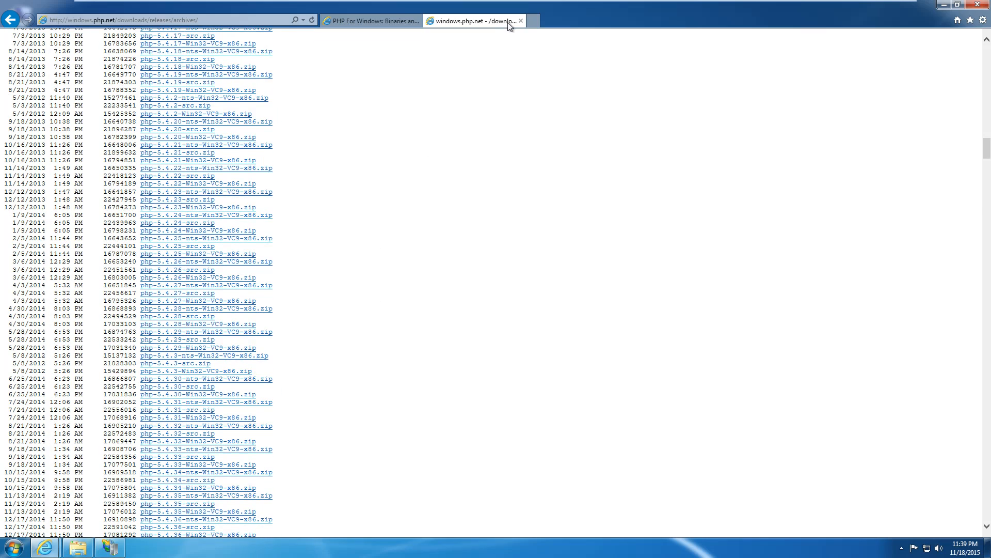
Close the archives tab and look over the PHP 5.6.15 downloads page.
{"action": "left_click", "coordinate": [520, 20]}
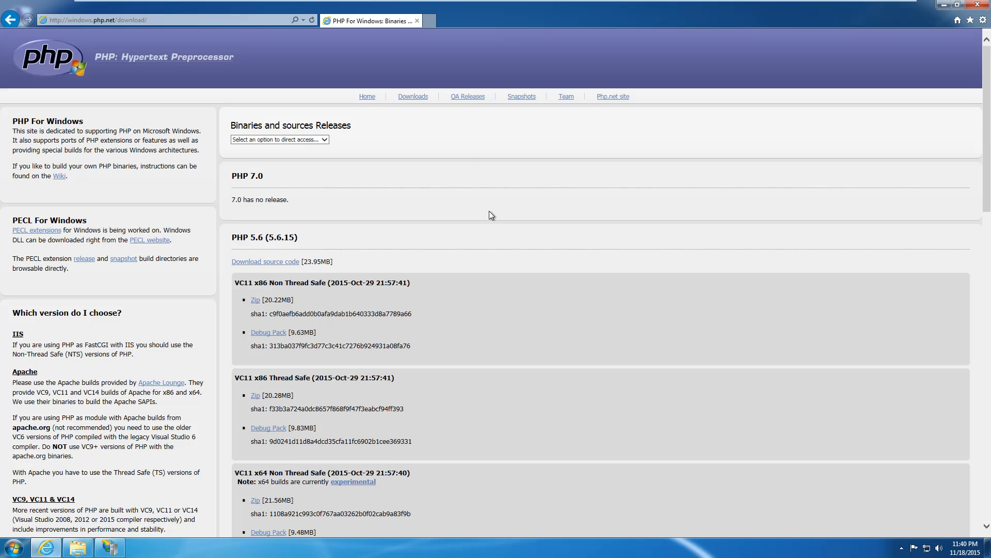
{"action": "scroll", "coordinate": [486, 212], "scroll_direction": "down", "scroll_amount": 4}
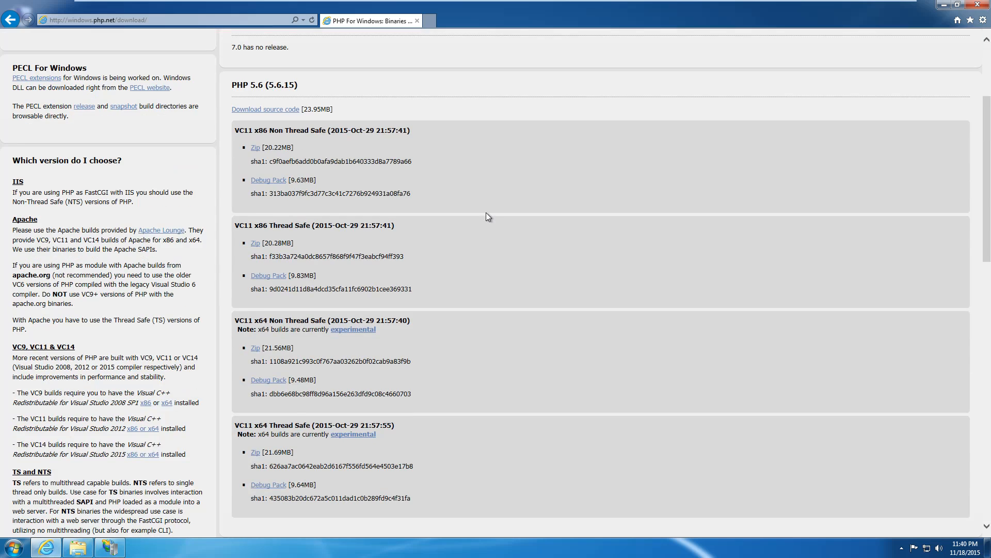
{"action": "scroll", "coordinate": [465, 227], "scroll_direction": "up", "scroll_amount": 4}
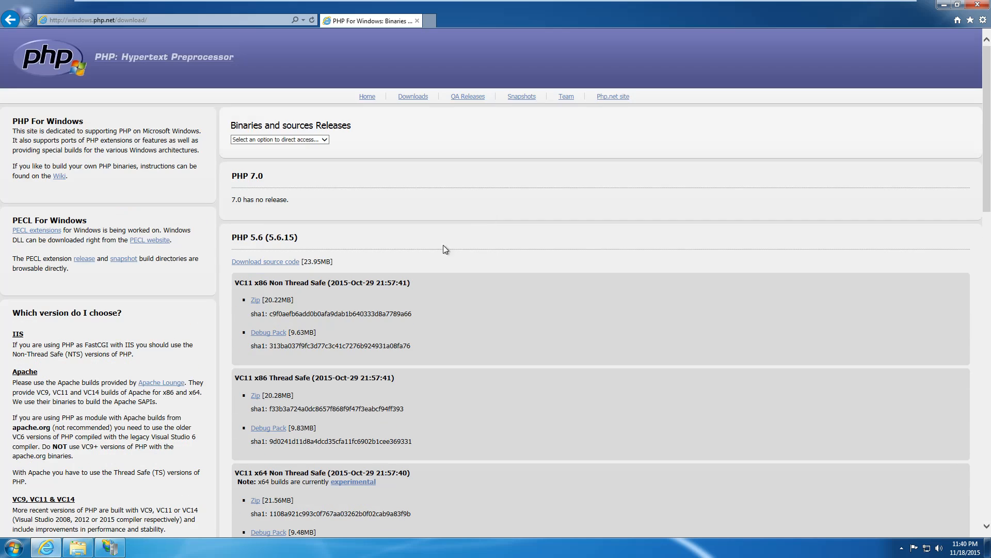
Save php-5.6.15-nts-Win32-VC11-x86.zip to the Desktop, then start a blank new tab.
{"action": "left_click", "coordinate": [256, 300]}
{"action": "left_click", "coordinate": [438, 302]}
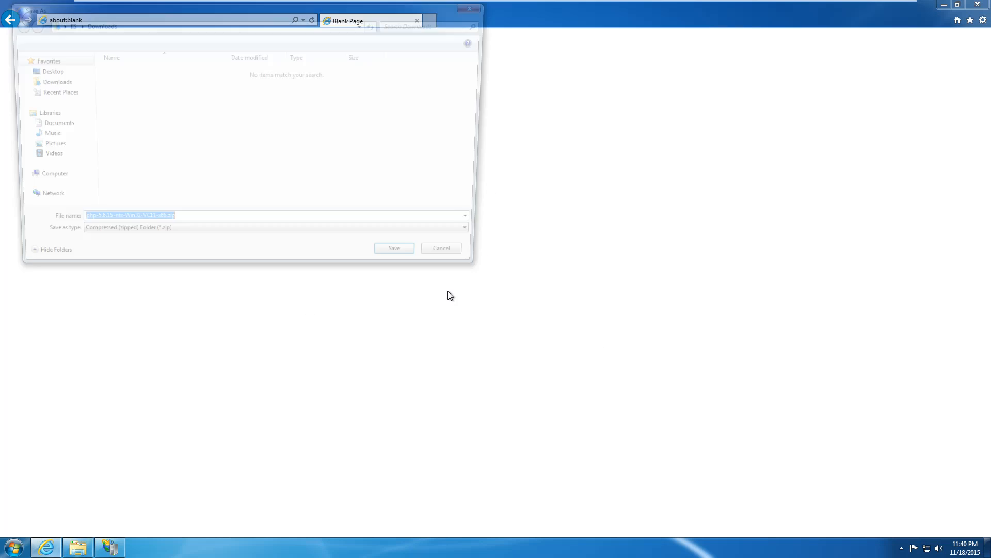
{"action": "left_click", "coordinate": [56, 75]}
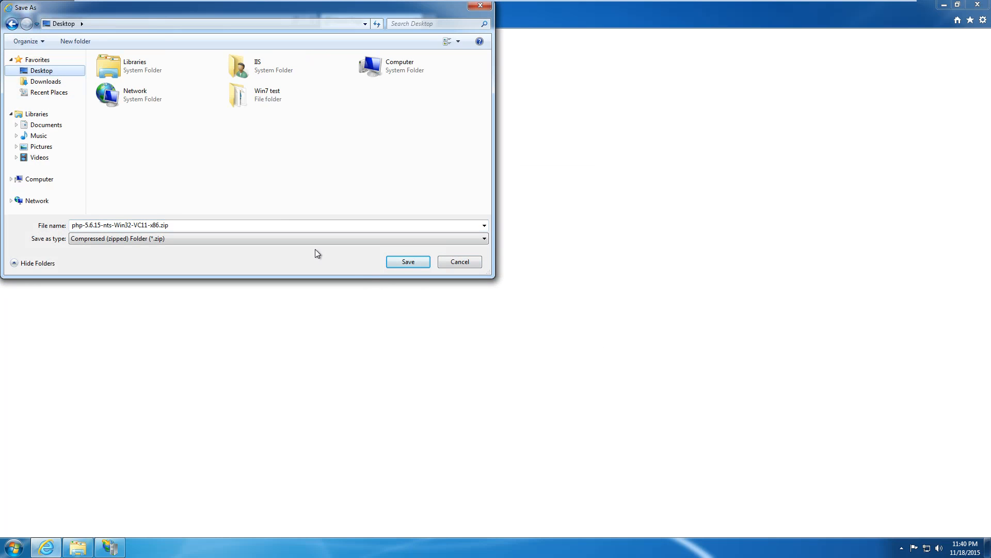
{"action": "left_click", "coordinate": [404, 266]}
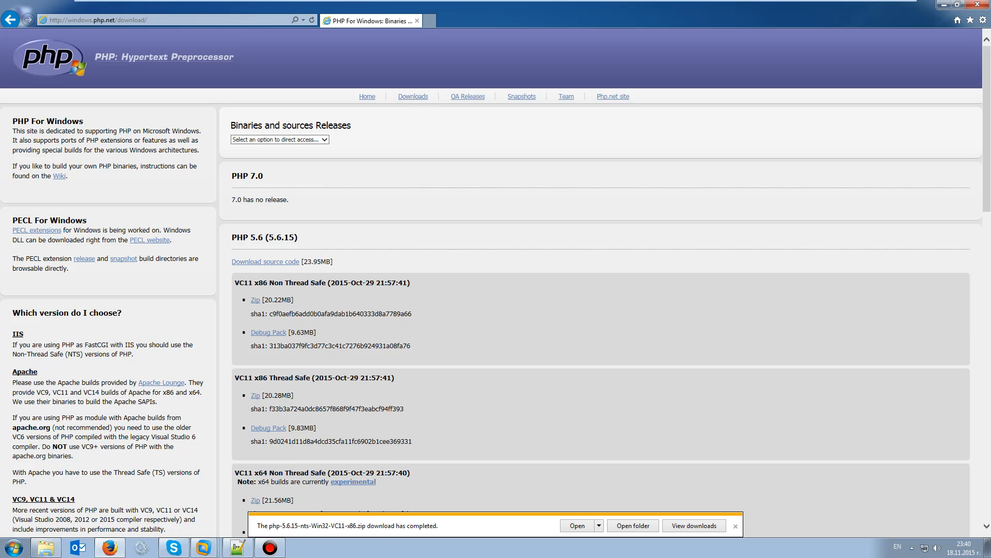
{"action": "left_click", "coordinate": [429, 20]}
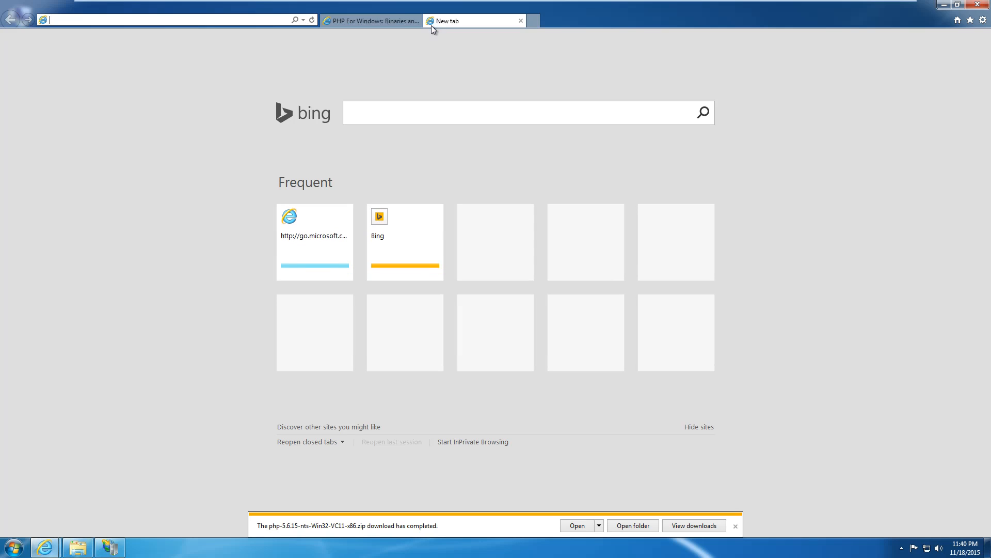
Load the PHP Manager for IIS 7 page, follow its CodePlex download, and open the PHP zip.
{"action": "type", "text": "http://www.iis.net/downloads/community/2010/09/php-manager-for-iis-7"}
{"action": "key", "text": "Return"}
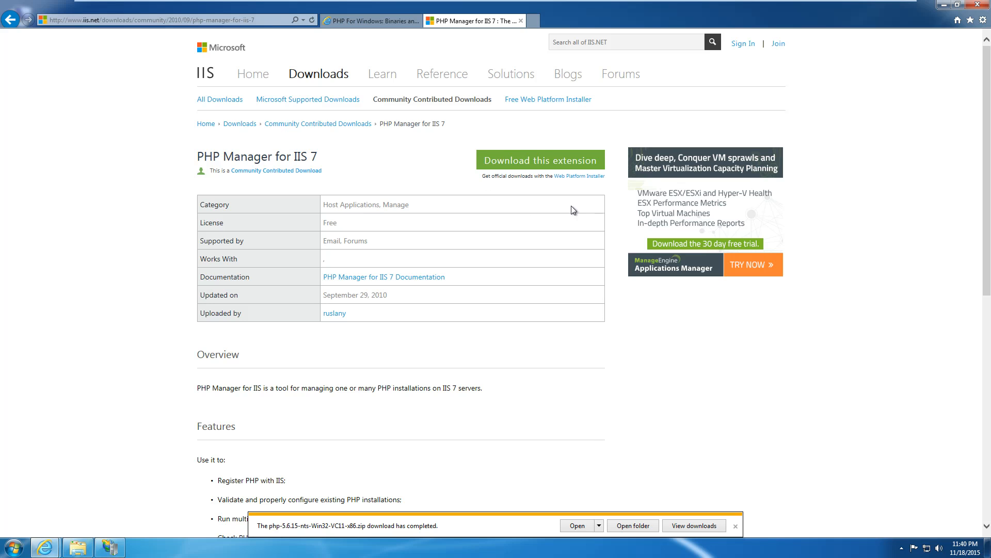
{"action": "left_click", "coordinate": [562, 160]}
{"action": "left_click", "coordinate": [544, 336]}
{"action": "left_click", "coordinate": [582, 528]}
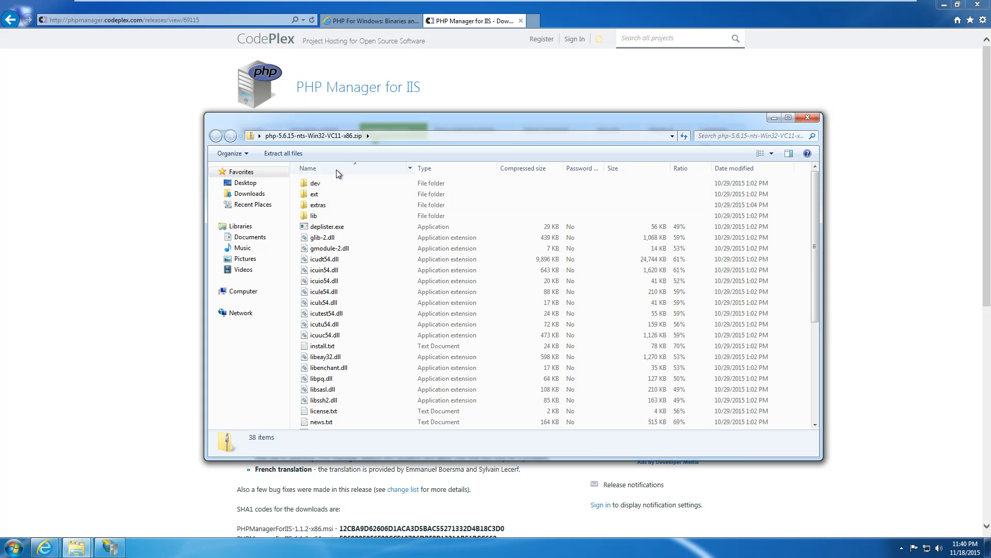
Select all 38 items in the PHP zip and copy them.
{"action": "scroll", "coordinate": [390, 249], "scroll_direction": "down", "scroll_amount": 5}
{"action": "scroll", "coordinate": [390, 246], "scroll_direction": "up", "scroll_amount": 5}
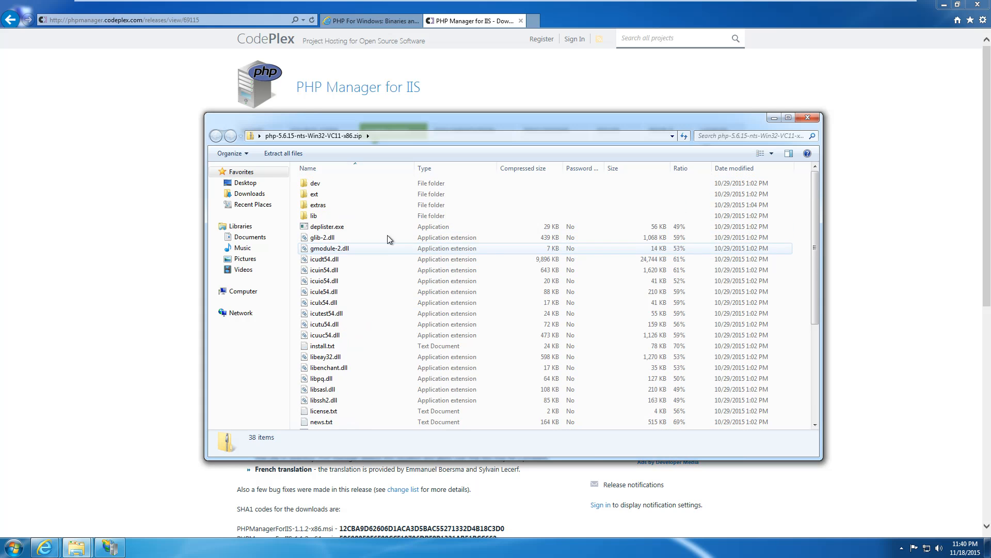
{"action": "left_click", "coordinate": [335, 184]}
{"action": "scroll", "coordinate": [356, 227], "scroll_direction": "down", "scroll_amount": 2}
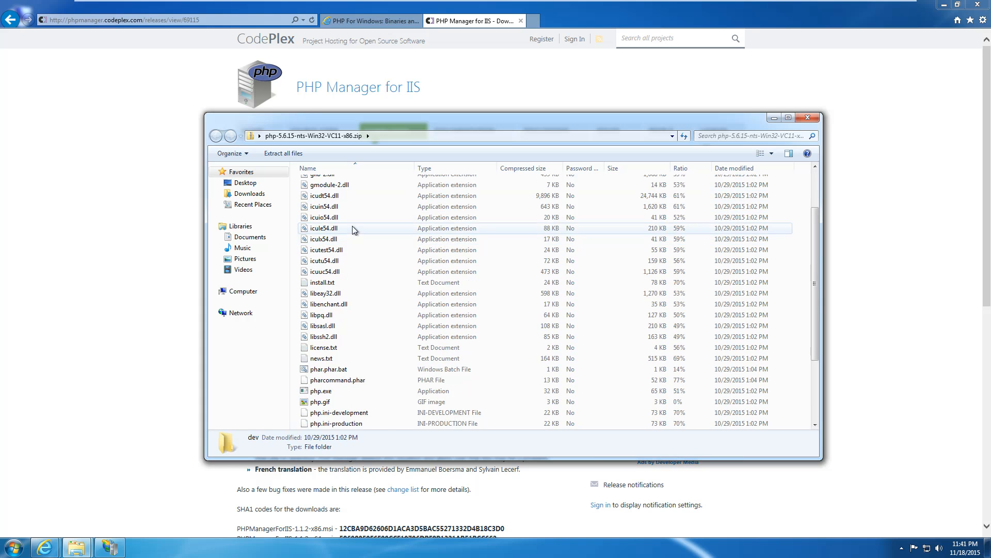
{"action": "key", "text": "ctrl+a"}
{"action": "right_click", "coordinate": [351, 227]}
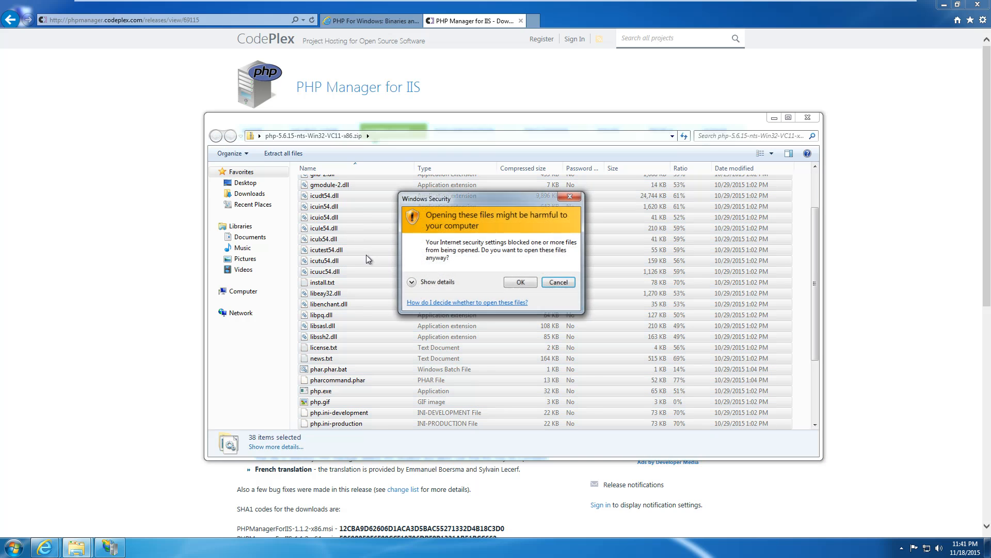
{"action": "left_click", "coordinate": [510, 286]}
{"action": "left_click", "coordinate": [381, 259]}
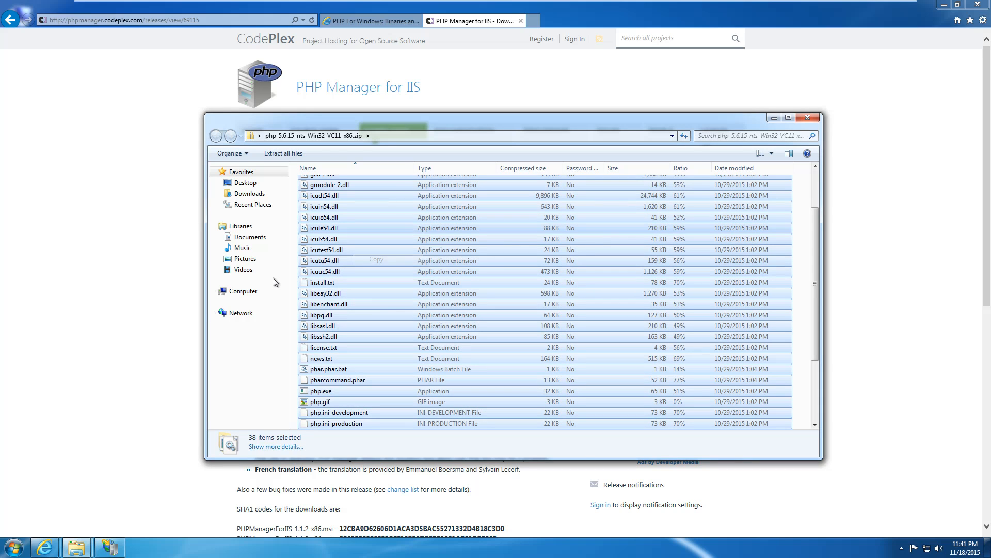
Create a folder named PHP on Local Disk (C:) and paste the copied files into it.
{"action": "left_click", "coordinate": [245, 293]}
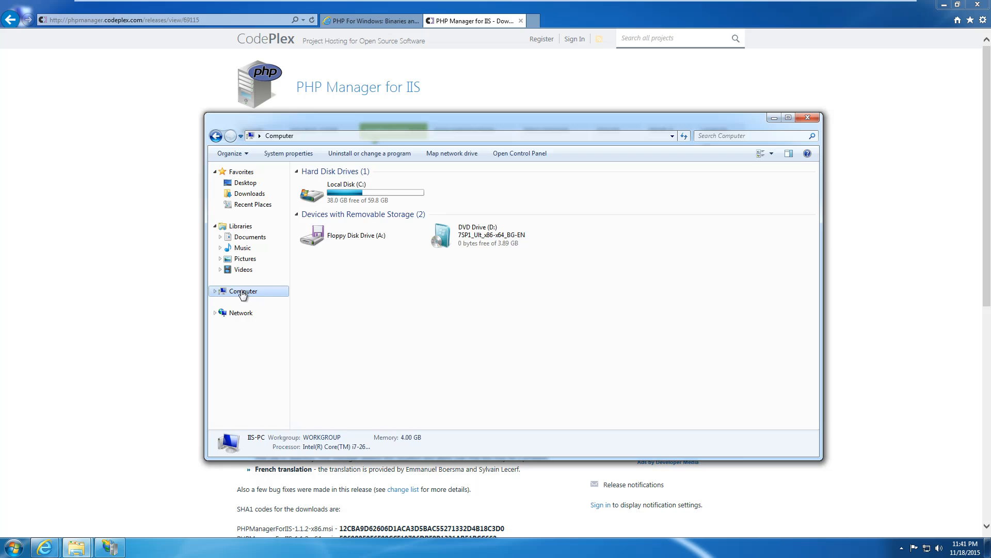
{"action": "double_click", "coordinate": [348, 203]}
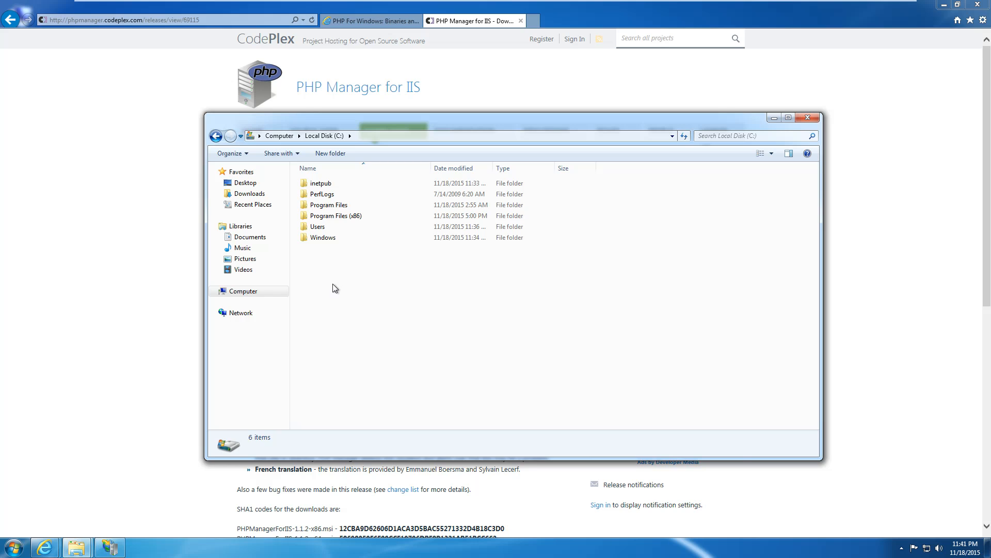
{"action": "left_click", "coordinate": [333, 155]}
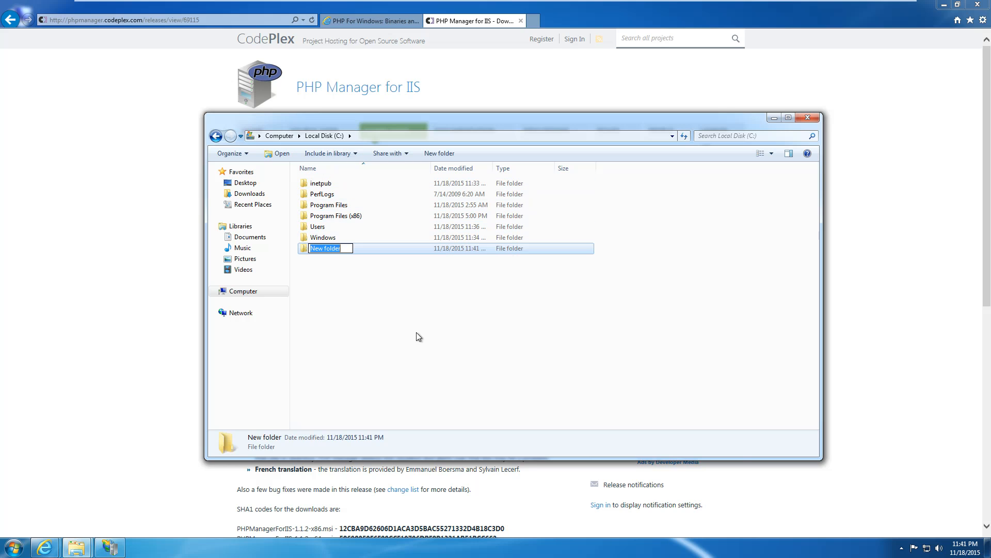
{"action": "type", "text": "PHP"}
{"action": "key", "text": "Return"}
{"action": "key", "text": "Return"}
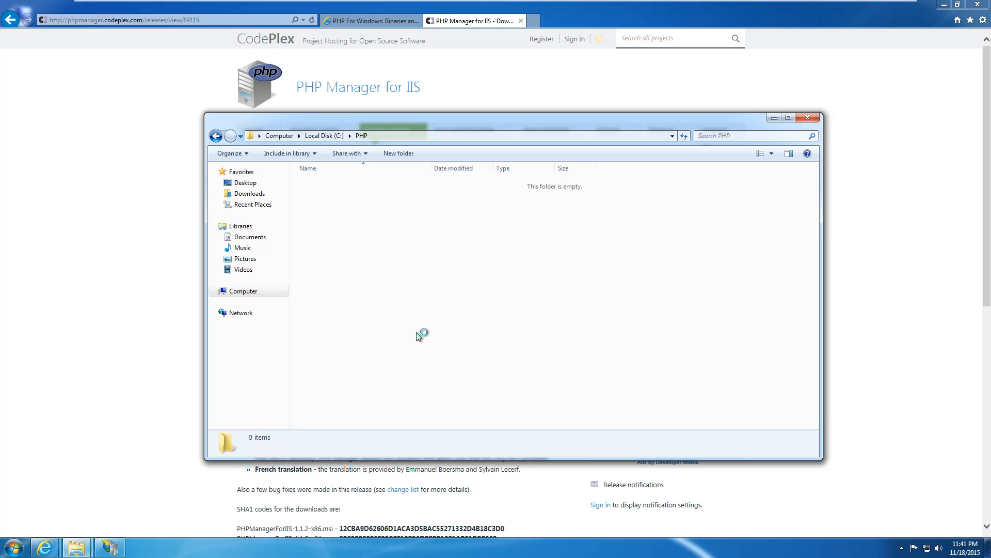
{"action": "key", "text": "ctrl+v"}
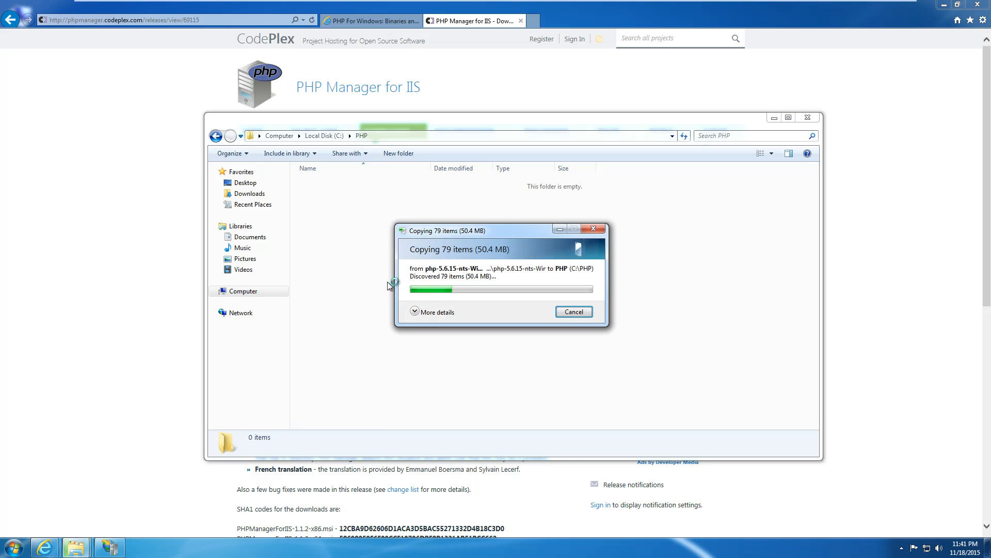
{"action": "left_click", "coordinate": [414, 312]}
{"action": "left_click", "coordinate": [138, 221]}
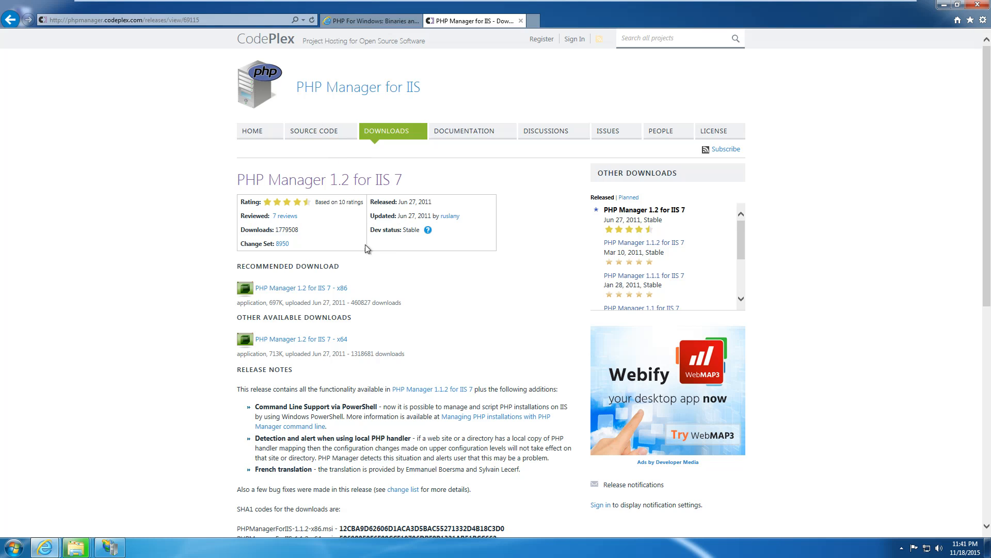
Save PHPManagerForIIS-1.2.0-x64.msi to the Desktop and run the installer.
{"action": "left_click", "coordinate": [324, 341]}
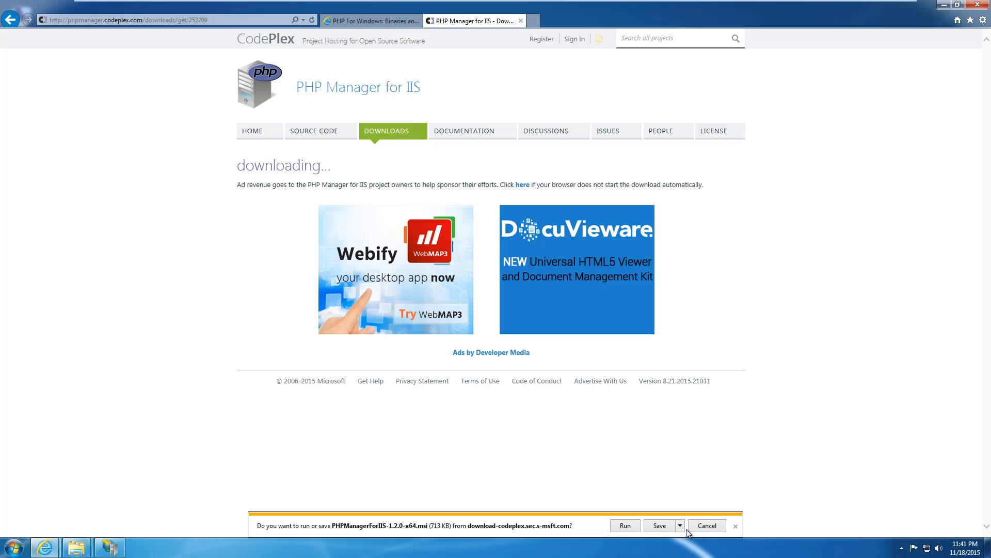
{"action": "left_click", "coordinate": [680, 526]}
{"action": "left_click", "coordinate": [707, 514]}
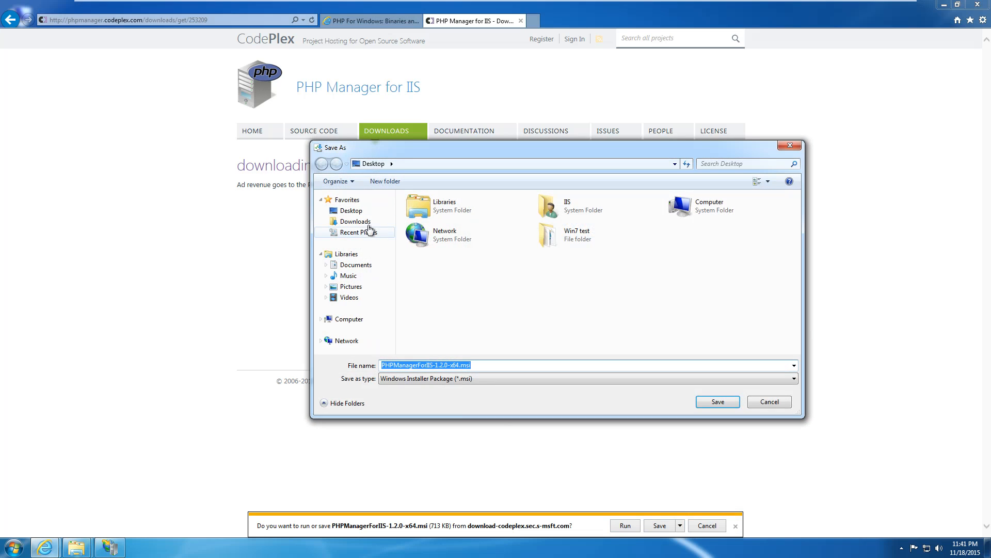
{"action": "left_click", "coordinate": [368, 210]}
{"action": "left_click", "coordinate": [718, 402]}
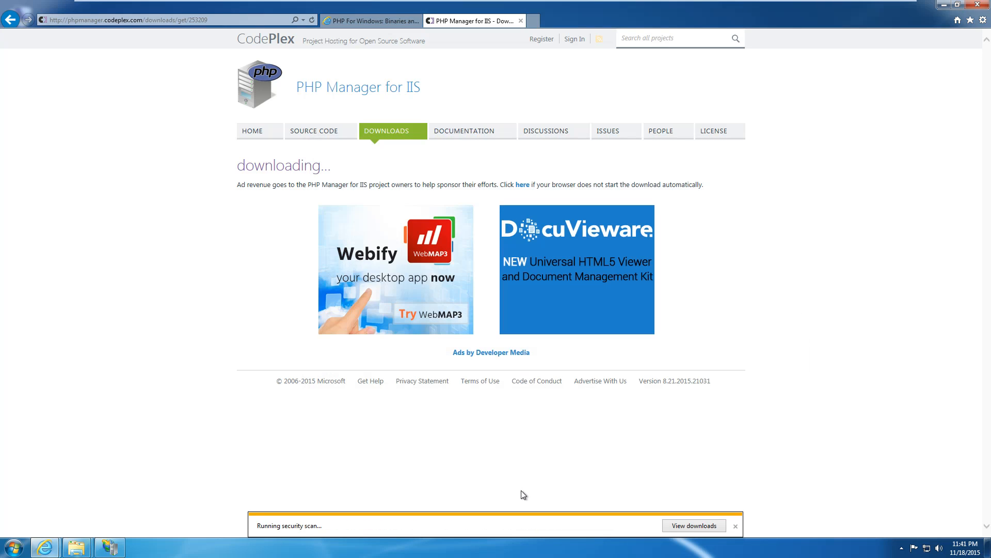
{"action": "left_click", "coordinate": [599, 525]}
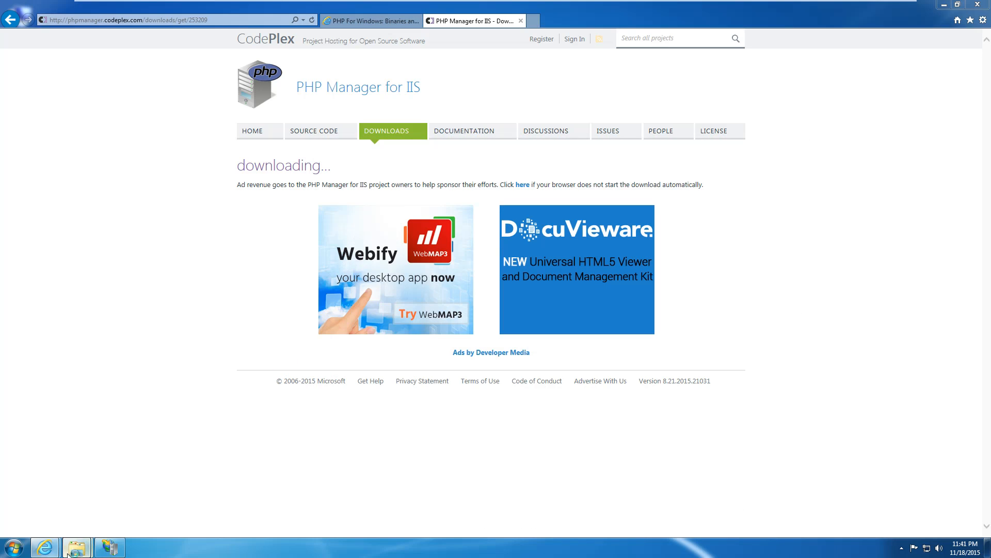
Bring the C:\PHP folder forward, scroll through its 38 items, and close its window.
{"action": "mouse_move", "coordinate": [75, 551]}
{"action": "left_click", "coordinate": [88, 509]}
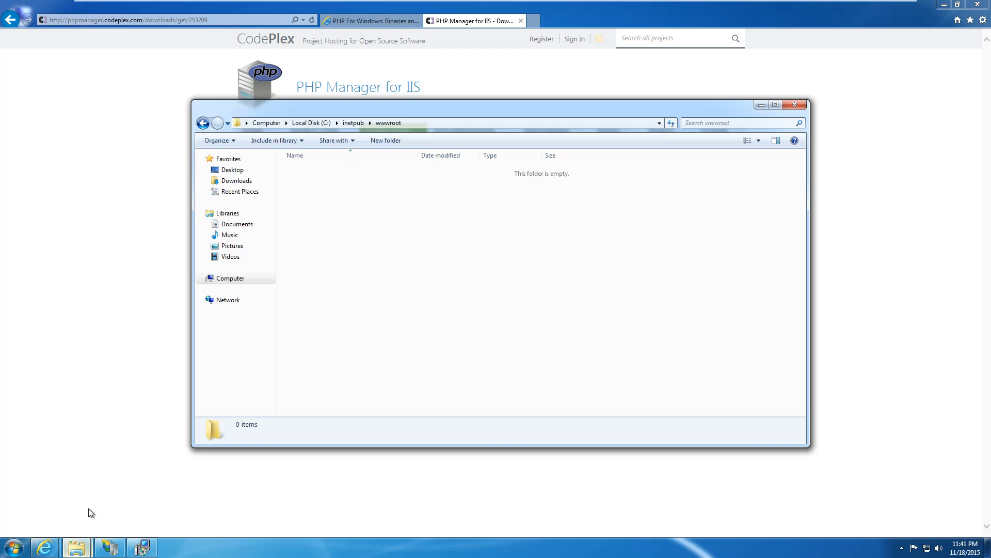
{"action": "left_click", "coordinate": [77, 548]}
{"action": "left_click", "coordinate": [150, 512]}
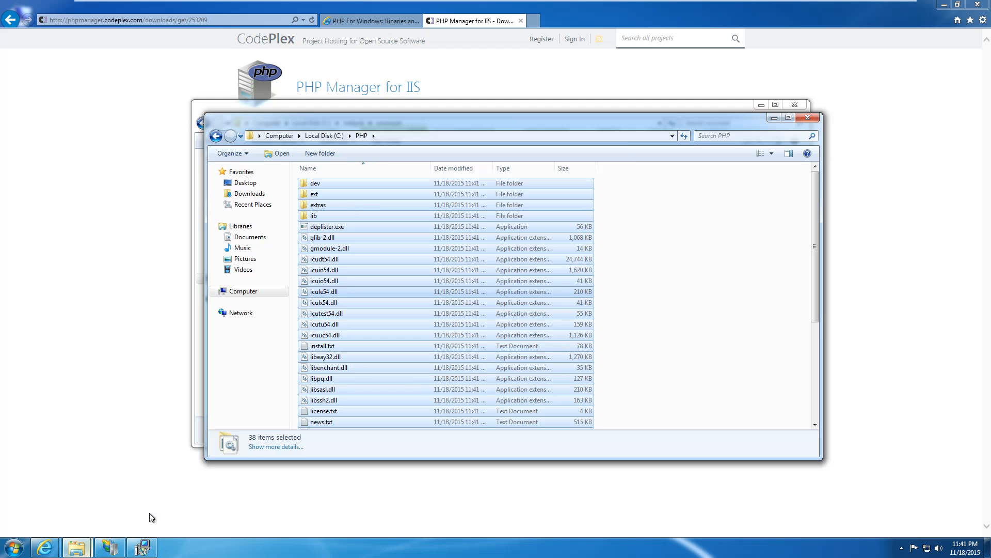
{"action": "left_click", "coordinate": [689, 278]}
{"action": "scroll", "coordinate": [688, 279], "scroll_direction": "down", "scroll_amount": 5}
{"action": "scroll", "coordinate": [689, 280], "scroll_direction": "up", "scroll_amount": 5}
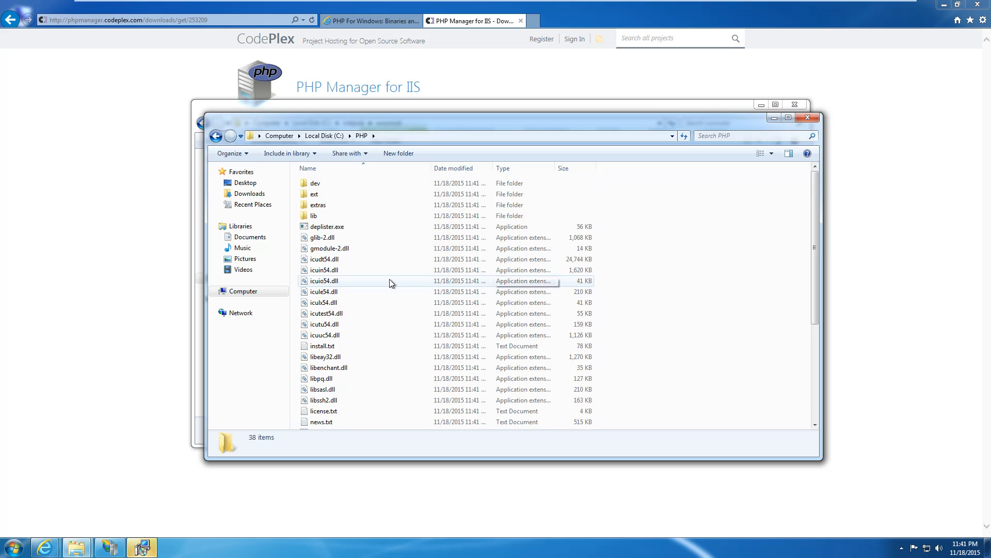
{"action": "scroll", "coordinate": [445, 314], "scroll_direction": "down", "scroll_amount": 5}
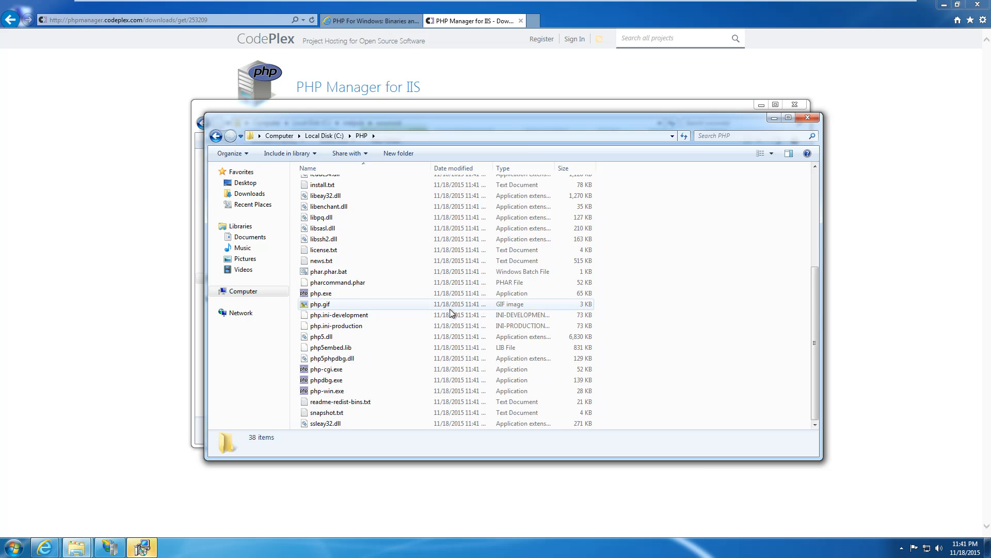
{"action": "scroll", "coordinate": [451, 309], "scroll_direction": "up", "scroll_amount": 5}
{"action": "left_click", "coordinate": [808, 118]}
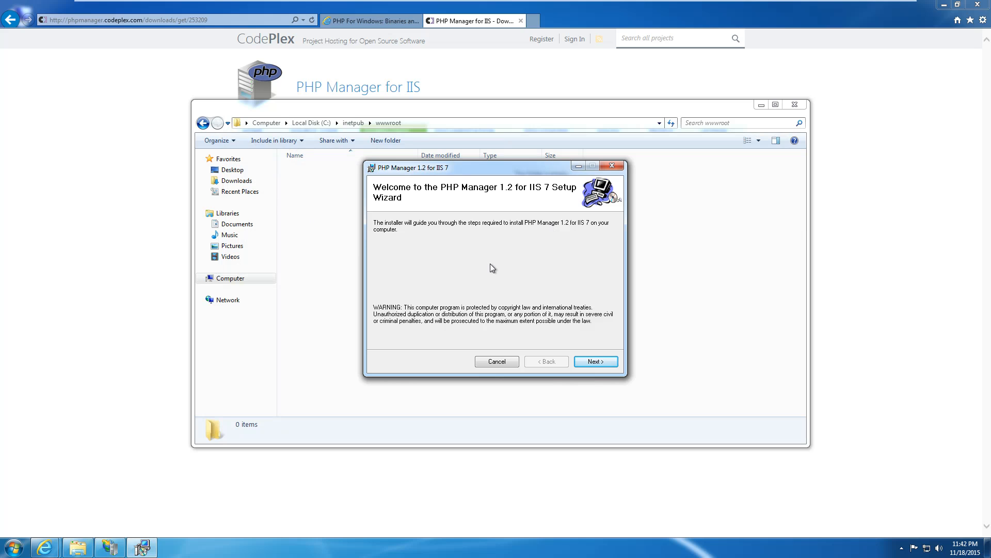
Accept the license and install PHP Manager 1.2 for IIS 7, then close the completed installer.
{"action": "left_click", "coordinate": [596, 361]}
{"action": "left_click", "coordinate": [490, 340]}
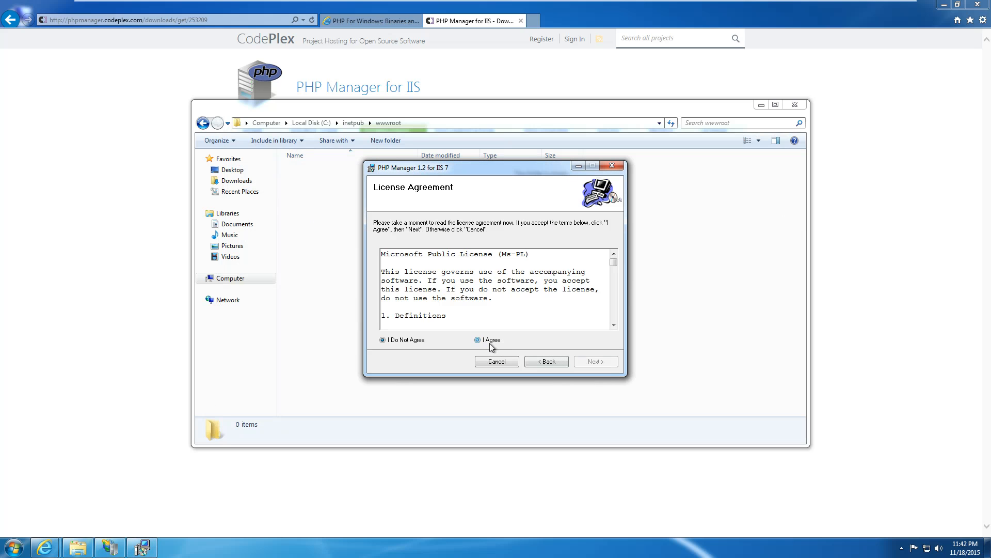
{"action": "left_click", "coordinate": [593, 362]}
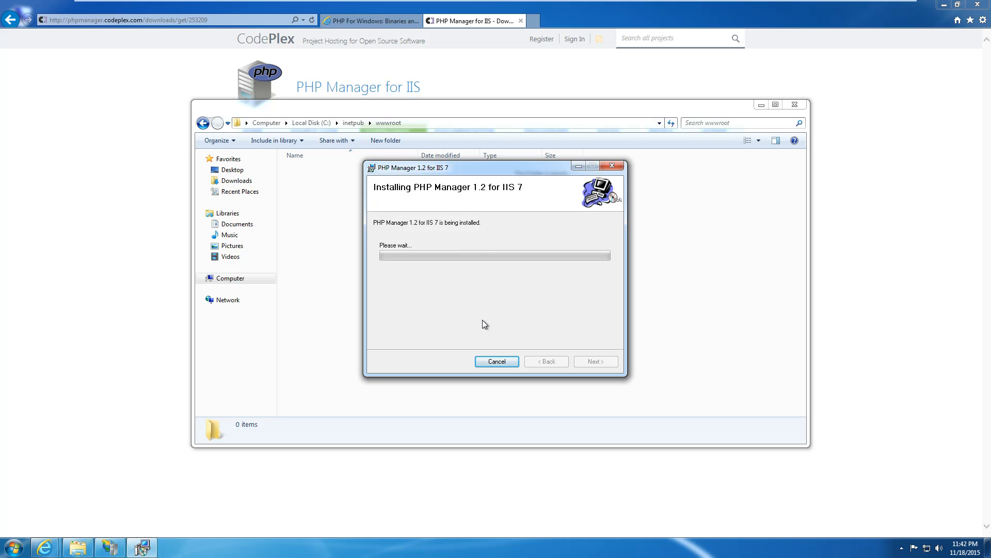
{"action": "left_click", "coordinate": [109, 547]}
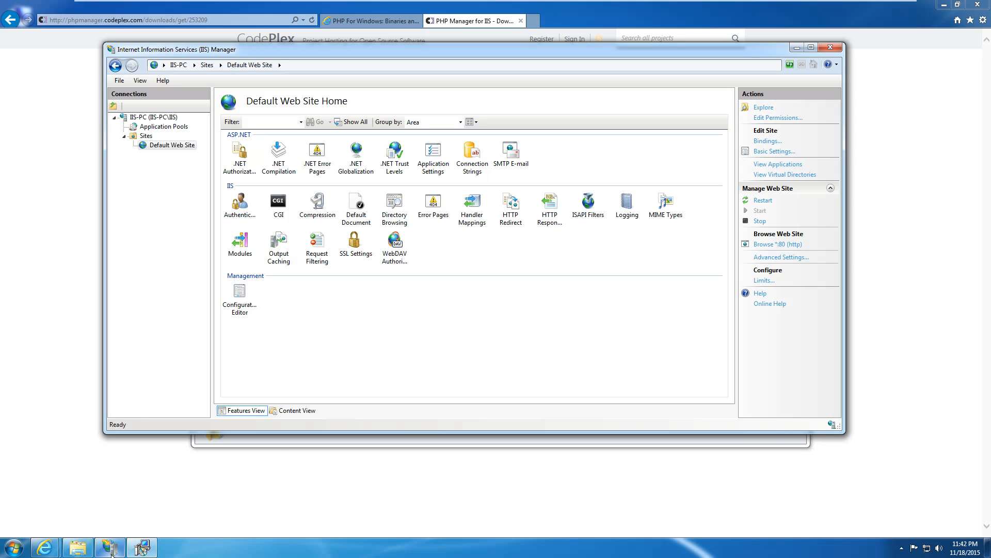
{"action": "left_click", "coordinate": [247, 442]}
{"action": "left_click", "coordinate": [127, 338]}
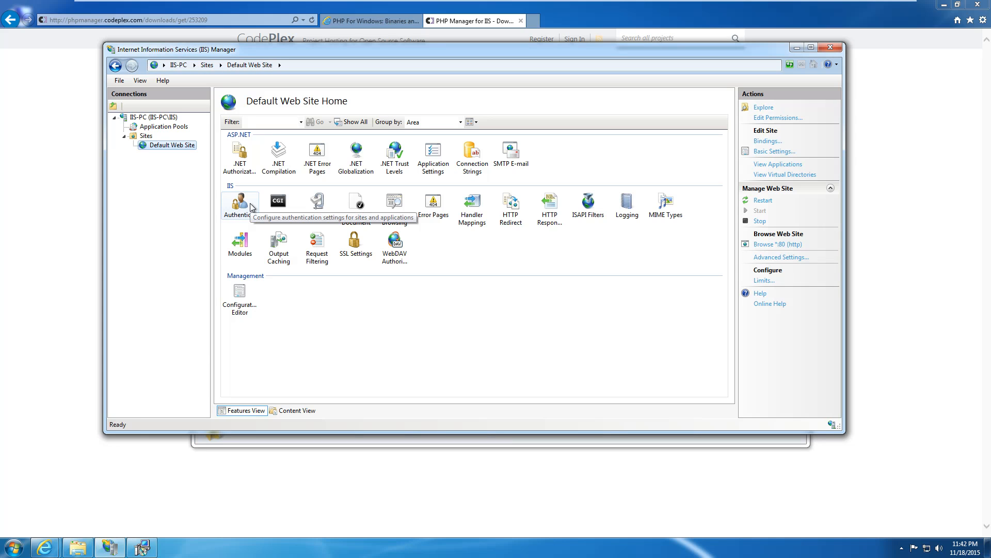
{"action": "left_click", "coordinate": [144, 549]}
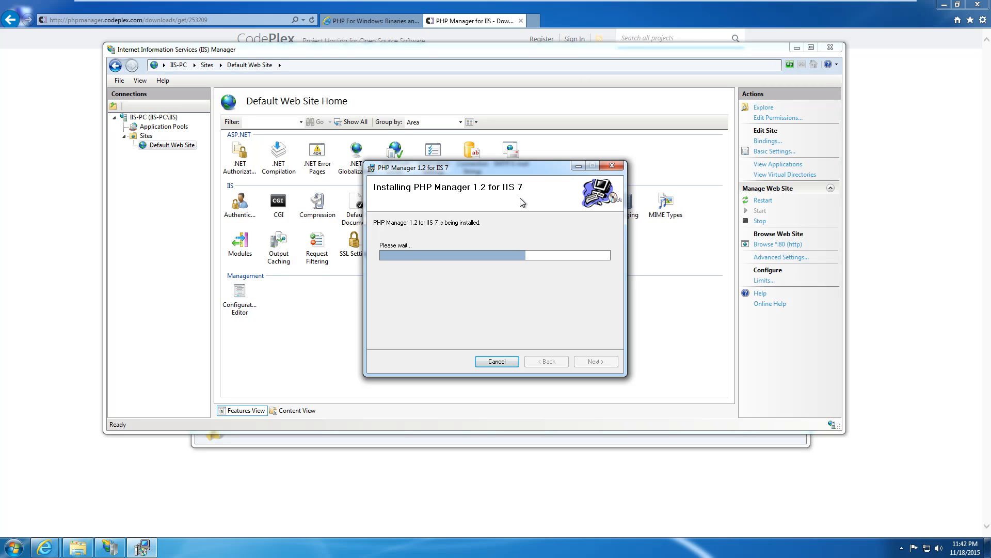
{"action": "left_click", "coordinate": [131, 483]}
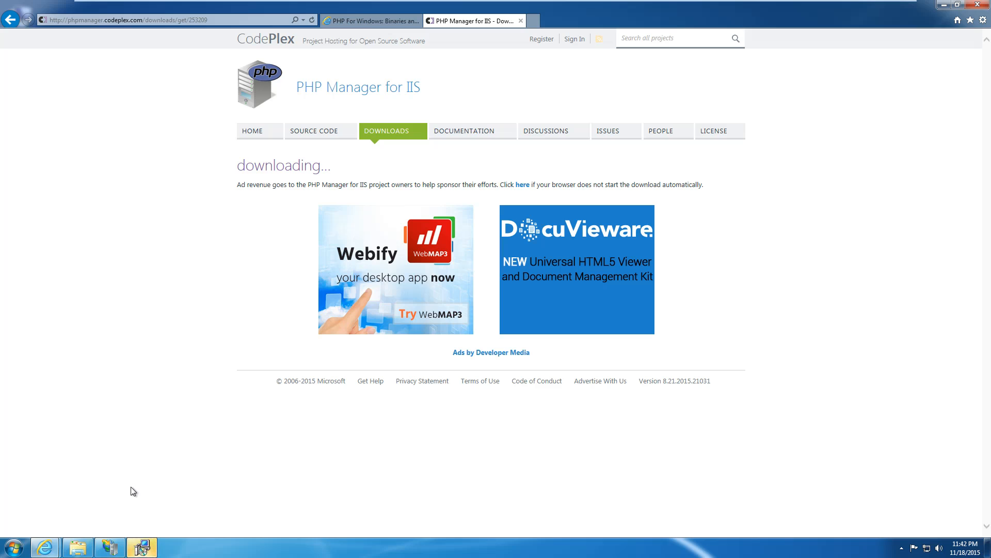
{"action": "left_click", "coordinate": [143, 548]}
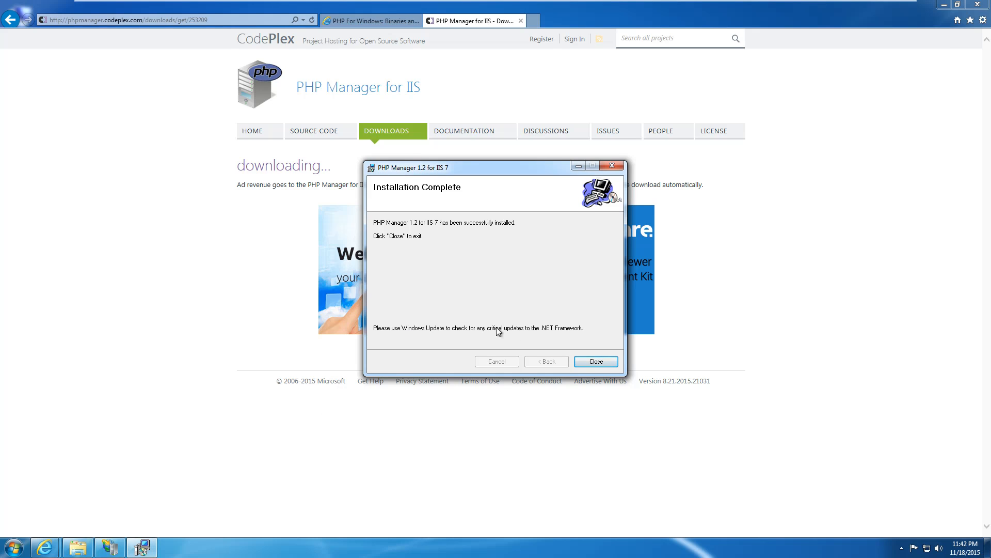
{"action": "left_click", "coordinate": [600, 361]}
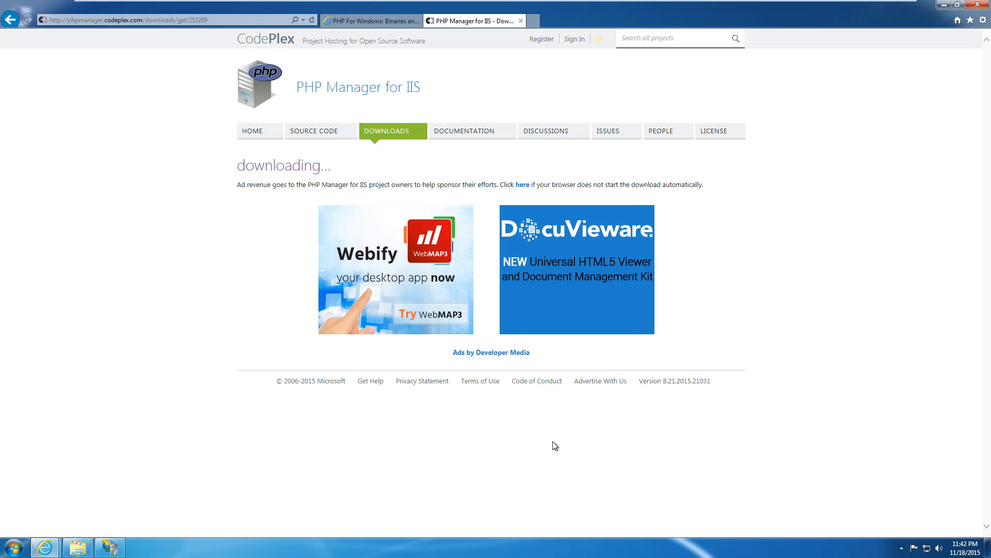
Close IIS Manager and relaunch it from its desktop icon.
{"action": "left_click", "coordinate": [110, 547]}
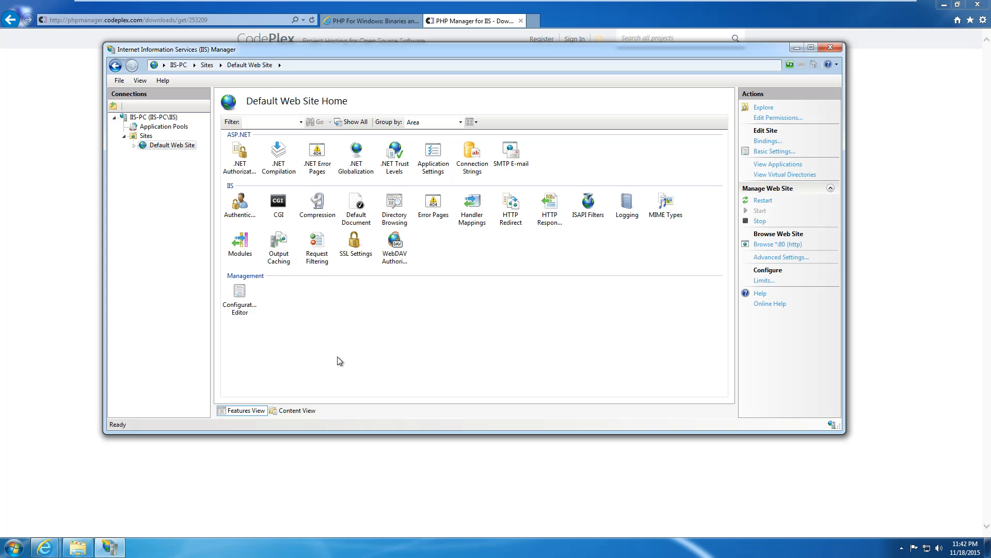
{"action": "left_click", "coordinate": [831, 48]}
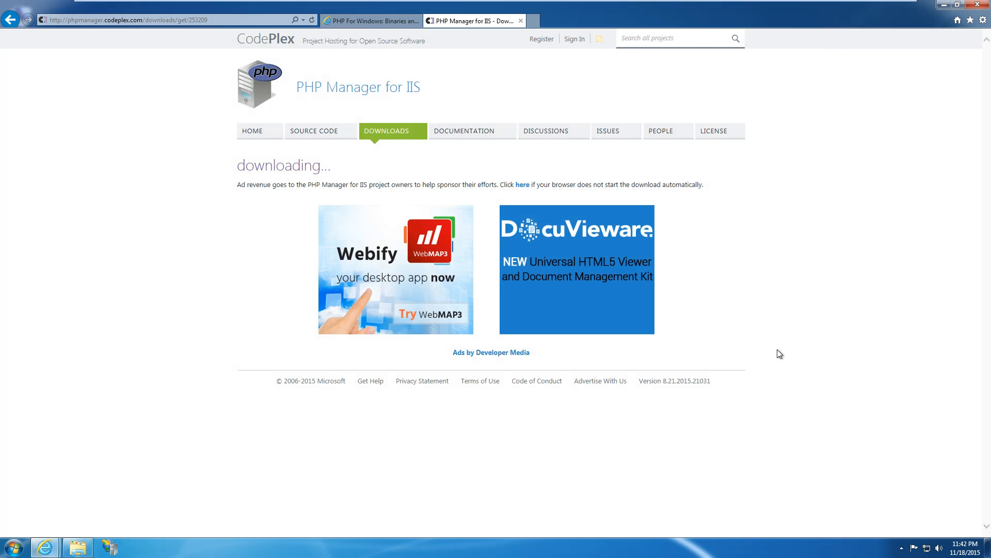
{"action": "left_click", "coordinate": [944, 5]}
{"action": "double_click", "coordinate": [32, 240]}
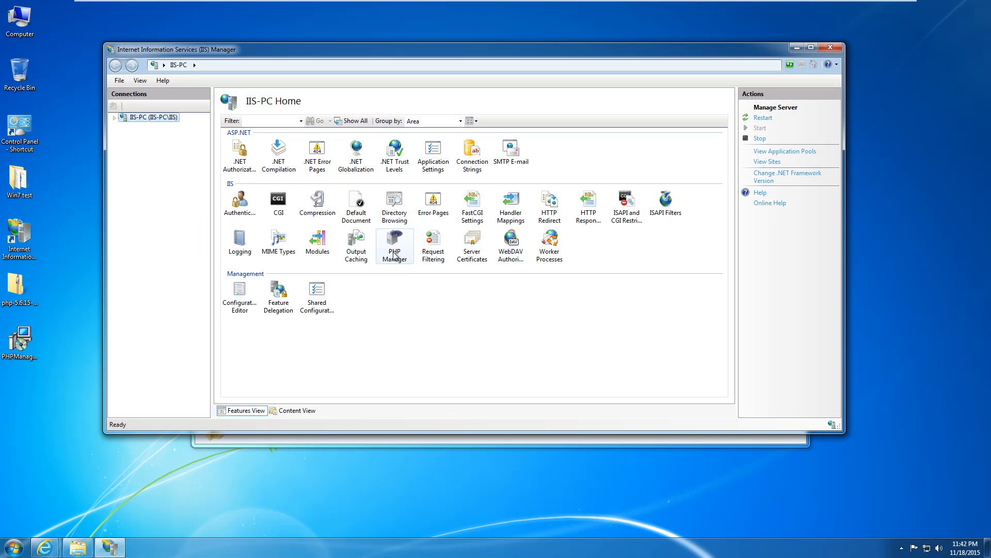
Open the PHP Manager feature from IIS-PC Home.
{"action": "left_click", "coordinate": [394, 255]}
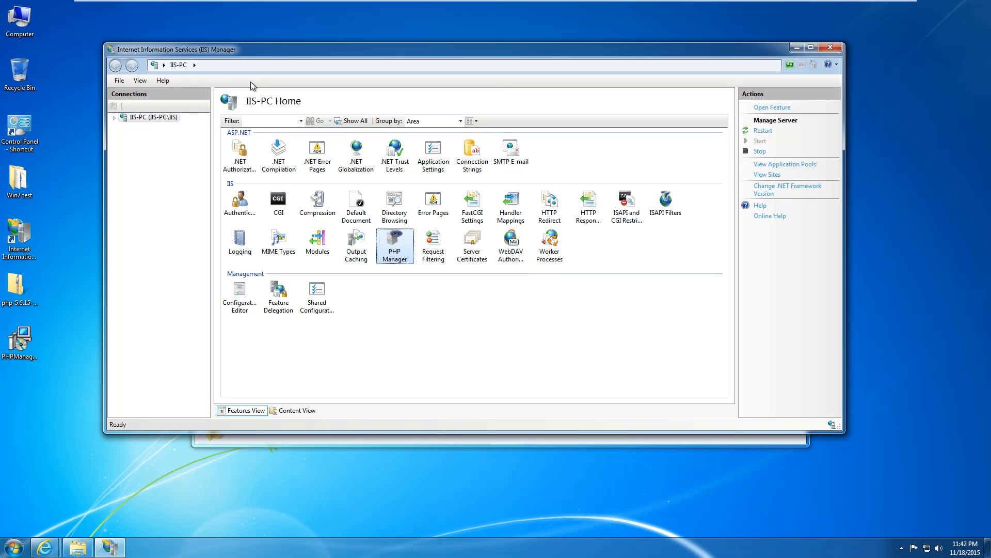
{"action": "left_click", "coordinate": [114, 118]}
{"action": "double_click", "coordinate": [391, 247]}
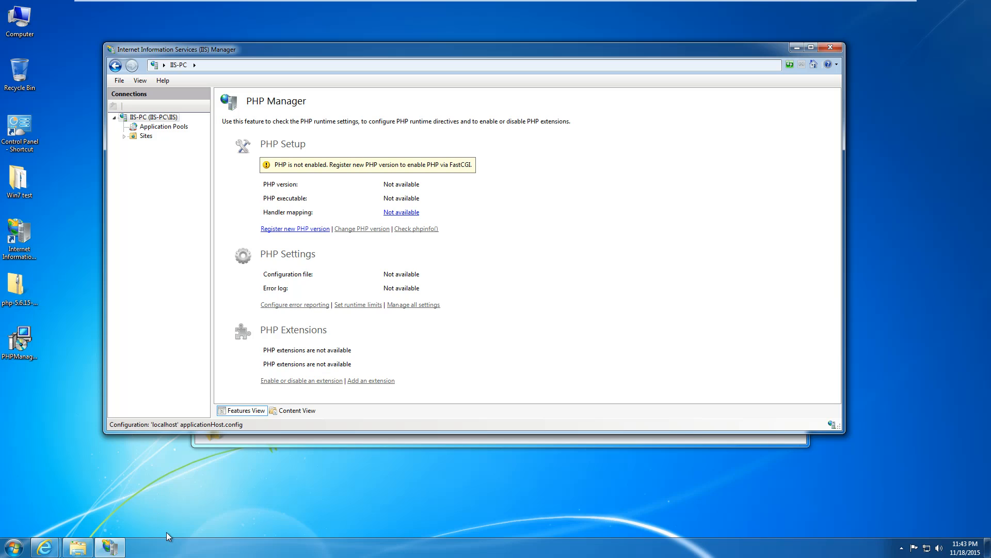
Close the wwwroot window and register C:\PHP\php-cgi.exe as a new PHP version.
{"action": "left_click", "coordinate": [247, 442]}
{"action": "left_click", "coordinate": [798, 104]}
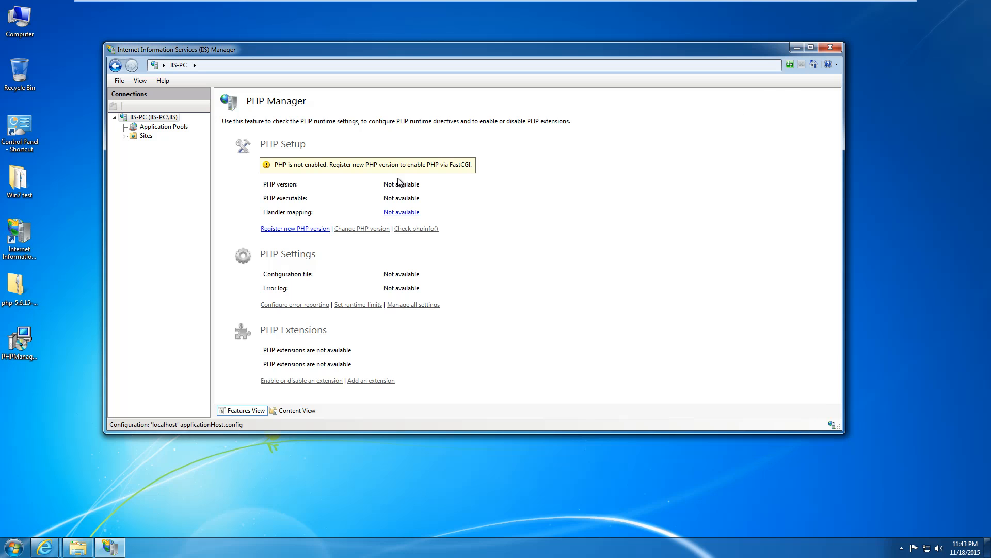
{"action": "left_click", "coordinate": [302, 233]}
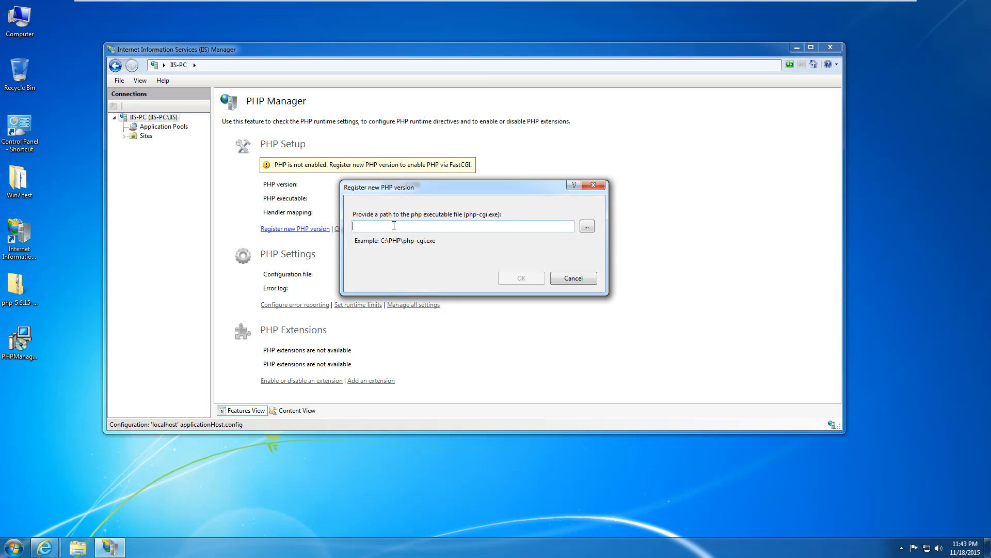
{"action": "left_click", "coordinate": [588, 226]}
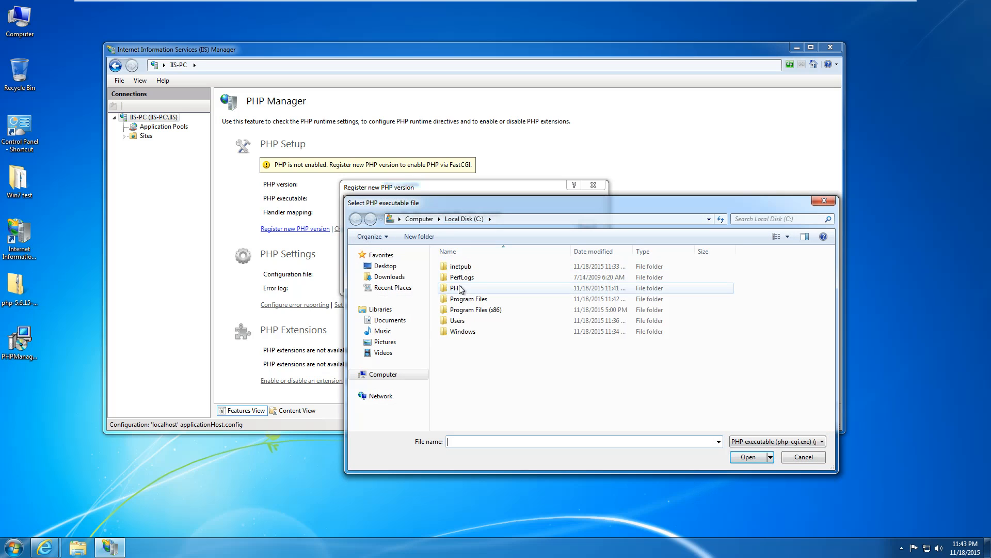
{"action": "double_click", "coordinate": [458, 288]}
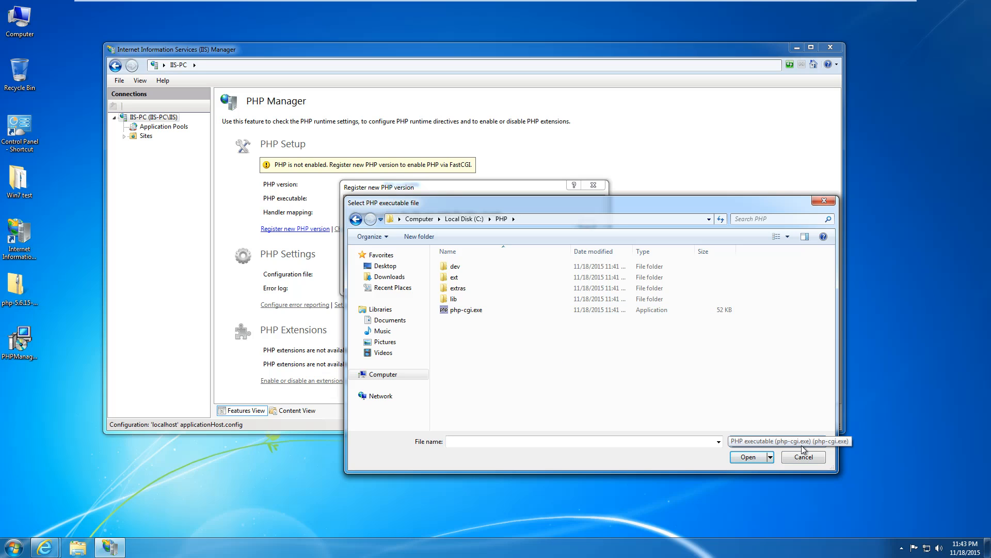
{"action": "double_click", "coordinate": [470, 311]}
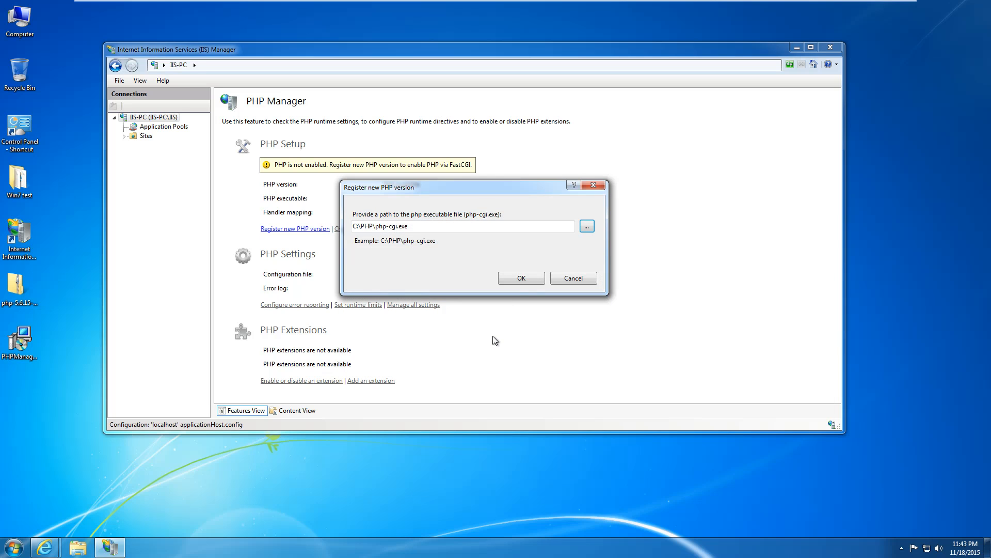
{"action": "left_click", "coordinate": [523, 283]}
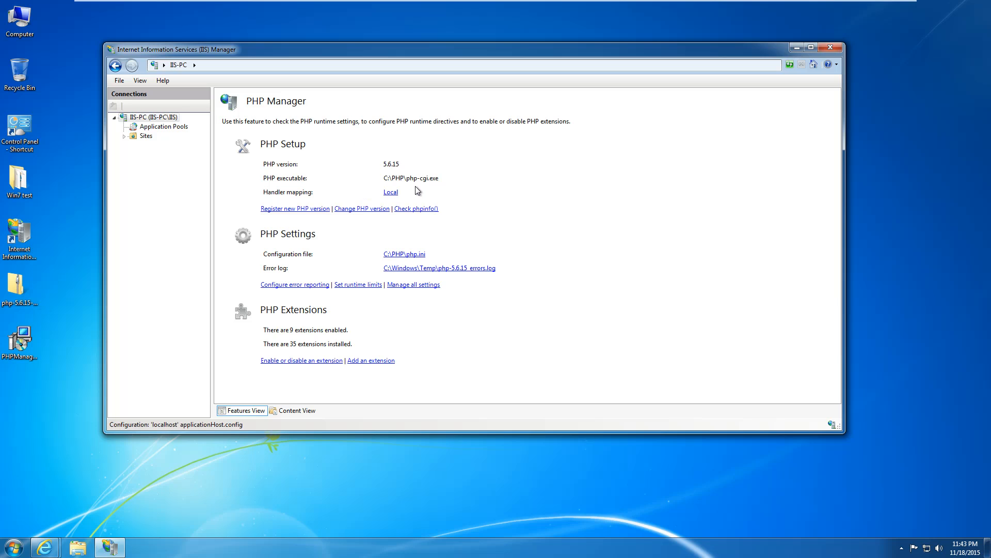
{"action": "left_click", "coordinate": [408, 254]}
{"action": "scroll", "coordinate": [413, 257], "scroll_direction": "down", "scroll_amount": 3}
{"action": "scroll", "coordinate": [412, 257], "scroll_direction": "down", "scroll_amount": 20}
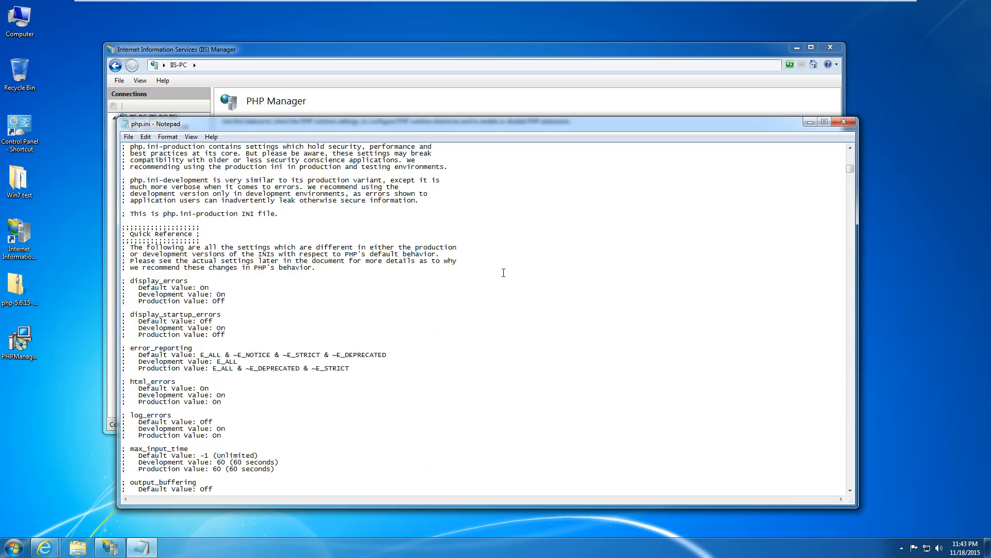
{"action": "mouse_move", "coordinate": [850, 179]}
{"action": "left_mouse_down"}
{"action": "mouse_move", "coordinate": [844, 449]}
{"action": "mouse_move", "coordinate": [851, 191]}
{"action": "left_mouse_up"}
{"action": "left_click", "coordinate": [850, 123]}
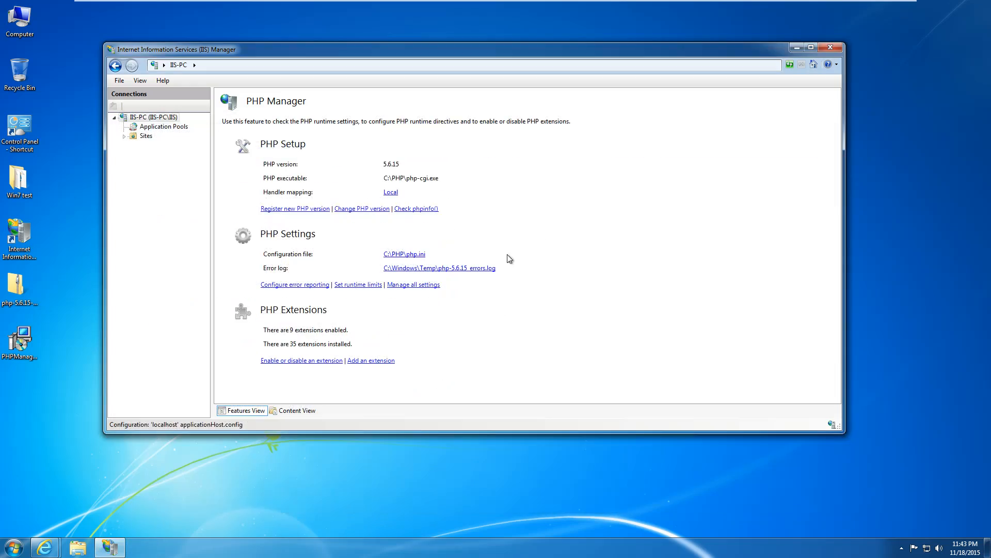
{"action": "left_click", "coordinate": [409, 210]}
{"action": "left_click", "coordinate": [426, 212]}
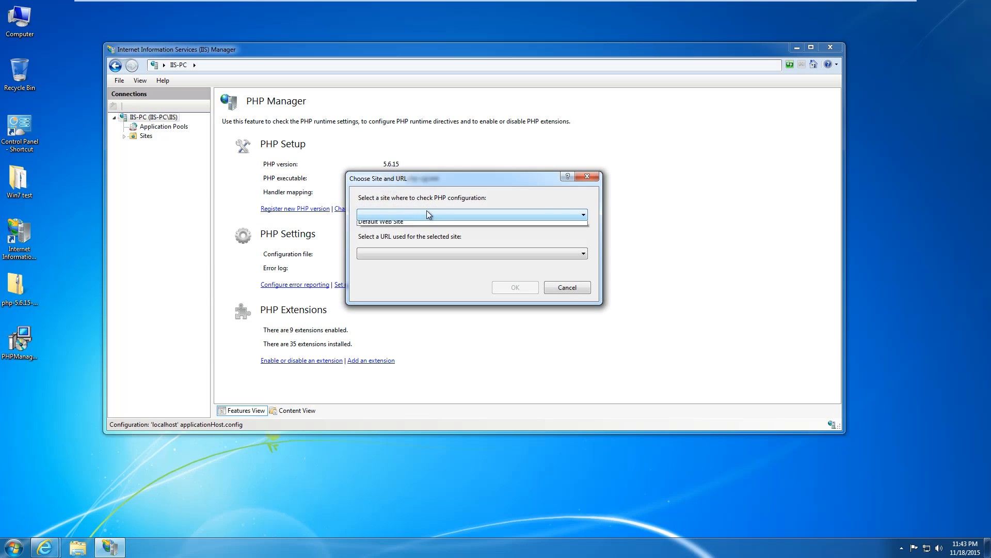
{"action": "left_click", "coordinate": [419, 224]}
{"action": "left_click", "coordinate": [419, 252]}
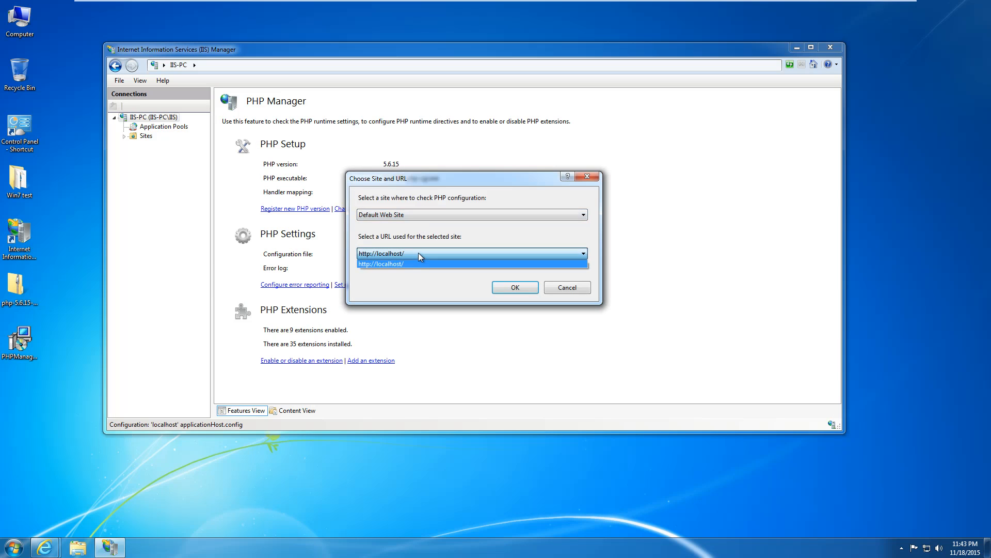
{"action": "left_click", "coordinate": [418, 252]}
{"action": "left_click", "coordinate": [515, 288]}
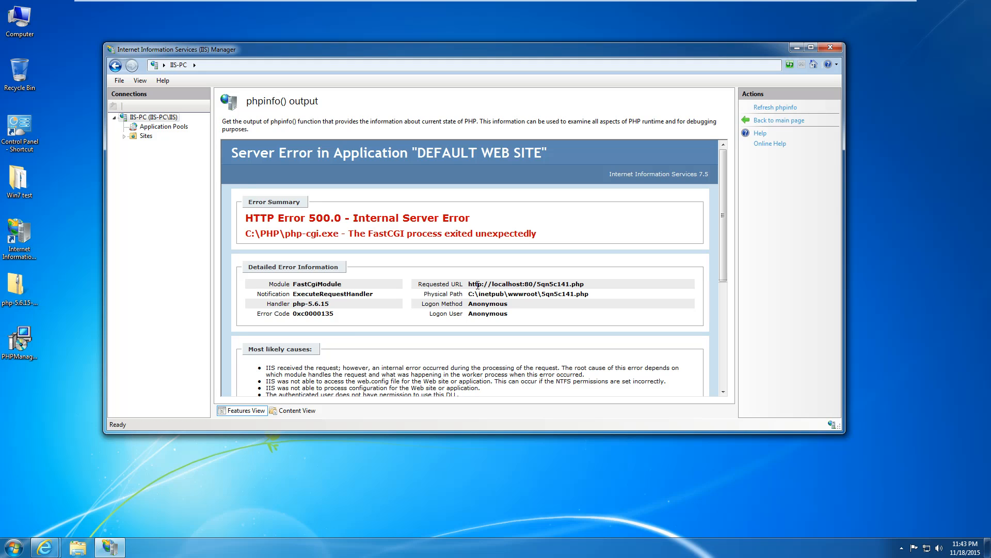
{"action": "scroll", "coordinate": [531, 258], "scroll_direction": "down", "scroll_amount": 1}
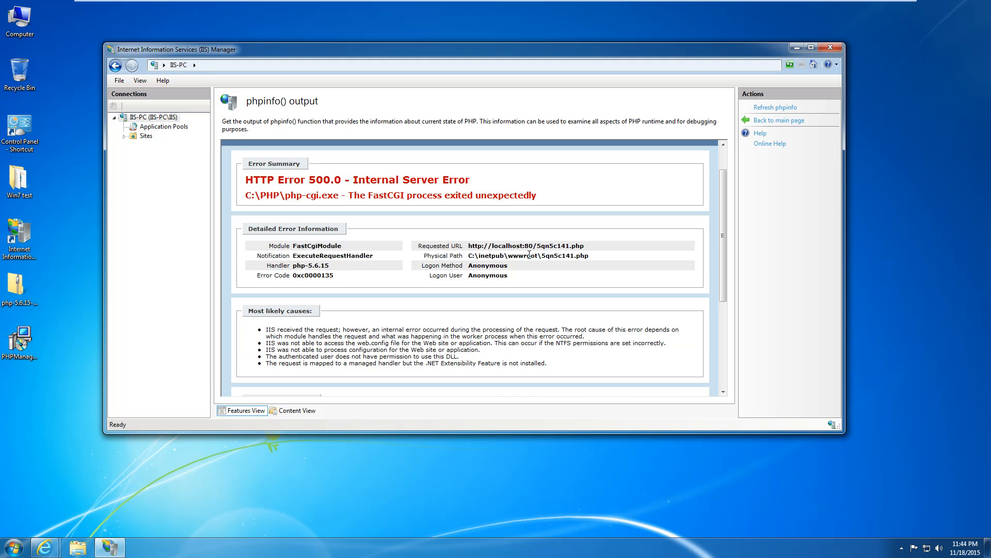
{"action": "scroll", "coordinate": [530, 254], "scroll_direction": "down", "scroll_amount": 3}
{"action": "scroll", "coordinate": [529, 254], "scroll_direction": "up", "scroll_amount": 4}
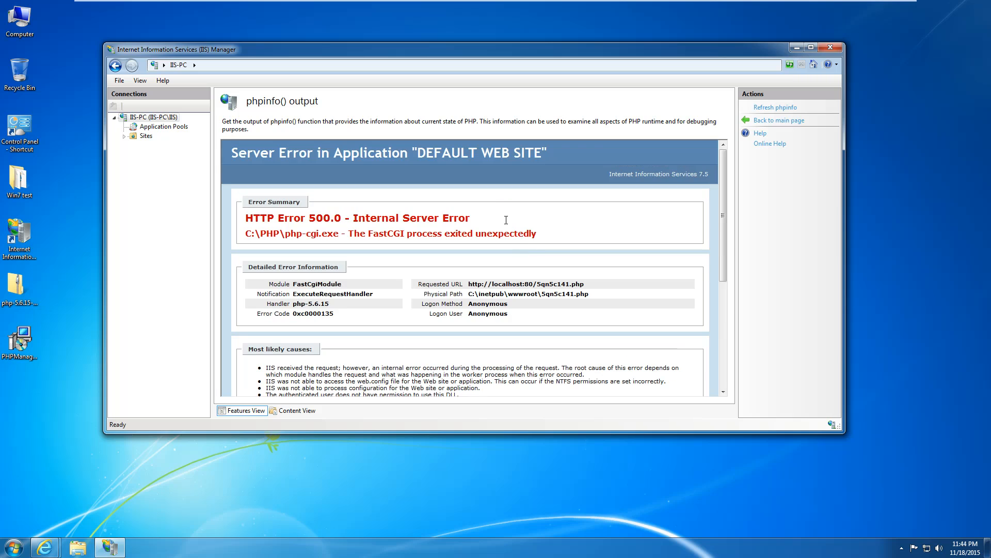
{"action": "left_click", "coordinate": [115, 66]}
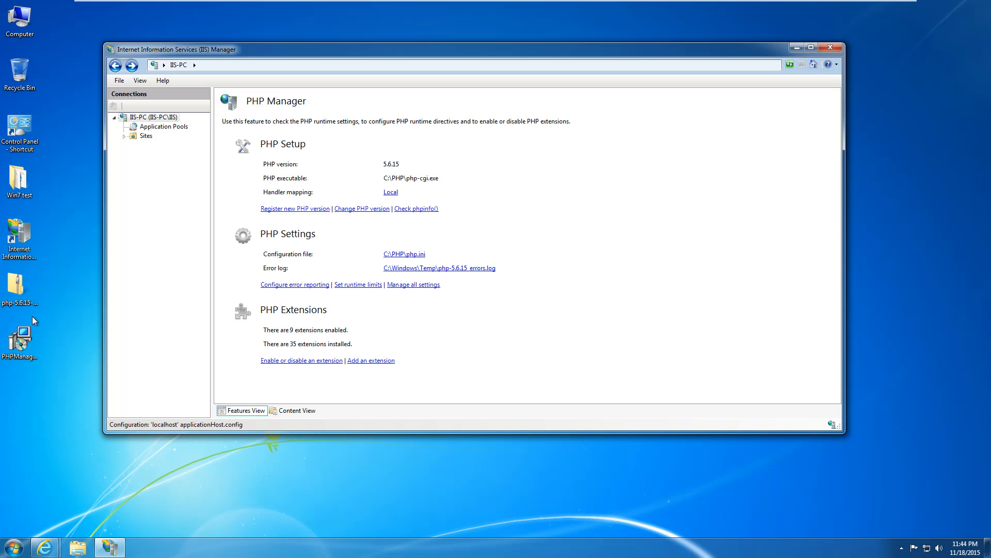
Open the Win7 test folder and preview index.html's Hello World page in the browser.
{"action": "double_click", "coordinate": [24, 184]}
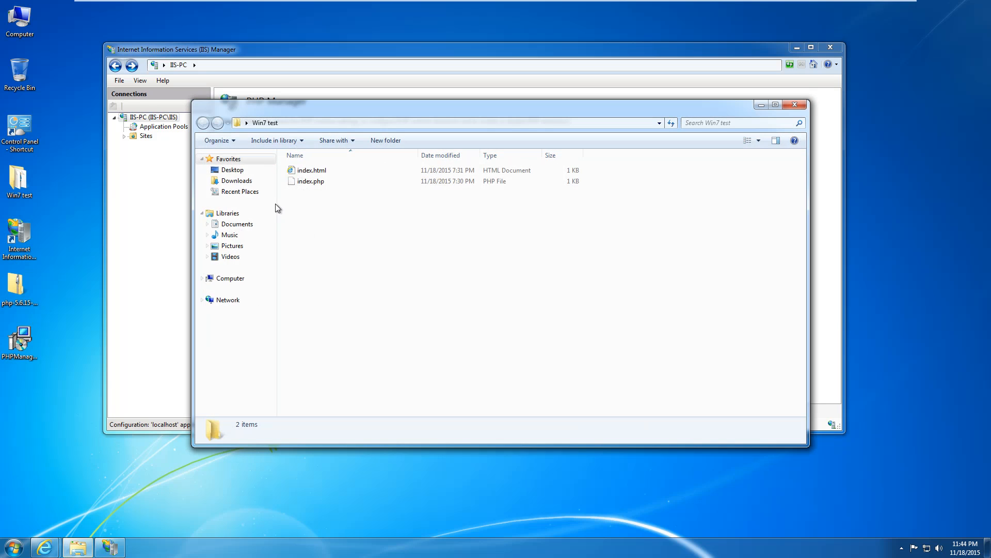
{"action": "right_click", "coordinate": [306, 175]}
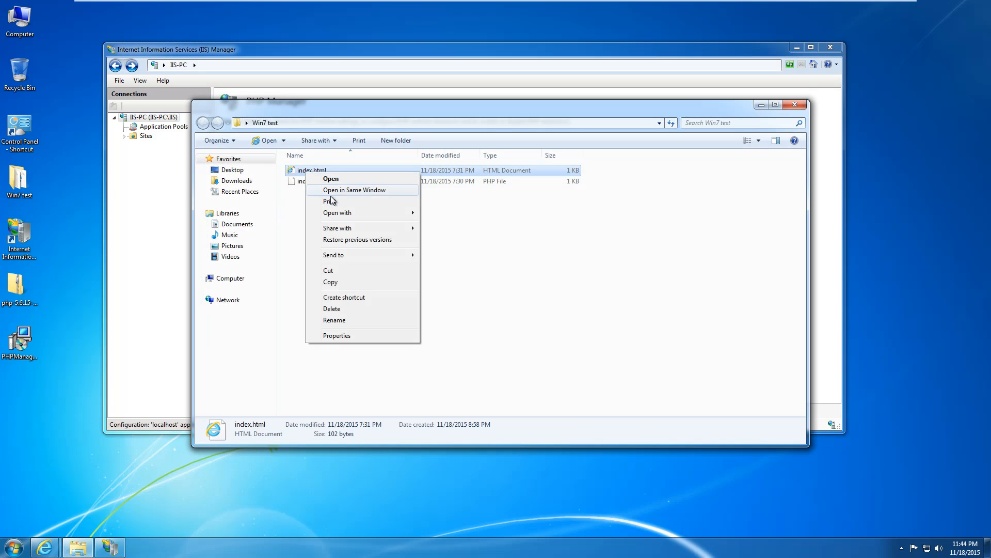
{"action": "left_click", "coordinate": [347, 182]}
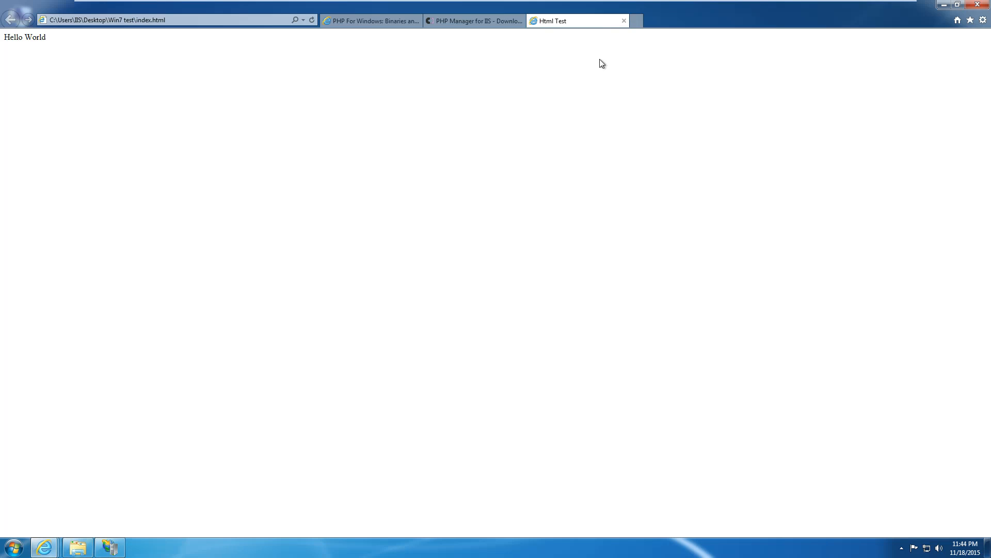
{"action": "left_click", "coordinate": [624, 21]}
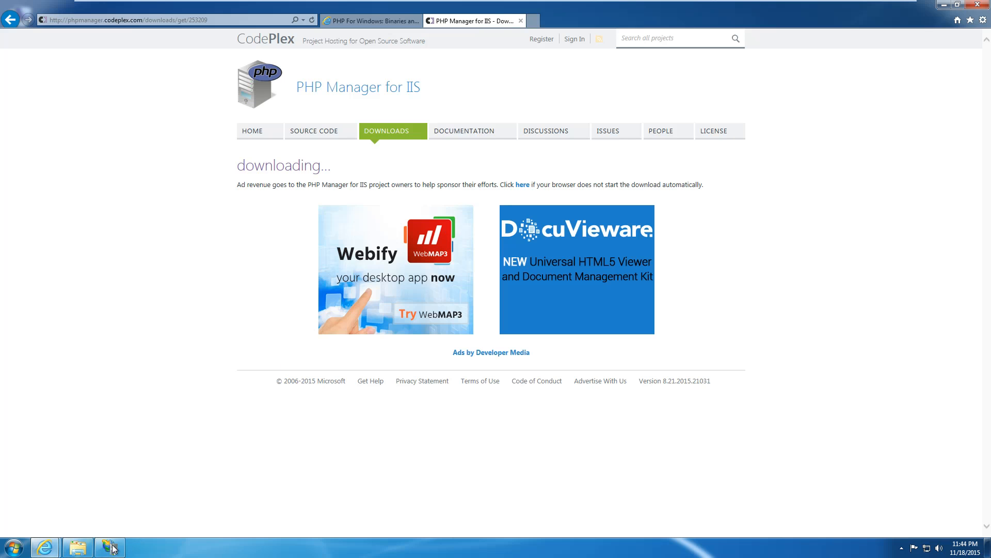
{"action": "left_click", "coordinate": [77, 547]}
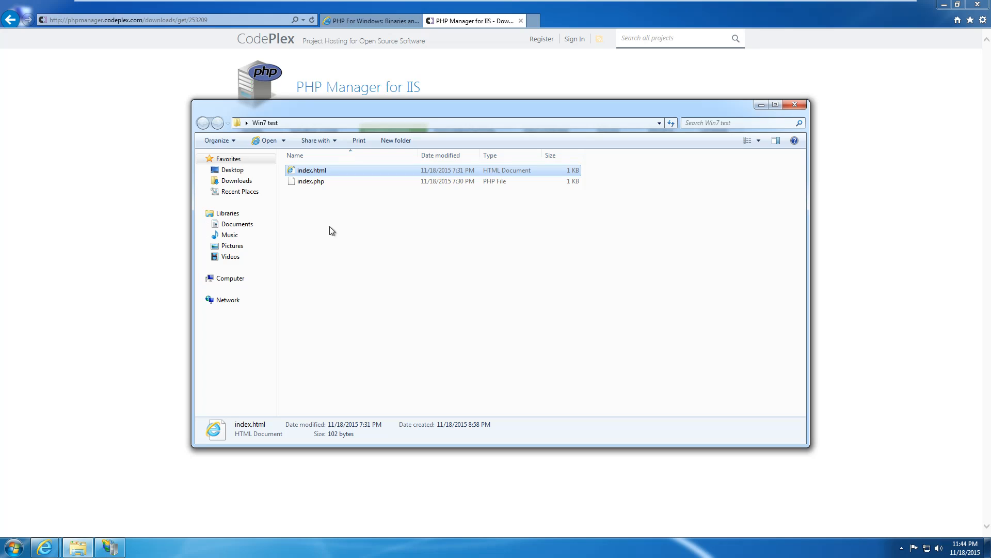
Paste index.html into C:\inetpub\wwwroot and select the pasted file.
{"action": "left_click", "coordinate": [231, 281]}
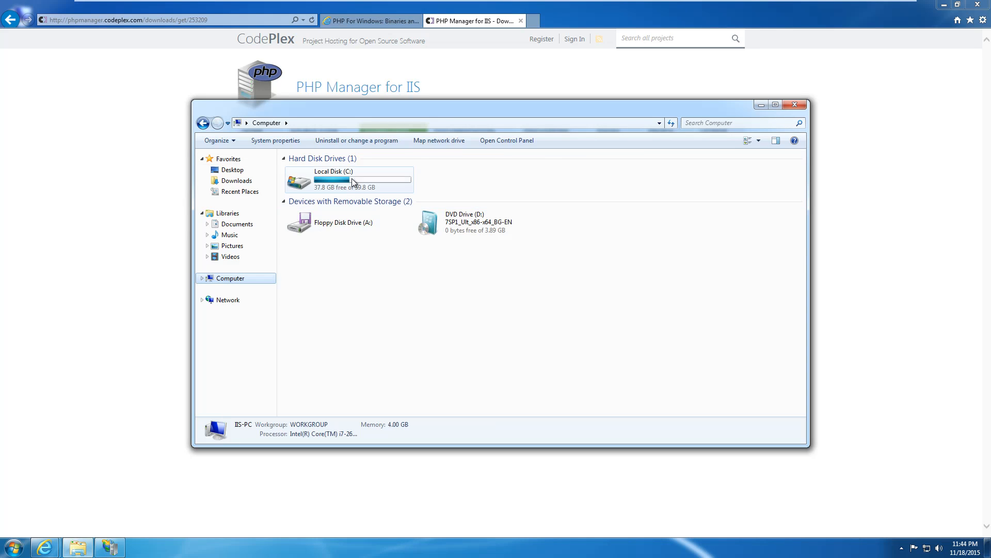
{"action": "double_click", "coordinate": [338, 182]}
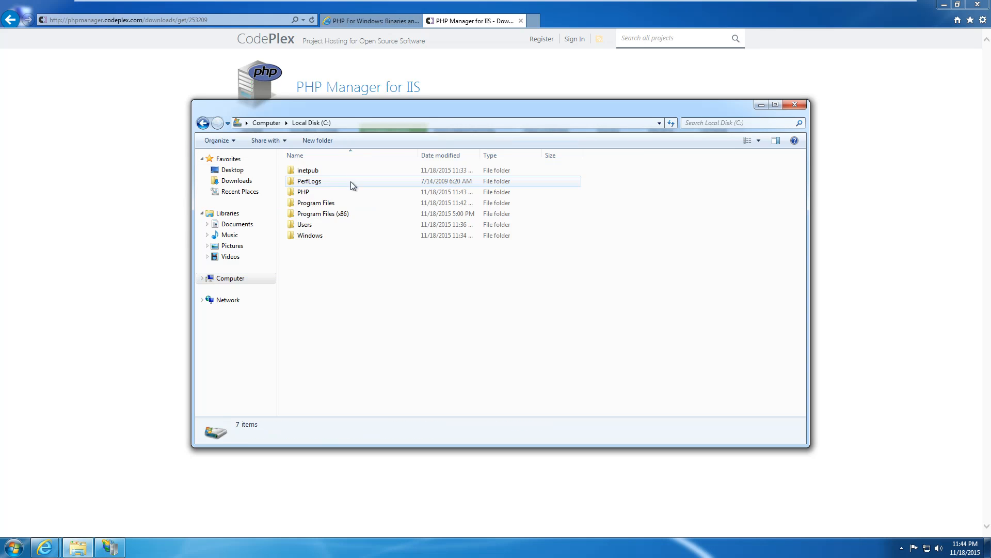
{"action": "double_click", "coordinate": [324, 172]}
{"action": "double_click", "coordinate": [321, 212]}
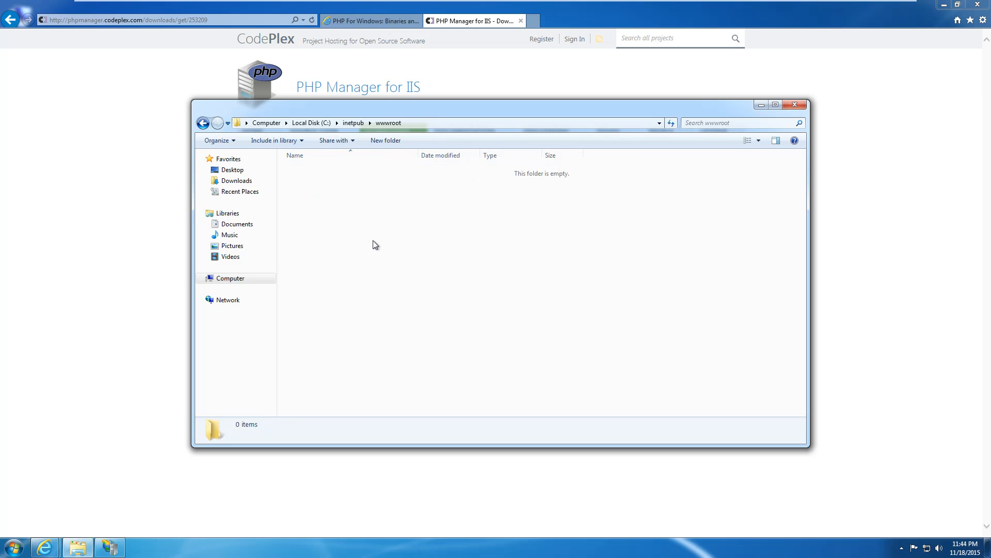
{"action": "key", "text": "ctrl+v"}
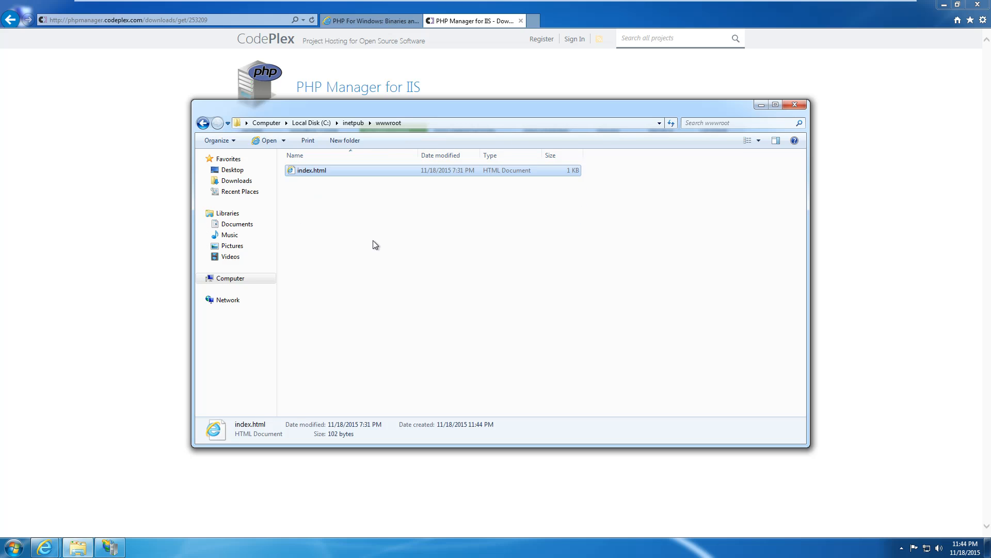
{"action": "left_click", "coordinate": [373, 242]}
{"action": "left_click", "coordinate": [330, 172]}
{"action": "left_click", "coordinate": [130, 181]}
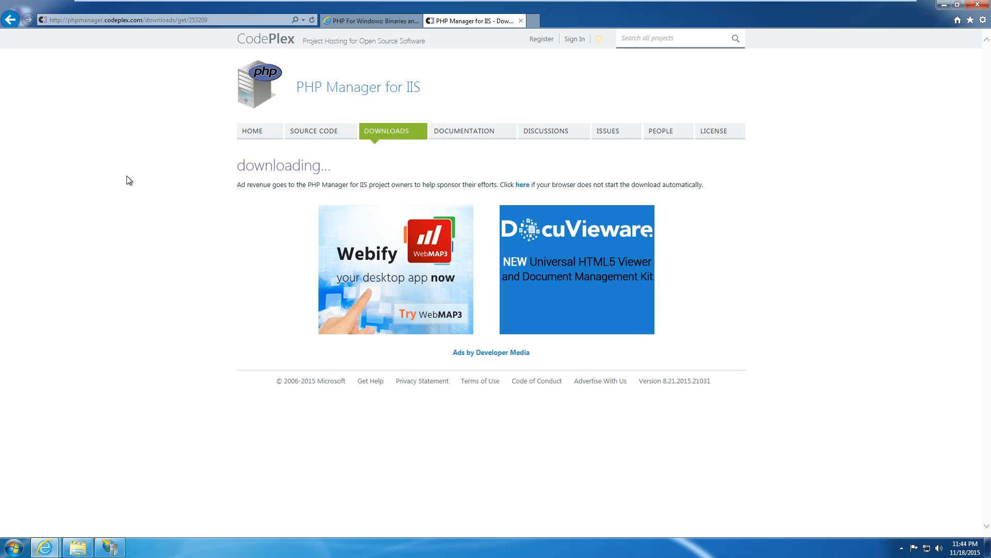
{"action": "left_click", "coordinate": [535, 25]}
{"action": "type", "text": "localhost/"}
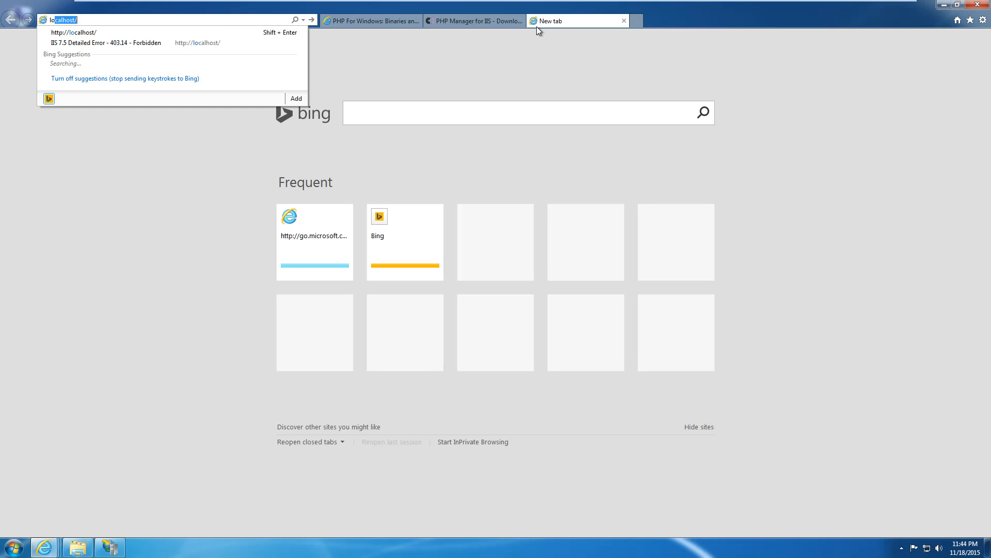
{"action": "key", "text": "Return"}
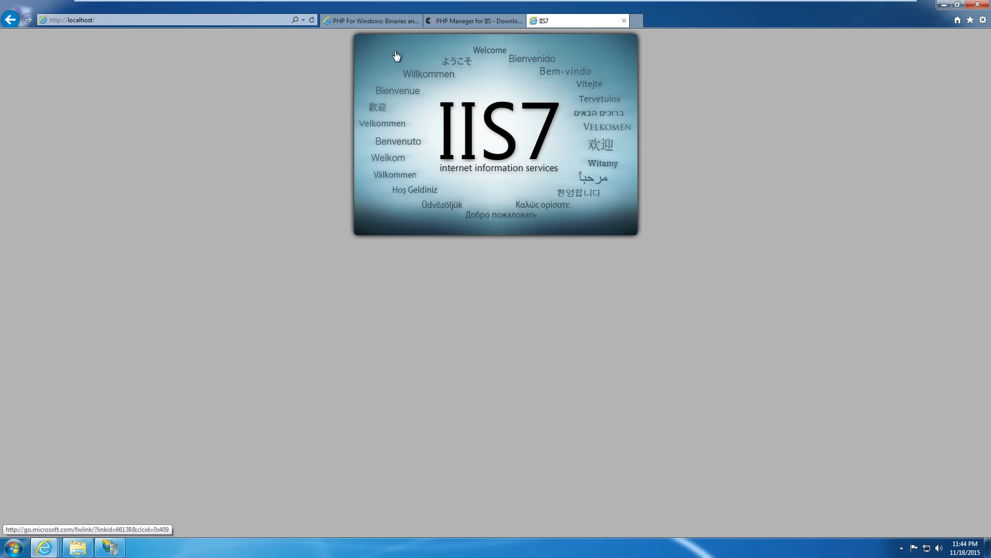
{"action": "left_click", "coordinate": [312, 20]}
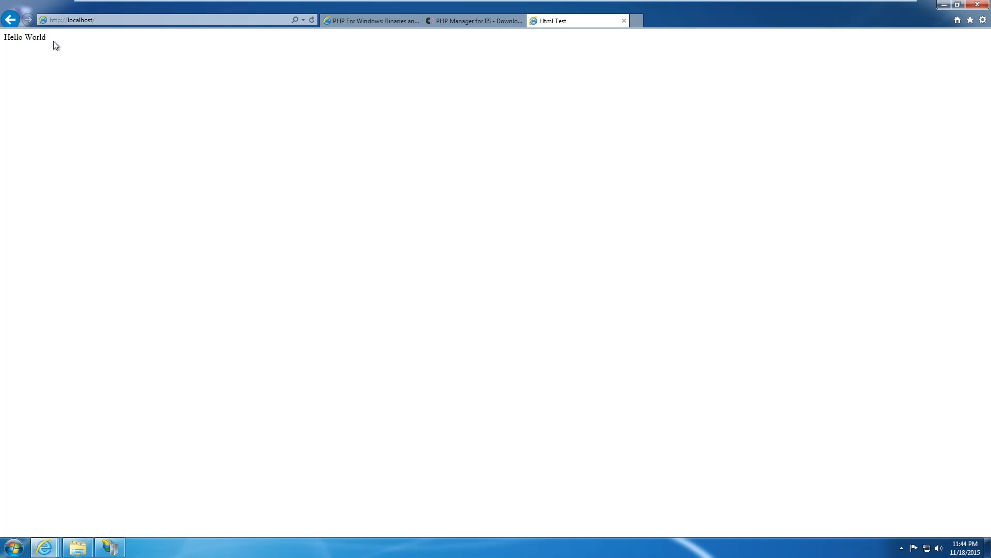
{"action": "left_click_drag", "start_coordinate": [54, 40], "coordinate": [4, 38]}
{"action": "left_click", "coordinate": [158, 87]}
Bring IIS Manager forward, then check and minimize the wwwroot folder window.
{"action": "left_click", "coordinate": [110, 546]}
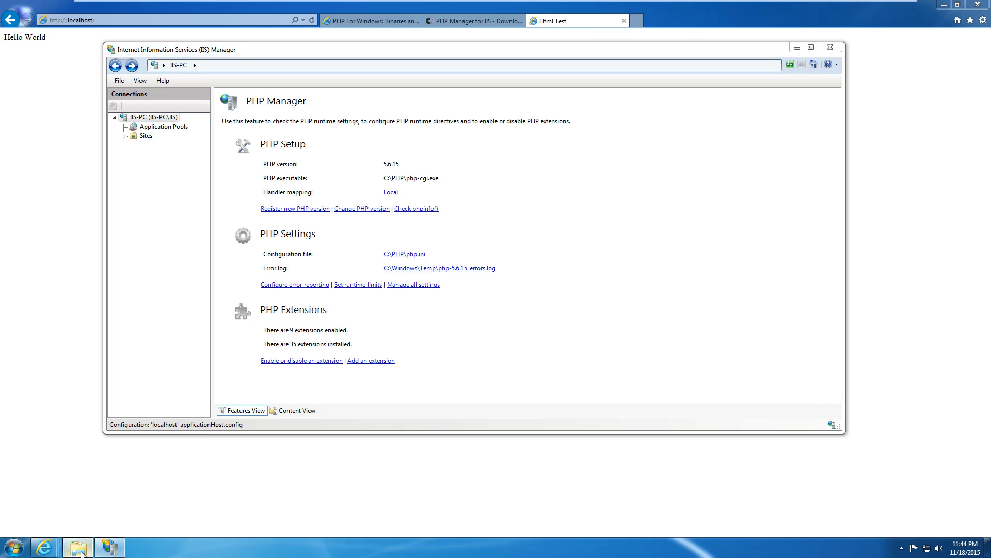
{"action": "left_click", "coordinate": [77, 548]}
{"action": "left_click", "coordinate": [352, 247]}
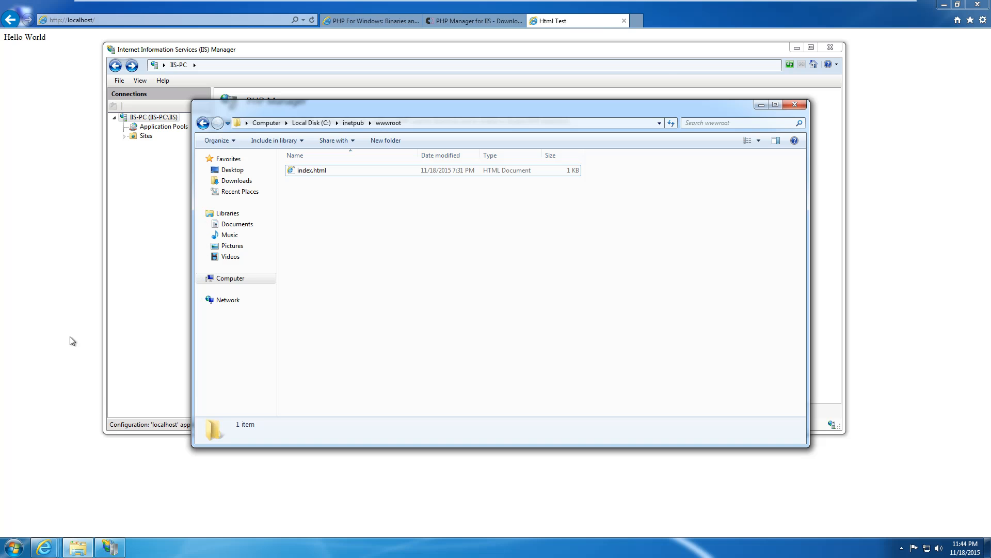
{"action": "left_click", "coordinate": [77, 546]}
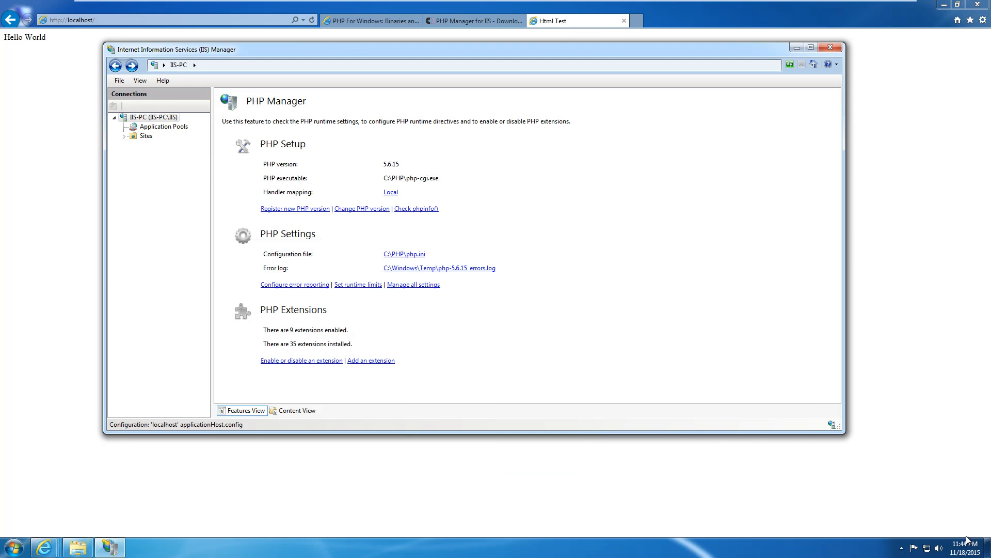
Open index.php from the Win7 test folder in Notepad, without always using Notepad for PHP files.
{"action": "left_click", "coordinate": [987, 548]}
{"action": "double_click", "coordinate": [33, 171]}
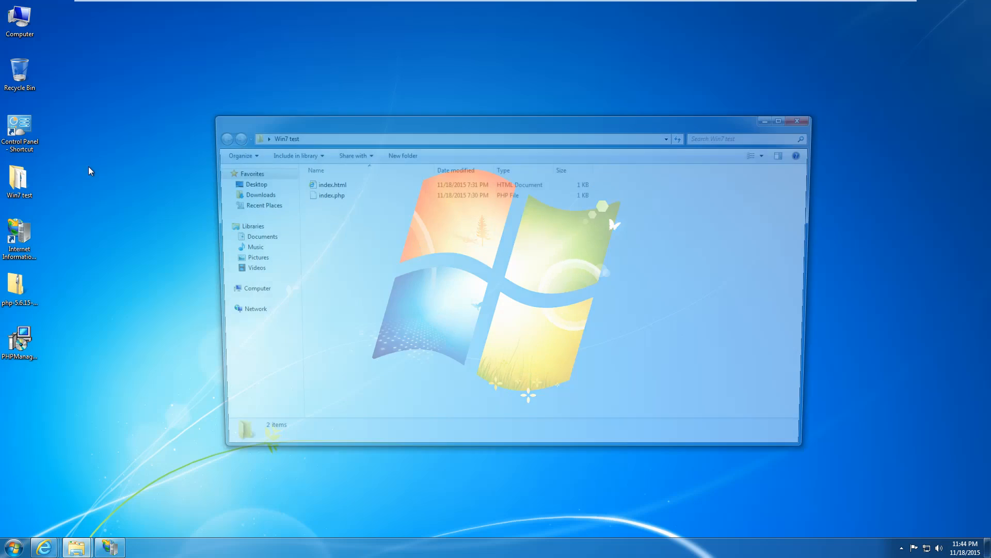
{"action": "left_click", "coordinate": [339, 195]}
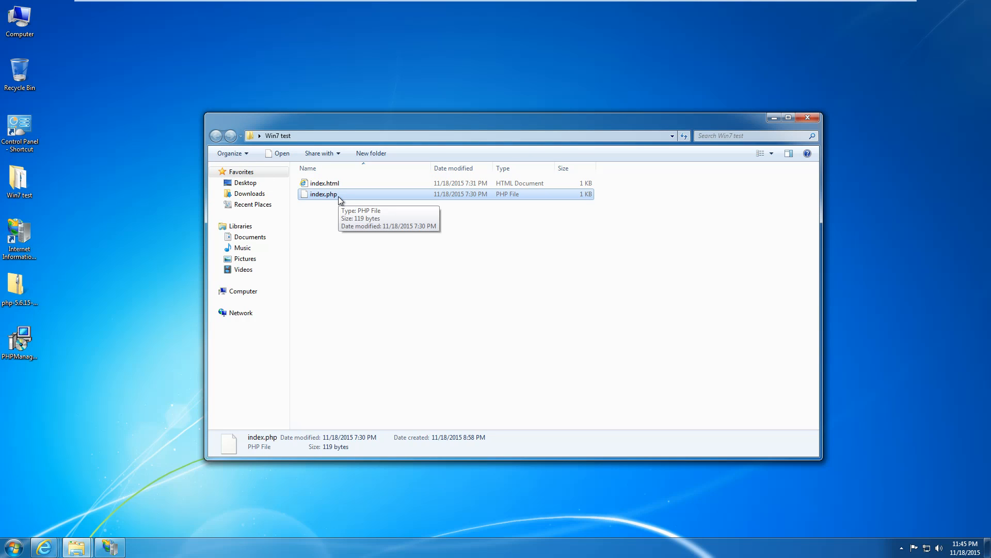
{"action": "double_click", "coordinate": [338, 195]}
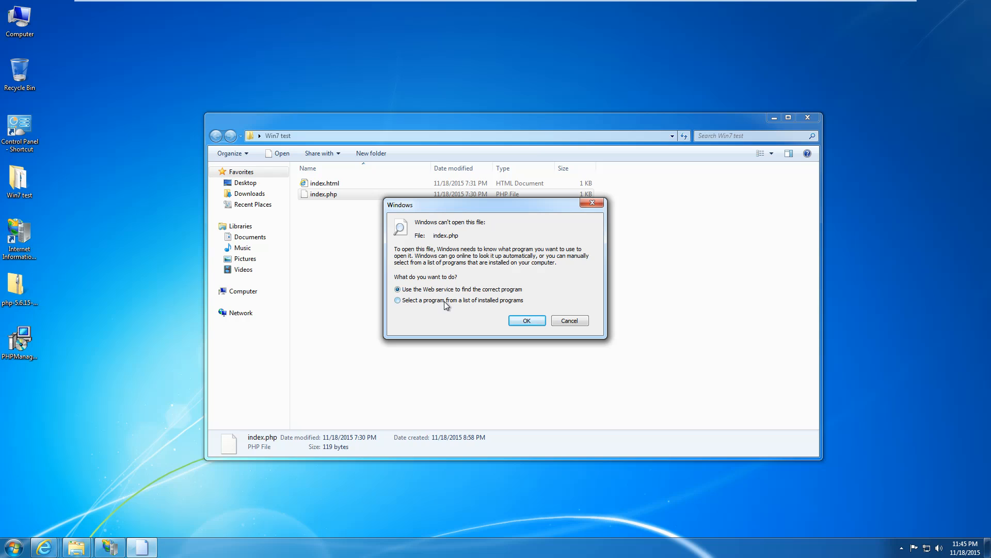
{"action": "left_click", "coordinate": [447, 301]}
{"action": "left_click", "coordinate": [526, 320]}
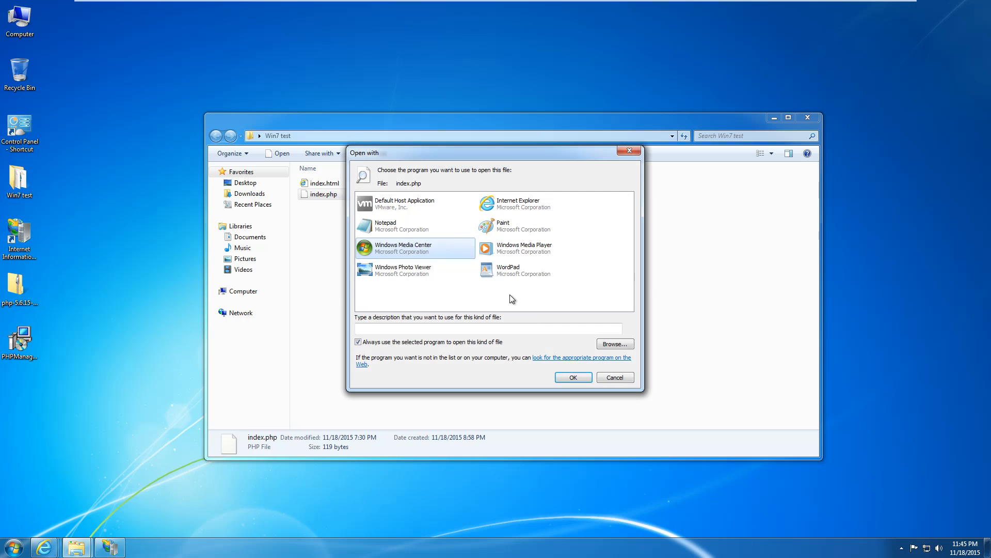
{"action": "left_click", "coordinate": [388, 222]}
{"action": "left_click", "coordinate": [358, 342]}
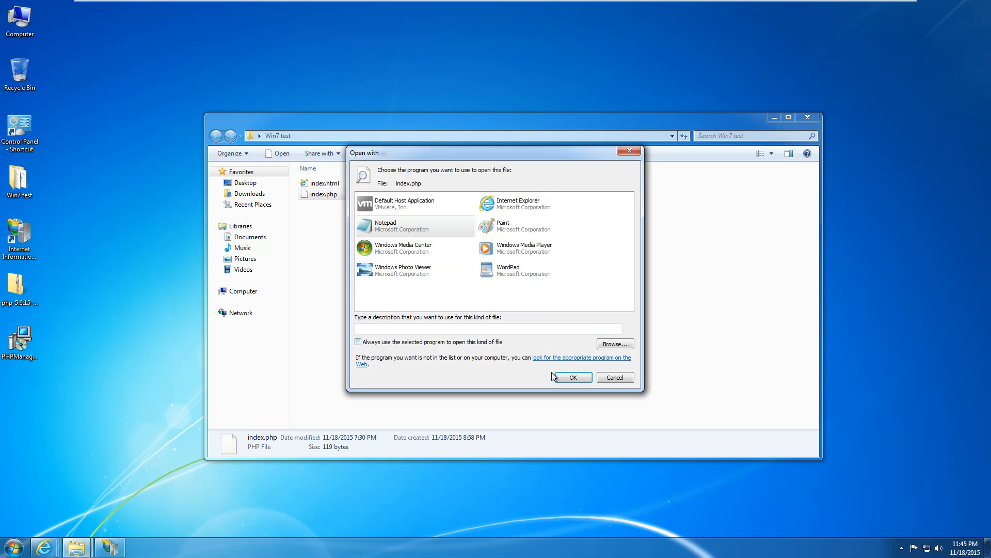
{"action": "left_click", "coordinate": [567, 376]}
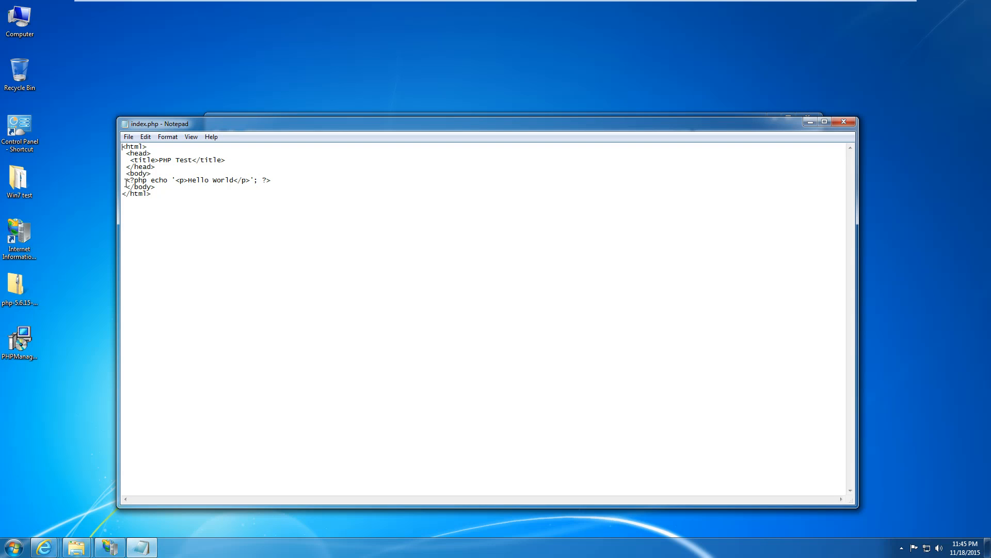
Append '. This is a PHP page' after 'Hello World' in the echo line, then save and close.
{"action": "left_click_drag", "start_coordinate": [126, 180], "coordinate": [273, 180]}
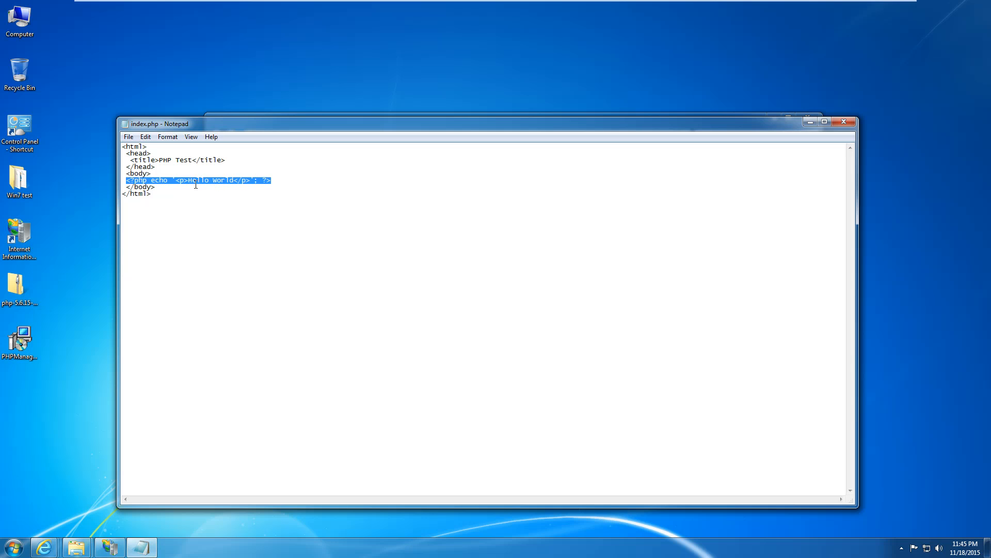
{"action": "left_click", "coordinate": [233, 180]}
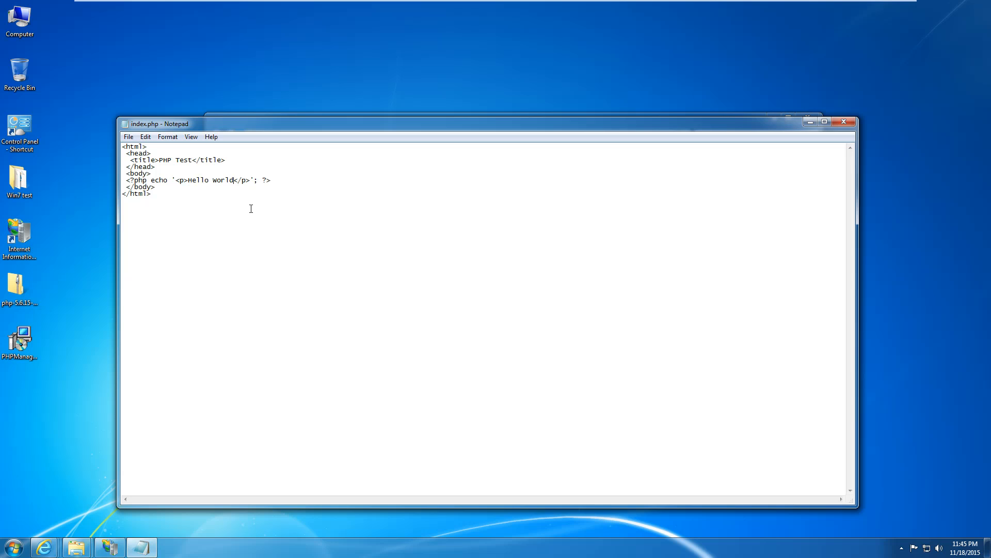
{"action": "type", "text": ". This is a PHP page"}
{"action": "key", "text": "ctrl+s"}
{"action": "left_click", "coordinate": [844, 122]}
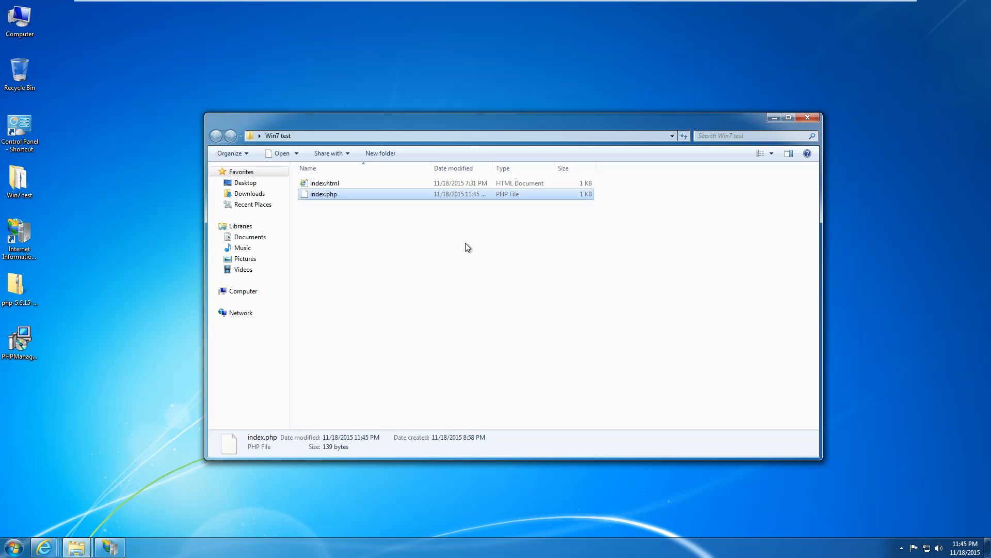
Confirm index.php is in wwwroot, then refresh localhost, which now returns HTTP Error 500.0 from php-cgi.exe.
{"action": "mouse_move", "coordinate": [76, 548]}
{"action": "left_click", "coordinate": [62, 495]}
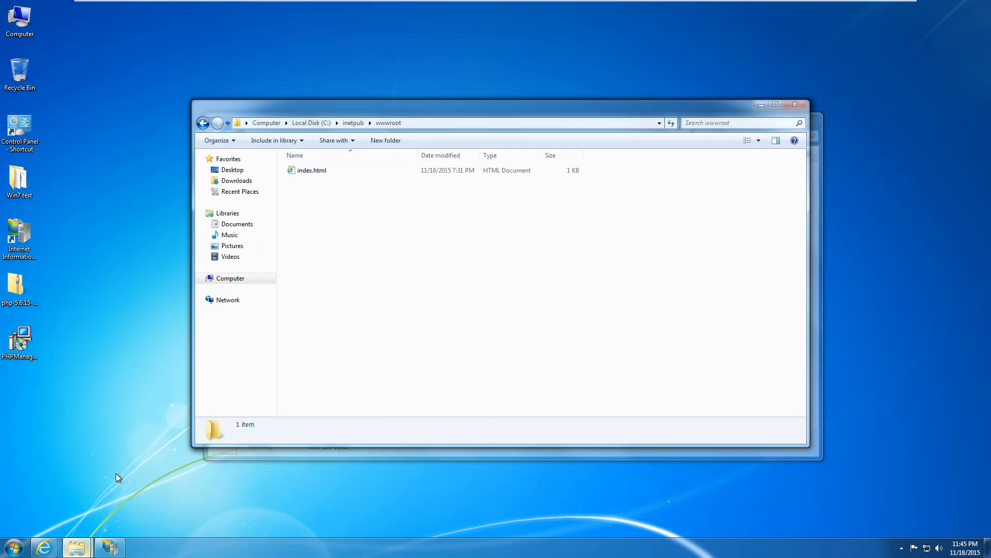
{"action": "left_click", "coordinate": [375, 301]}
{"action": "mouse_move", "coordinate": [43, 547]}
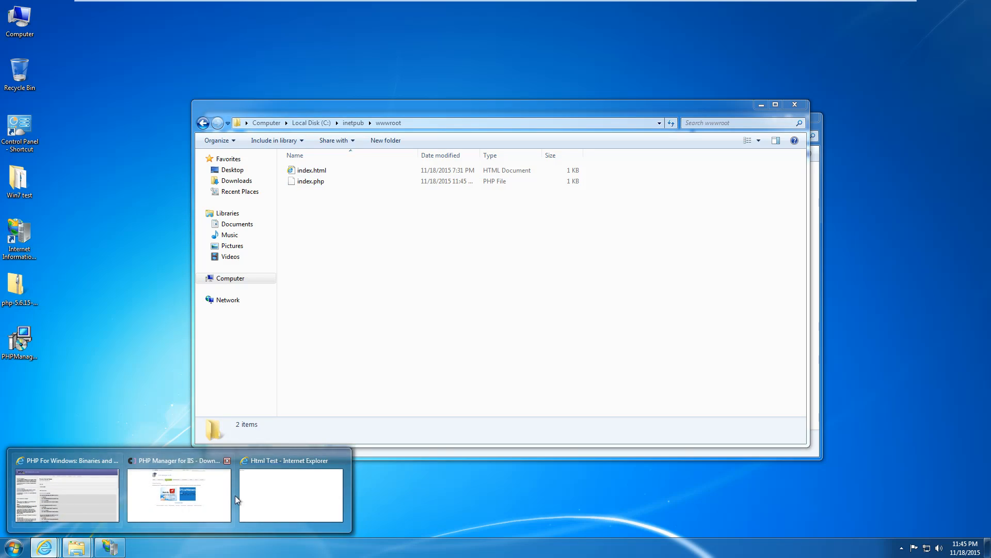
{"action": "left_click", "coordinate": [242, 496]}
{"action": "left_click", "coordinate": [311, 20]}
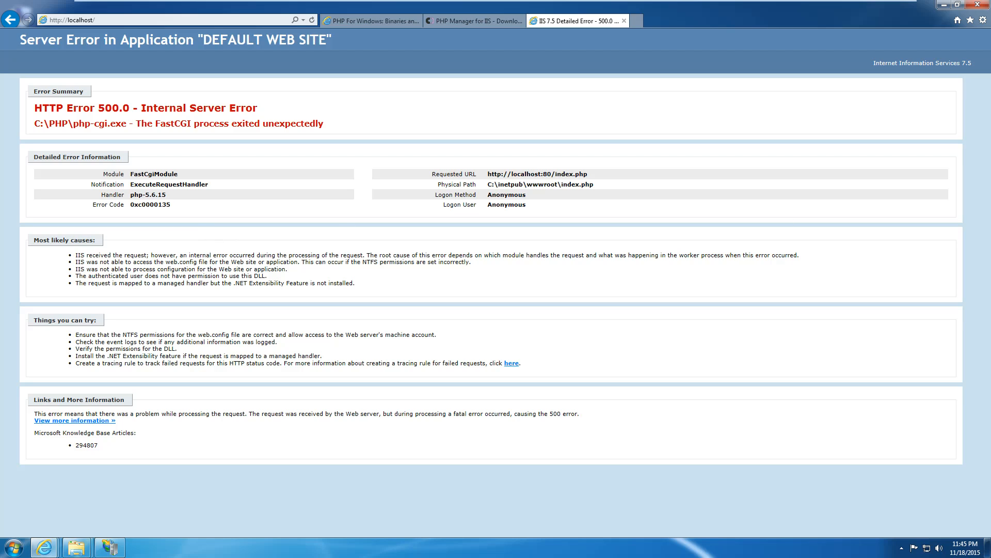
{"action": "key", "text": "ctrl+alt"}
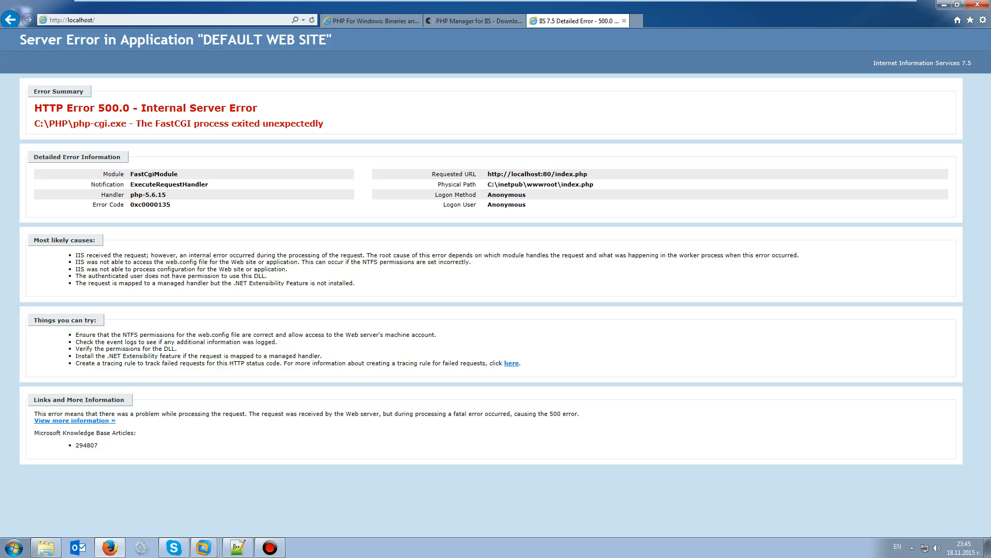
{"action": "left_click", "coordinate": [675, 181]}
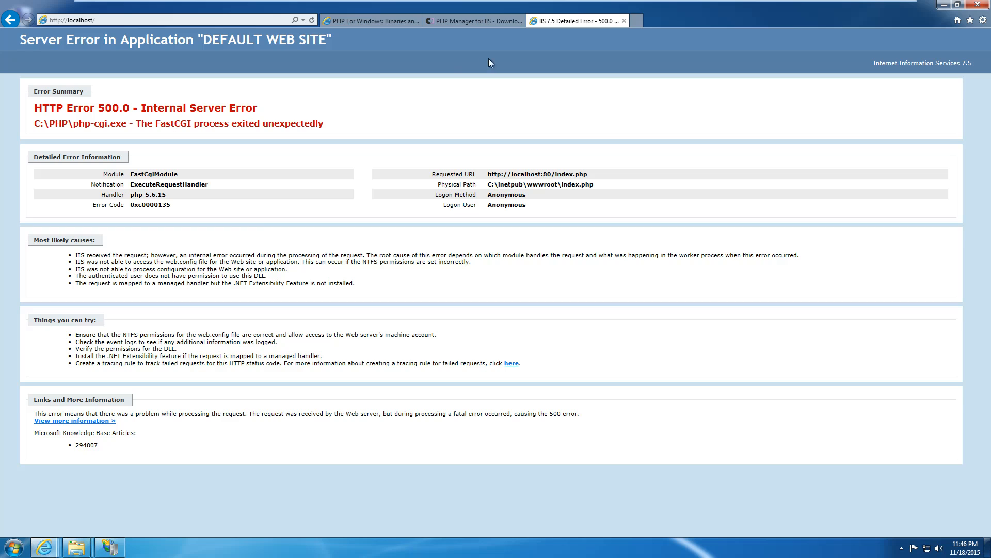
{"action": "left_click", "coordinate": [641, 25]}
Open the Visual C++ Redistributable for Visual Studio 2012 Update 4 download page and choose vcredist_x86.exe.
{"action": "type", "text": "http://www.microsoft.com/en-us/download/details.aspx?id=30679"}
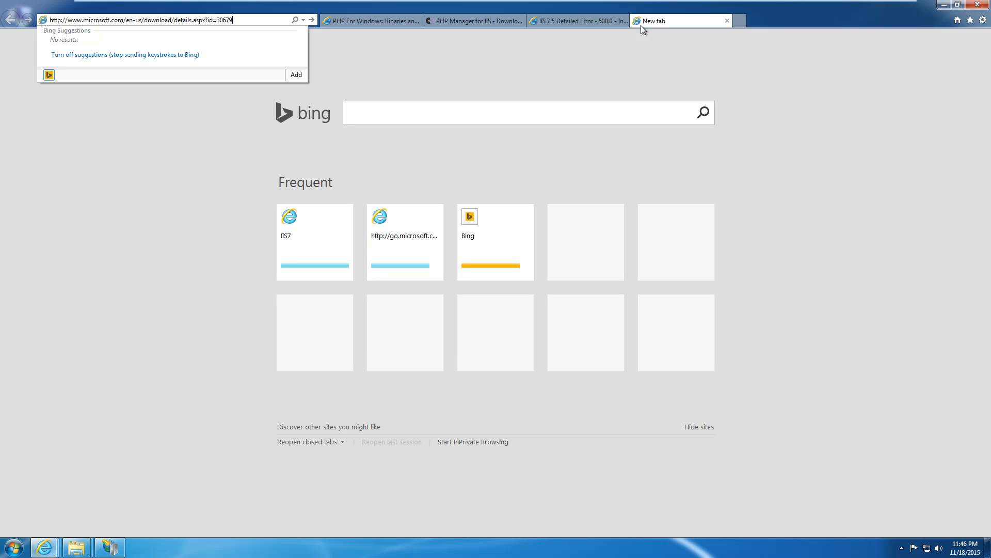
{"action": "key", "text": "Return"}
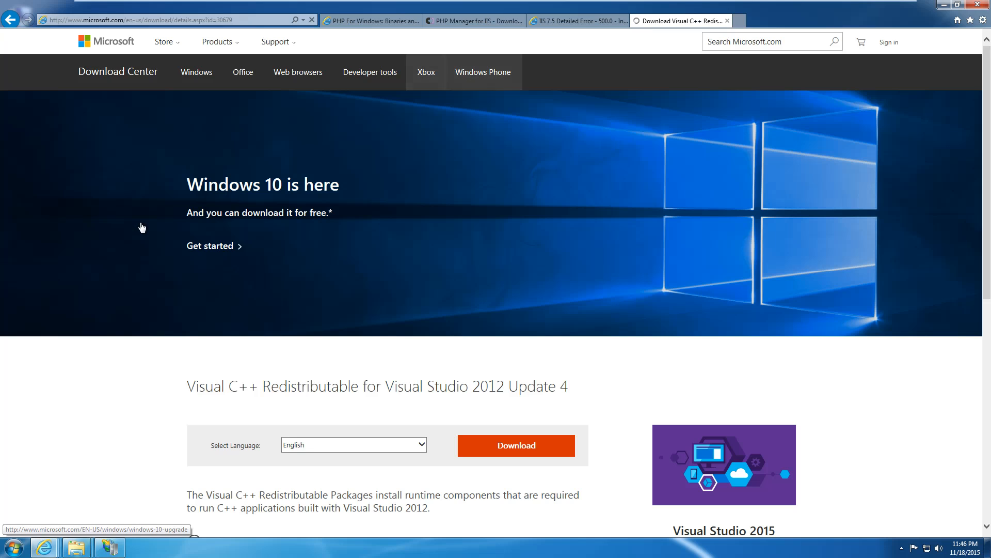
{"action": "left_click_drag", "start_coordinate": [226, 382], "coordinate": [559, 383]}
{"action": "left_click", "coordinate": [541, 377]}
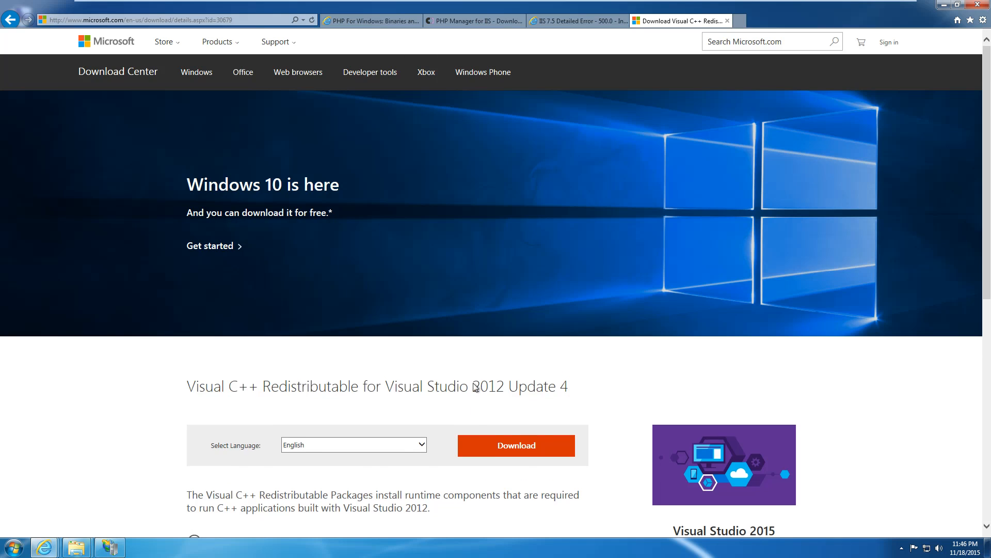
{"action": "scroll", "coordinate": [477, 385], "scroll_direction": "down", "scroll_amount": 4}
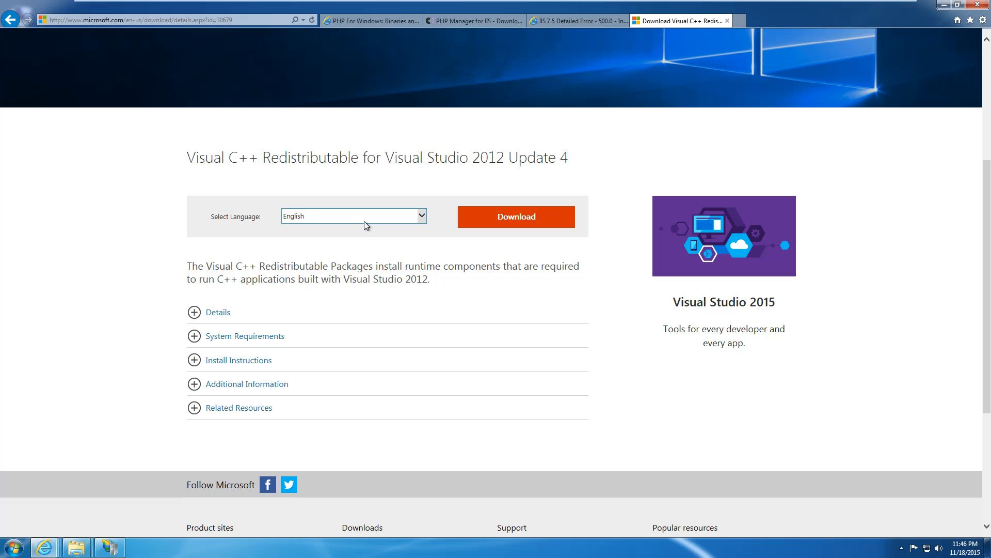
{"action": "left_click", "coordinate": [480, 223]}
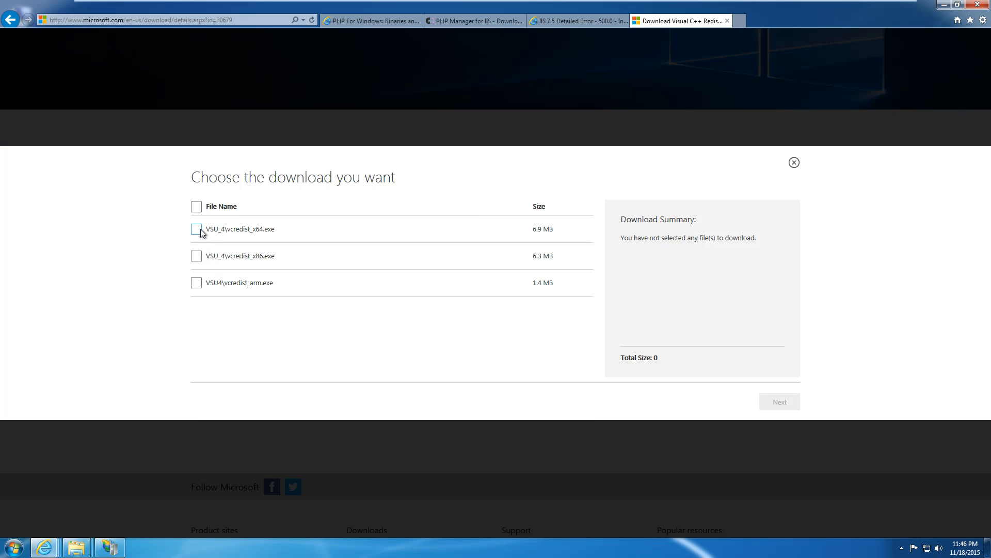
{"action": "left_click", "coordinate": [197, 257]}
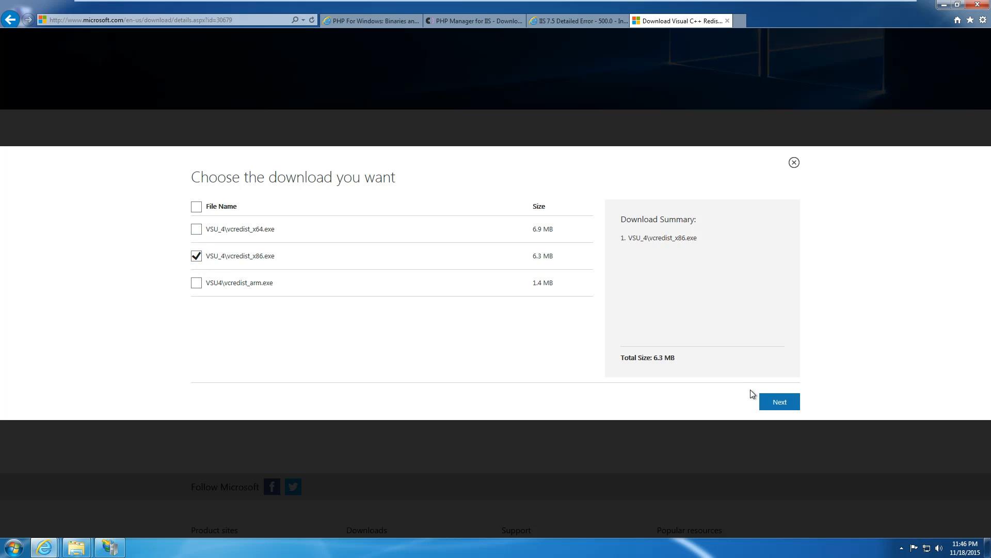
{"action": "left_click", "coordinate": [767, 400]}
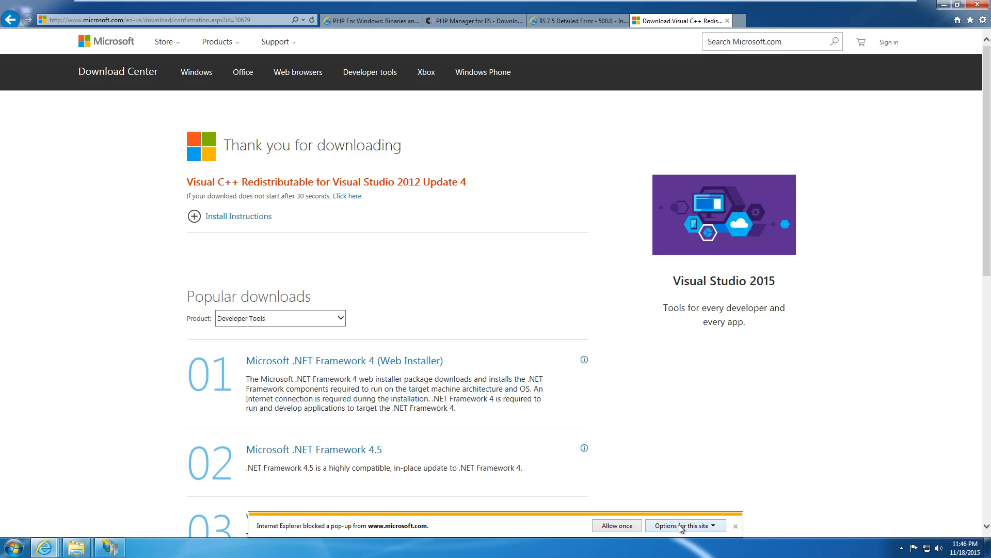
Always allow microsoft.com pop-ups, save vcredist_x86.exe to the Desktop, and run it.
{"action": "left_click", "coordinate": [682, 526]}
{"action": "left_click", "coordinate": [758, 511]}
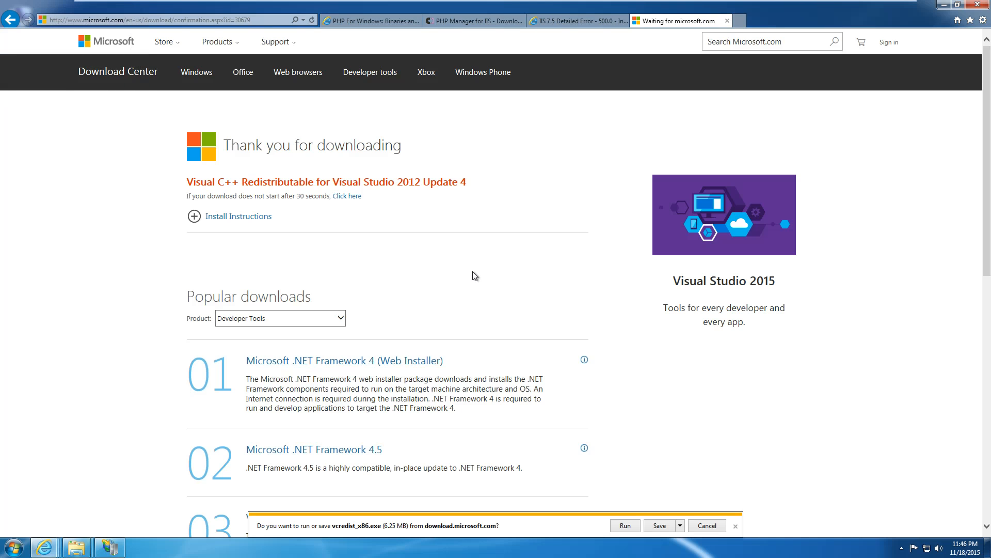
{"action": "left_click", "coordinate": [680, 525]}
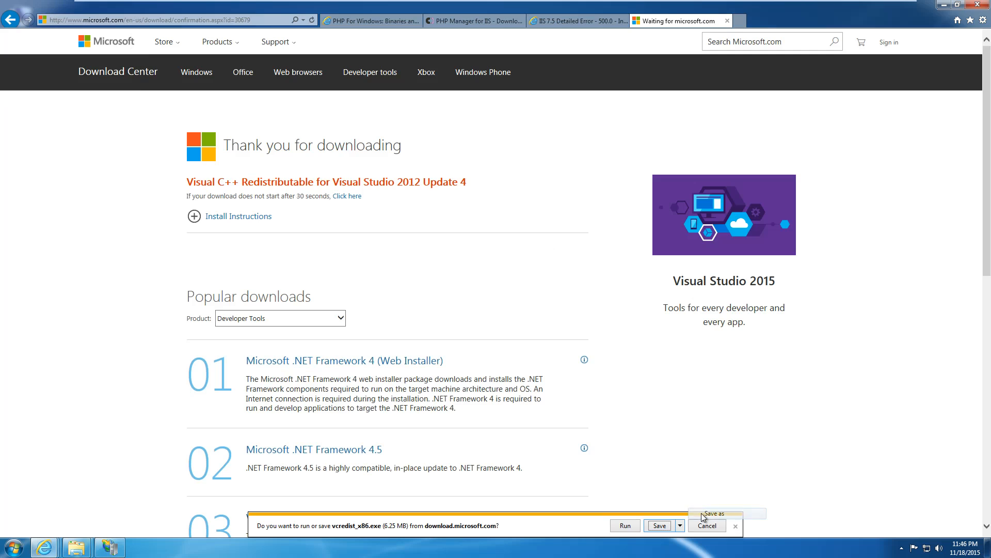
{"action": "left_click", "coordinate": [703, 515]}
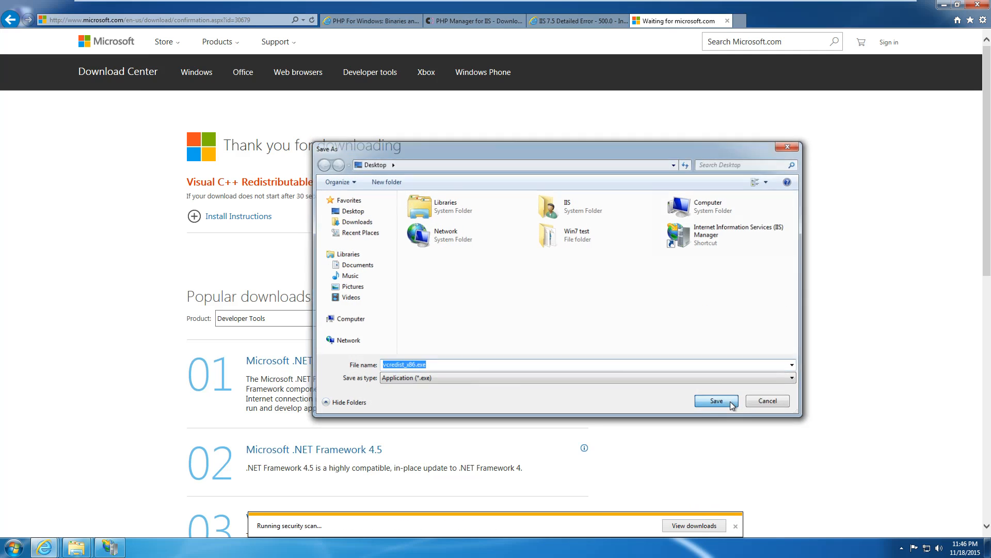
{"action": "left_click", "coordinate": [731, 404]}
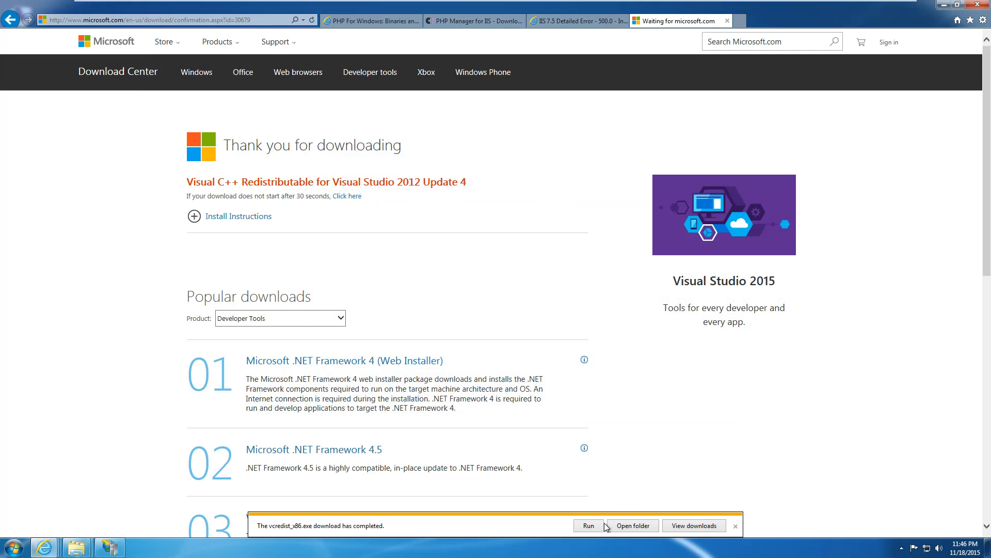
{"action": "left_click", "coordinate": [590, 525]}
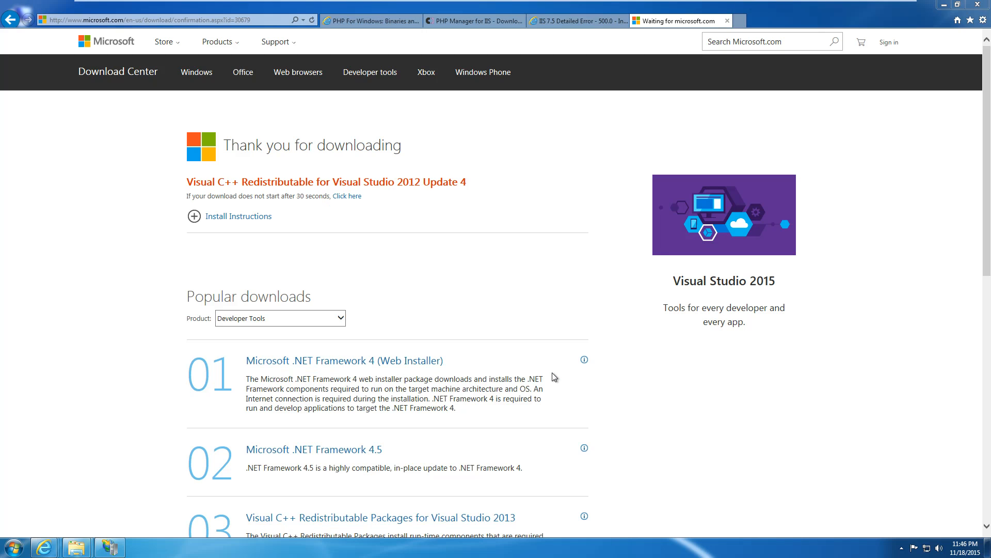
Agree to the Visual C++ 2012 license terms, start the x86 install, and return to the localhost error tab.
{"action": "left_click", "coordinate": [432, 316]}
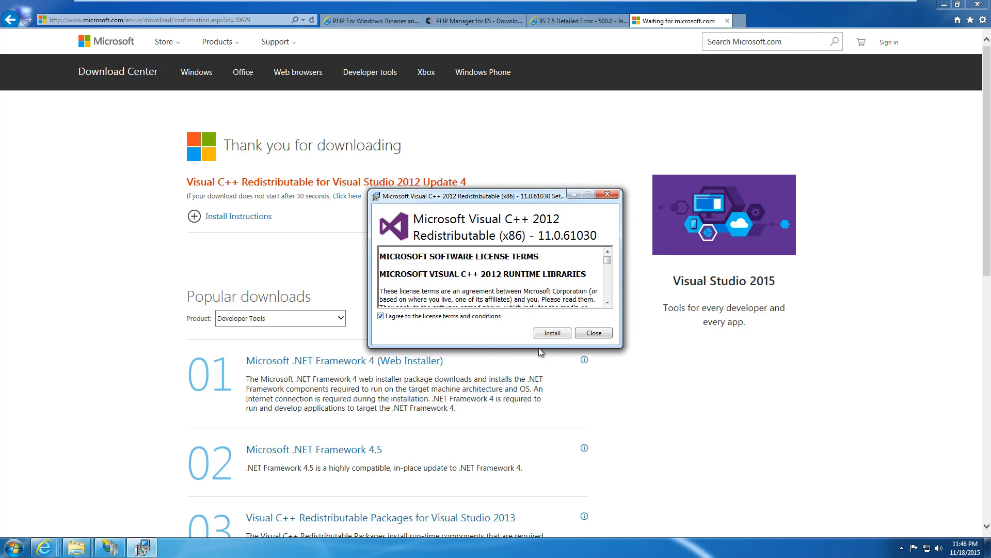
{"action": "left_click", "coordinate": [552, 333]}
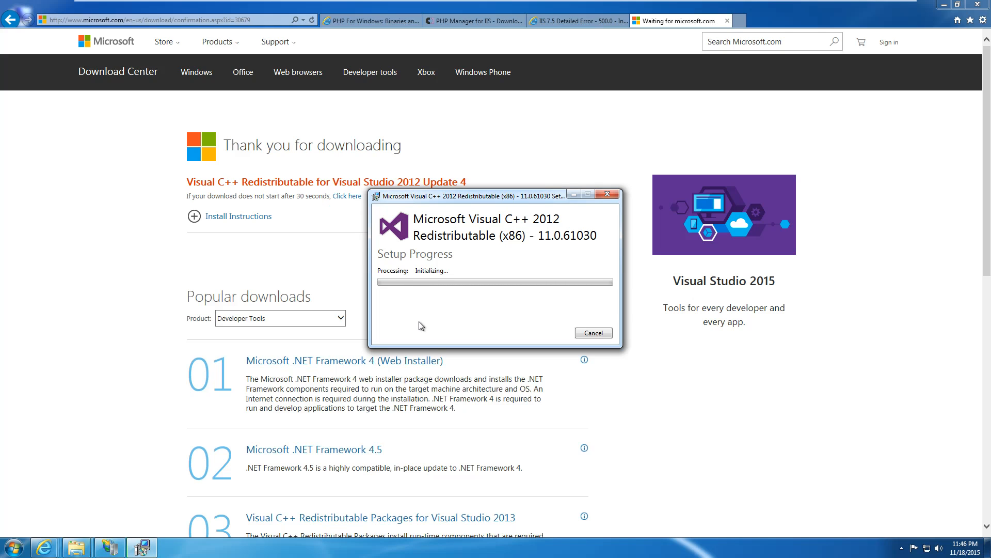
{"action": "left_click", "coordinate": [574, 21]}
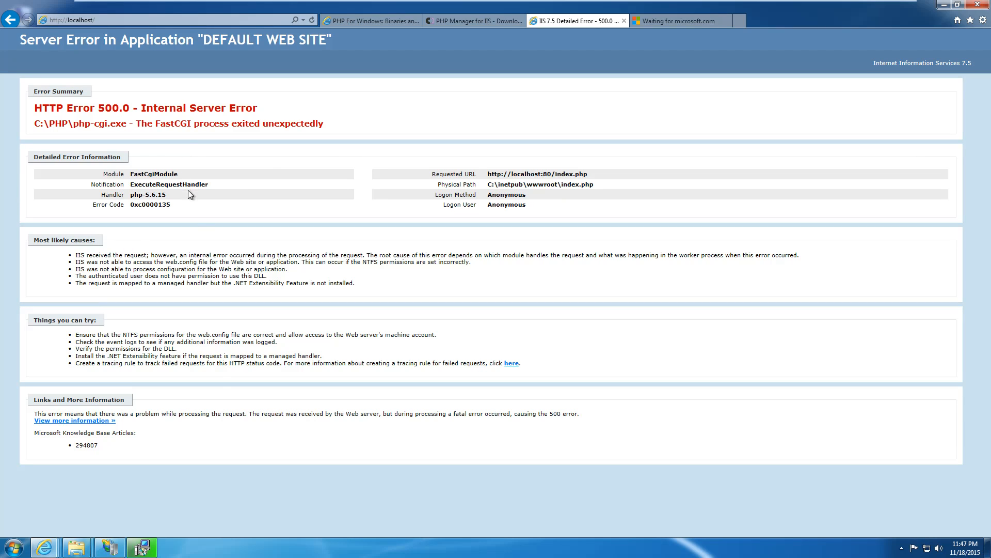
Highlight the likely causes and suggested fixes listed on the HTTP 500.0 error page.
{"action": "left_click_drag", "start_coordinate": [151, 255], "coordinate": [312, 292]}
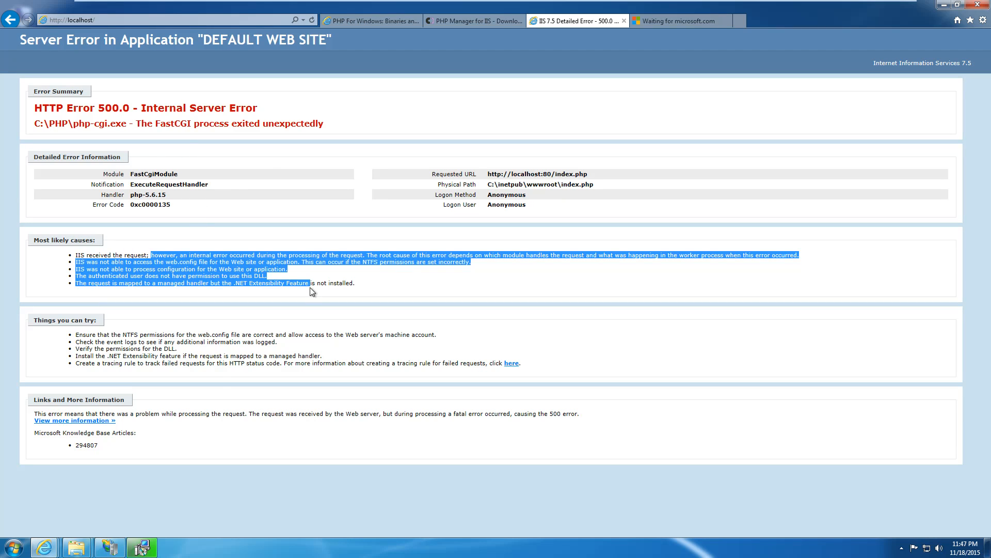
{"action": "left_click", "coordinate": [311, 291]}
{"action": "left_click_drag", "start_coordinate": [139, 334], "coordinate": [311, 370]}
{"action": "left_click", "coordinate": [310, 370]}
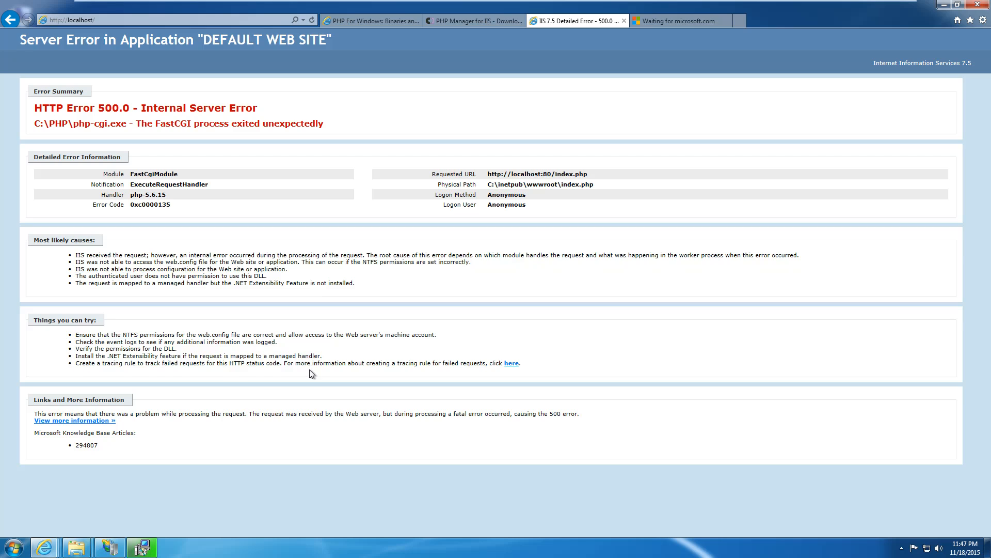
Close the finished Visual C++ setup and reload localhost to show the PHP test page.
{"action": "mouse_move", "coordinate": [147, 548]}
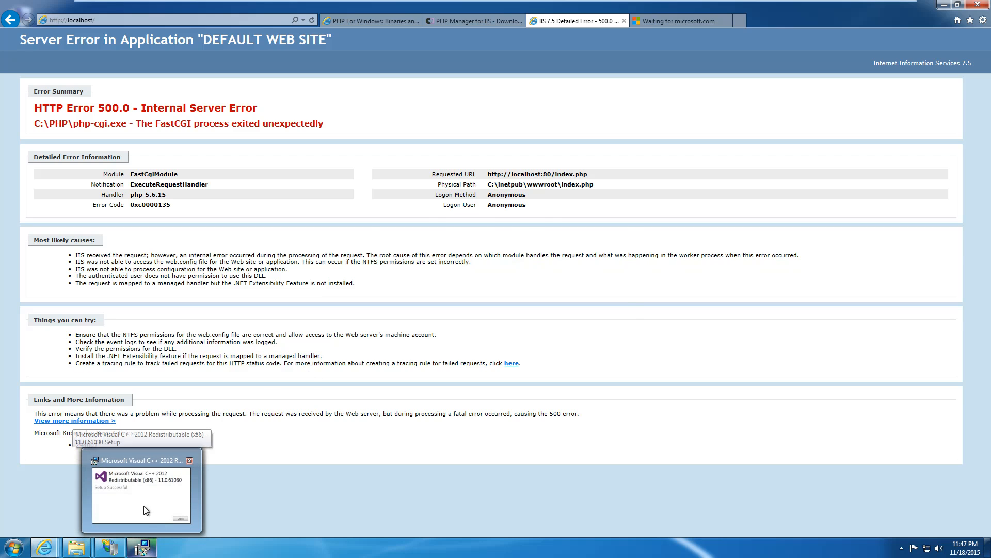
{"action": "left_click", "coordinate": [146, 510]}
{"action": "left_click", "coordinate": [583, 333]}
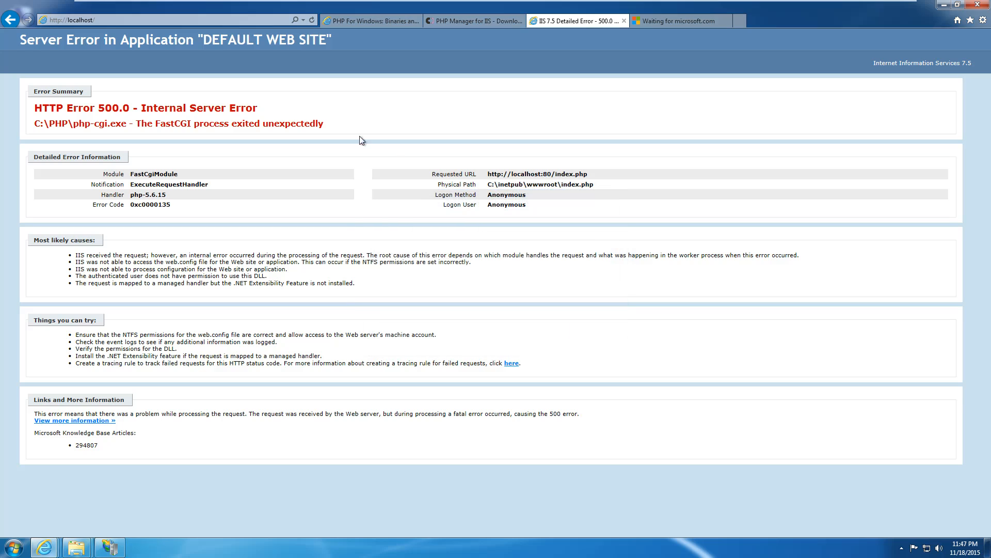
{"action": "left_click", "coordinate": [312, 21]}
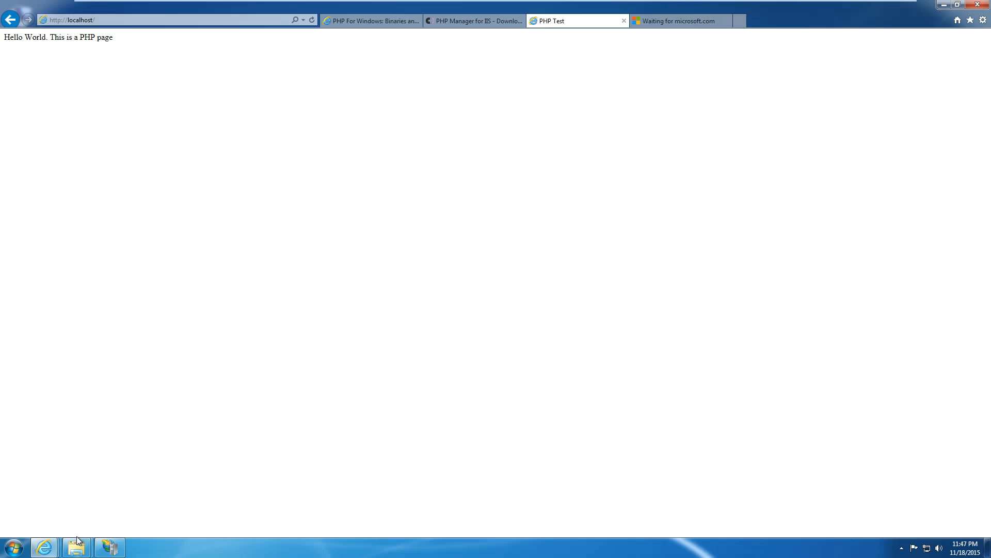
Select the index.php and index.html test files in the wwwroot folder.
{"action": "mouse_move", "coordinate": [78, 538]}
{"action": "left_click", "coordinate": [68, 495]}
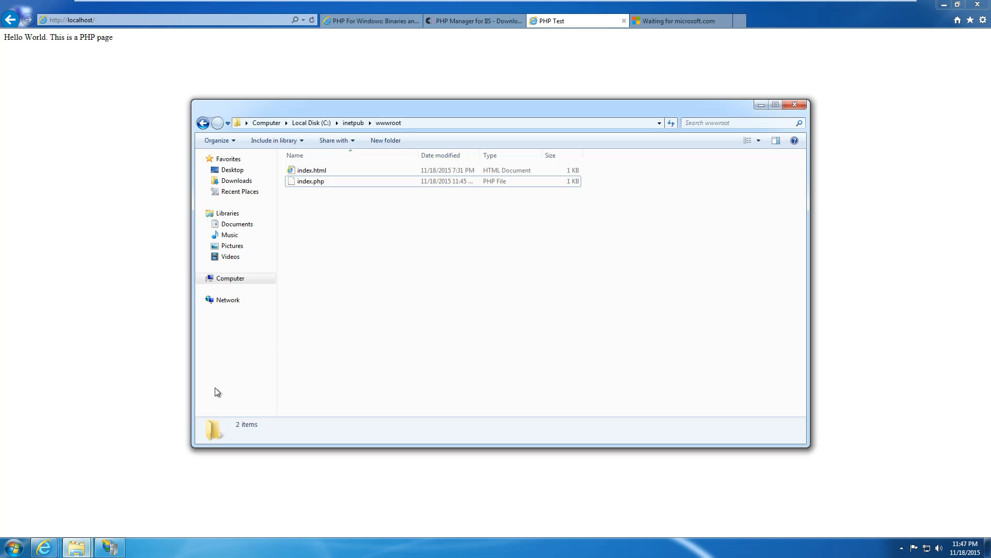
{"action": "left_click", "coordinate": [332, 179]}
{"action": "left_click", "coordinate": [326, 172]}
{"action": "left_click", "coordinate": [326, 181]}
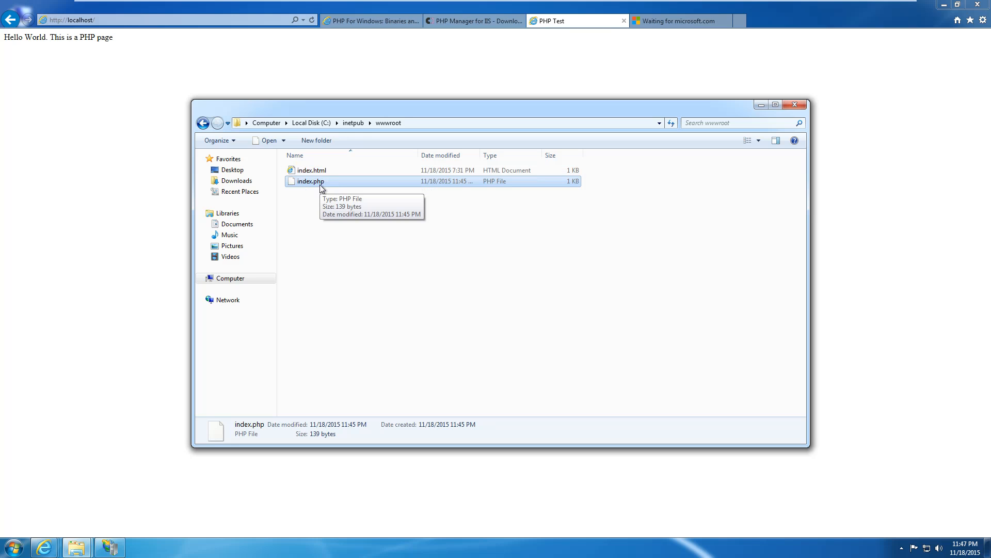
Remove index.php from the Default Web Site's Default Document list and confirm the removal.
{"action": "left_click", "coordinate": [121, 550]}
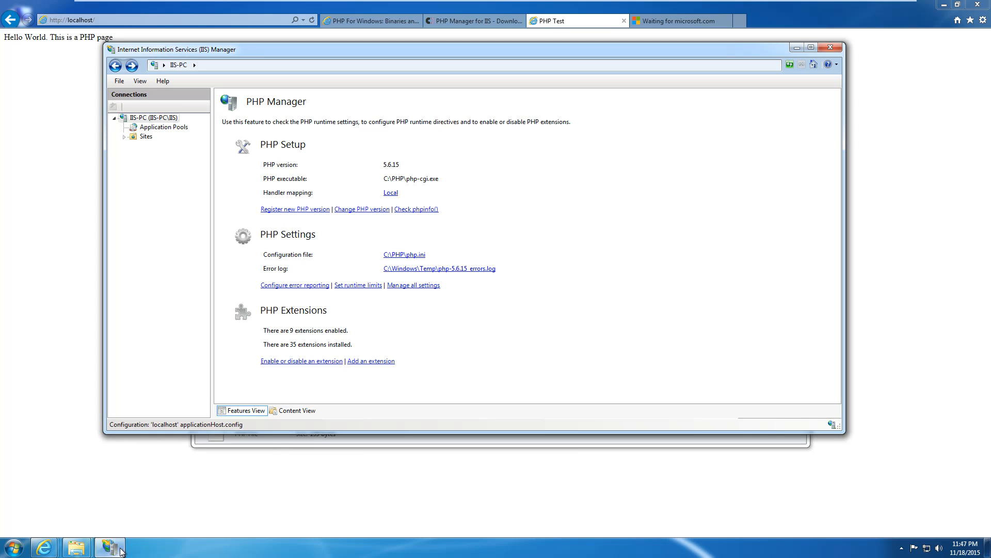
{"action": "left_click", "coordinate": [125, 137]}
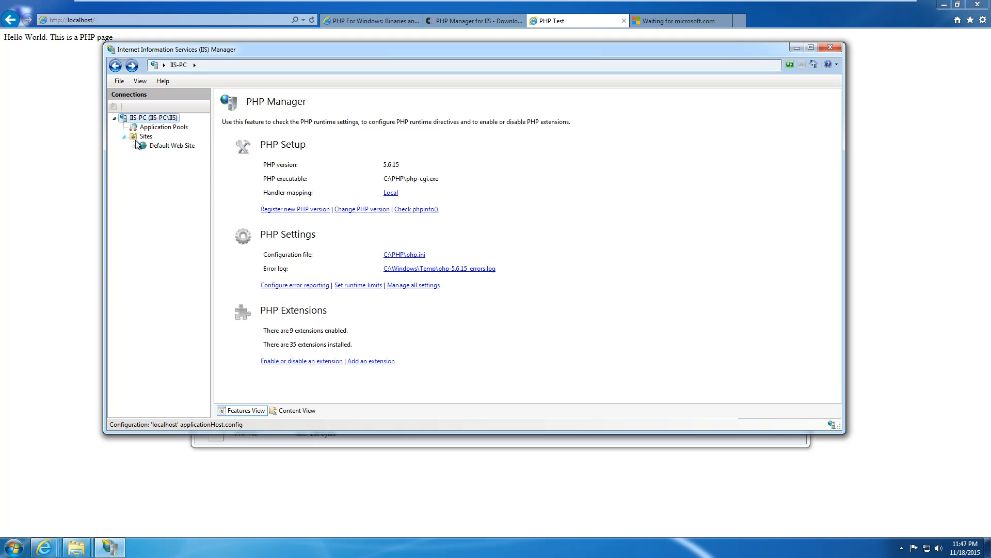
{"action": "left_click", "coordinate": [165, 146]}
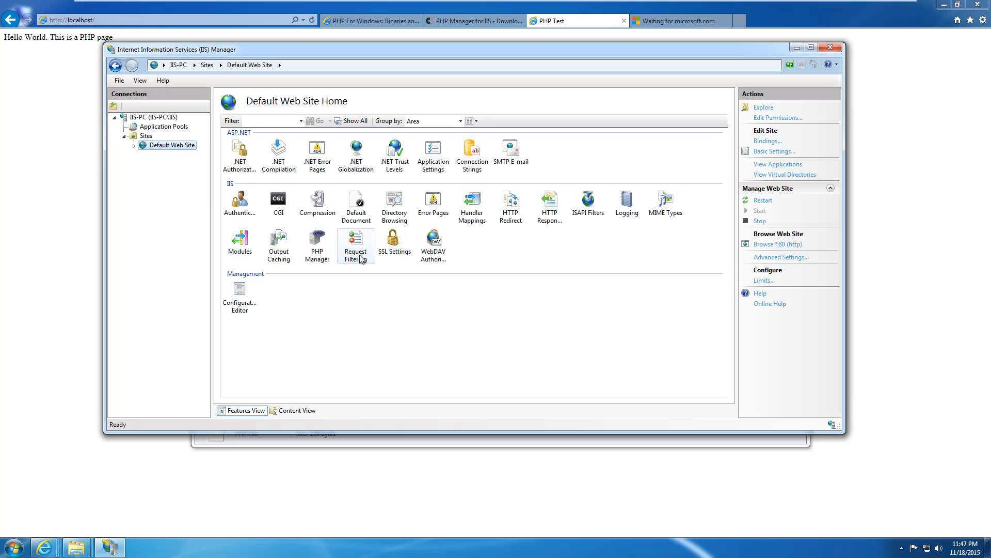
{"action": "double_click", "coordinate": [357, 216]}
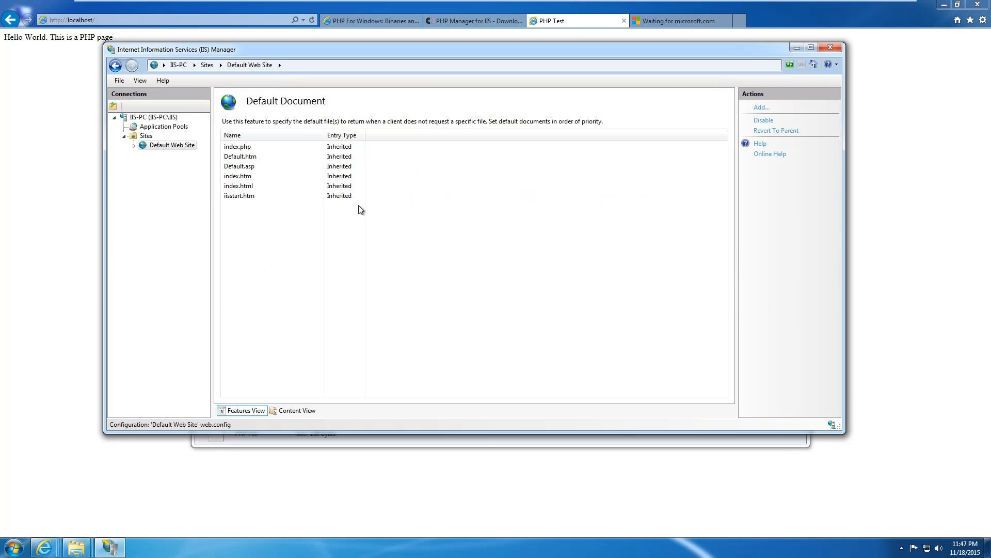
{"action": "left_click", "coordinate": [277, 148]}
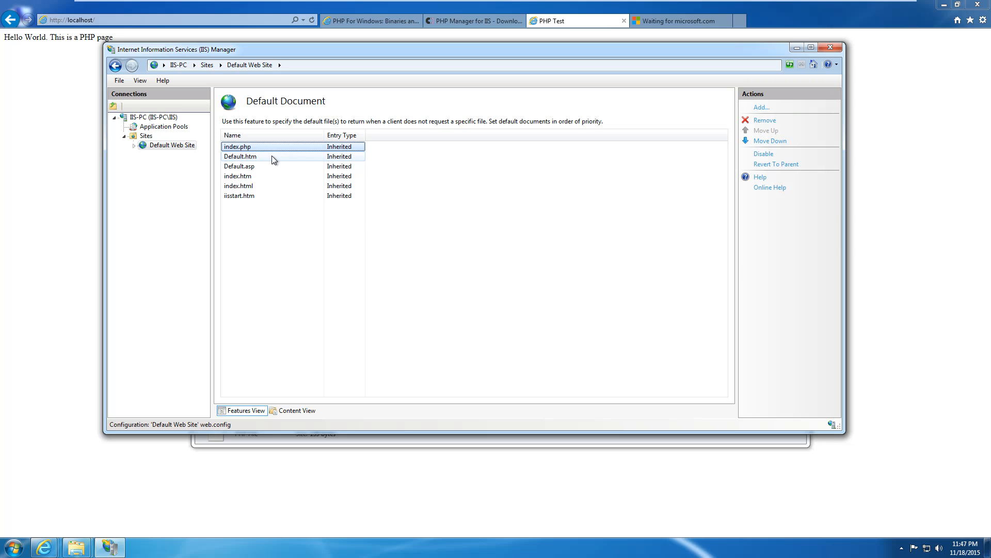
{"action": "left_click", "coordinate": [774, 126]}
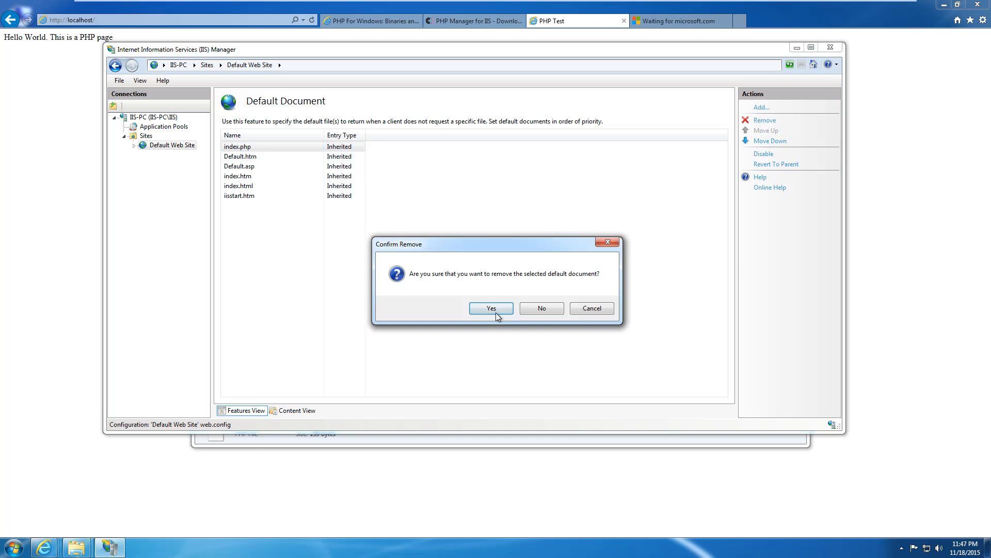
{"action": "left_click", "coordinate": [492, 308]}
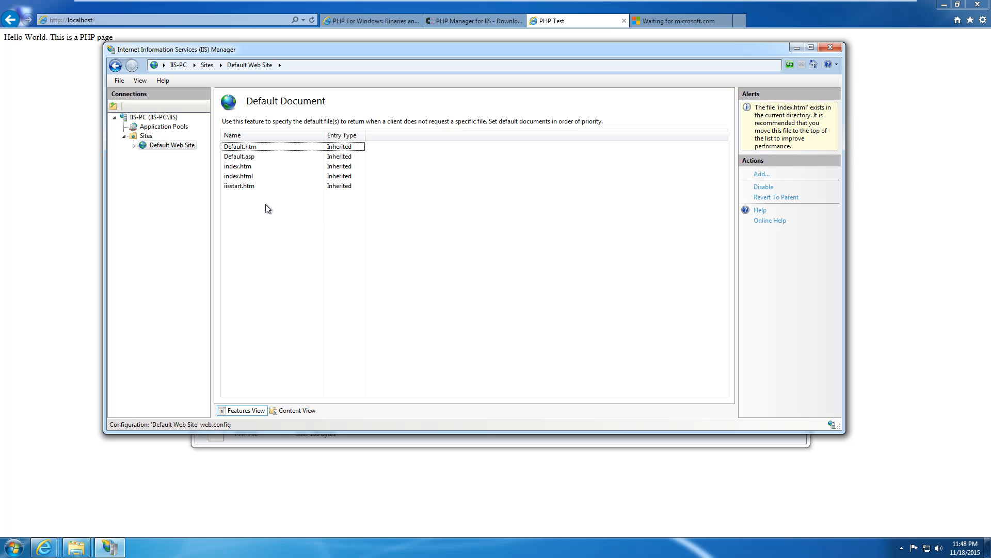
Load localhost/index.html and then localhost/index.php in Internet Explorer.
{"action": "left_click", "coordinate": [56, 123]}
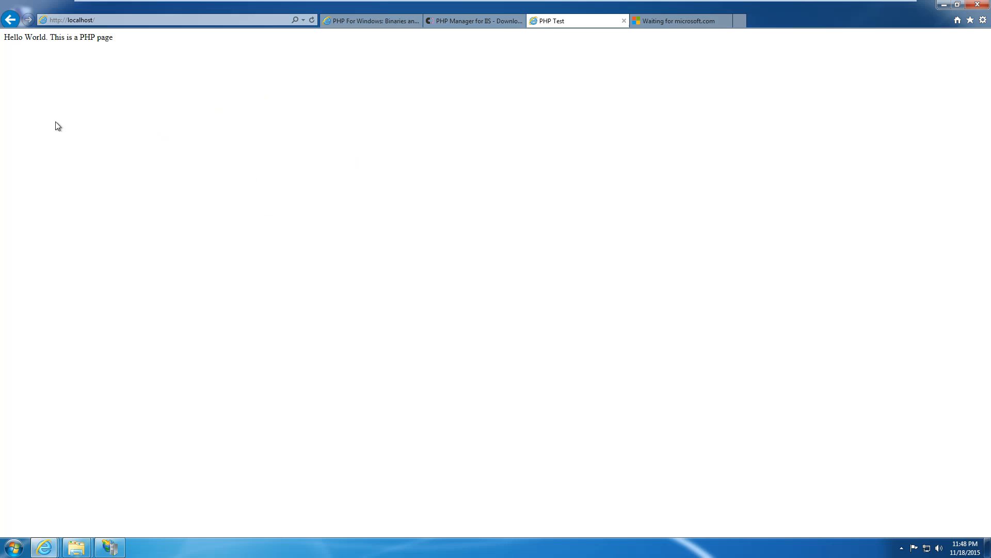
{"action": "left_click", "coordinate": [123, 20]}
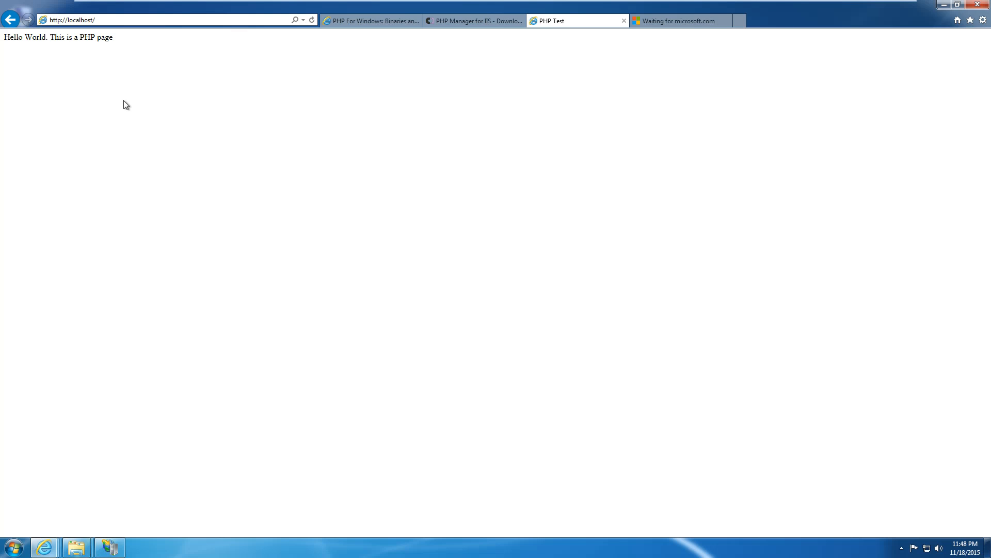
{"action": "type", "text": "index.html"}
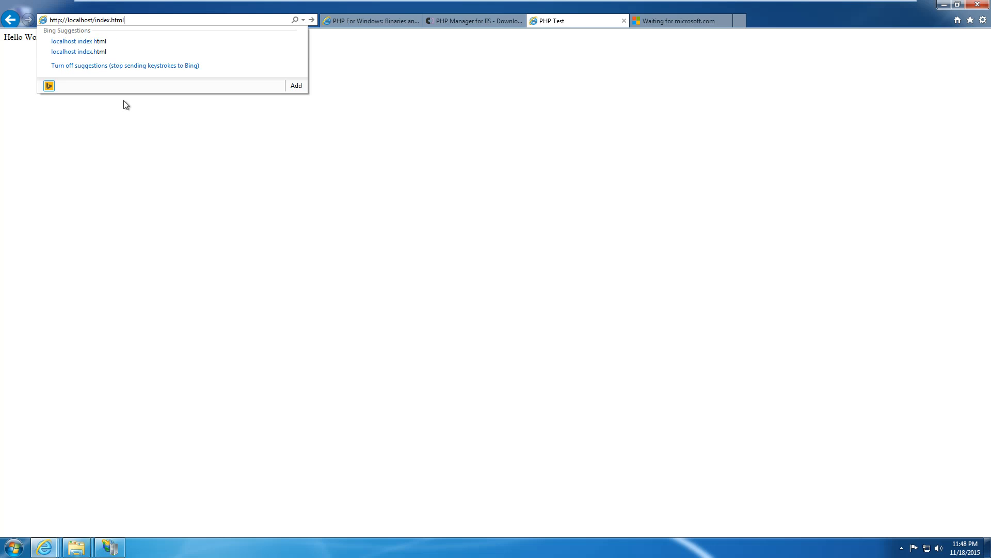
{"action": "key", "text": "Return"}
{"action": "left_click", "coordinate": [137, 22]}
{"action": "left_click", "coordinate": [161, 22]}
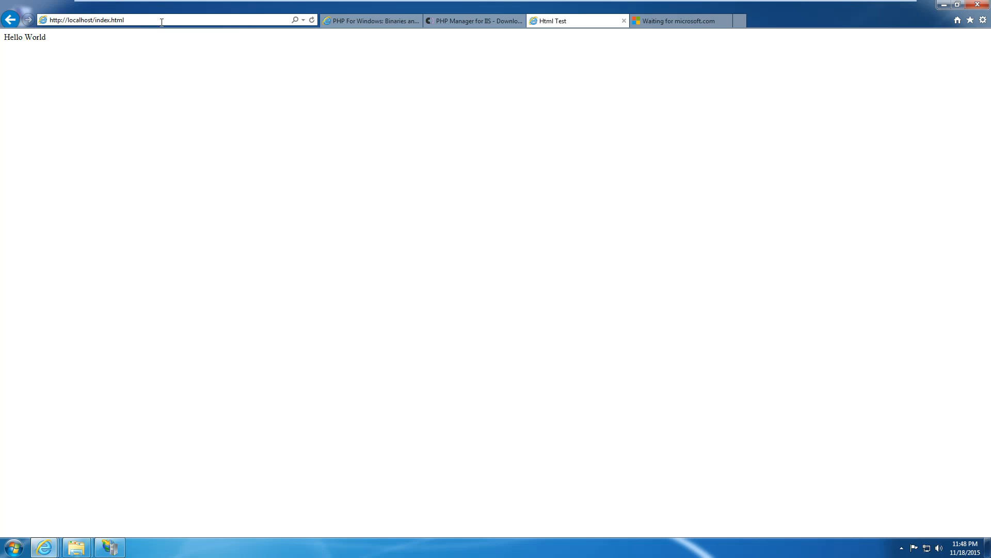
{"action": "key", "text": "BackSpace"}
{"action": "key", "text": "BackSpace"}
{"action": "key", "text": "BackSpace"}
{"action": "key", "text": "BackSpace"}
{"action": "key", "text": "BackSpace"}
{"action": "type", "text": ".php"}
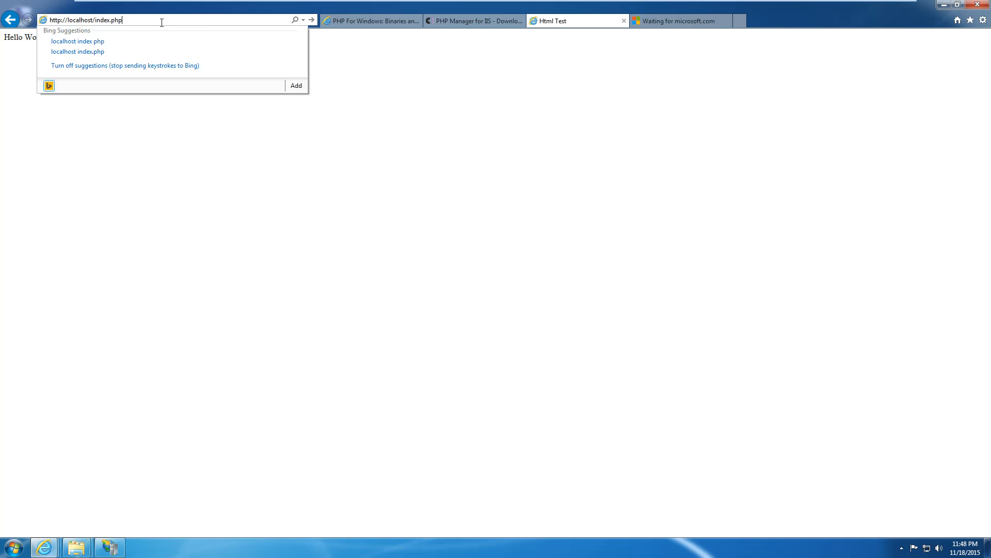
{"action": "key", "text": "Return"}
Load the localhost site root, which now serves the Hello World HTML page.
{"action": "left_click", "coordinate": [161, 22]}
{"action": "left_click", "coordinate": [161, 22]}
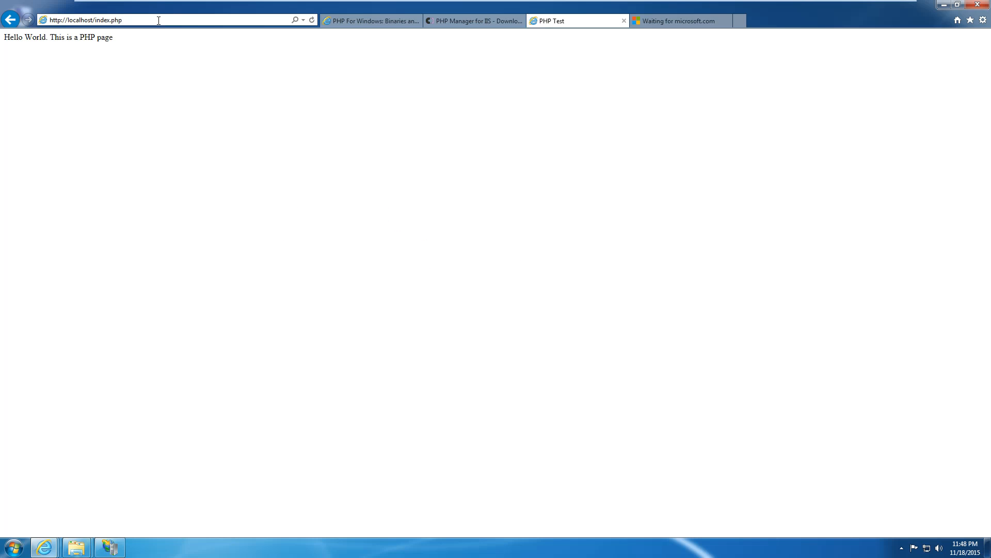
{"action": "key", "text": "BackSpace"}
{"action": "key", "text": "BackSpace"}
{"action": "key", "text": "BackSpace"}
{"action": "key", "text": "BackSpace"}
{"action": "key", "text": "BackSpace"}
{"action": "key", "text": "BackSpace"}
{"action": "key", "text": "BackSpace"}
{"action": "key", "text": "BackSpace"}
{"action": "key", "text": "BackSpace"}
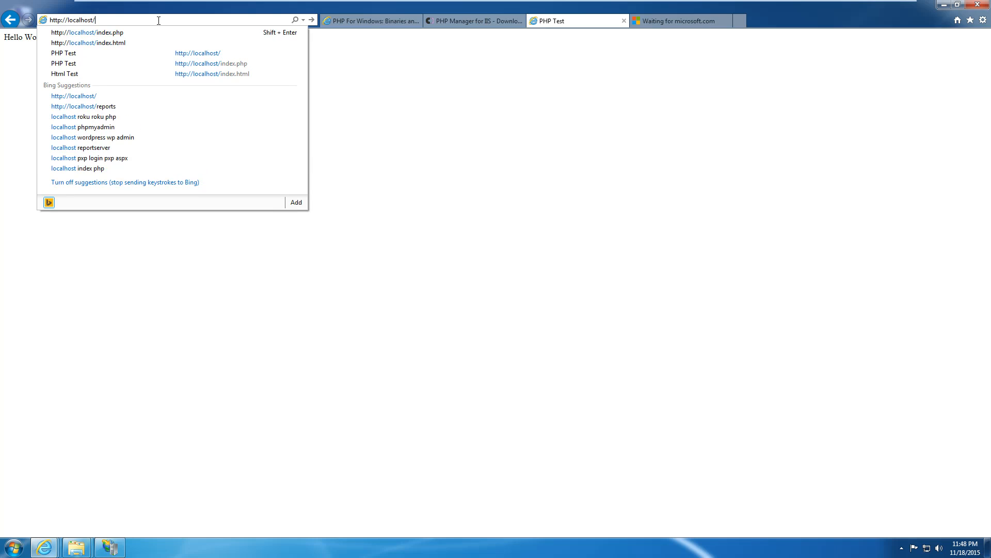
{"action": "key", "text": "Return"}
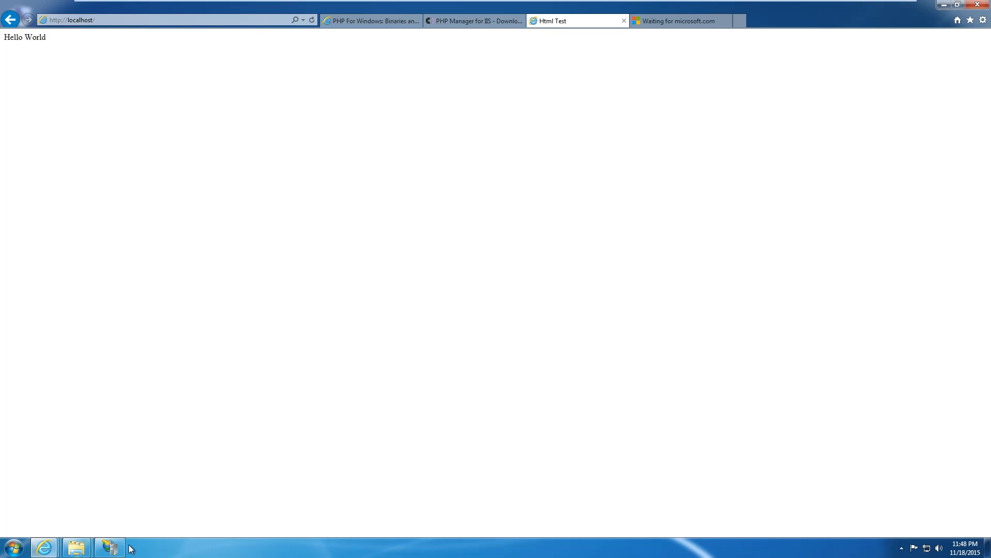
{"action": "left_click", "coordinate": [110, 547]}
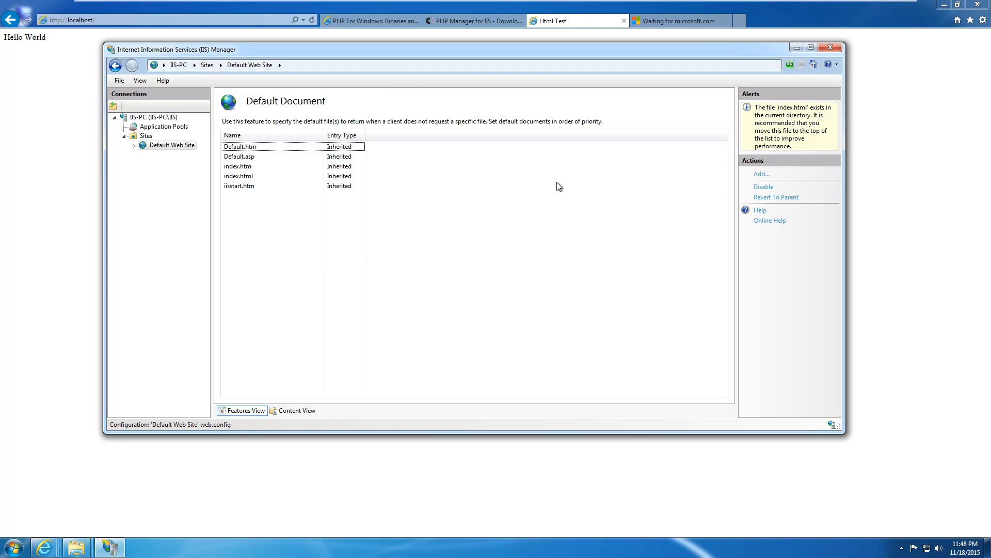
Review the index.htm and index.html entries and reload the localhost root in the browser.
{"action": "left_click", "coordinate": [264, 167]}
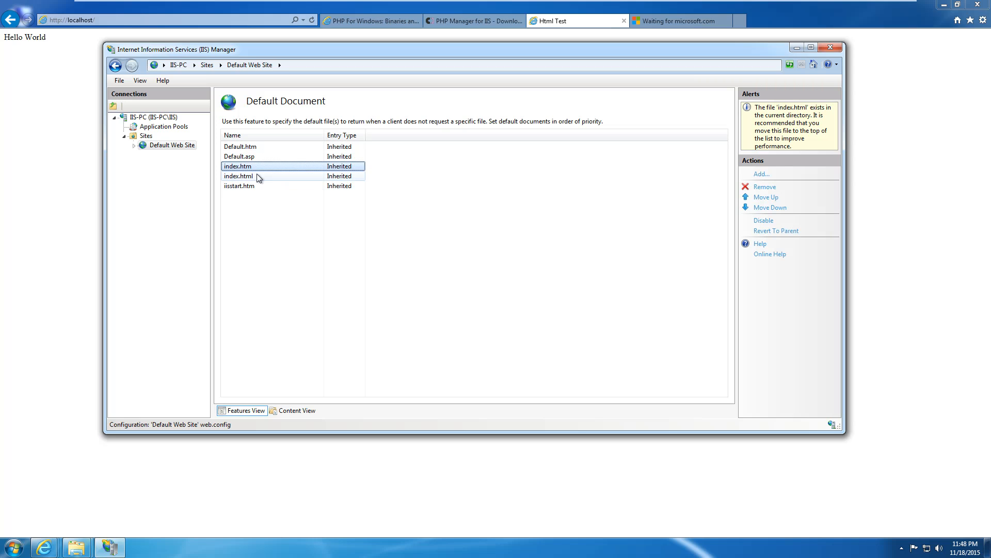
{"action": "left_click", "coordinate": [256, 174]}
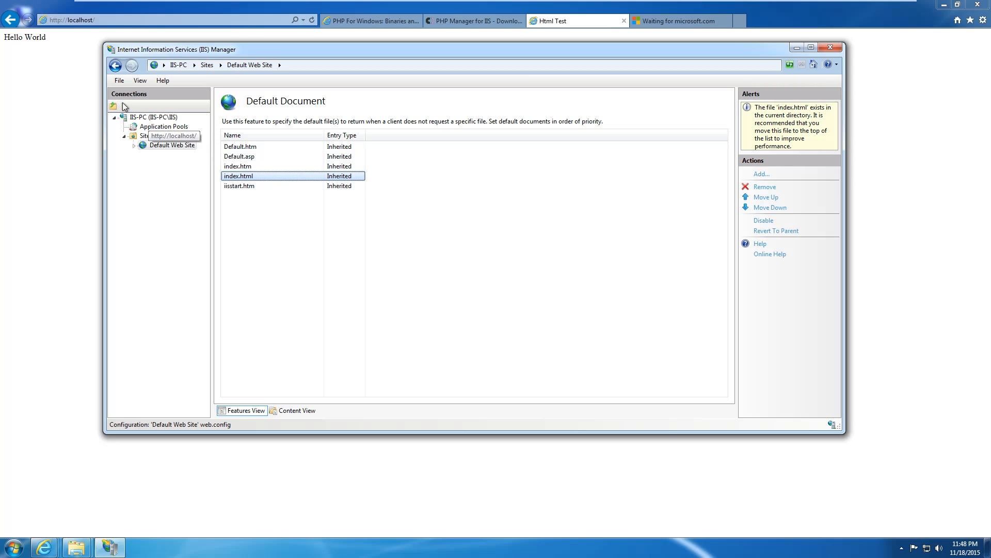
{"action": "left_click", "coordinate": [110, 32]}
{"action": "left_click", "coordinate": [111, 21]}
{"action": "key", "text": "Return"}
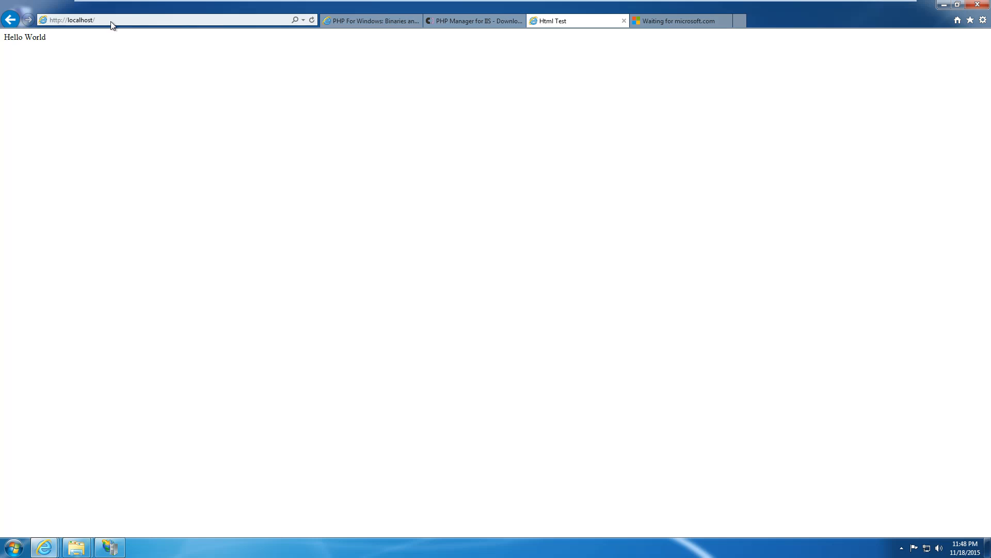
{"action": "left_click", "coordinate": [112, 22]}
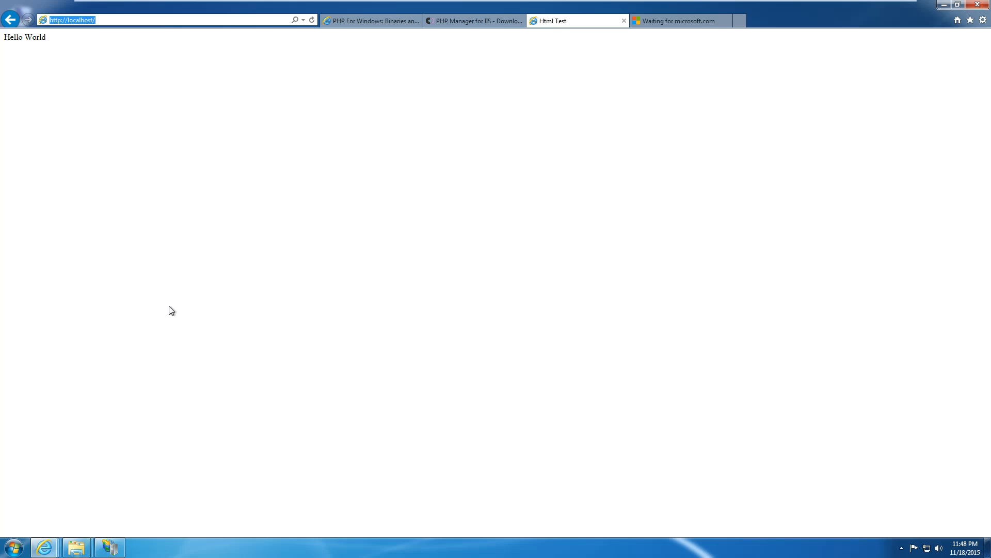
{"action": "left_click", "coordinate": [109, 546]}
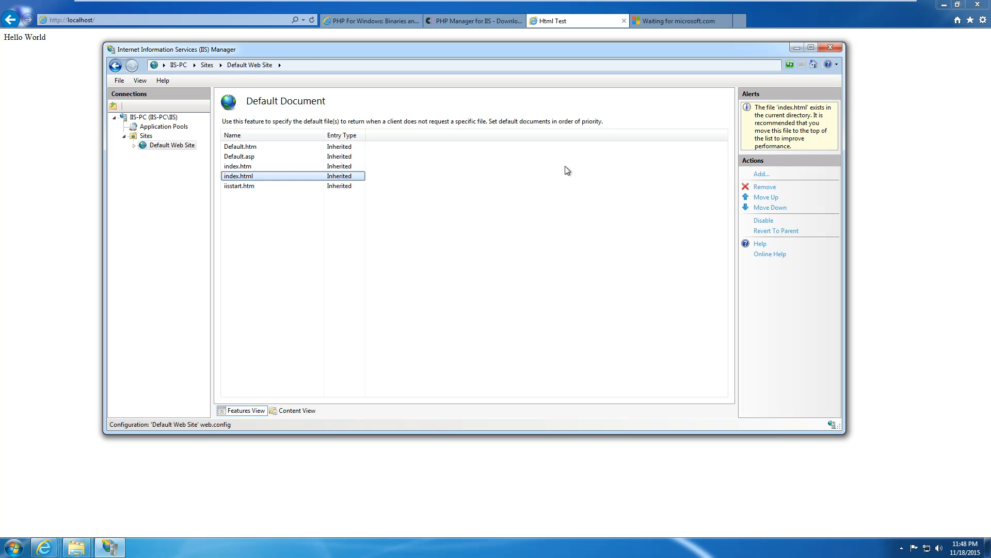
Add index.php as a default document and check it sits first in the list.
{"action": "left_click", "coordinate": [762, 174]}
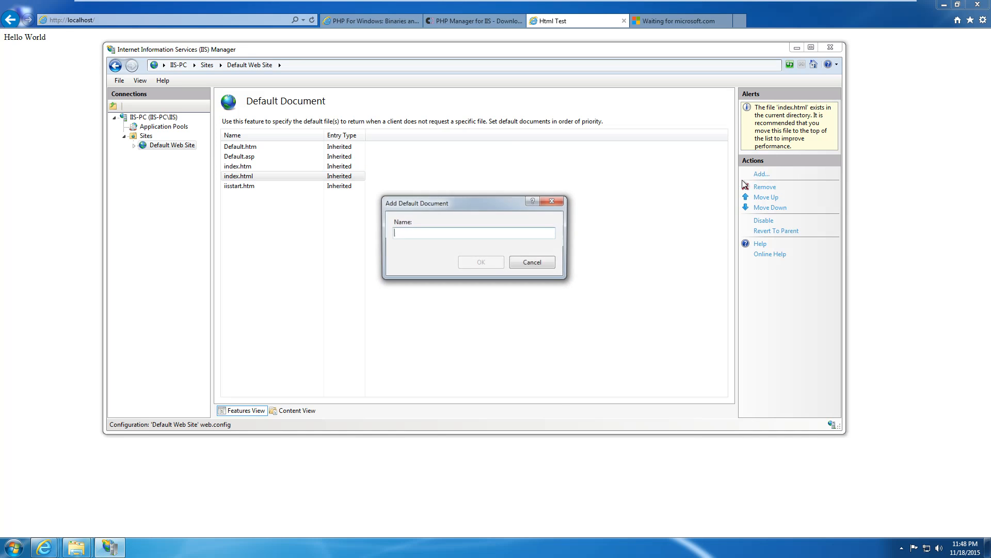
{"action": "left_click", "coordinate": [558, 201]}
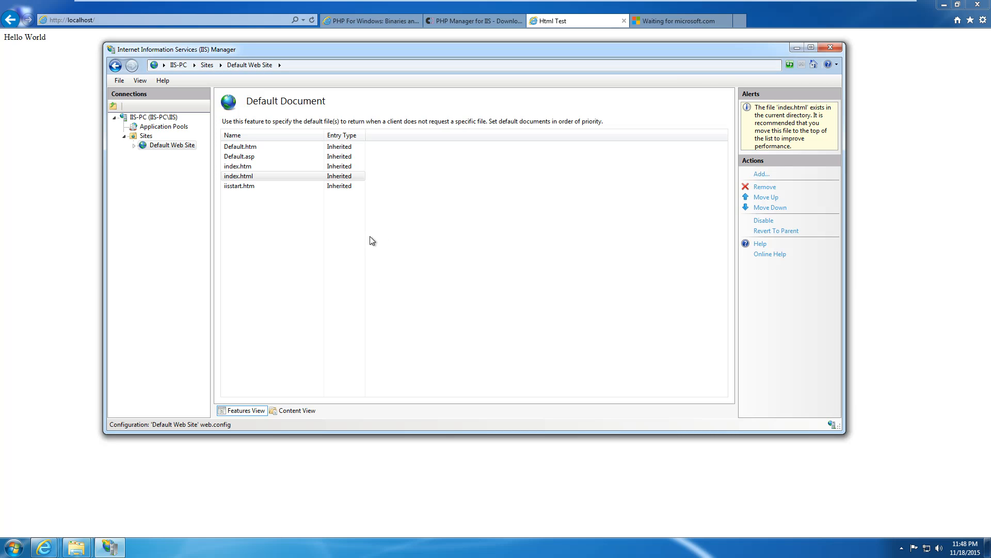
{"action": "left_click", "coordinate": [286, 226]}
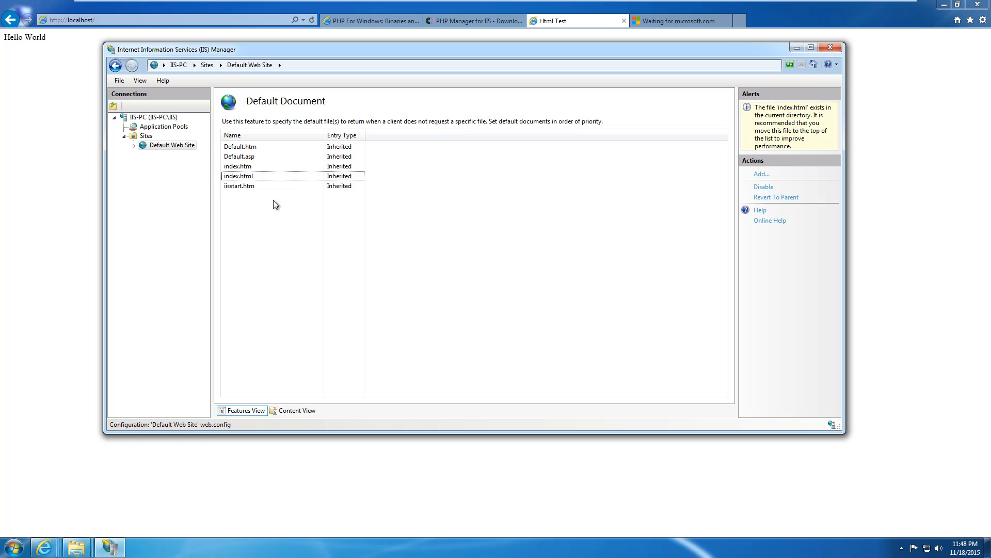
{"action": "left_click", "coordinate": [761, 176]}
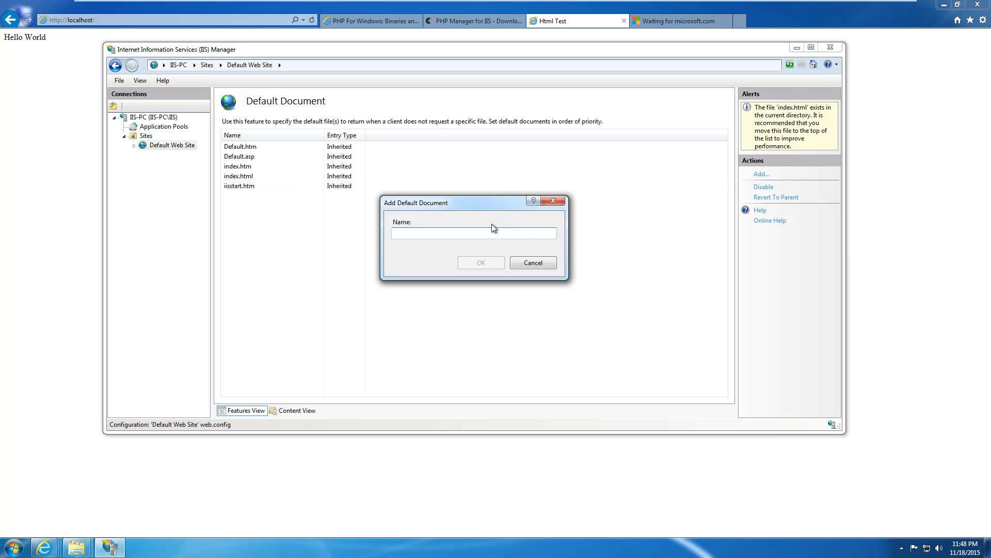
{"action": "type", "text": "index.php"}
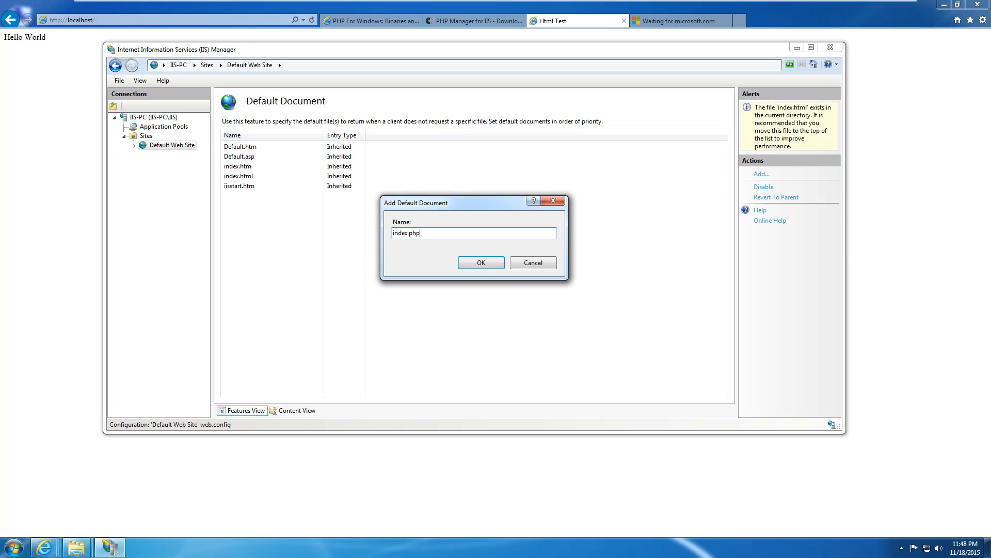
{"action": "left_click", "coordinate": [488, 265]}
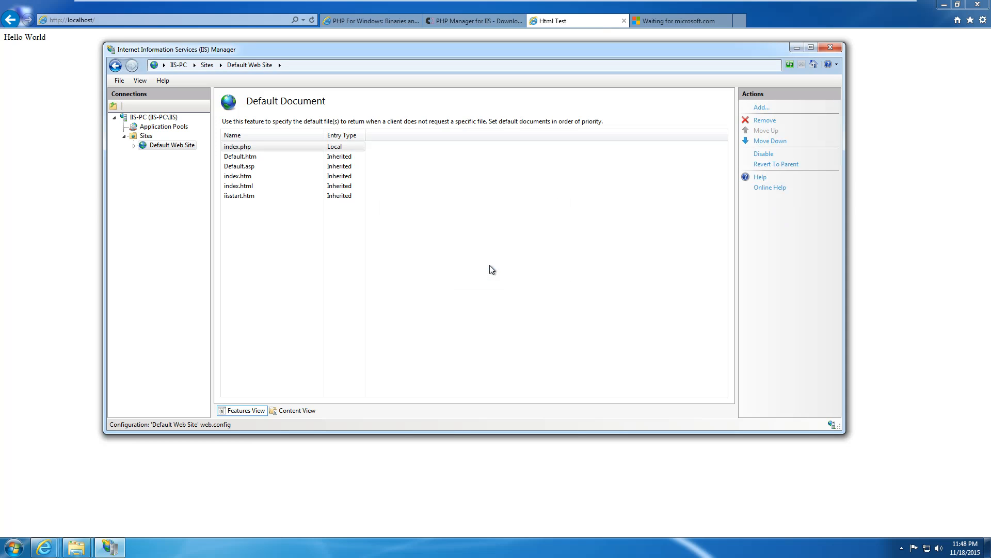
{"action": "left_click", "coordinate": [289, 166]}
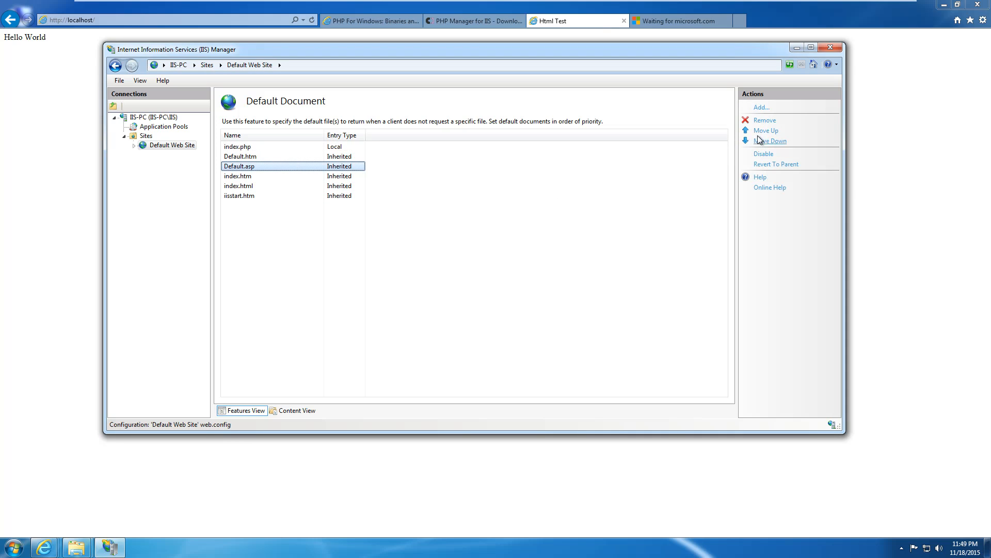
{"action": "left_click", "coordinate": [338, 146]}
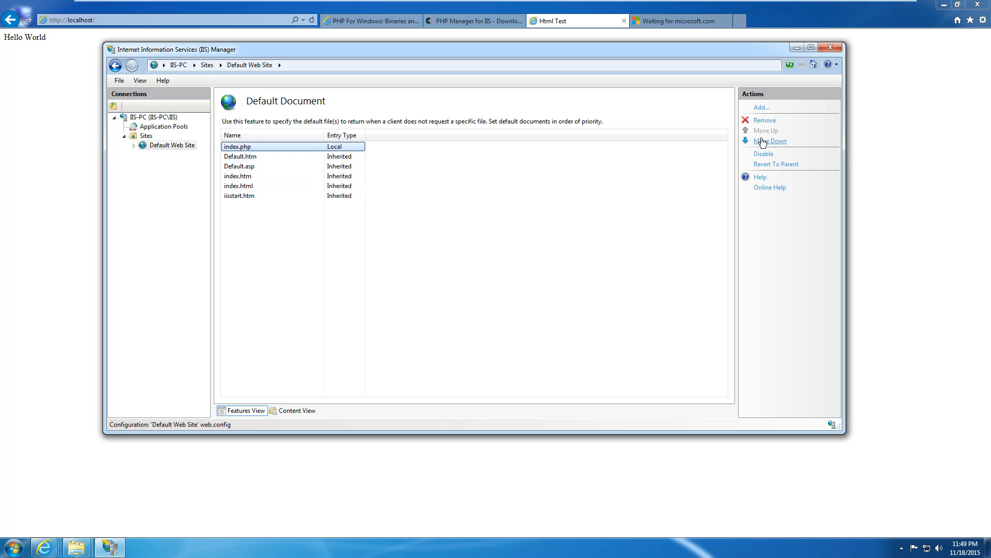
{"action": "left_click", "coordinate": [76, 548]}
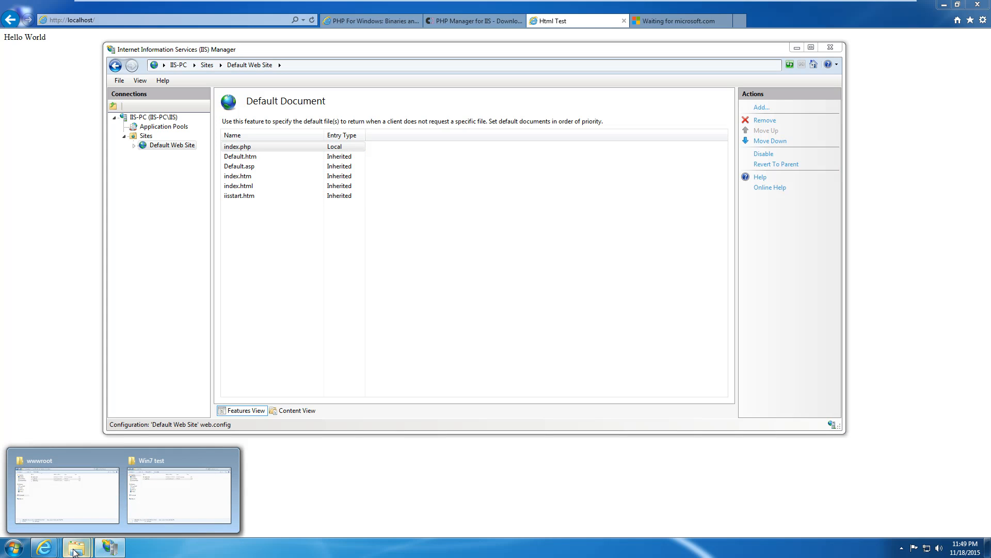
{"action": "left_click", "coordinate": [120, 519]}
{"action": "left_click", "coordinate": [340, 206]}
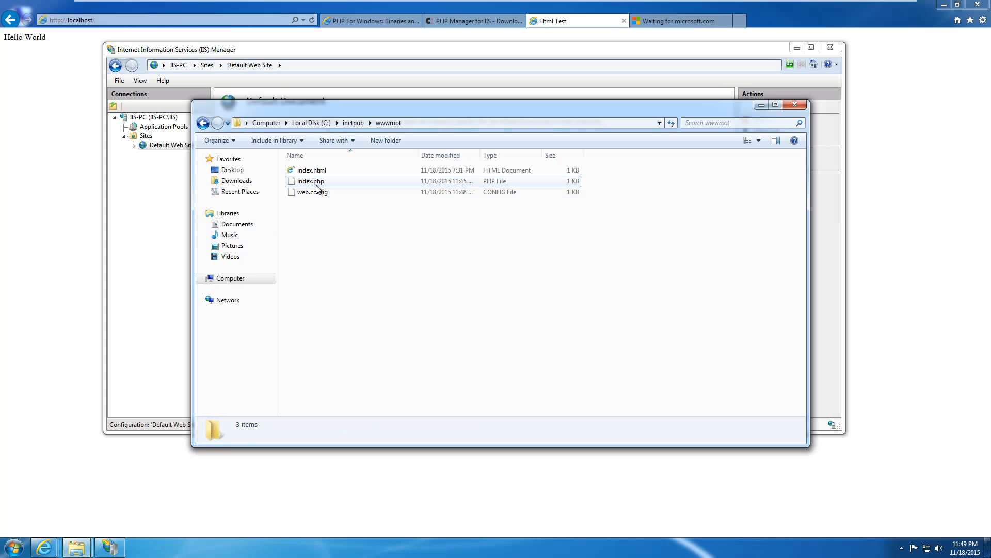
{"action": "left_click", "coordinate": [323, 181]}
{"action": "left_click", "coordinate": [324, 171]}
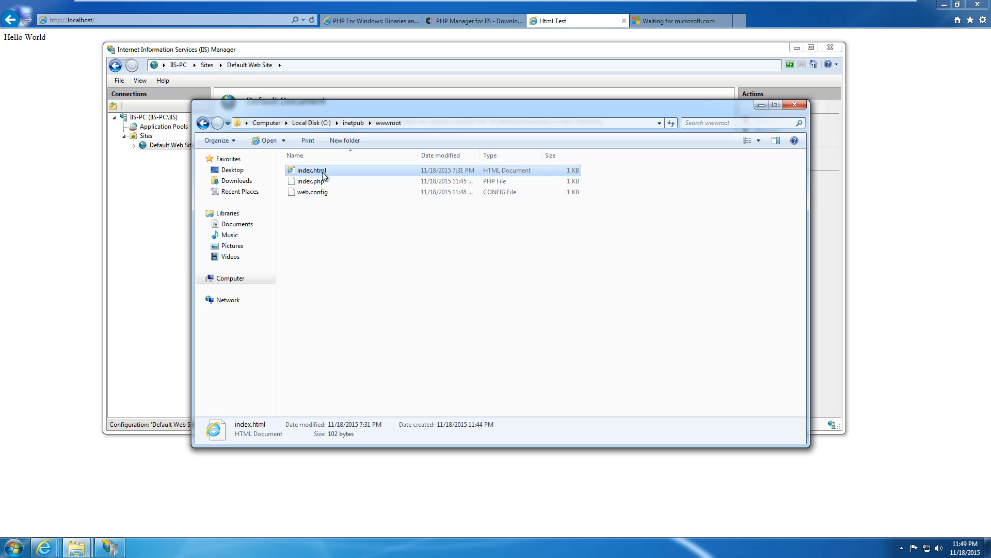
{"action": "left_click", "coordinate": [165, 229]}
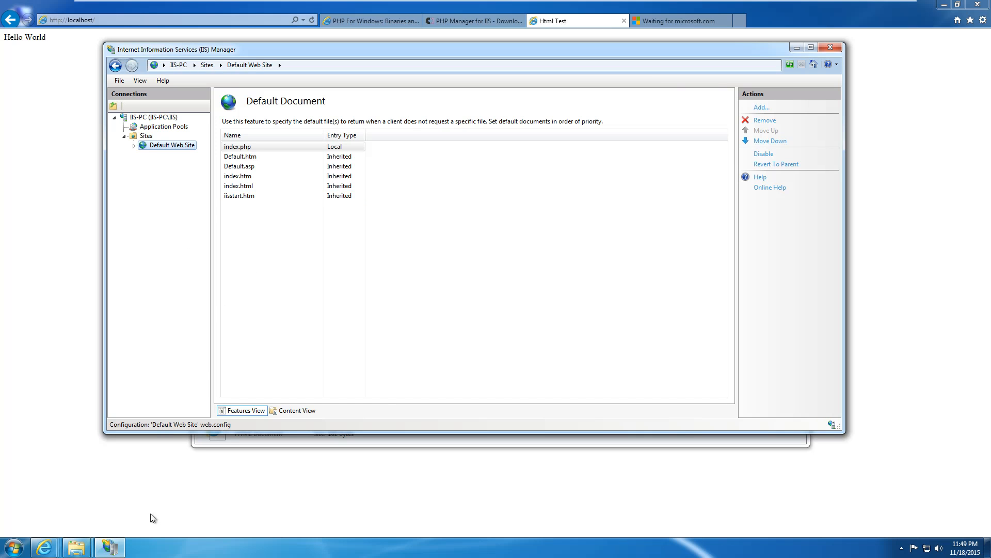
{"action": "left_click", "coordinate": [96, 554]}
{"action": "left_click", "coordinate": [76, 551]}
{"action": "left_click", "coordinate": [76, 490]}
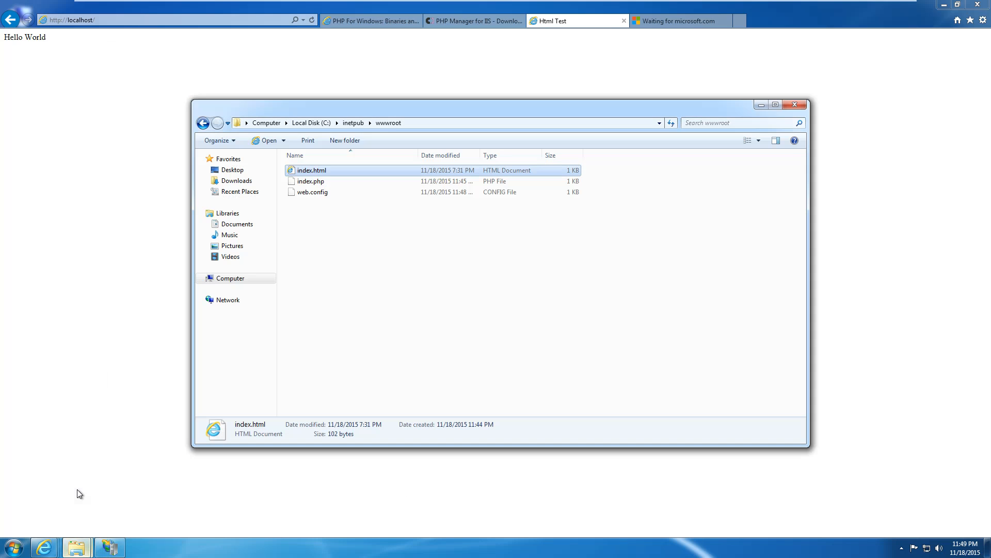
{"action": "left_click", "coordinate": [120, 545]}
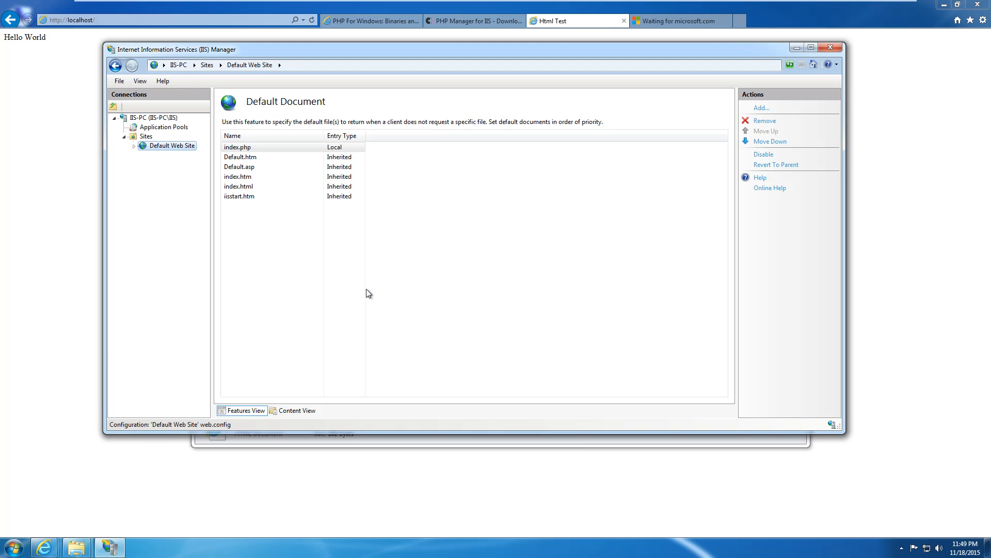
{"action": "left_click", "coordinate": [260, 149]}
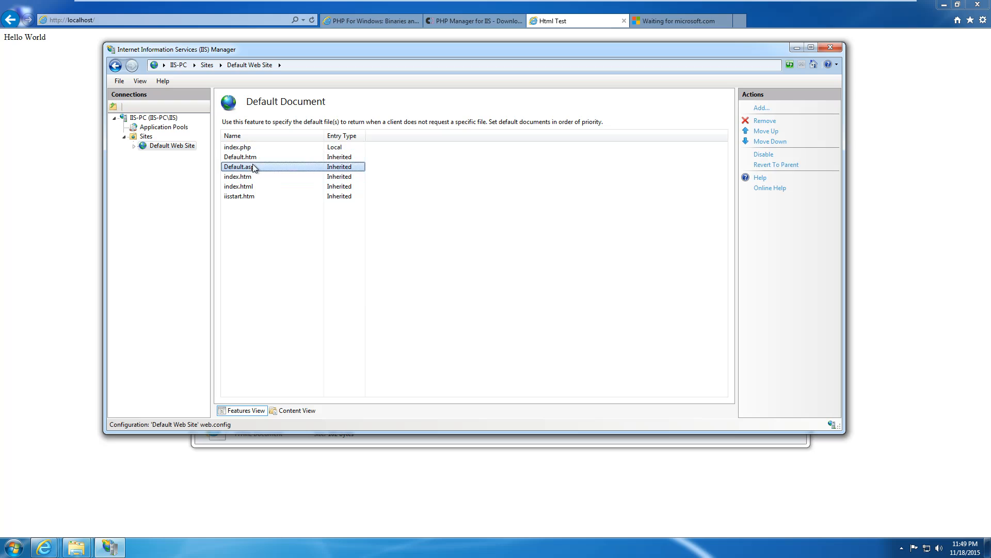
{"action": "left_click", "coordinate": [256, 156]}
{"action": "key", "text": "Up"}
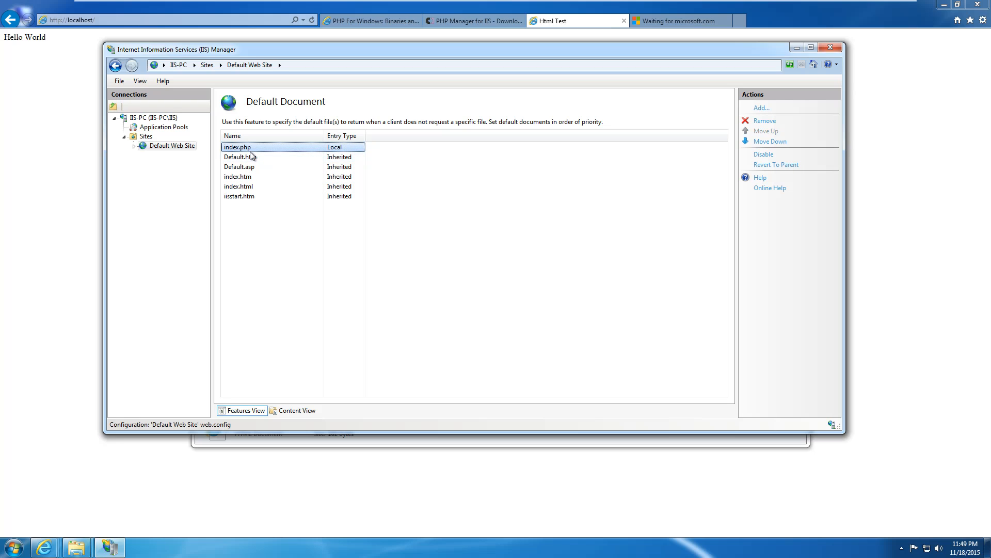
Refresh localhost in Internet Explorer to confirm the root shows the PHP Test page.
{"action": "left_click", "coordinate": [17, 147]}
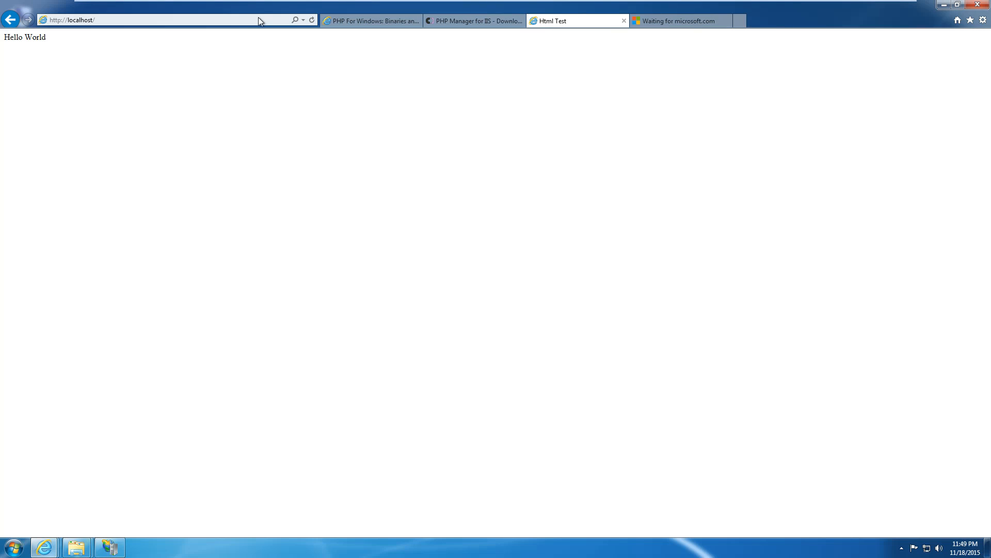
{"action": "left_click", "coordinate": [312, 21]}
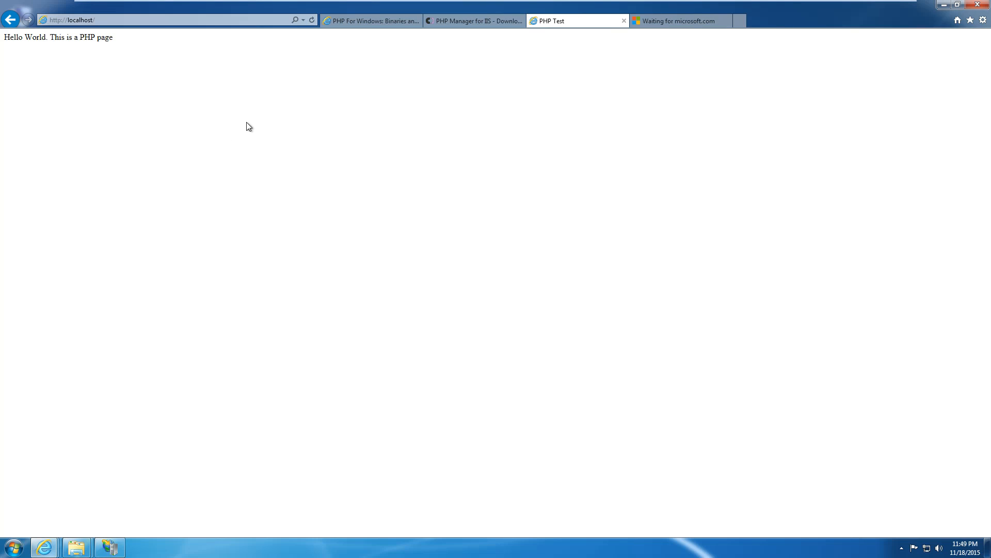
{"action": "left_click", "coordinate": [109, 547]}
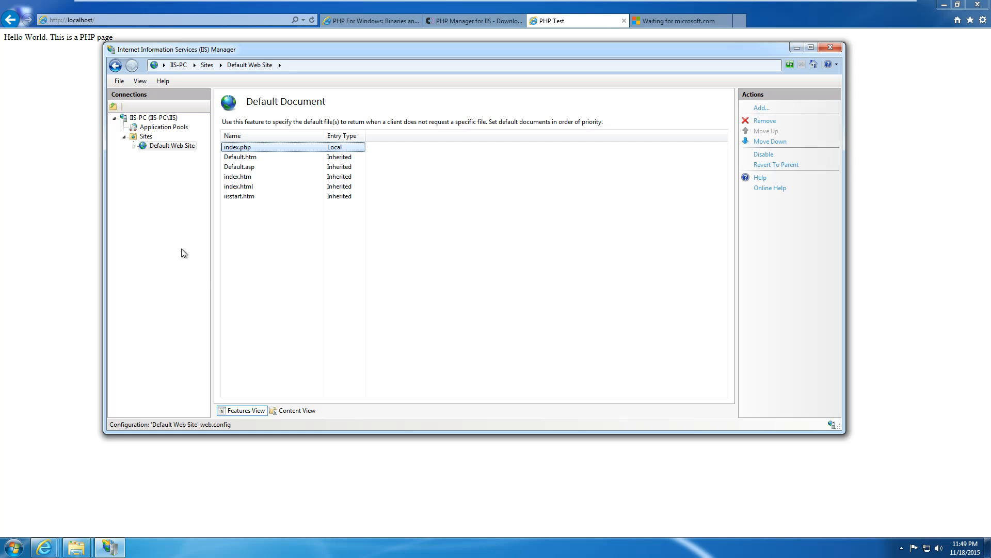
{"action": "left_click", "coordinate": [158, 146]}
{"action": "double_click", "coordinate": [326, 253]}
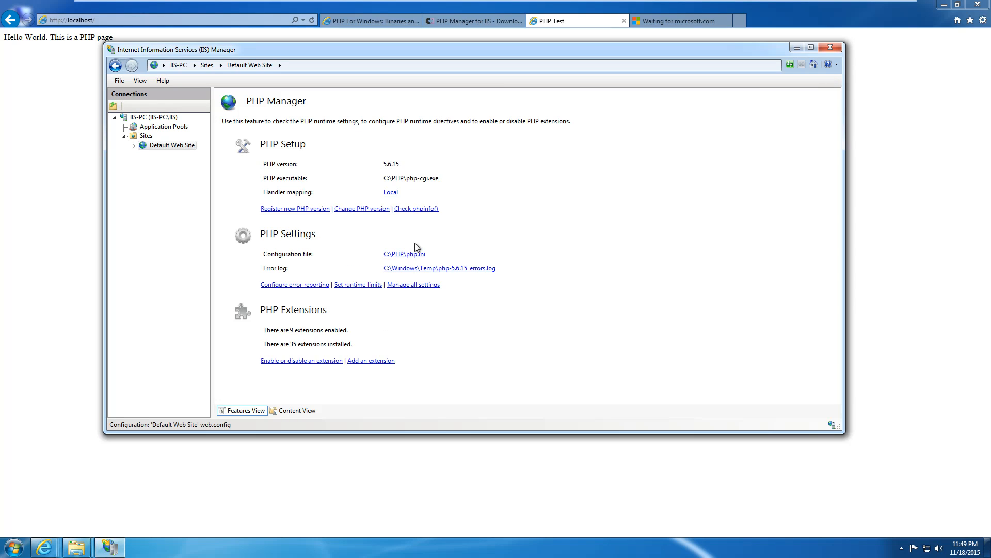
{"action": "left_click", "coordinate": [417, 208]}
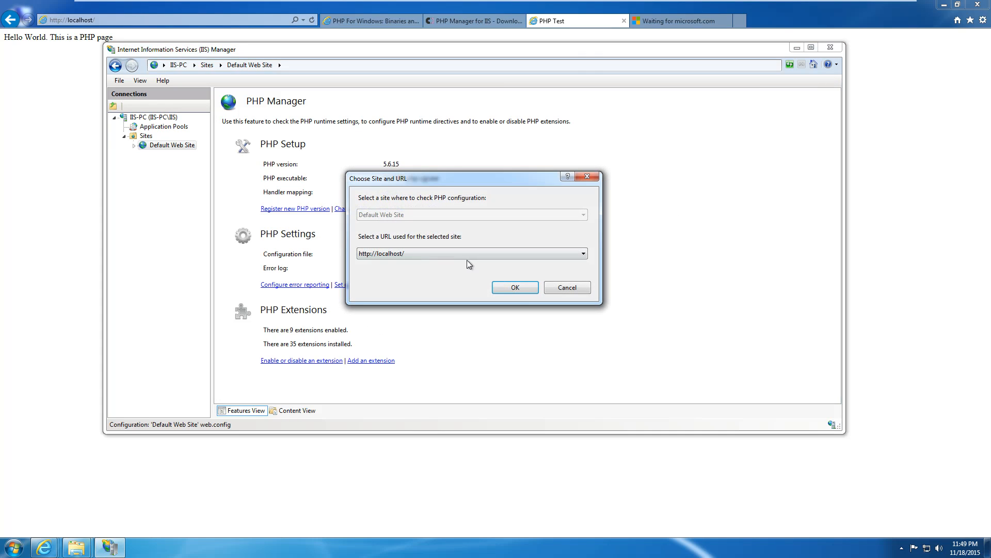
{"action": "left_click", "coordinate": [513, 287]}
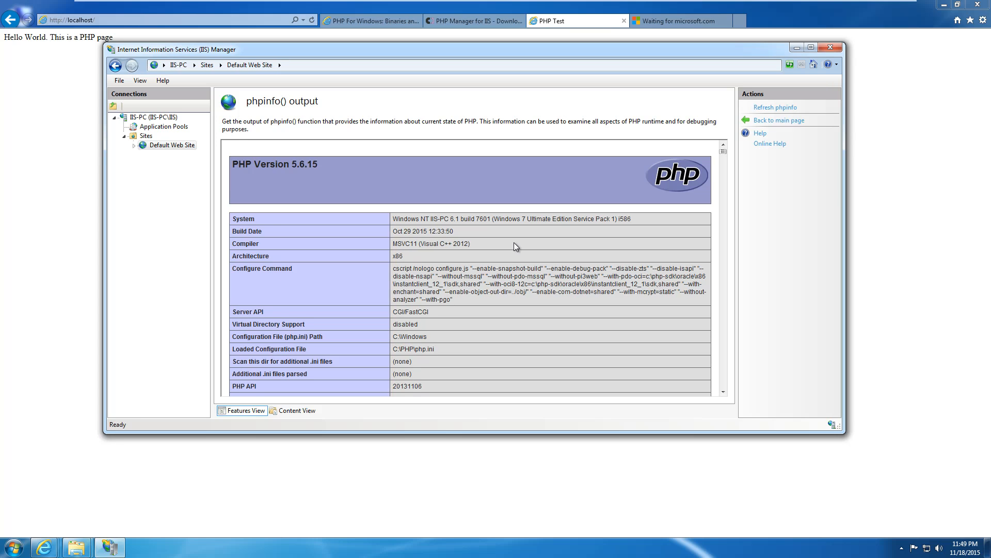
Review the phpinfo output showing PHP Version 5.6.15, then return to the Default Web Site home.
{"action": "scroll", "coordinate": [513, 242], "scroll_direction": "down", "scroll_amount": 20}
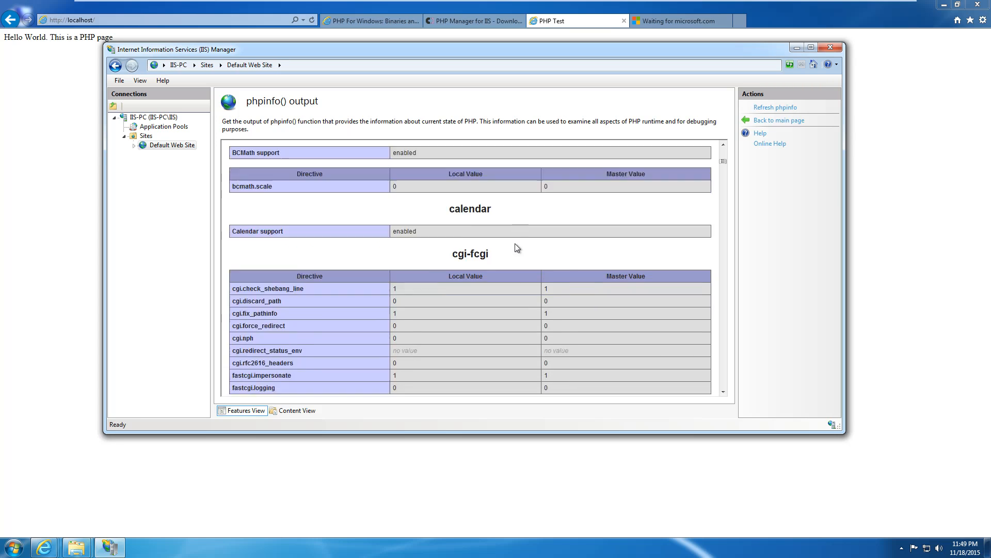
{"action": "scroll", "coordinate": [519, 243], "scroll_direction": "down", "scroll_amount": 10}
{"action": "scroll", "coordinate": [540, 239], "scroll_direction": "up", "scroll_amount": 5}
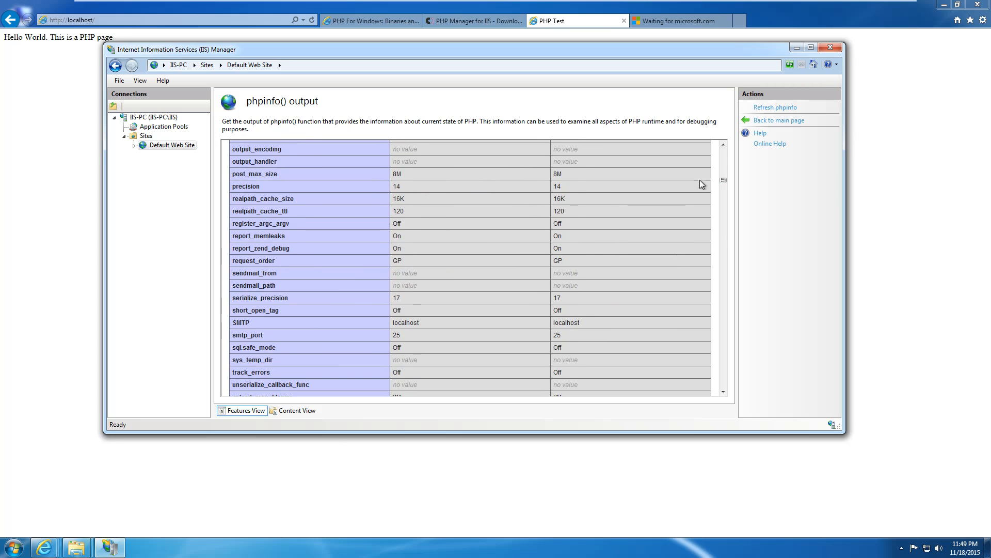
{"action": "left_click_drag", "start_coordinate": [724, 180], "coordinate": [732, 153]}
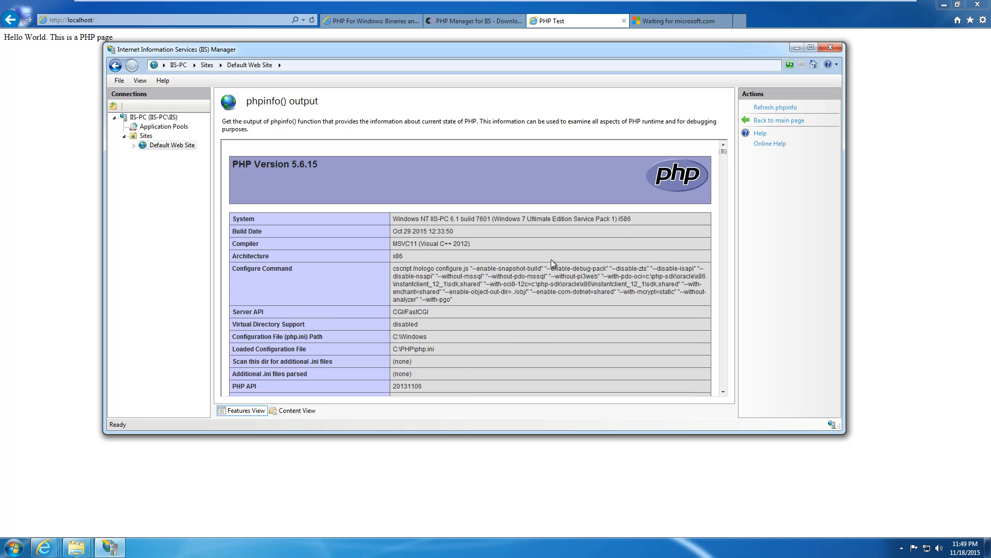
{"action": "scroll", "coordinate": [551, 260], "scroll_direction": "down", "scroll_amount": 3}
{"action": "scroll", "coordinate": [561, 253], "scroll_direction": "up", "scroll_amount": 3}
{"action": "left_click", "coordinate": [163, 144]}
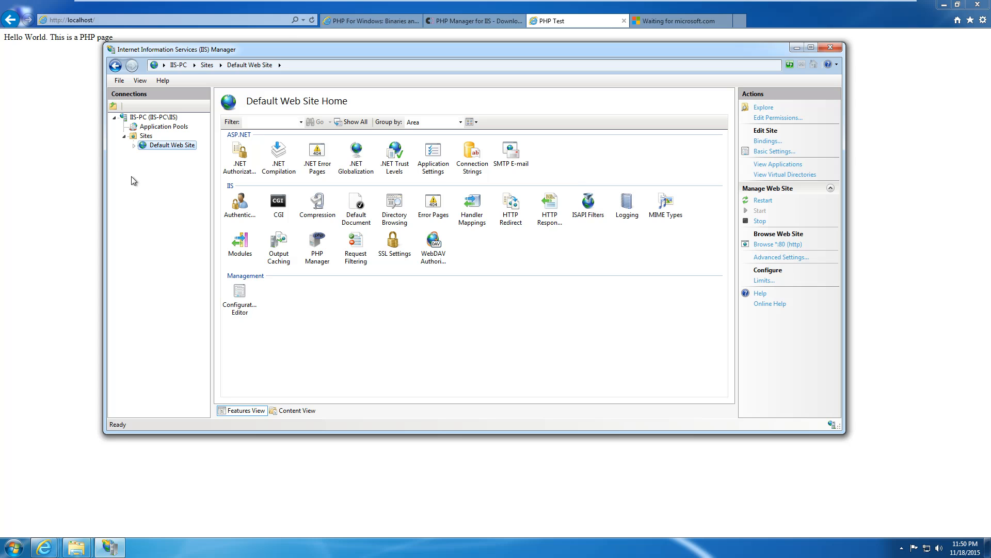
Search Bing for 'my sql for windows' and open the 'MySQL :: MySQL on Windows' result.
{"action": "left_click", "coordinate": [78, 176]}
{"action": "left_click", "coordinate": [640, 22]}
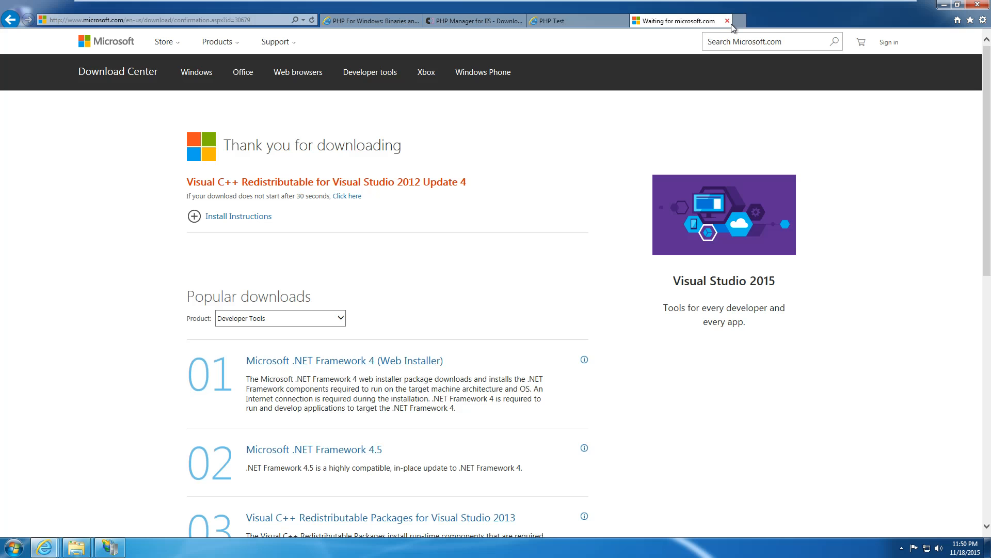
{"action": "left_click", "coordinate": [234, 19]}
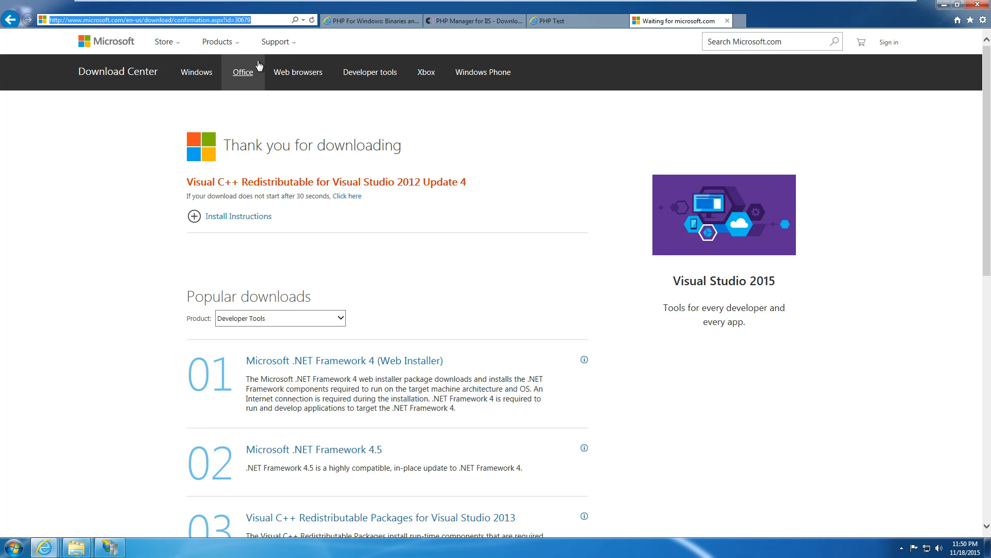
{"action": "type", "text": "my sql "}
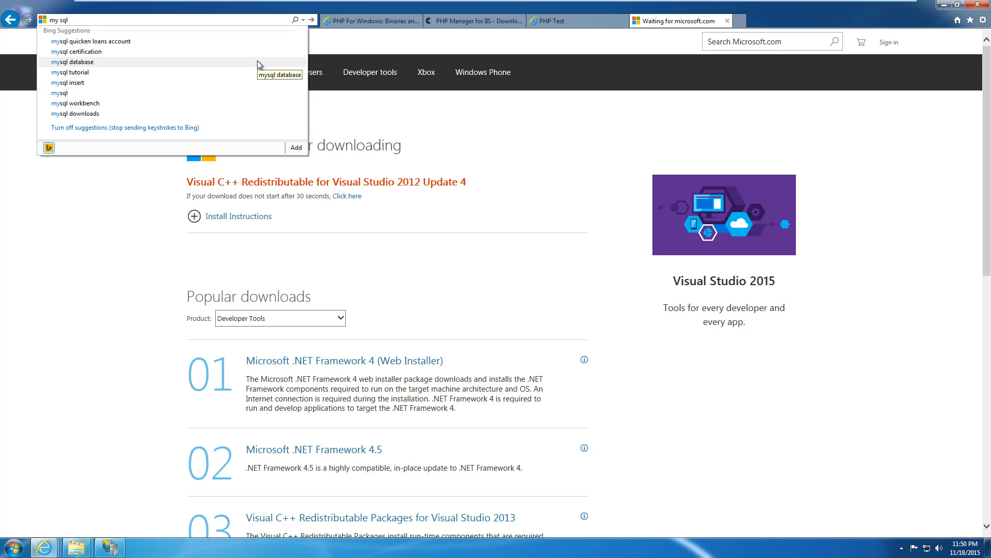
{"action": "type", "text": "for windows"}
{"action": "key", "text": "Return"}
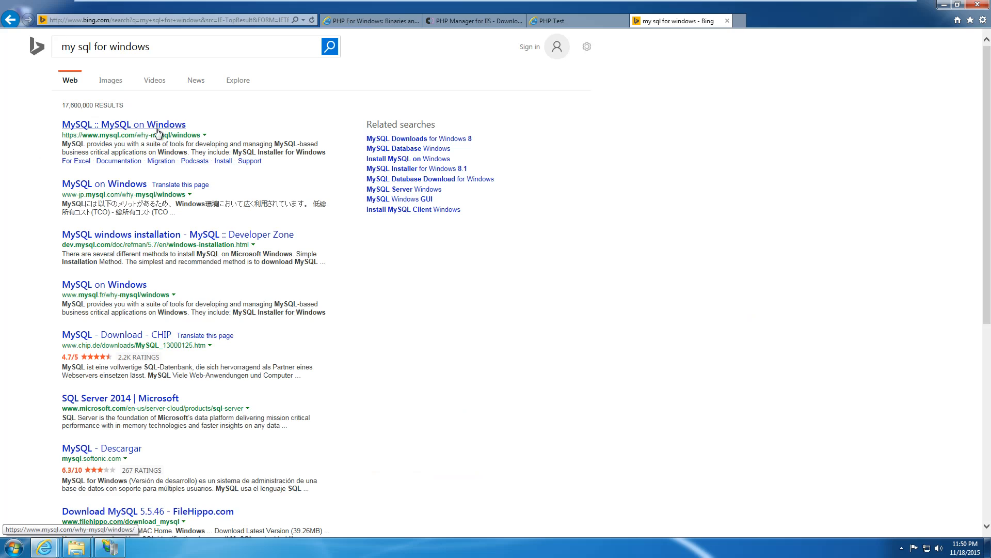
{"action": "left_click", "coordinate": [132, 134]}
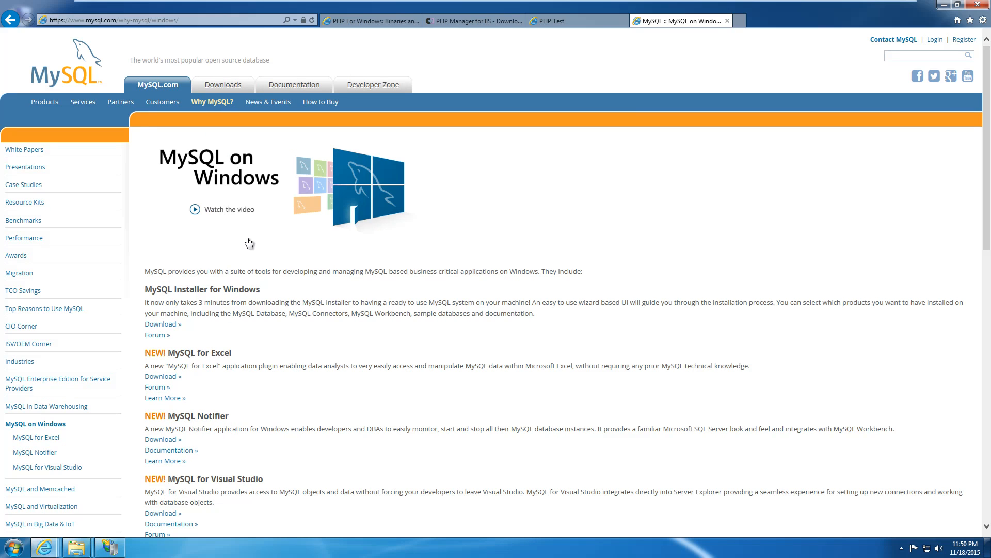
Go to the MySQL Downloads page and into Community (GPL) Downloads.
{"action": "left_click", "coordinate": [235, 86]}
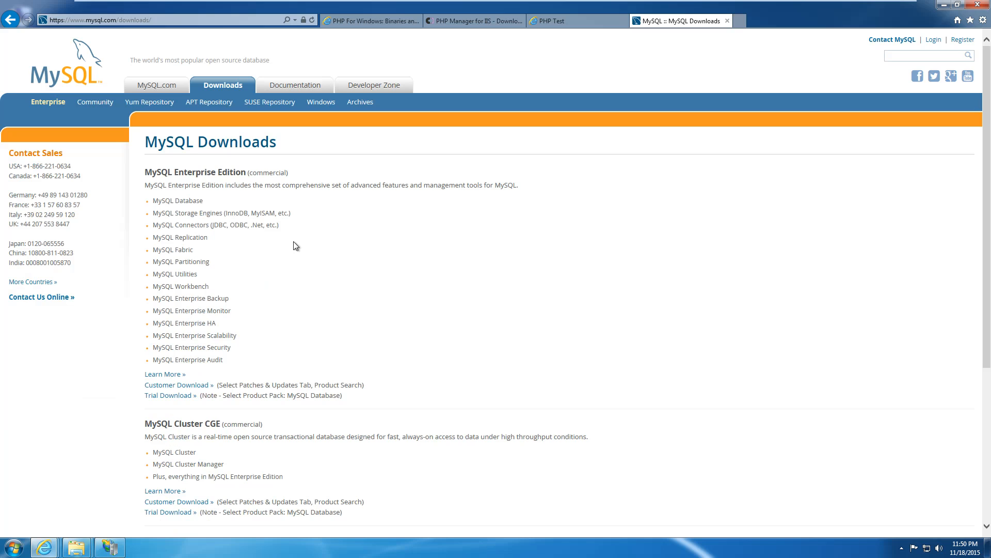
{"action": "scroll", "coordinate": [302, 253], "scroll_direction": "down", "scroll_amount": 3}
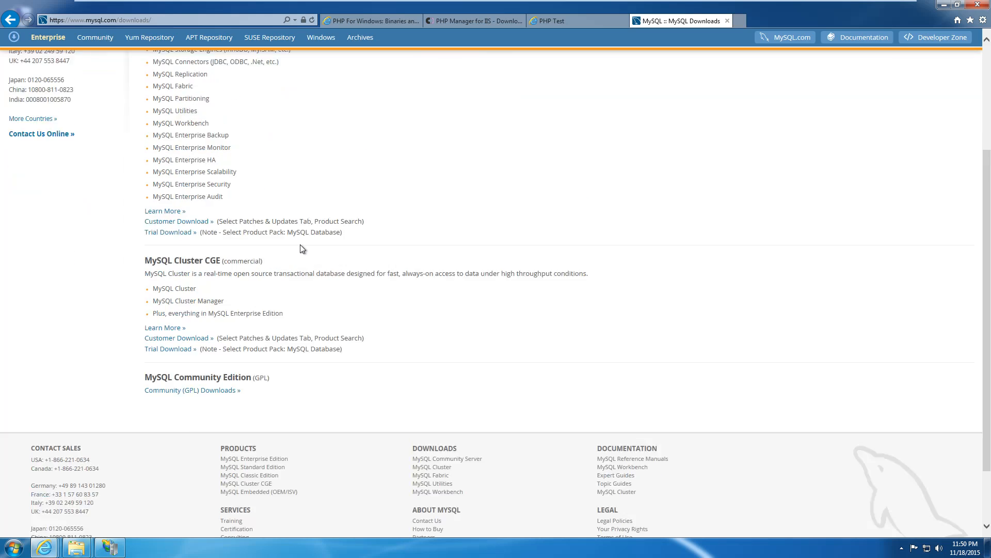
{"action": "scroll", "coordinate": [301, 245], "scroll_direction": "up", "scroll_amount": 3}
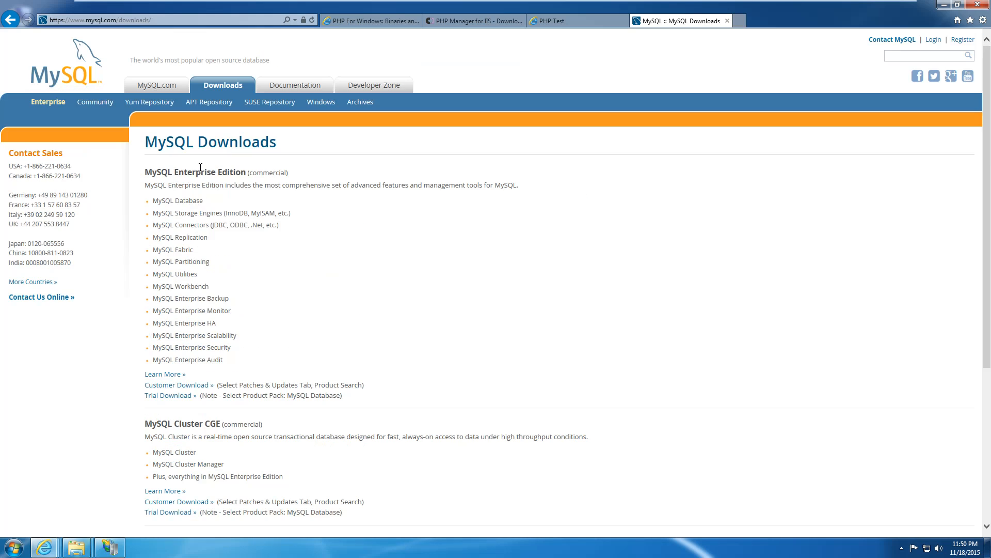
{"action": "left_click_drag", "start_coordinate": [206, 171], "coordinate": [244, 177]}
{"action": "left_click", "coordinate": [245, 185]}
{"action": "scroll", "coordinate": [270, 225], "scroll_direction": "down", "scroll_amount": 3}
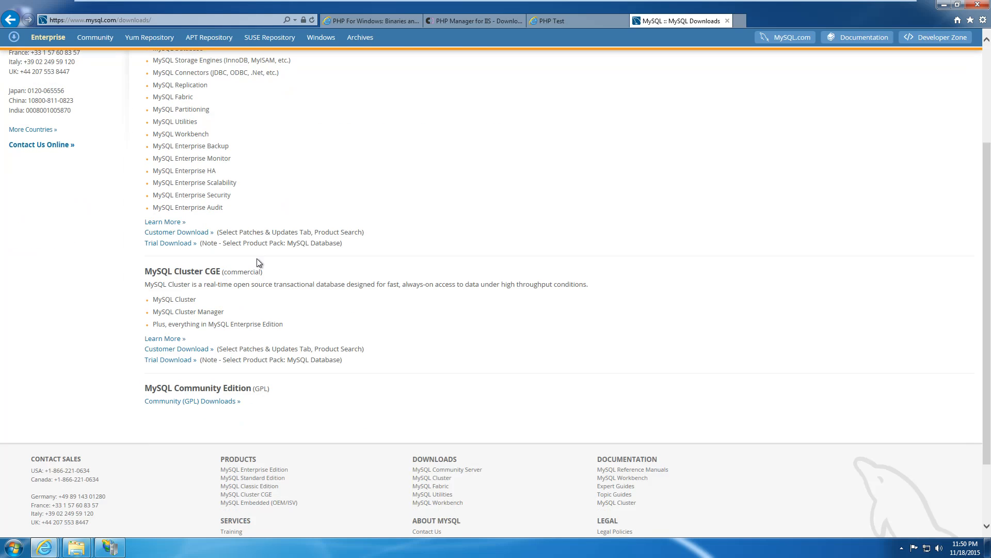
{"action": "left_click", "coordinate": [174, 402]}
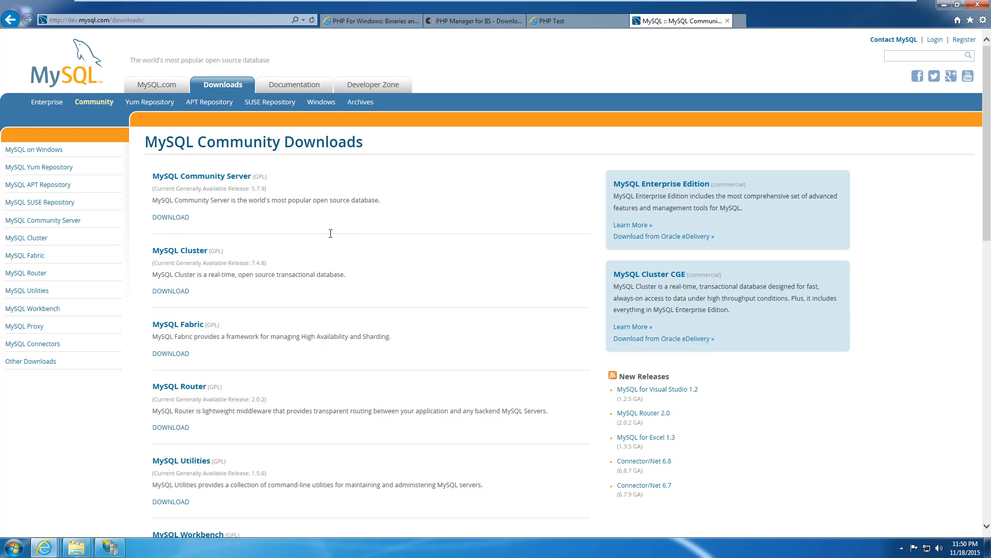
Open MySQL Community Server, then the MySQL Installer 5.7 page, and download the 371.2M MSI package.
{"action": "scroll", "coordinate": [331, 233], "scroll_direction": "down", "scroll_amount": 3}
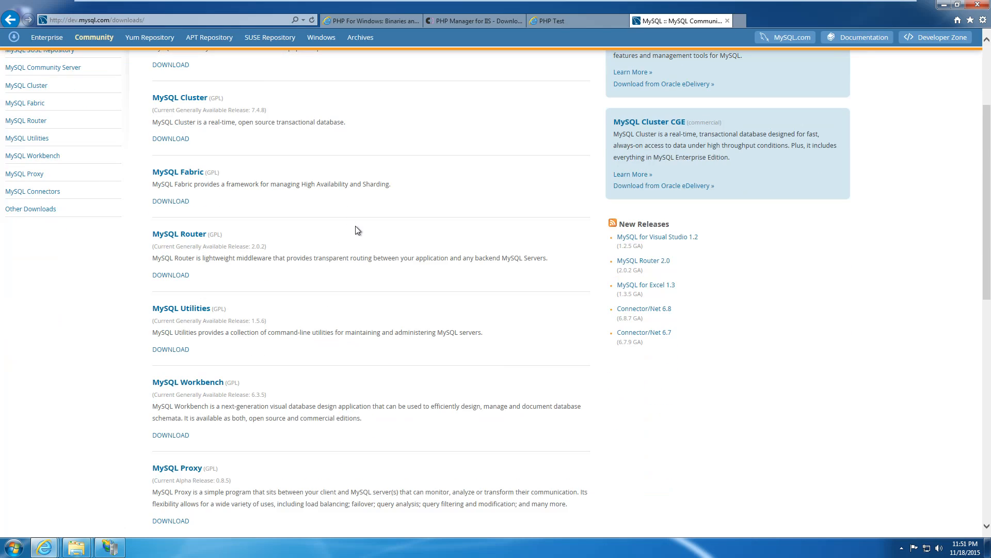
{"action": "scroll", "coordinate": [357, 230], "scroll_direction": "up", "scroll_amount": 3}
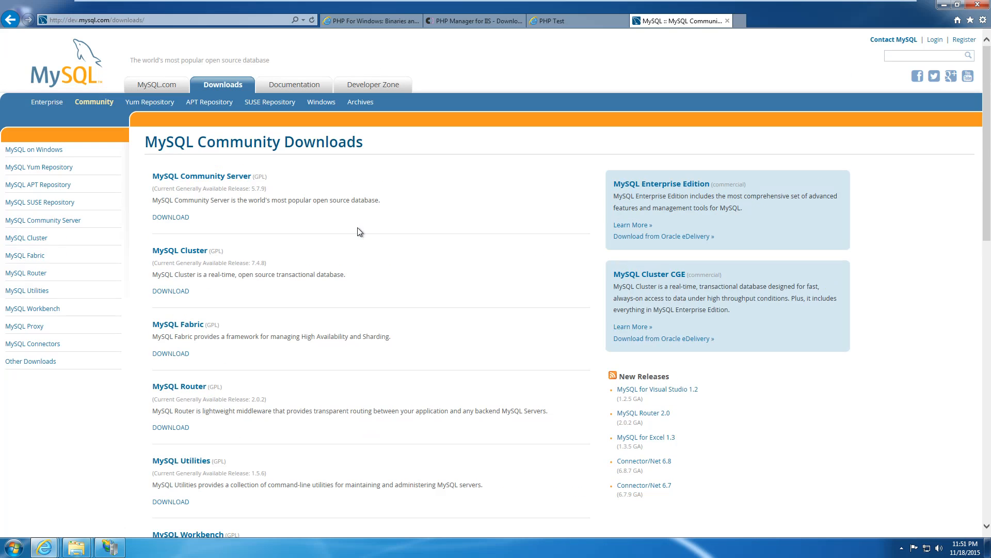
{"action": "left_click", "coordinate": [223, 178]}
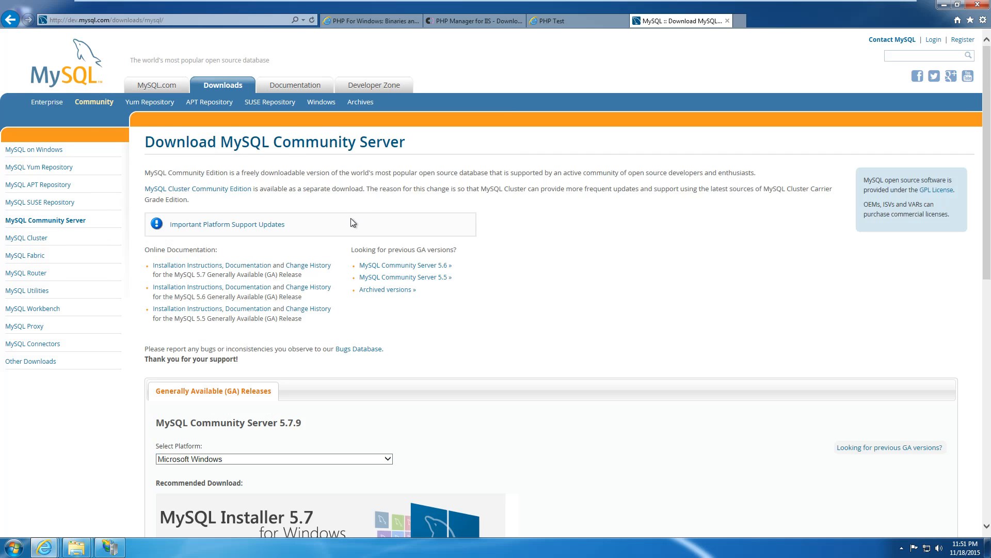
{"action": "scroll", "coordinate": [398, 269], "scroll_direction": "down", "scroll_amount": 5}
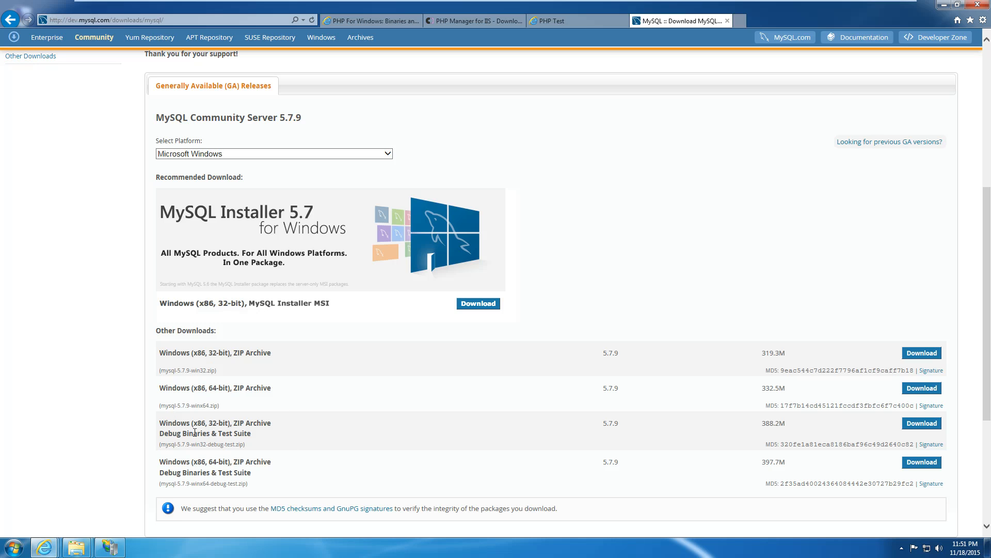
{"action": "left_click", "coordinate": [472, 308]}
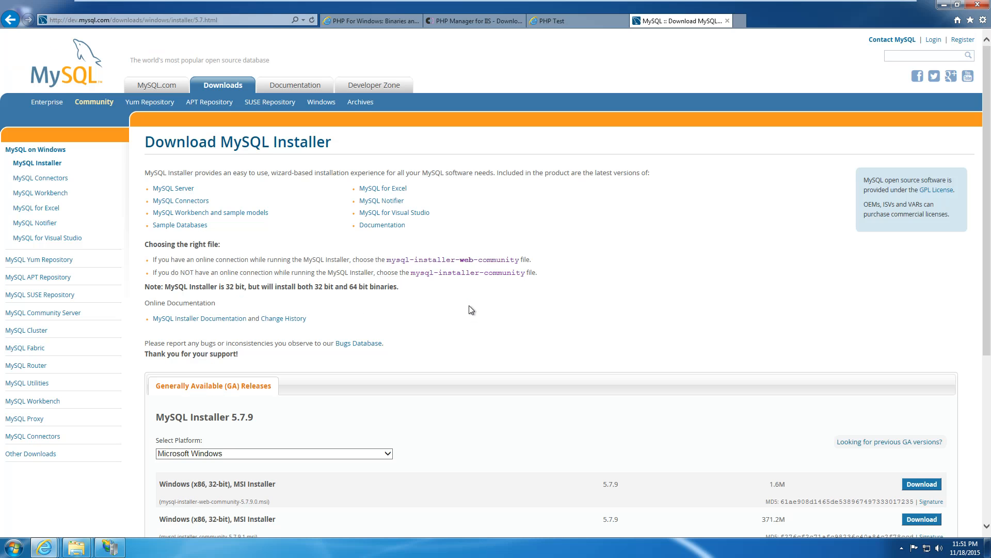
{"action": "scroll", "coordinate": [472, 310], "scroll_direction": "down", "scroll_amount": 5}
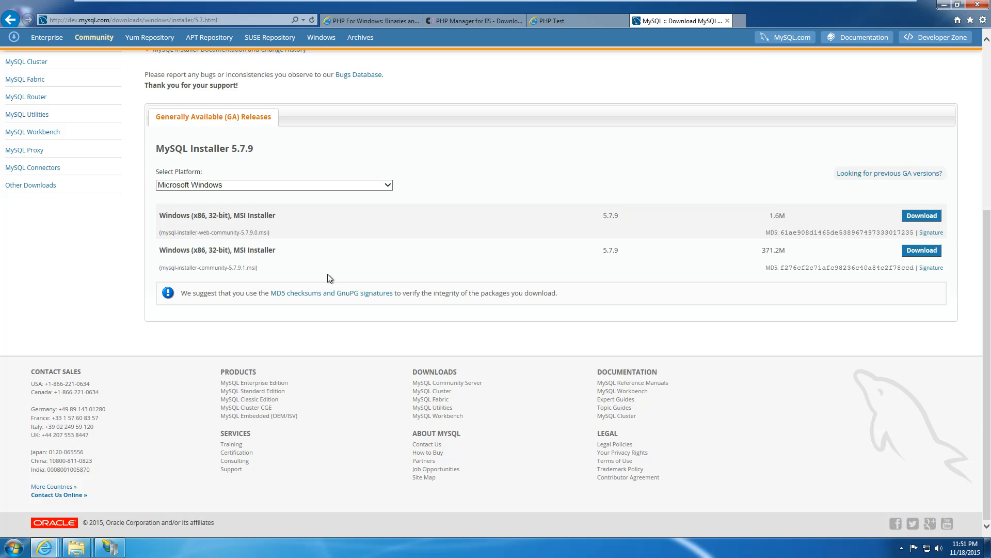
{"action": "left_click", "coordinate": [924, 251]}
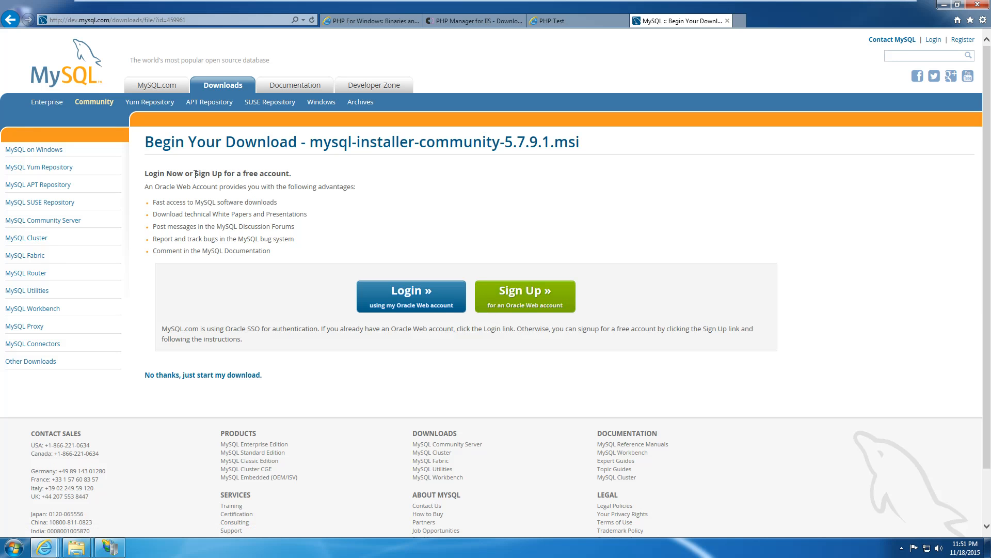
Skip signing in and save mysql-installer-community-5.7.9.1.msi to the Desktop.
{"action": "left_click_drag", "start_coordinate": [182, 172], "coordinate": [244, 173]}
{"action": "left_click", "coordinate": [279, 186]}
{"action": "left_click", "coordinate": [164, 377]}
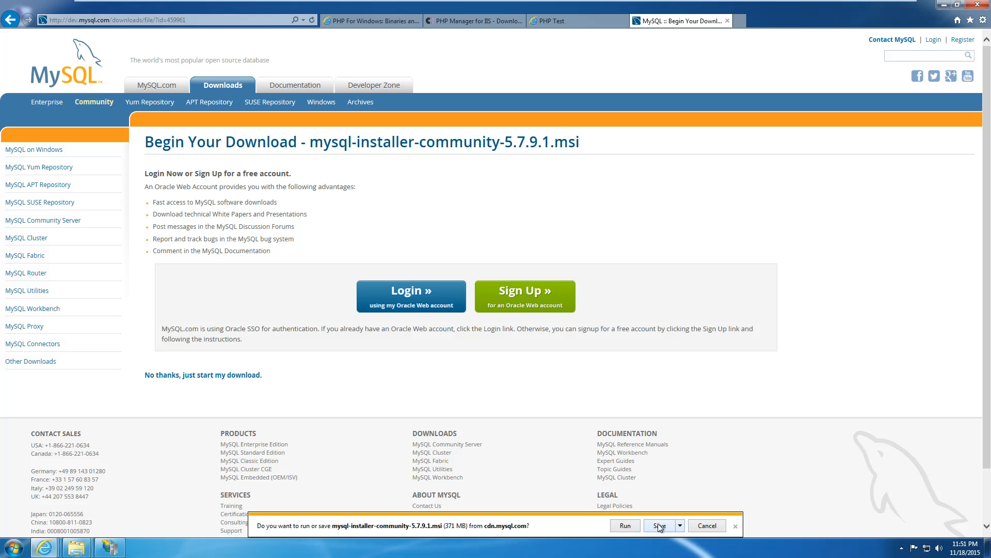
{"action": "left_click", "coordinate": [680, 526]}
{"action": "left_click", "coordinate": [715, 508]}
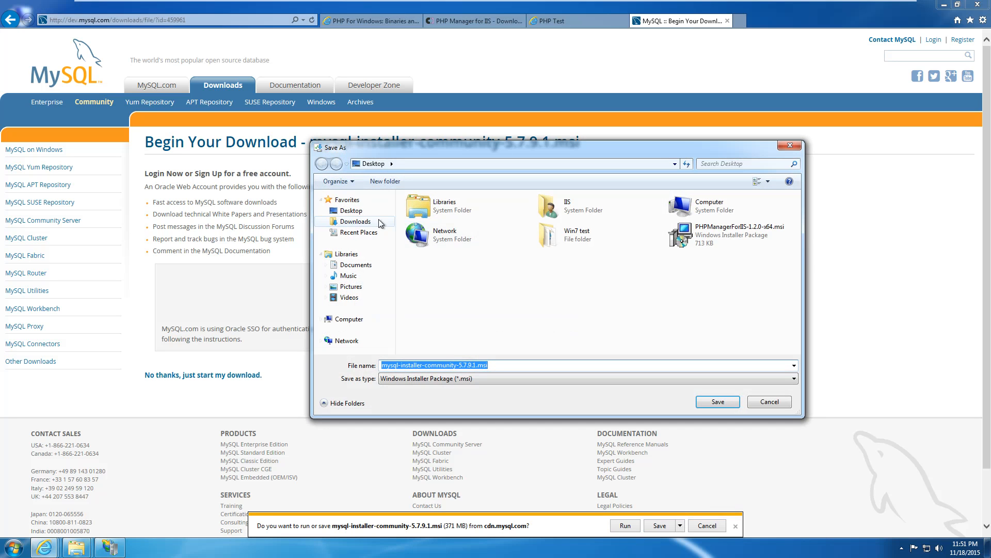
{"action": "left_click", "coordinate": [718, 402]}
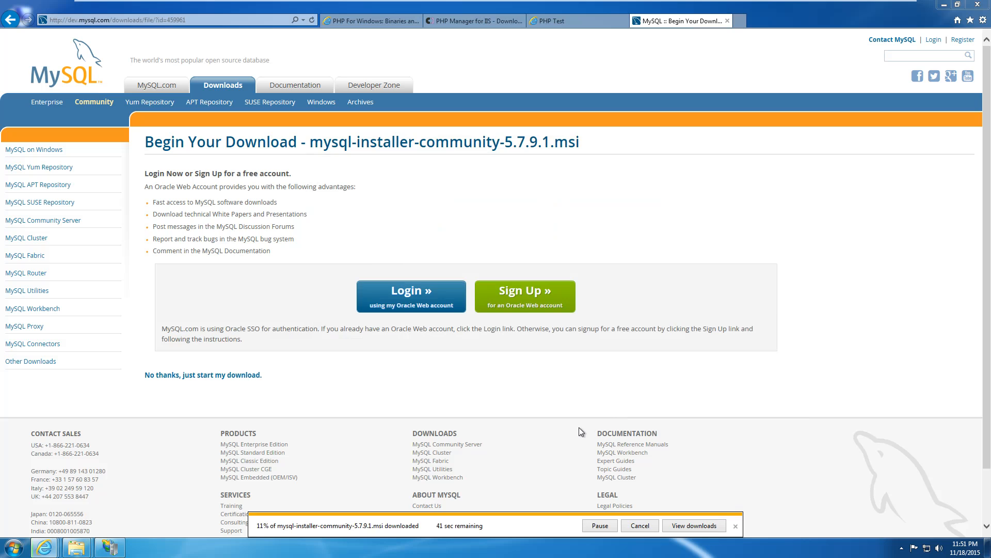
Show the downloads list and bring the wwwroot Explorer window forward.
{"action": "left_click", "coordinate": [690, 525]}
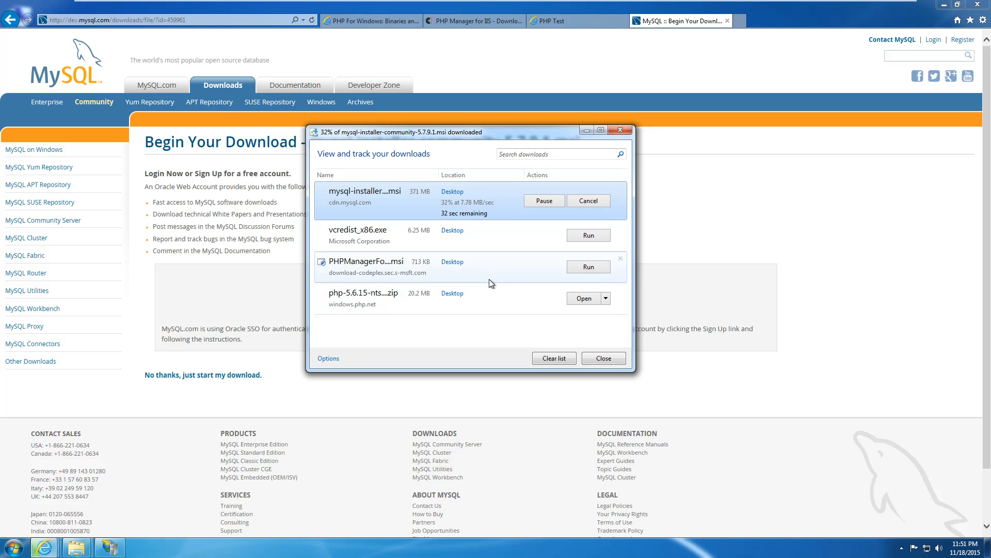
{"action": "mouse_move", "coordinate": [76, 548]}
{"action": "left_click", "coordinate": [77, 488]}
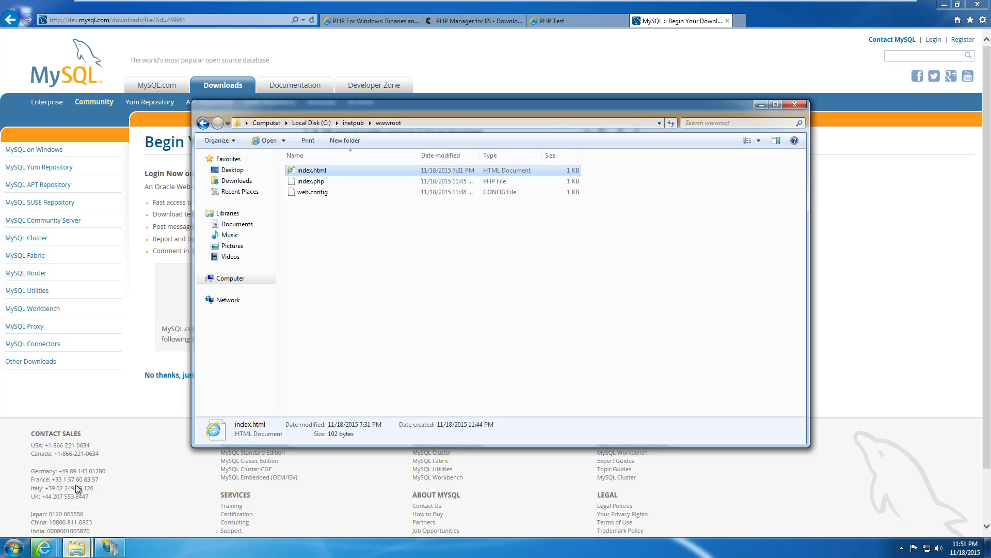
Permanently delete index.html and index.php, leaving web.config, then switch to the PHP For Windows tab.
{"action": "left_click", "coordinate": [323, 253]}
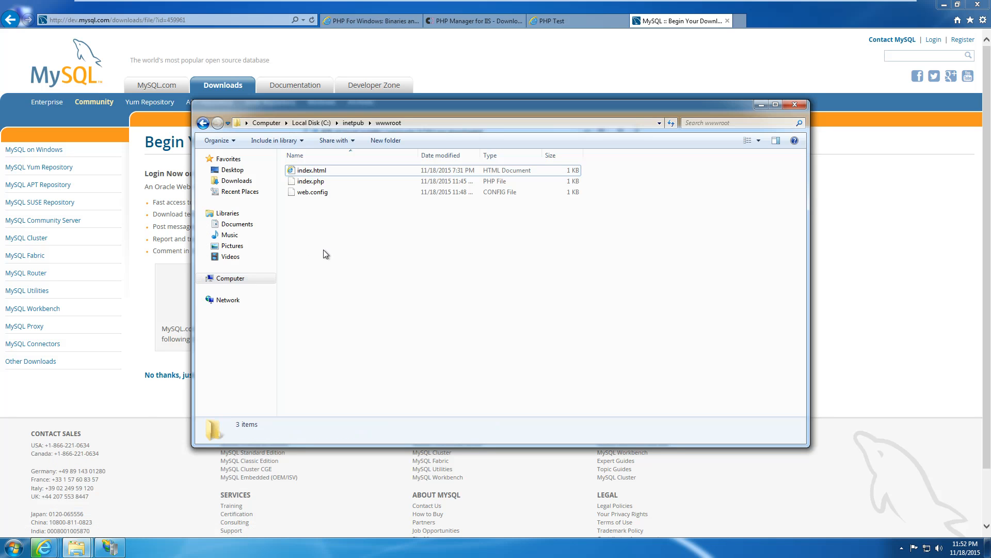
{"action": "left_click", "coordinate": [327, 192]}
{"action": "left_click", "coordinate": [324, 181]}
{"action": "left_click", "coordinate": [329, 171], "text": "ctrl"}
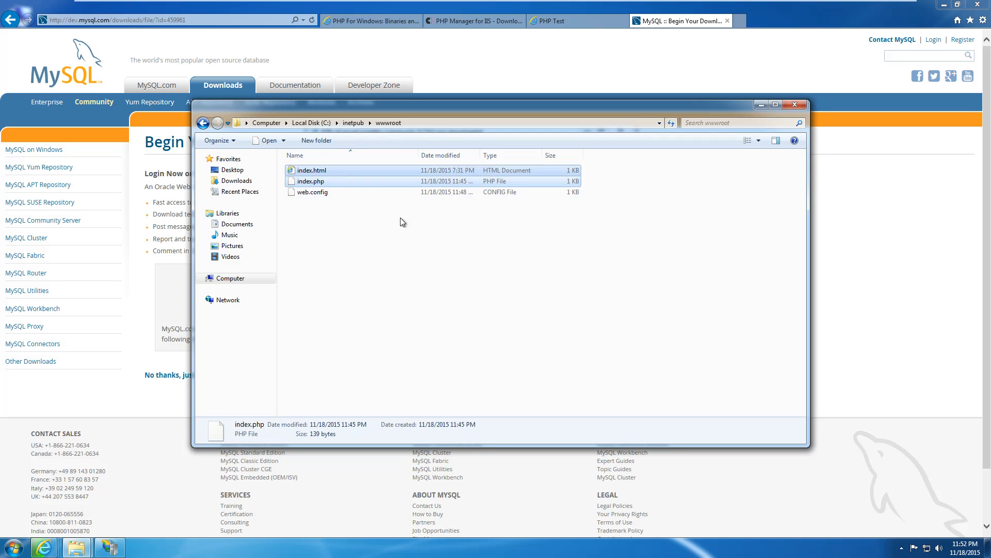
{"action": "key", "text": "shift+Delete"}
{"action": "key", "text": "Return"}
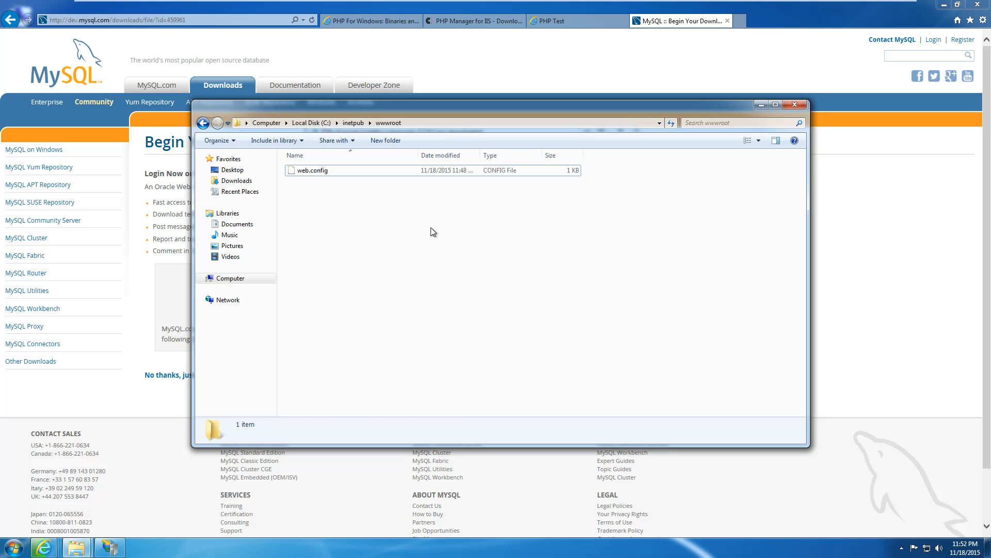
{"action": "left_click", "coordinate": [408, 19]}
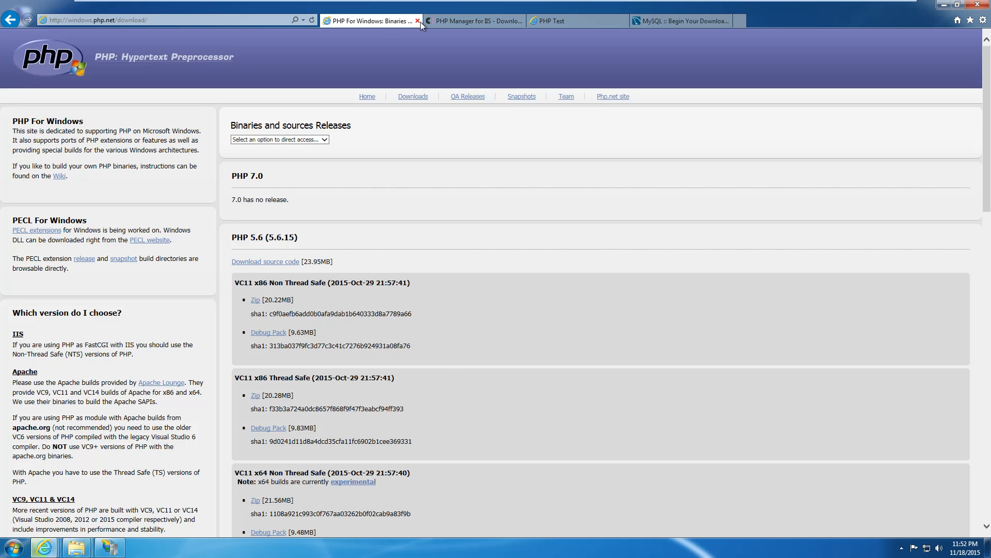
Close the two PHP tabs and reload localhost, which now shows HTTP Error 403.14 – Forbidden.
{"action": "left_click", "coordinate": [417, 21]}
{"action": "left_click", "coordinate": [418, 21]}
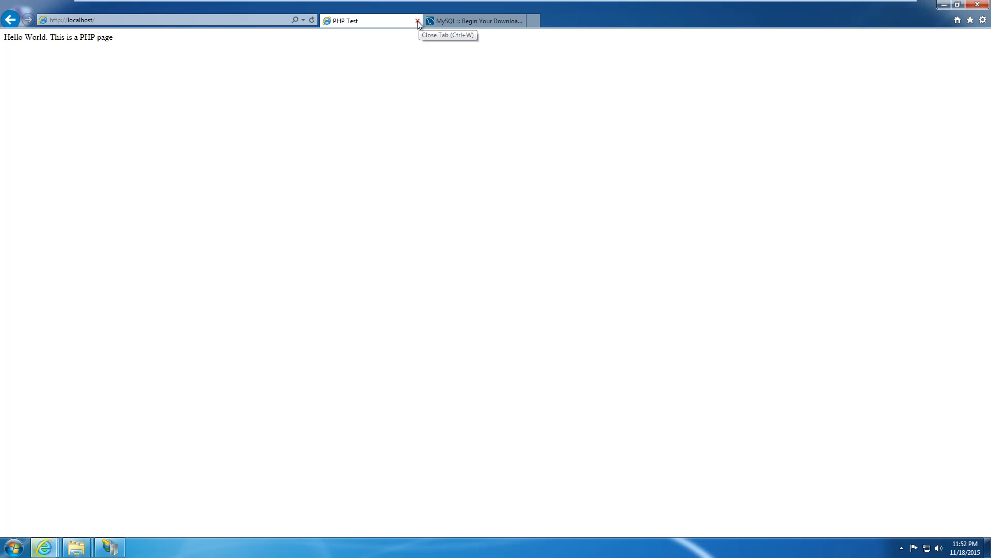
{"action": "left_click", "coordinate": [266, 20]}
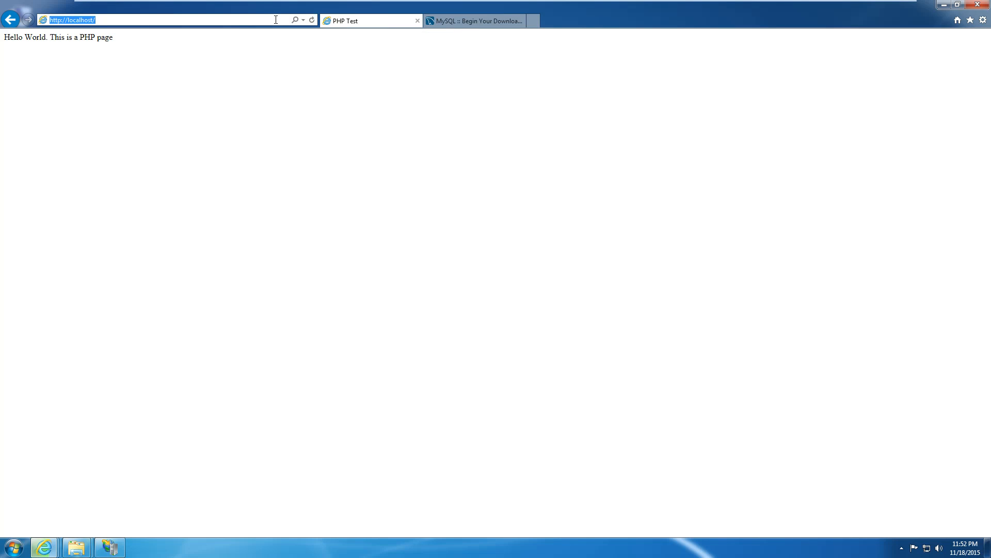
{"action": "key", "text": "Return"}
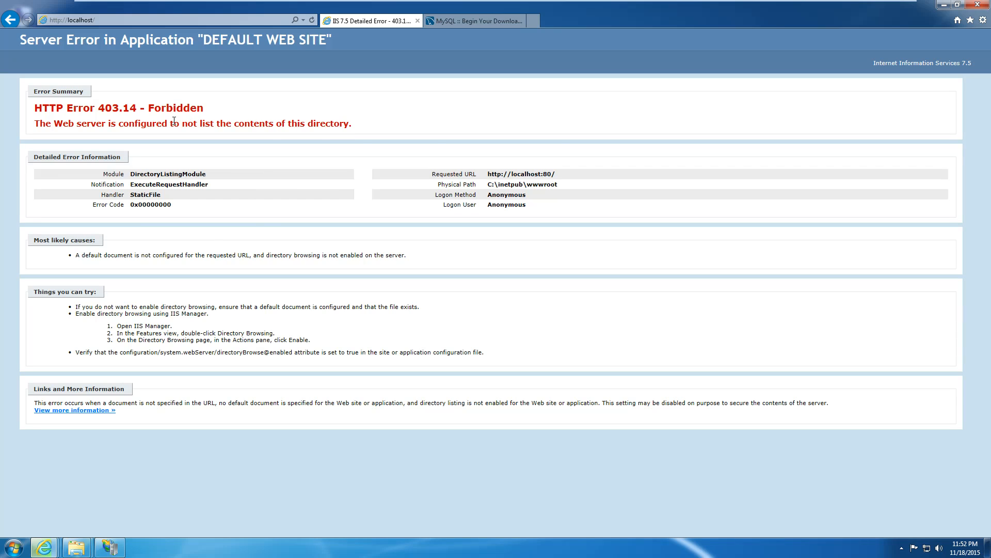
Close the MySQL download tab and run the downloaded mysql-installer from the downloads window.
{"action": "left_click", "coordinate": [454, 22]}
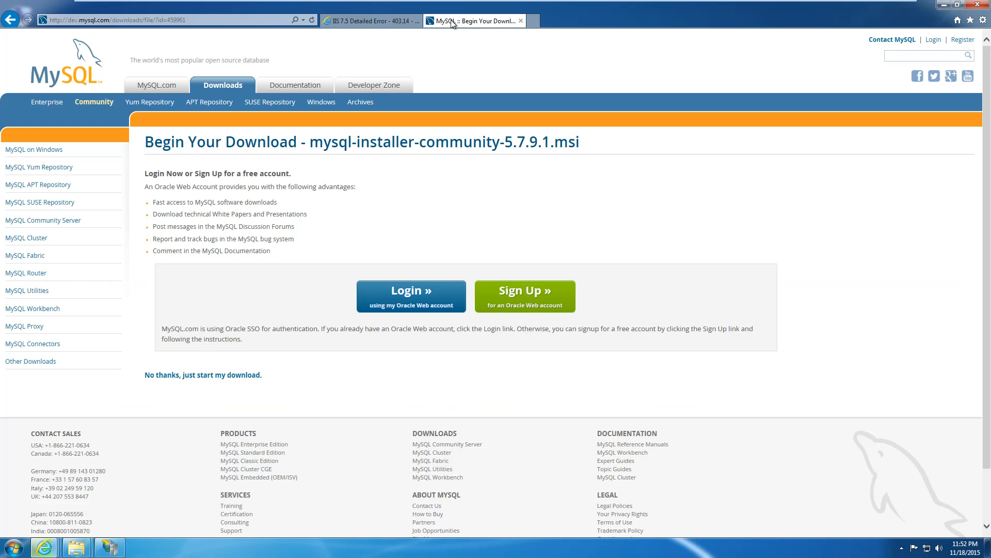
{"action": "left_click", "coordinate": [521, 21]}
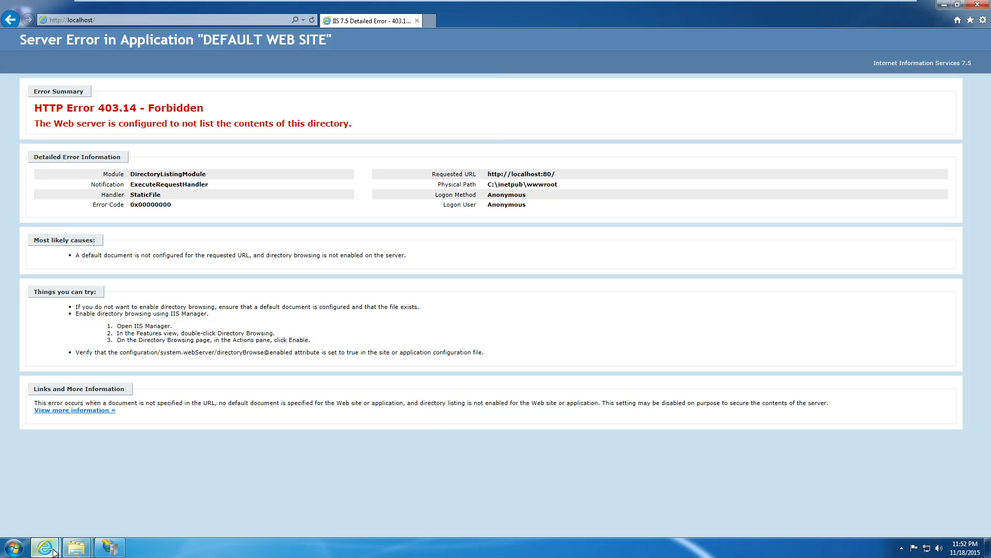
{"action": "mouse_move", "coordinate": [56, 548]}
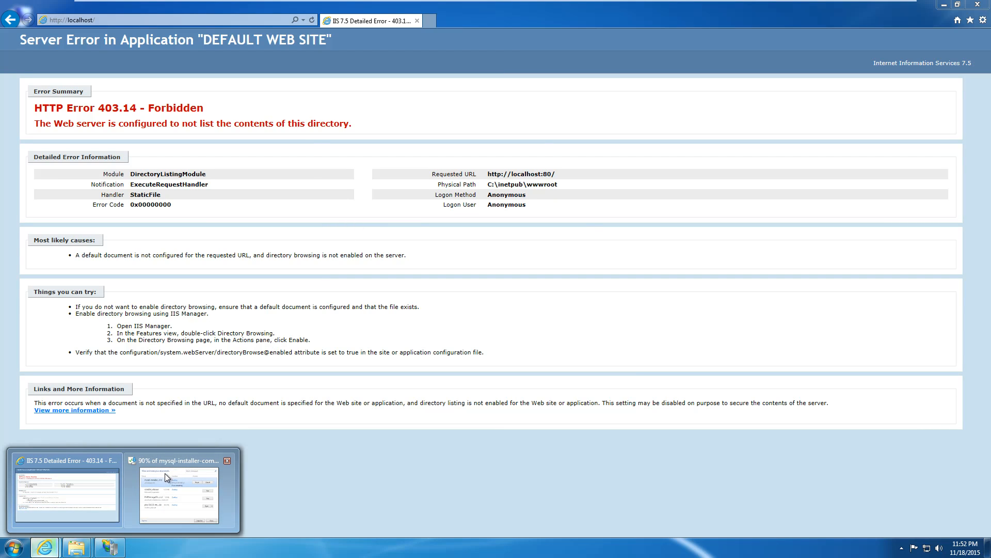
{"action": "mouse_move", "coordinate": [163, 476]}
{"action": "left_click", "coordinate": [156, 504]}
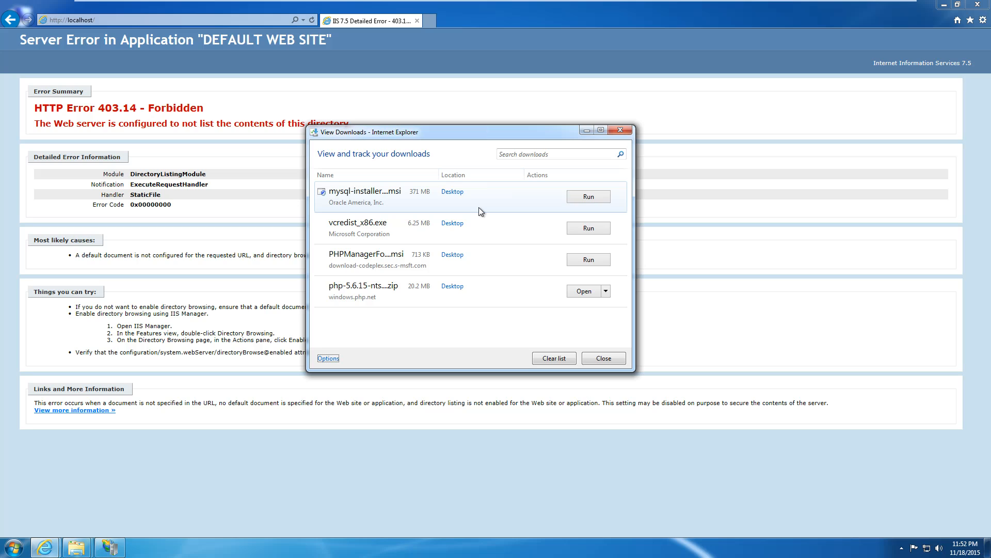
{"action": "left_click", "coordinate": [573, 198]}
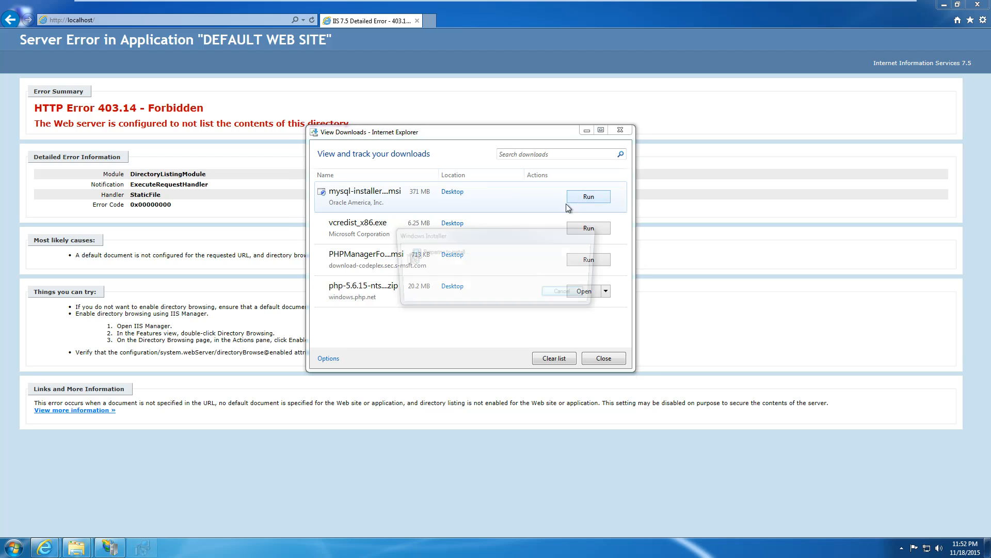
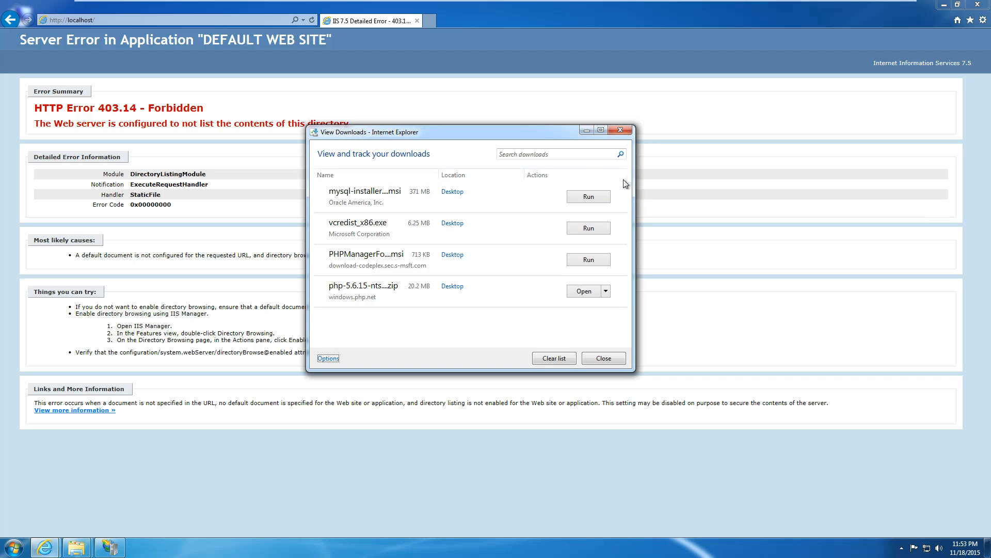
Minimize the downloads list and the 403.14 error page, then close the wwwroot folder and IIS Manager.
{"action": "left_click", "coordinate": [588, 130]}
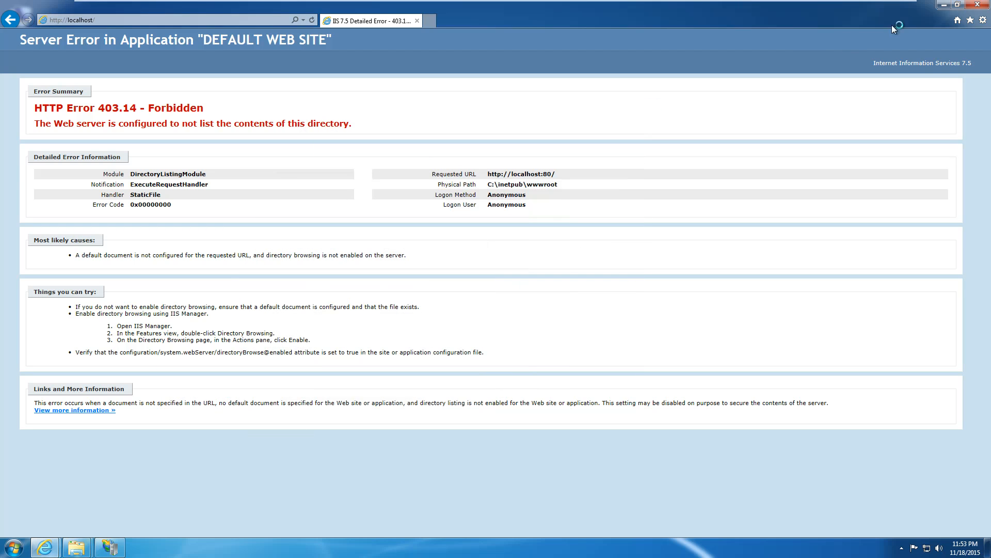
{"action": "left_click", "coordinate": [943, 5]}
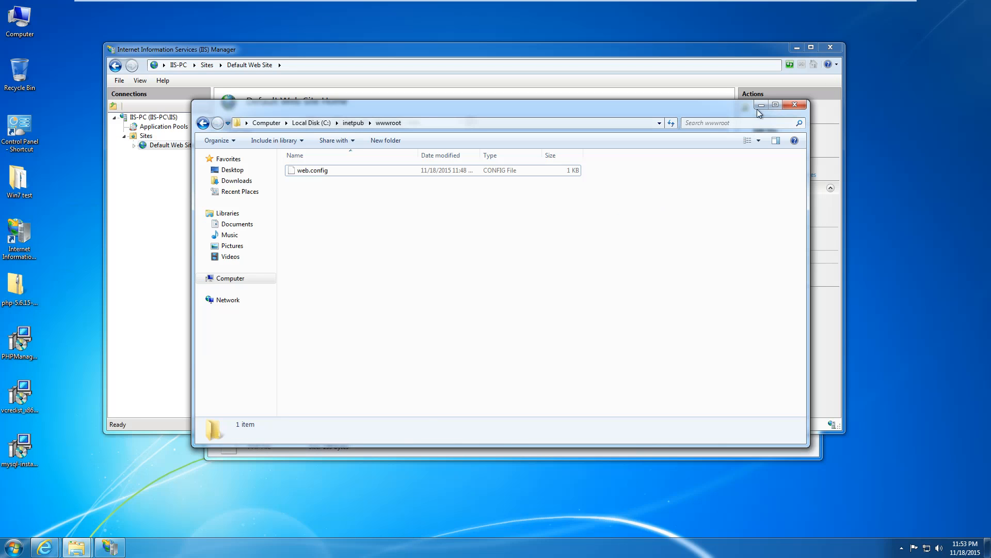
{"action": "left_click", "coordinate": [795, 104]}
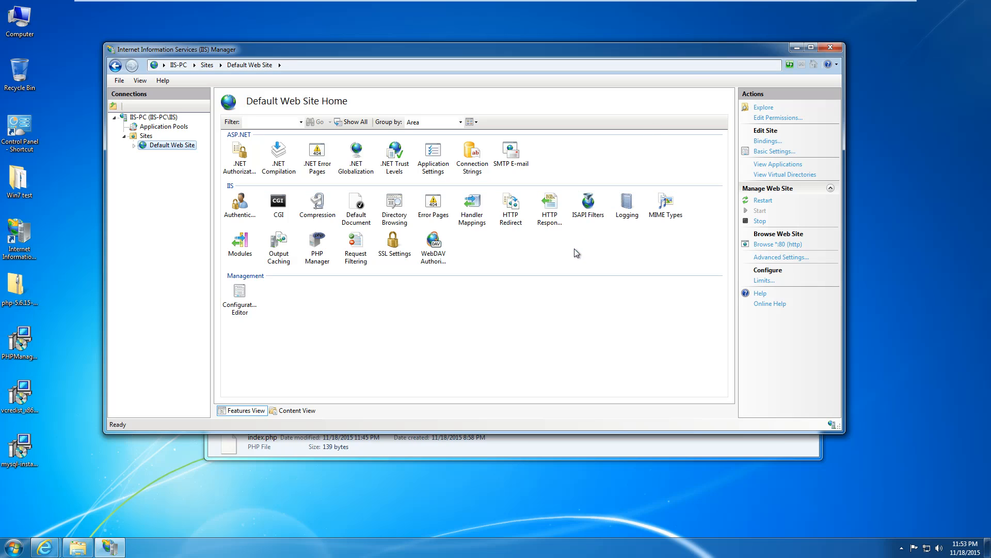
{"action": "left_click", "coordinate": [829, 48]}
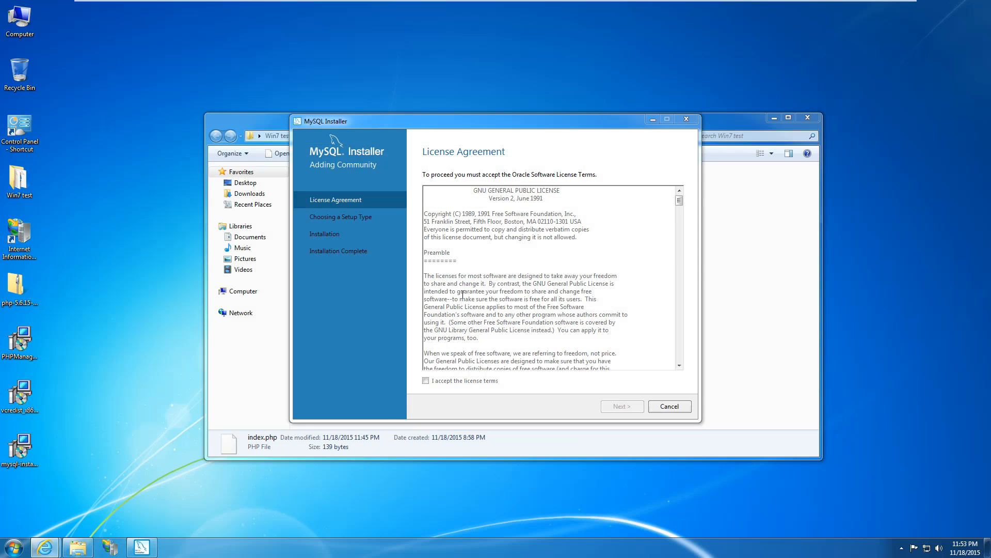
Accept the MySQL license terms and choose the Server only setup type.
{"action": "left_click", "coordinate": [467, 294]}
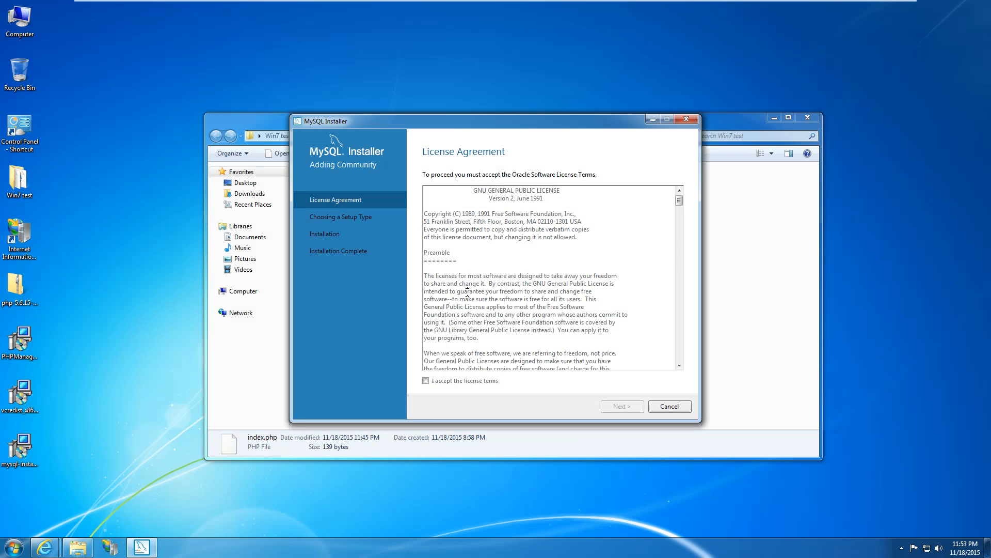
{"action": "left_click", "coordinate": [442, 382]}
{"action": "left_click", "coordinate": [633, 407]}
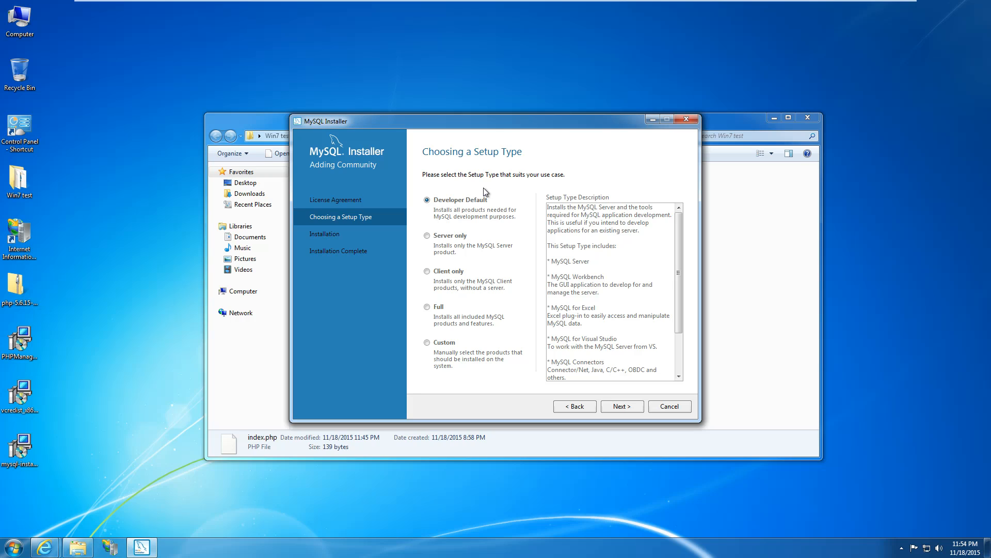
{"action": "left_click", "coordinate": [461, 239]}
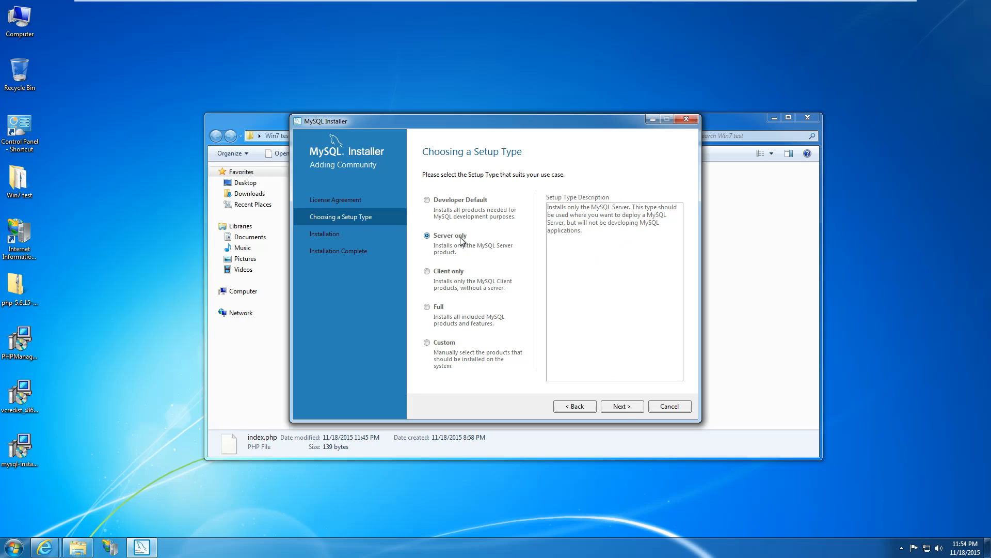
{"action": "left_click", "coordinate": [623, 406]}
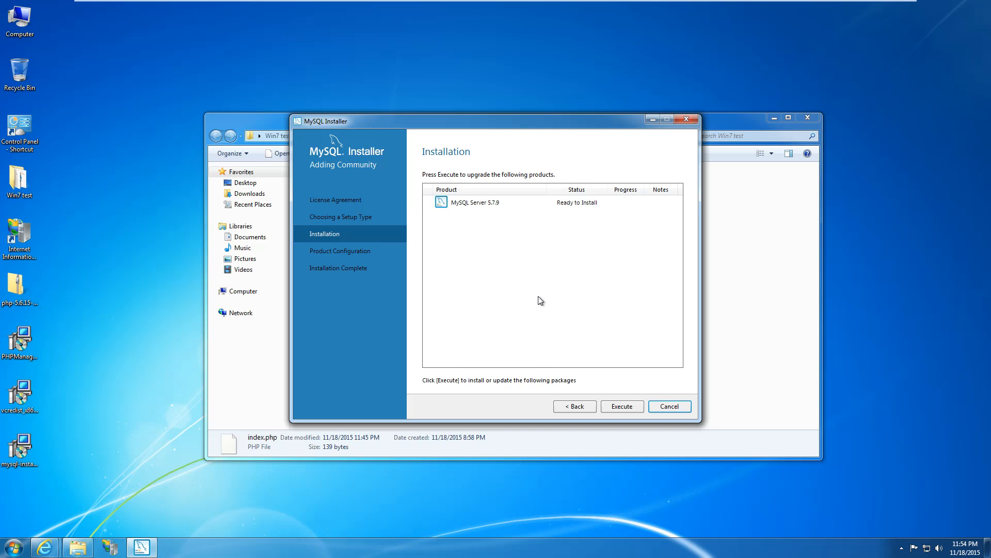
Install MySQL Server 5.7.9 while viewing the detailed log, then continue to product configuration.
{"action": "left_click", "coordinate": [609, 408]}
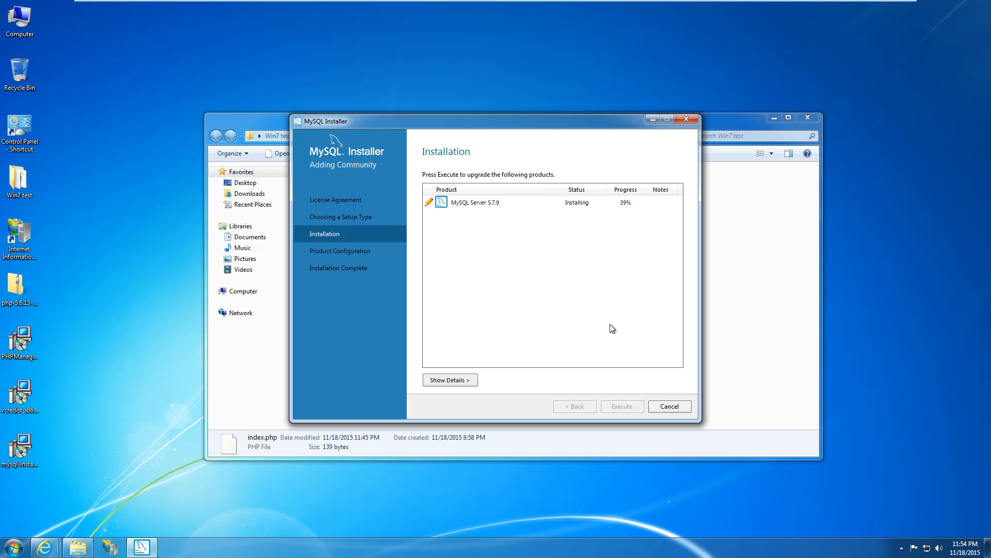
{"action": "left_click", "coordinate": [471, 380]}
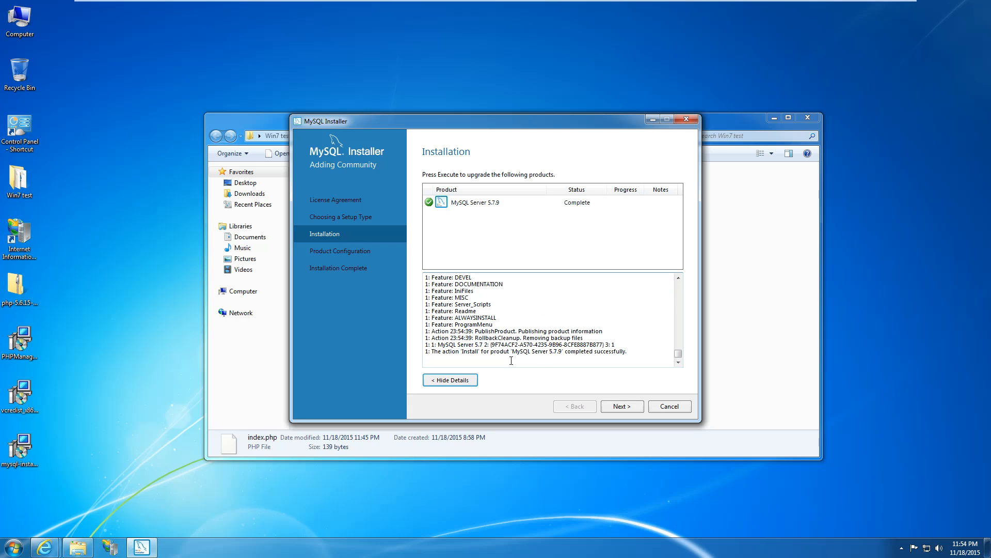
{"action": "left_click", "coordinate": [621, 406]}
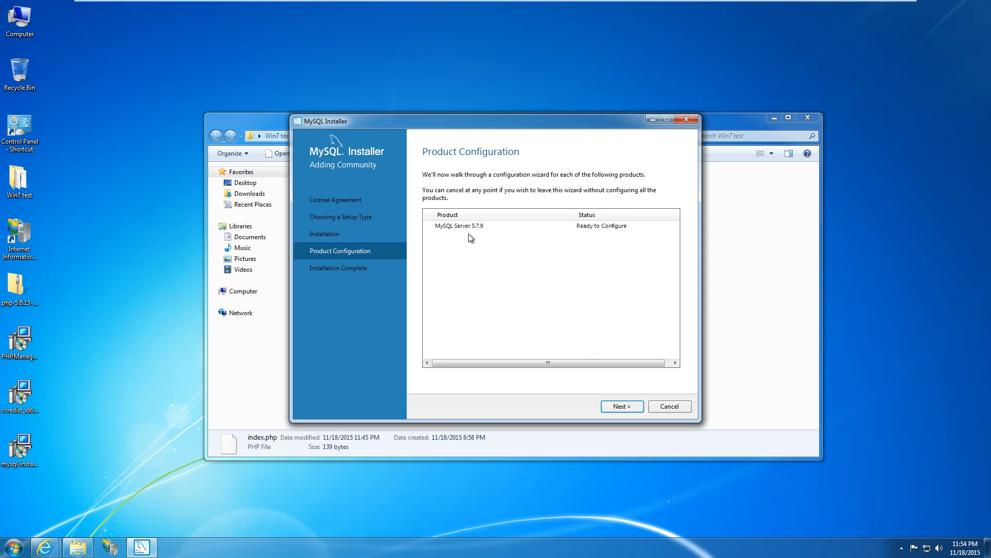
Set the server Config Type to Server Machine, keeping TCP/IP port 3306.
{"action": "left_click", "coordinate": [623, 407]}
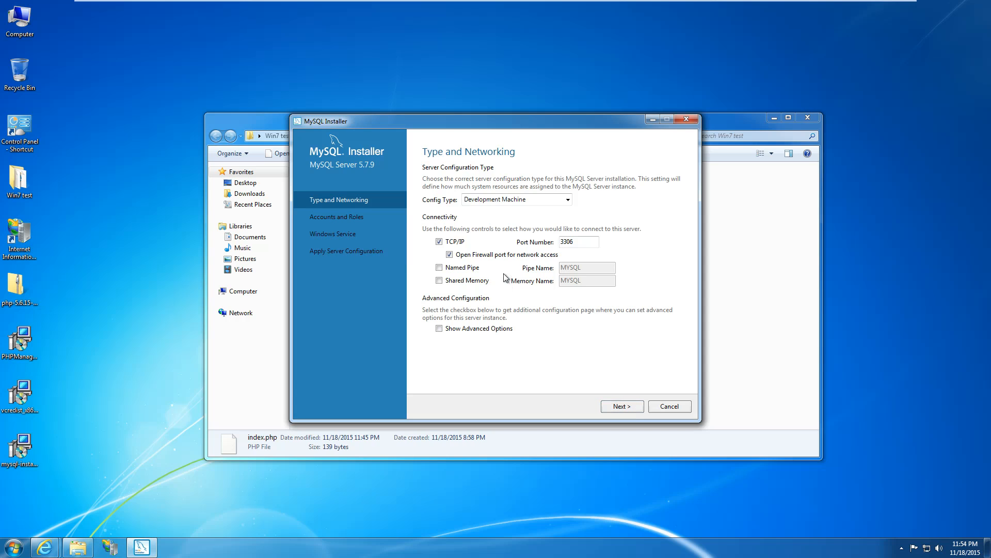
{"action": "left_click", "coordinate": [505, 200]}
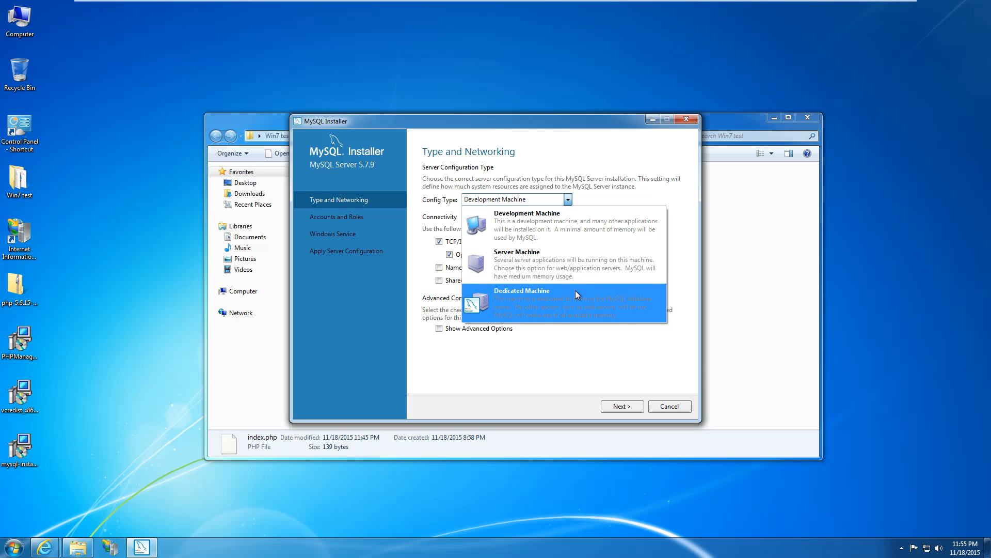
{"action": "left_click", "coordinate": [575, 275]}
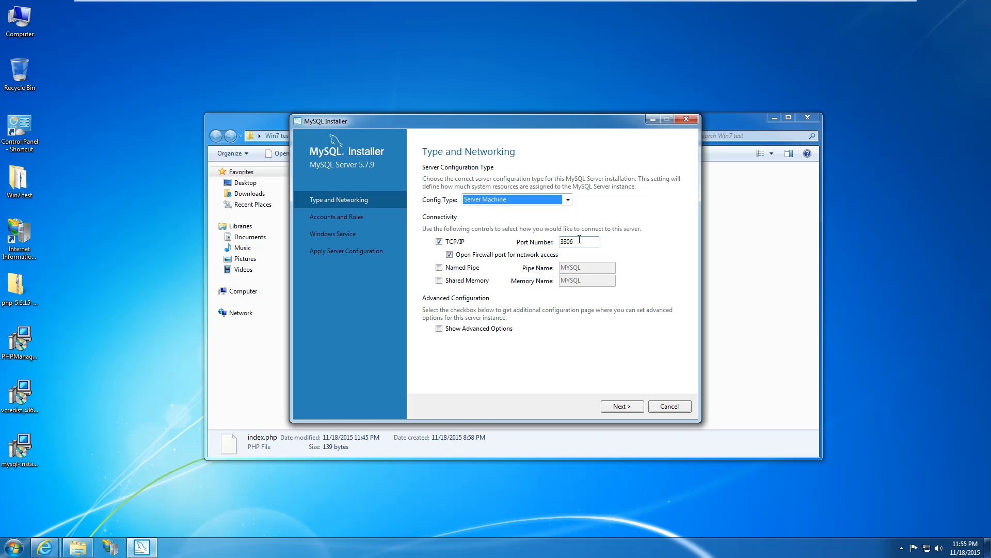
{"action": "left_click", "coordinate": [610, 406]}
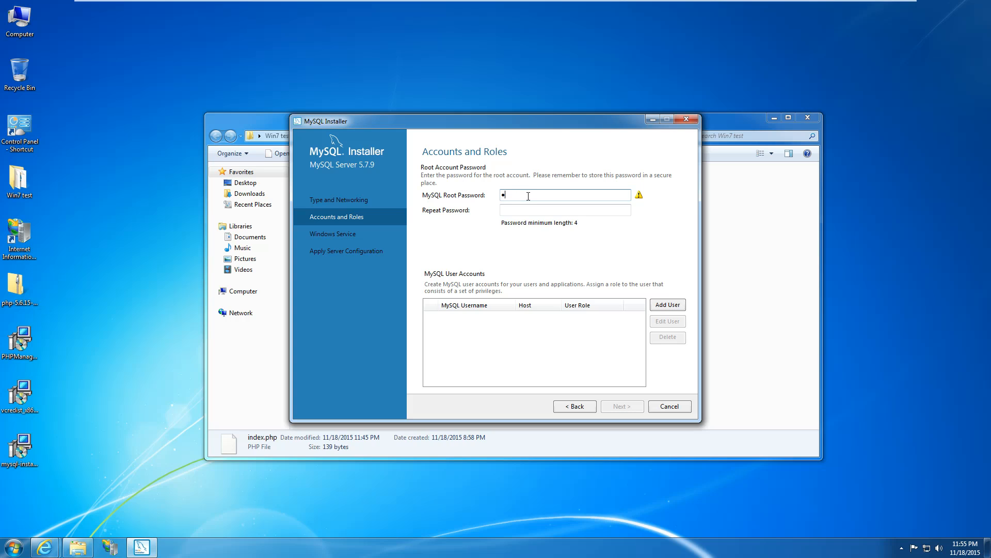
Enter and repeat the MySQL root password.
{"action": "key", "text": "Tab"}
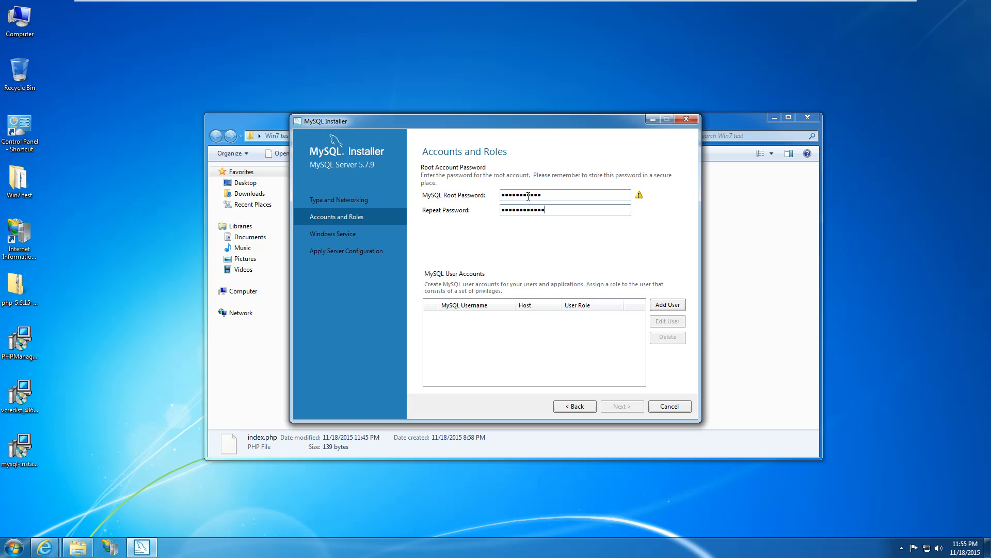
{"action": "key", "text": "BackSpace"}
{"action": "key", "text": "BackSpace"}
{"action": "key", "text": "BackSpace"}
{"action": "key", "text": "BackSpace"}
{"action": "key", "text": "BackSpace"}
{"action": "key", "text": "BackSpace"}
{"action": "key", "text": "BackSpace"}
{"action": "key", "text": "BackSpace"}
{"action": "key", "text": "BackSpace"}
{"action": "key", "text": "BackSpace"}
{"action": "key", "text": "BackSpace"}
{"action": "key", "text": "BackSpace"}
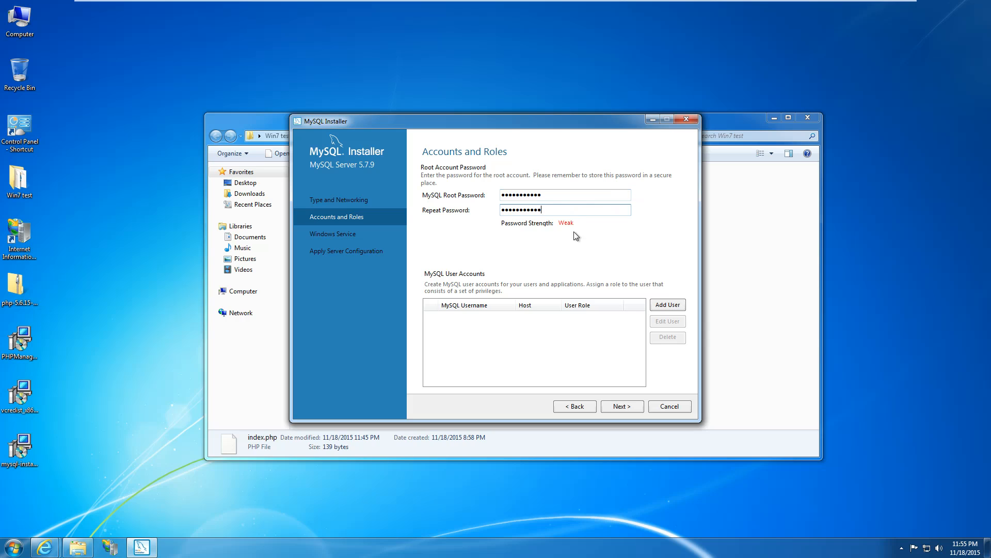
Add a new MySQL user with its username, All Hosts as host, and the DB Admin role.
{"action": "left_click", "coordinate": [659, 306]}
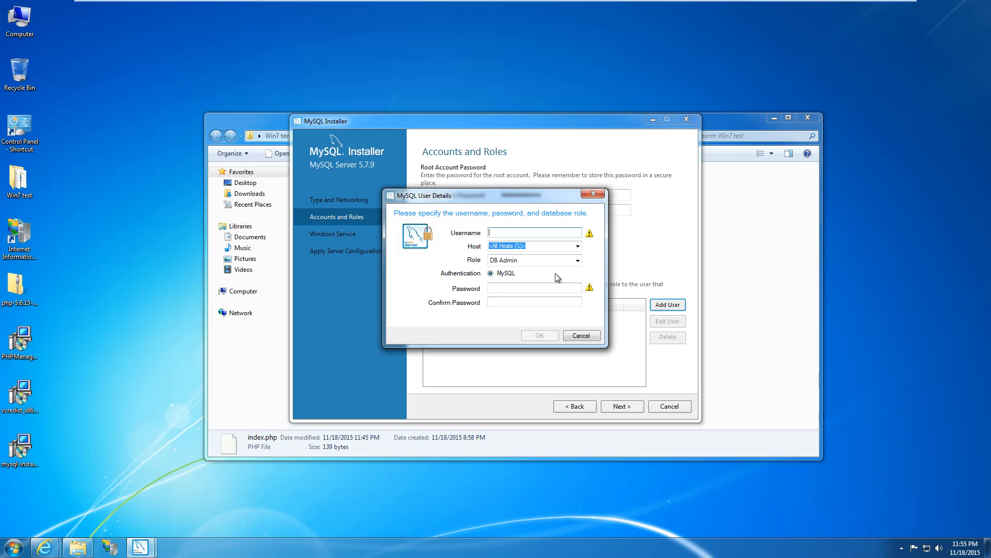
{"action": "type", "text": "Djongov"}
{"action": "key", "text": "Tab"}
{"action": "left_click", "coordinate": [578, 248]}
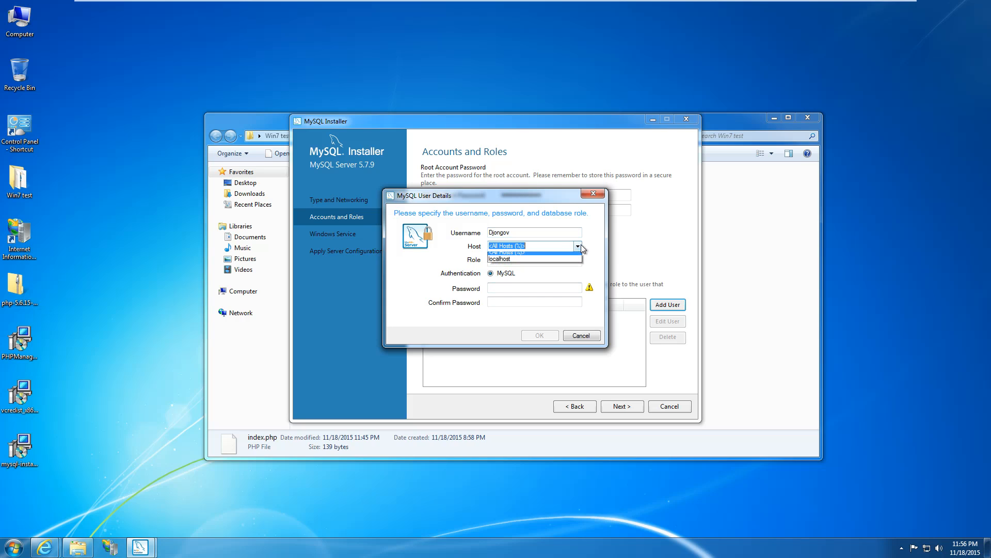
{"action": "left_click", "coordinate": [579, 247]}
{"action": "left_click", "coordinate": [577, 249]}
{"action": "left_click", "coordinate": [578, 249]}
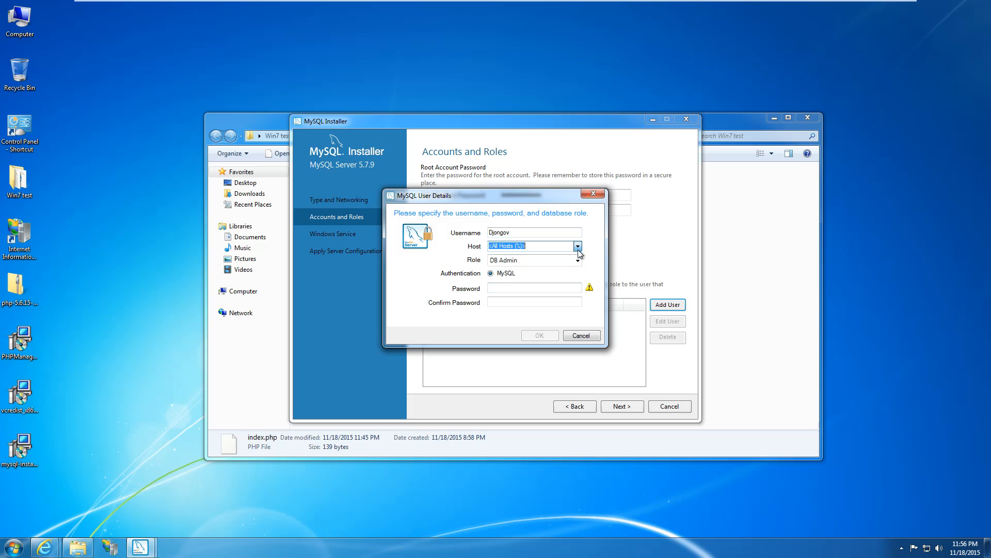
{"action": "left_click", "coordinate": [578, 260]}
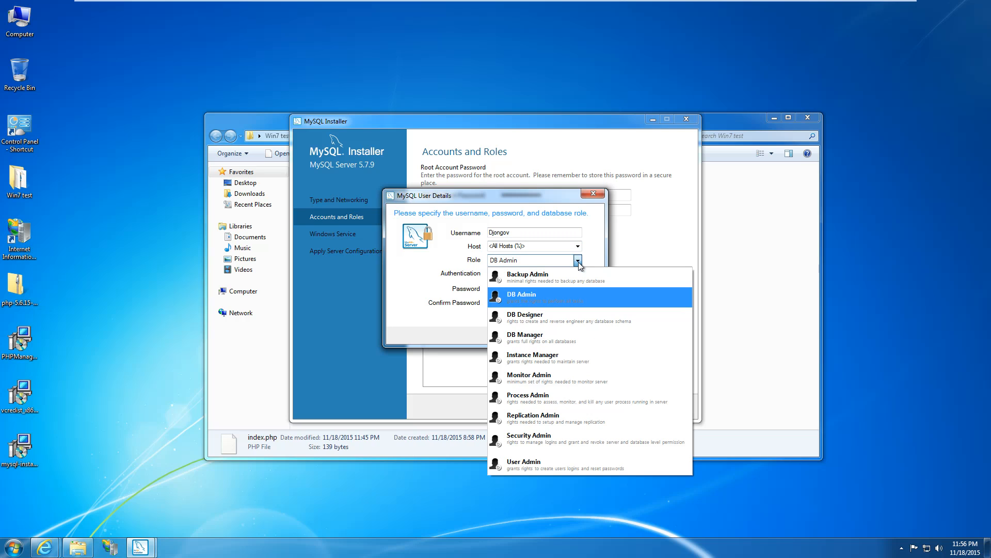
{"action": "left_click", "coordinate": [569, 293]}
Set and confirm the new user's password and add the account.
{"action": "left_click", "coordinate": [498, 287]}
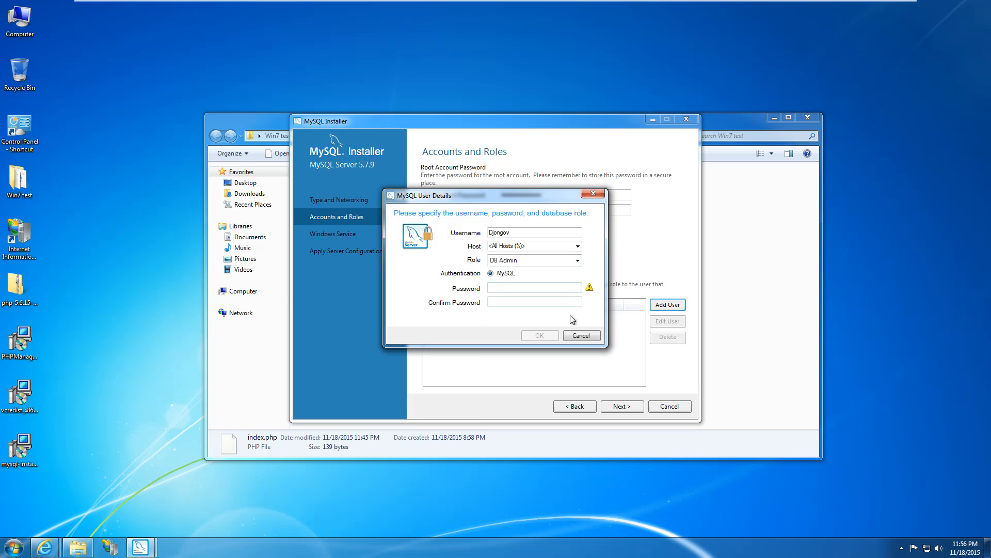
{"action": "type", "text": "***********"}
{"action": "key", "text": "Tab"}
{"action": "type", "text": "***********"}
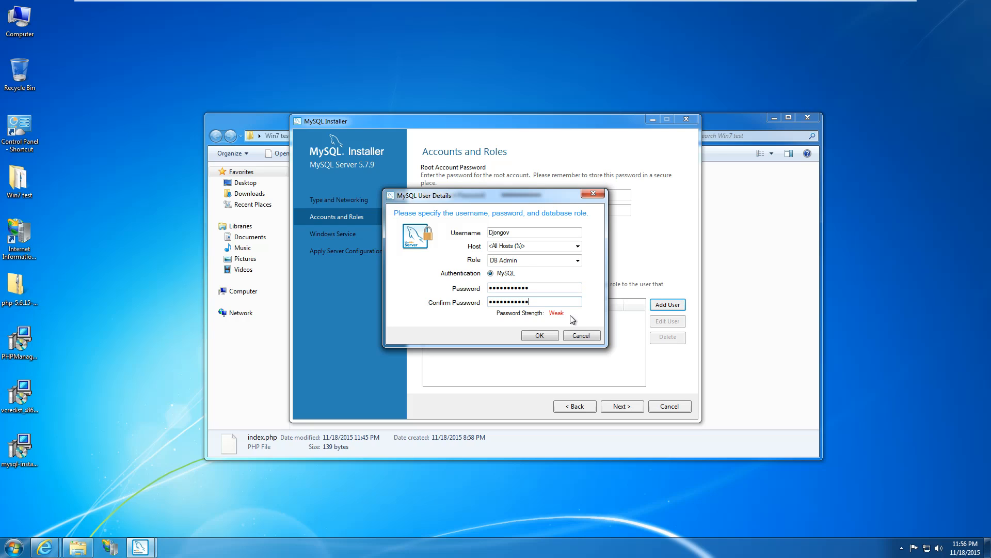
{"action": "left_click", "coordinate": [535, 335]}
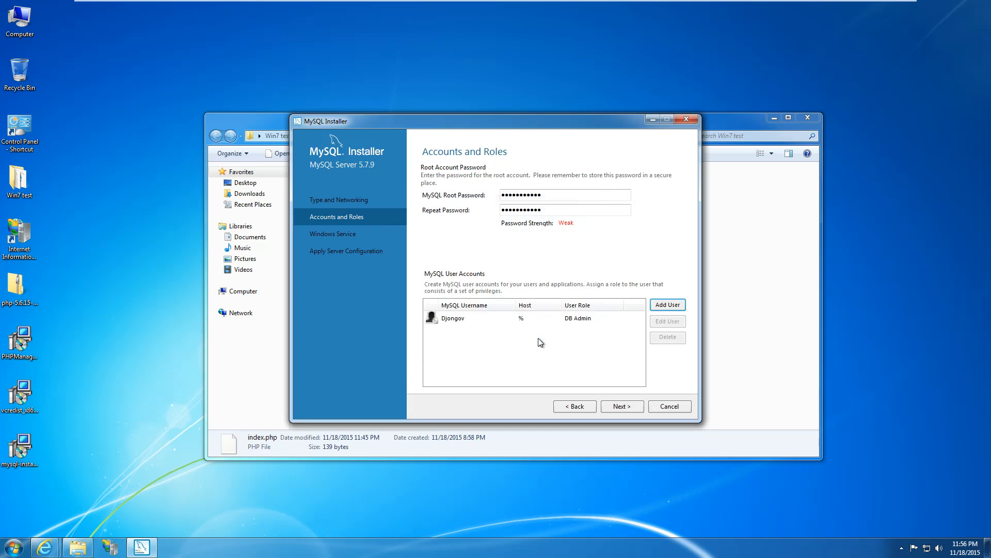
{"action": "left_click", "coordinate": [551, 323]}
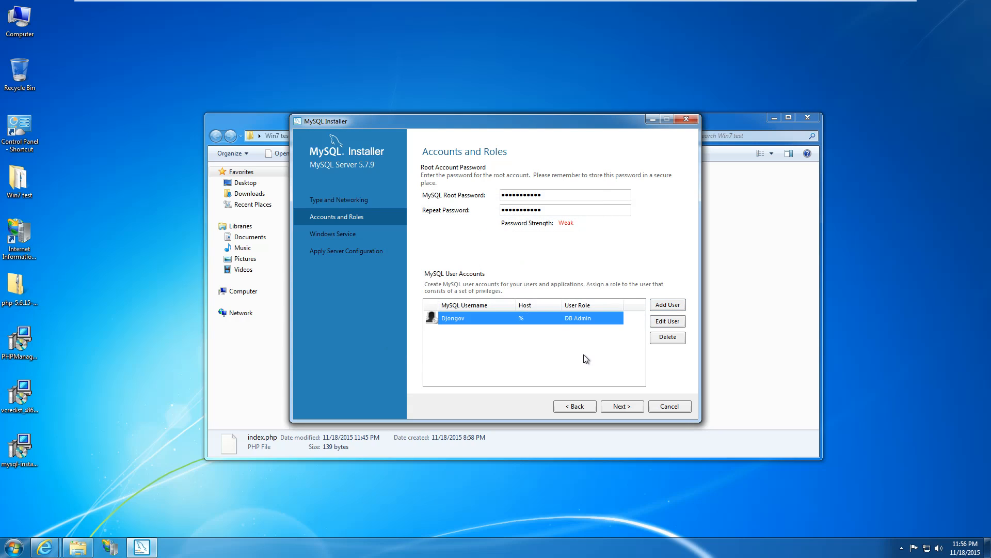
{"action": "left_click", "coordinate": [620, 407]}
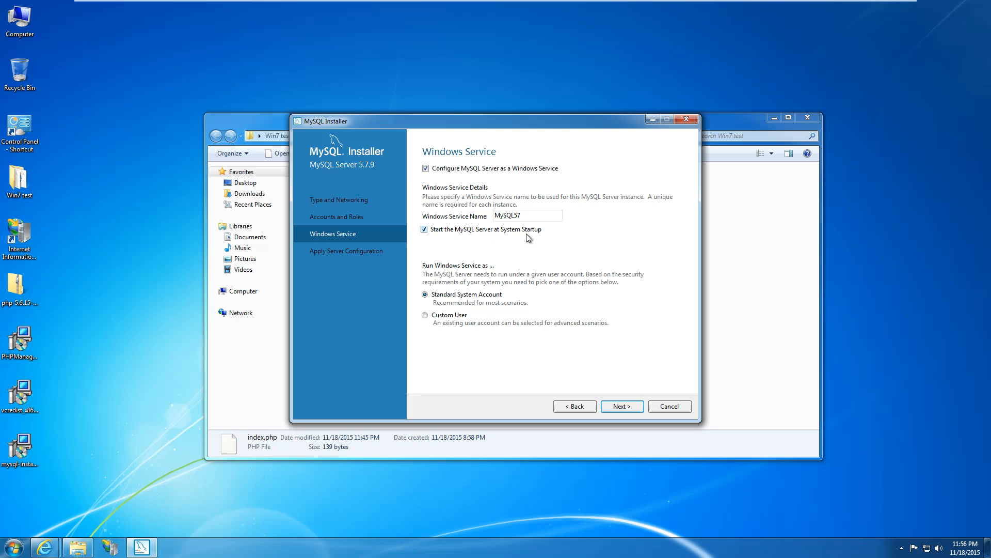
Keep the service name MySQL57 with 'Start the MySQL Server at System Startup' enabled.
{"action": "left_click_drag", "start_coordinate": [532, 214], "coordinate": [487, 210]}
{"action": "left_click", "coordinate": [480, 229]}
{"action": "left_click", "coordinate": [499, 229]}
{"action": "left_click", "coordinate": [506, 216]}
{"action": "left_click", "coordinate": [620, 408]}
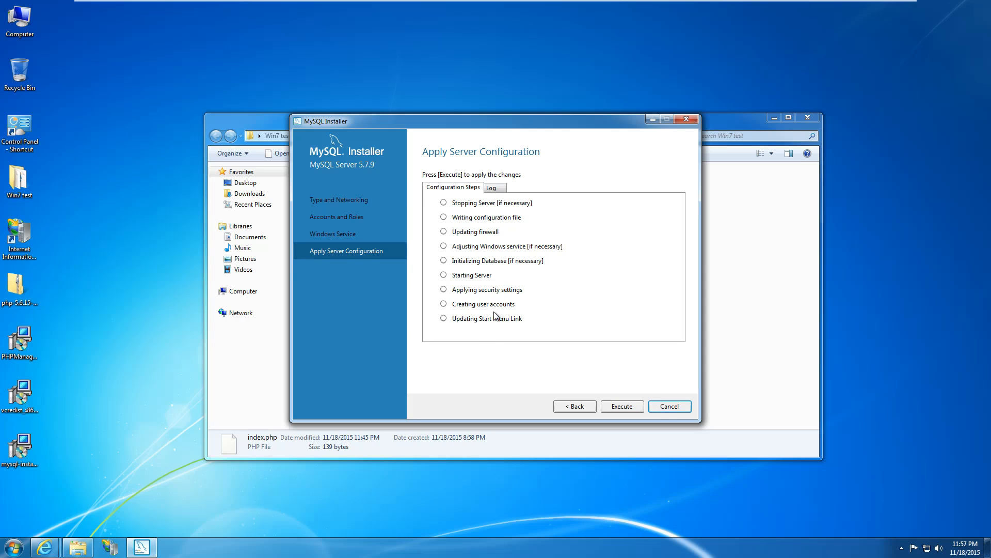
Execute the server configuration steps, then finish Product Configuration and the Installation Complete page.
{"action": "left_click", "coordinate": [622, 407]}
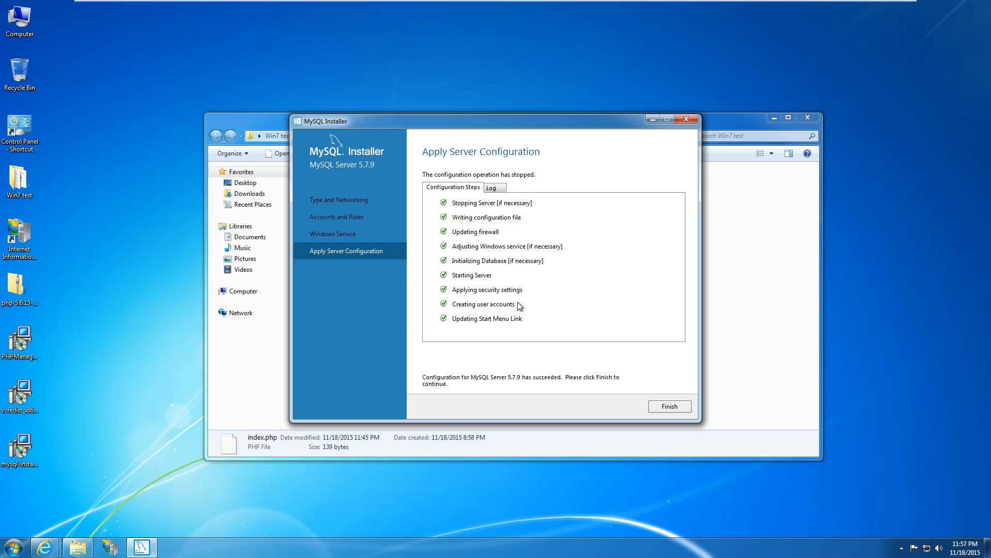
{"action": "left_click", "coordinate": [670, 406]}
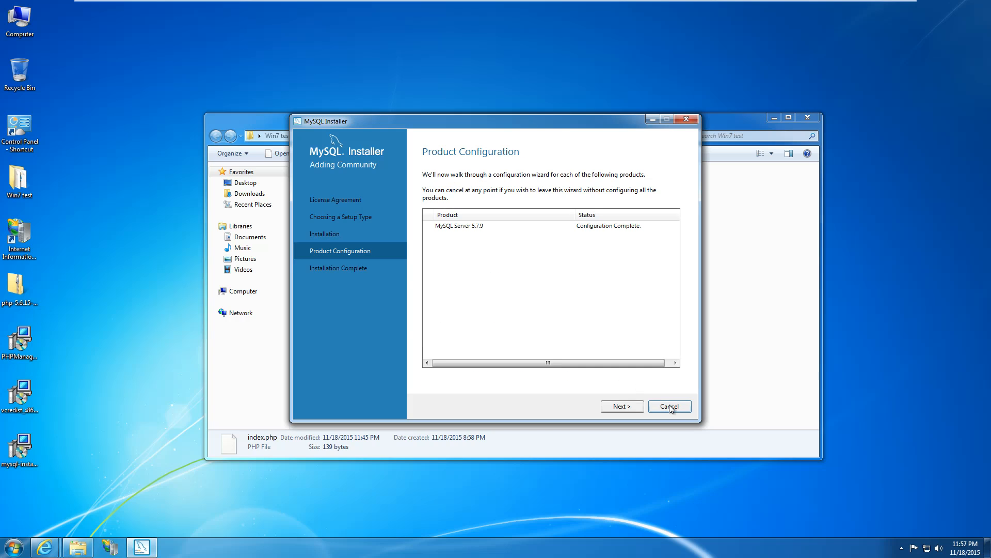
{"action": "left_click", "coordinate": [636, 405]}
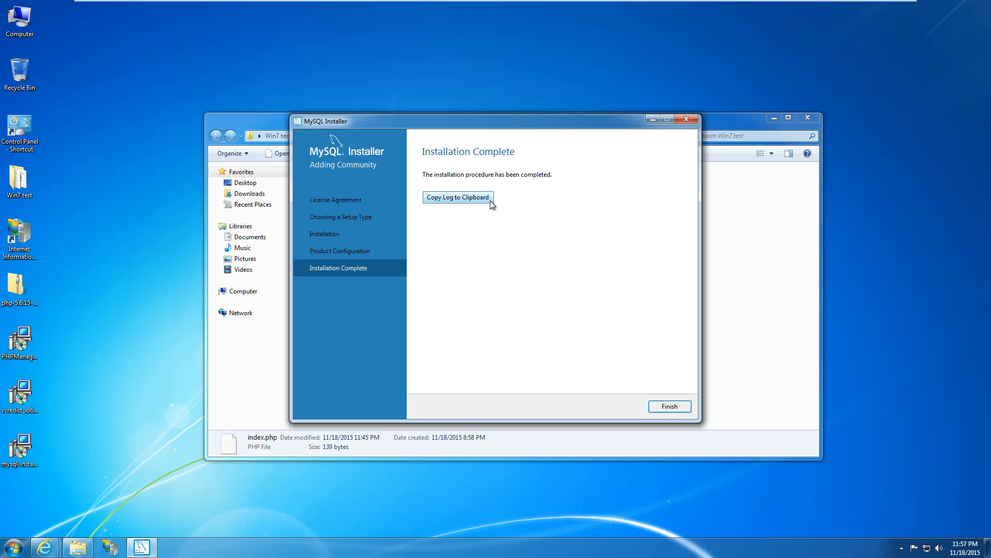
{"action": "left_click", "coordinate": [572, 323]}
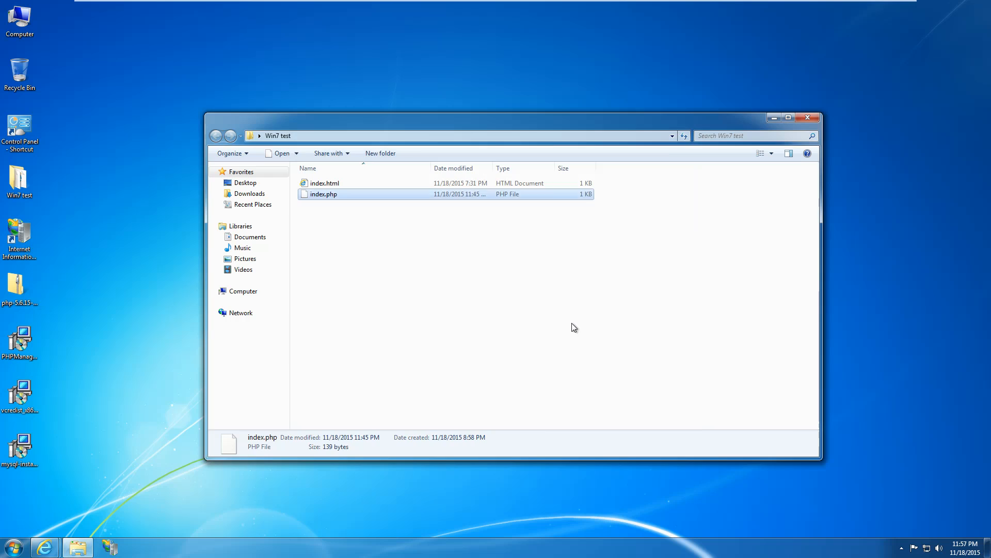
{"action": "left_click", "coordinate": [808, 118]}
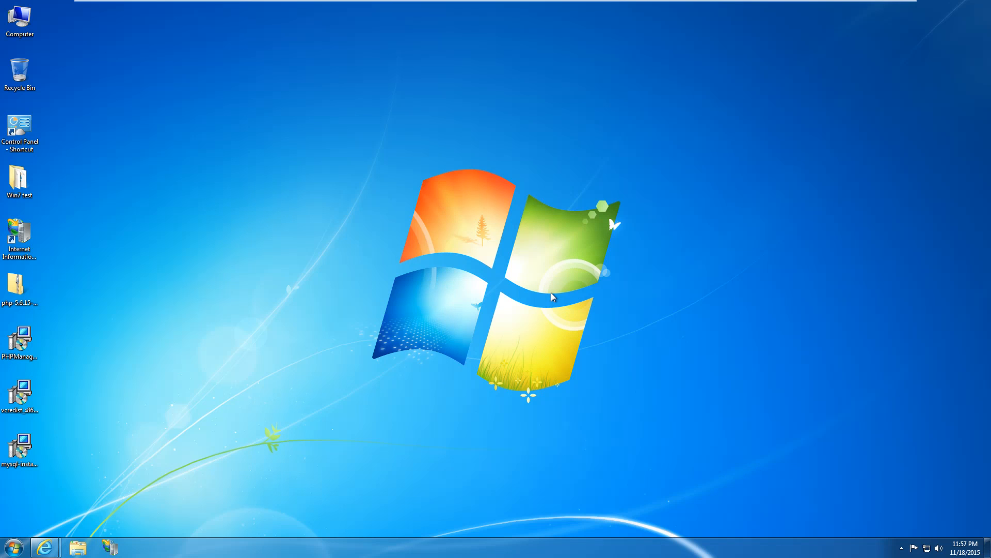
{"action": "left_click", "coordinate": [13, 547]}
{"action": "left_click", "coordinate": [75, 500]}
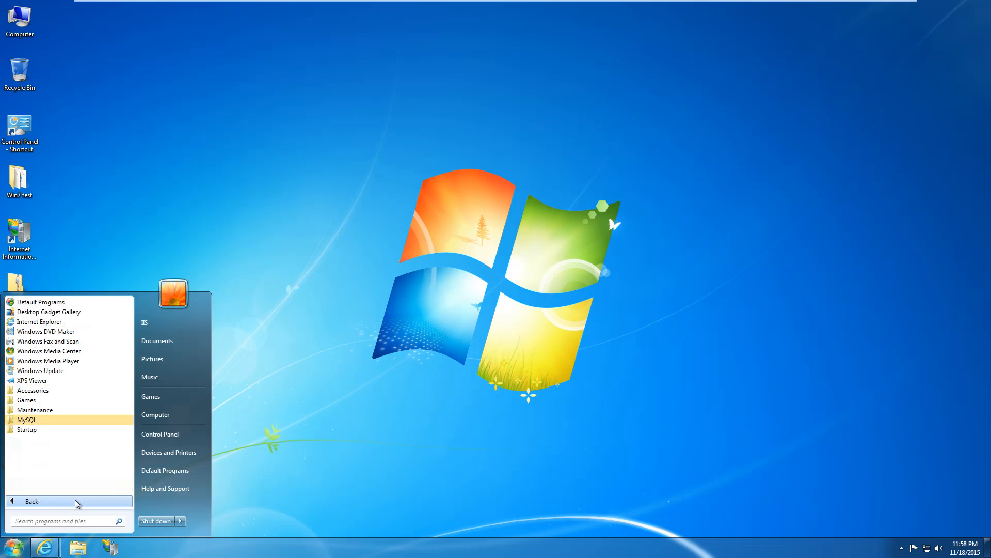
{"action": "left_click", "coordinate": [66, 419]}
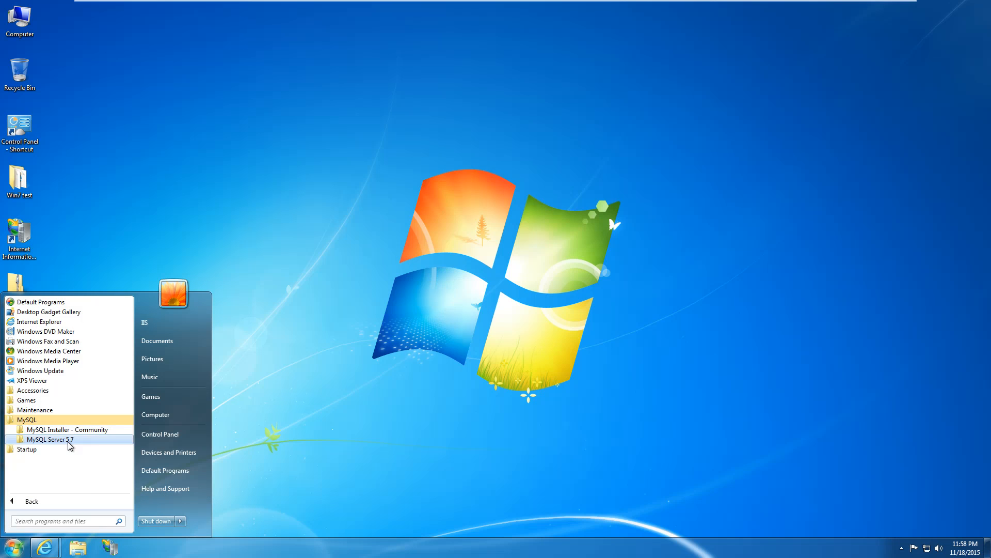
{"action": "left_click", "coordinate": [67, 440]}
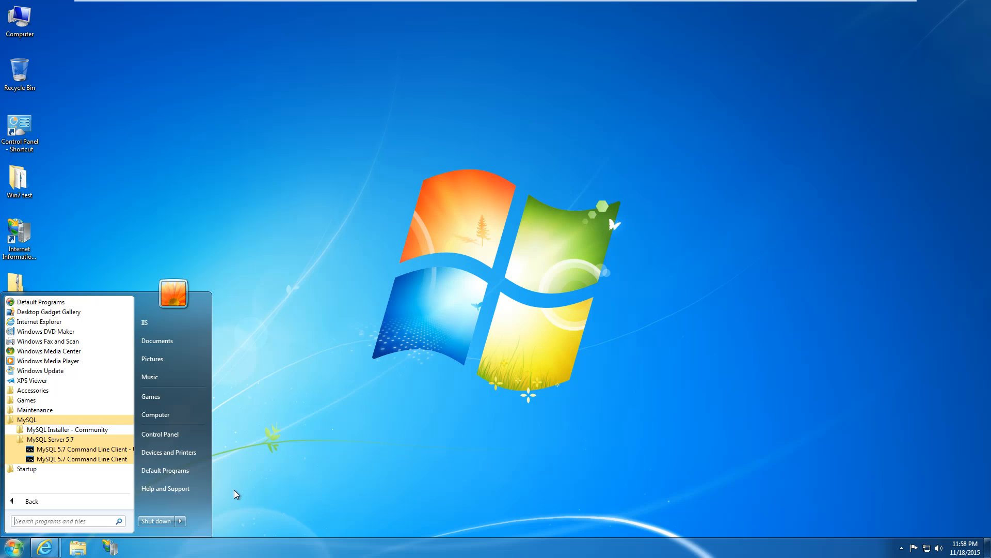
{"action": "left_click", "coordinate": [234, 490]}
{"action": "mouse_move", "coordinate": [45, 547]}
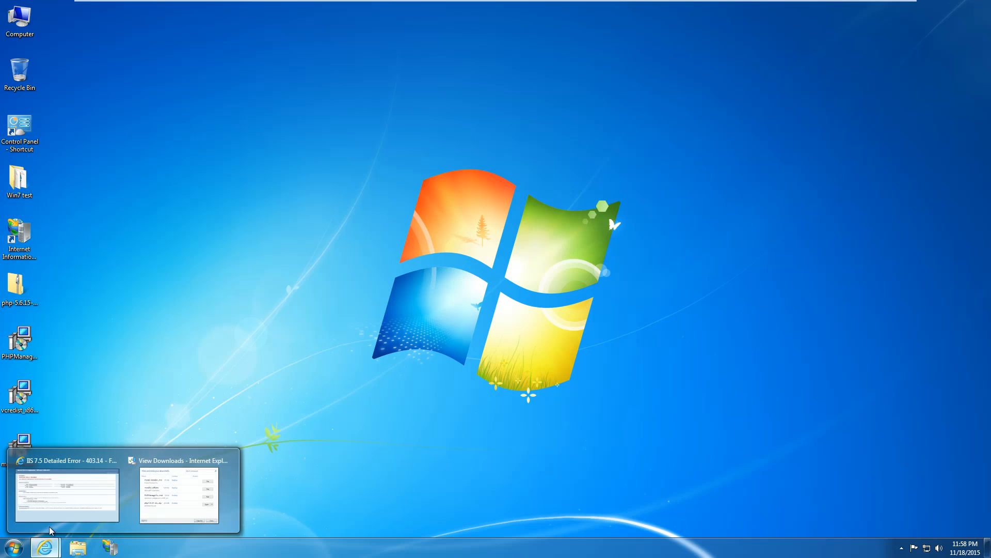
Search the web for 'phpmyadmin' and open the phpMyAdmin official site.
{"action": "left_click", "coordinate": [69, 485]}
{"action": "left_click", "coordinate": [258, 21]}
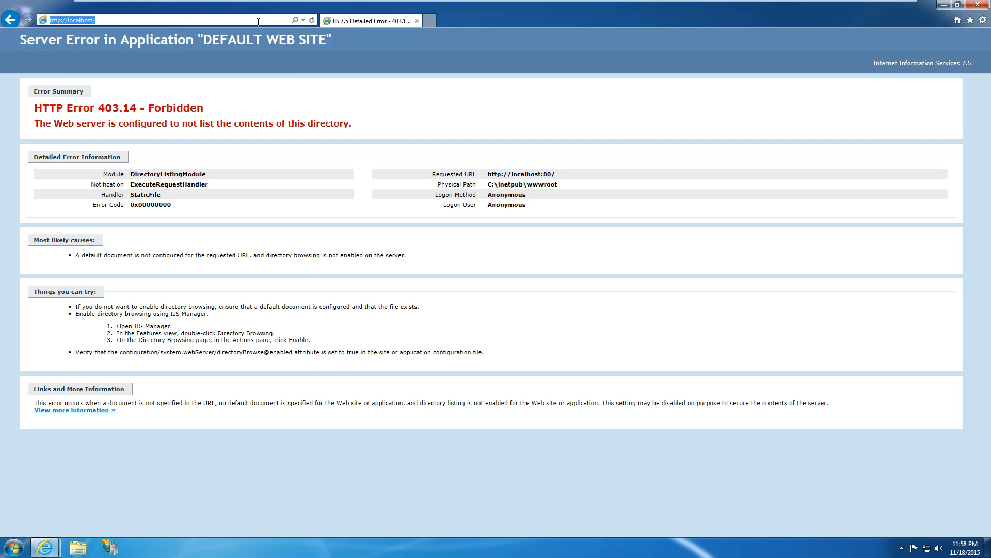
{"action": "type", "text": "phpm"}
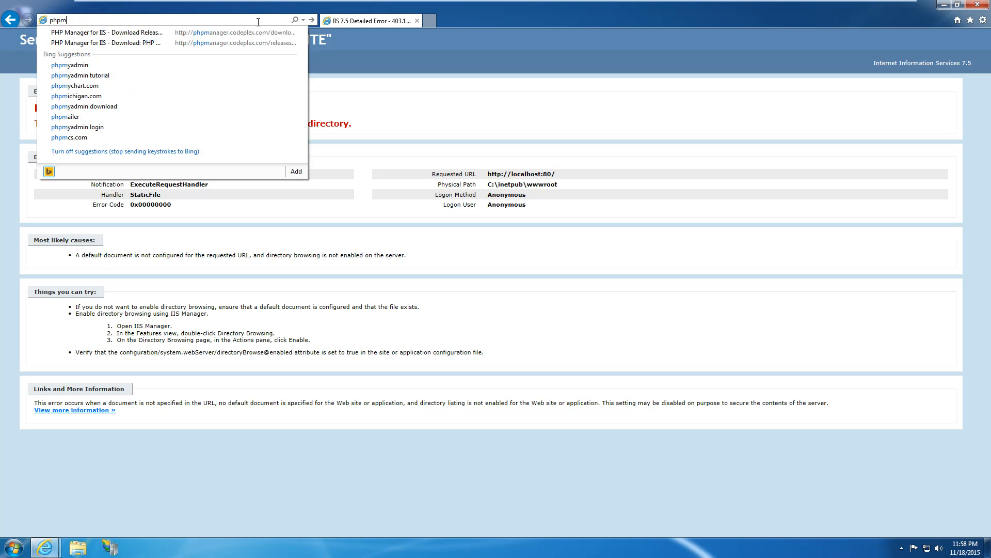
{"action": "type", "text": "yadmin"}
{"action": "key", "text": "Return"}
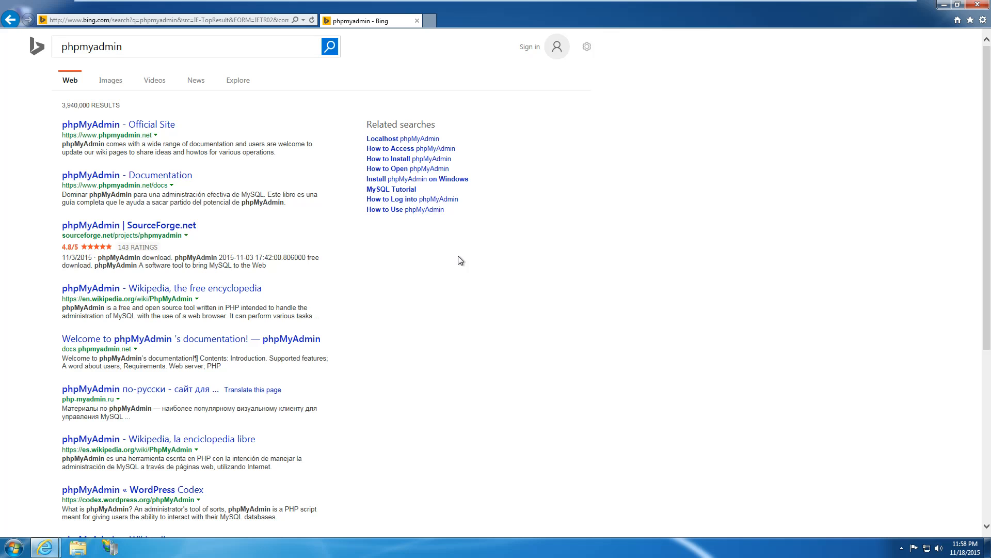
{"action": "left_click", "coordinate": [137, 126]}
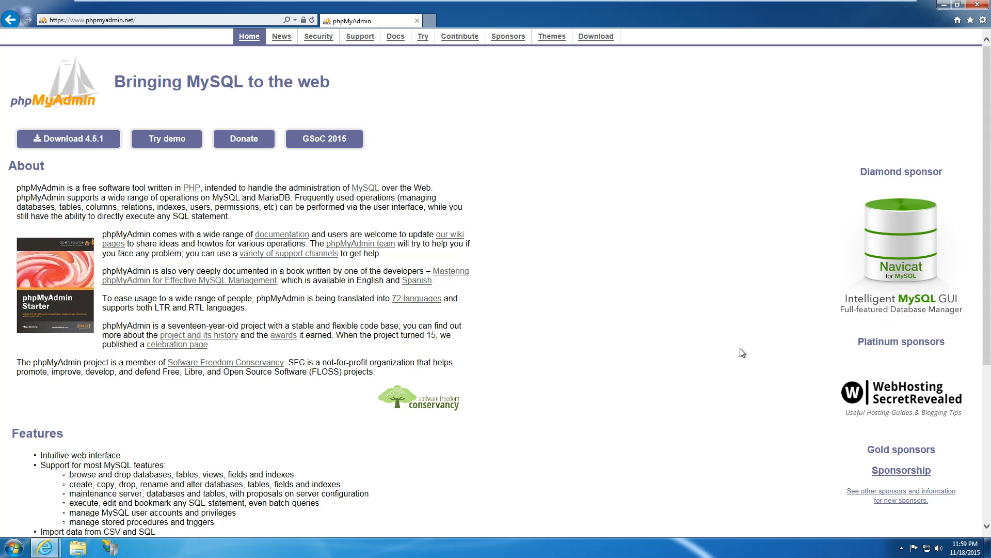
Save phpMyAdmin-4.5.1-all-languages.zip to the Desktop and open it.
{"action": "left_click", "coordinate": [90, 139]}
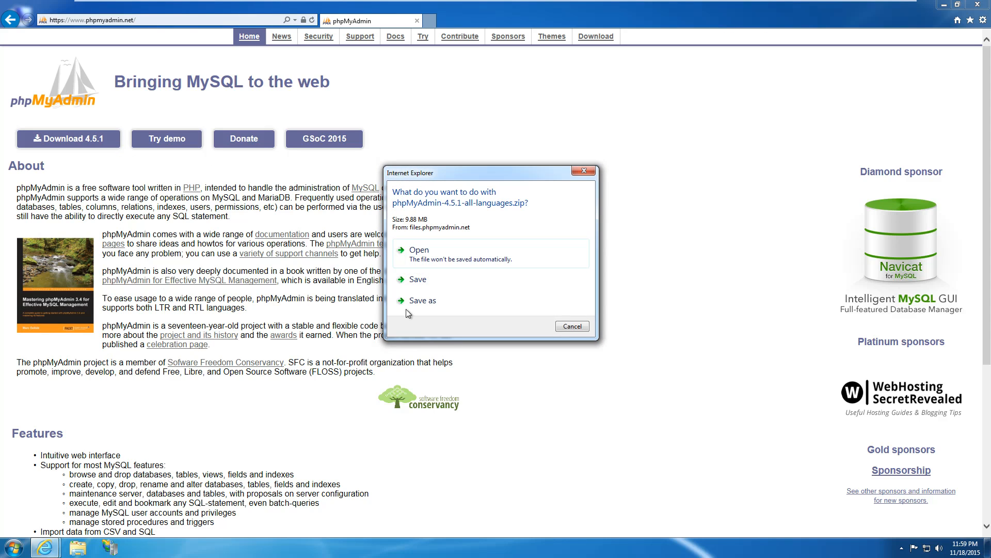
{"action": "left_click", "coordinate": [434, 300]}
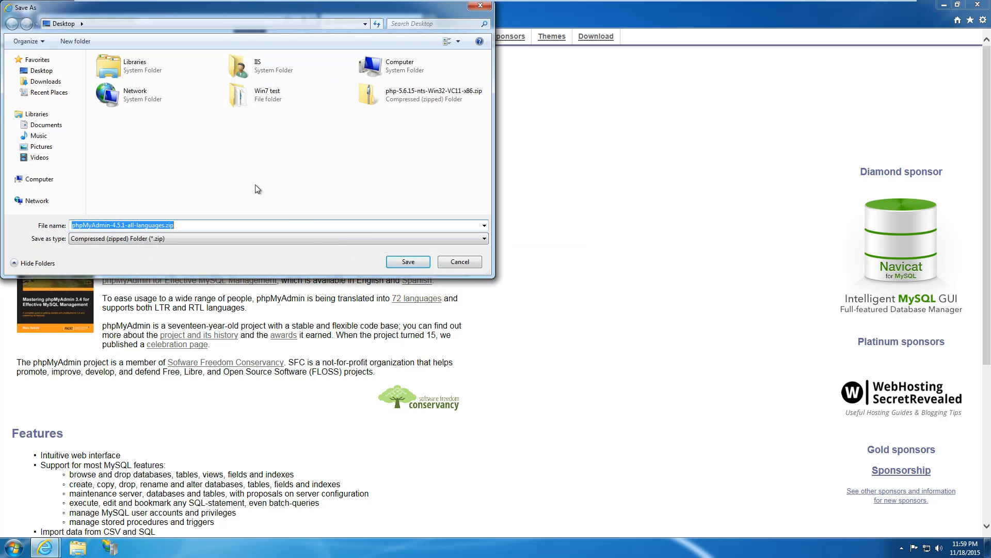
{"action": "left_click", "coordinate": [407, 262]}
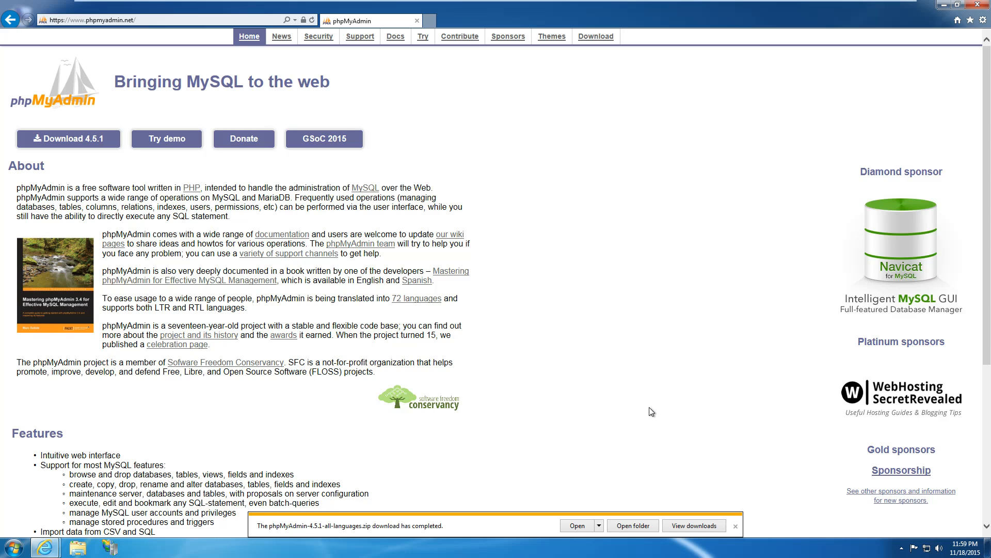
{"action": "left_click", "coordinate": [578, 526]}
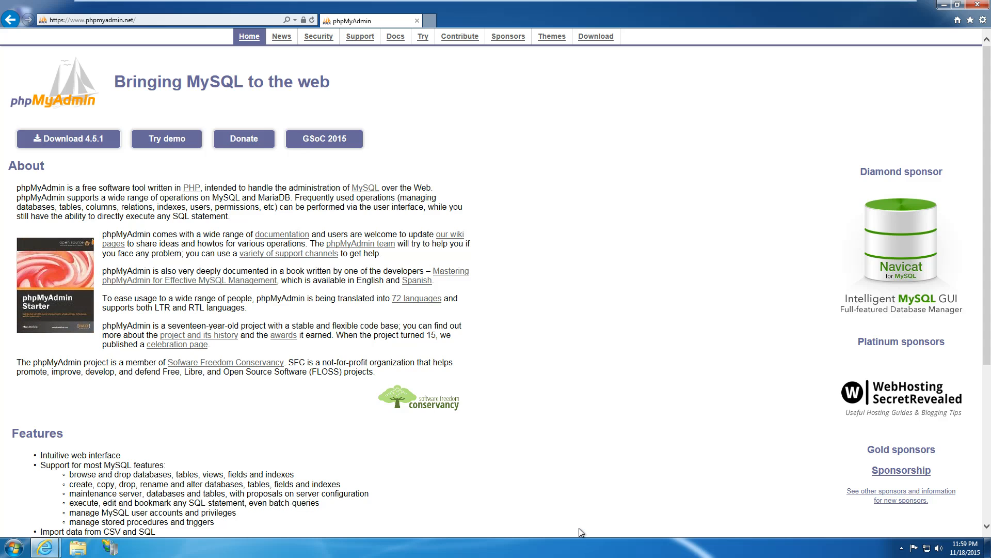
Copy all 111 items from the phpMyAdmin-4.5.1-all-languages folder.
{"action": "double_click", "coordinate": [333, 172]}
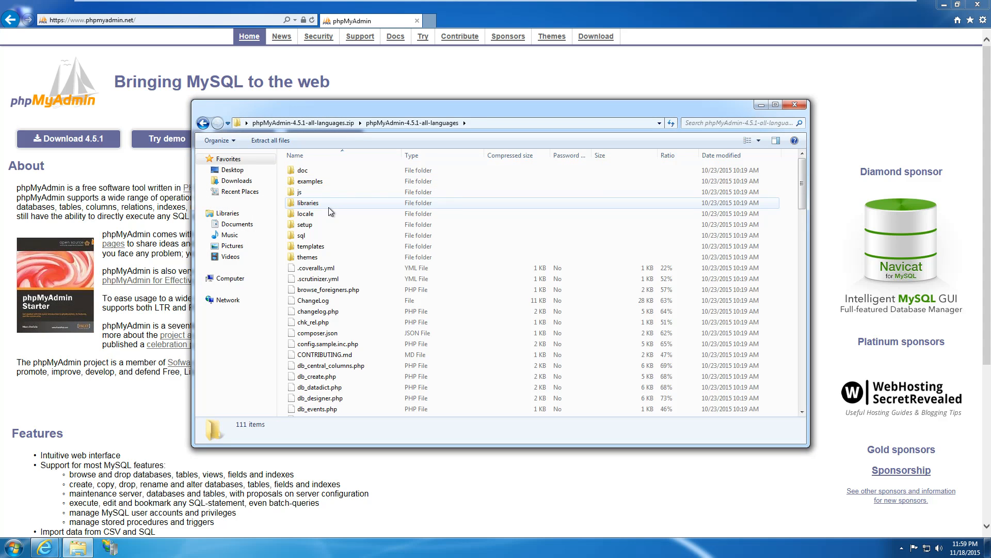
{"action": "left_click", "coordinate": [326, 172]}
{"action": "key", "text": "ctrl+a"}
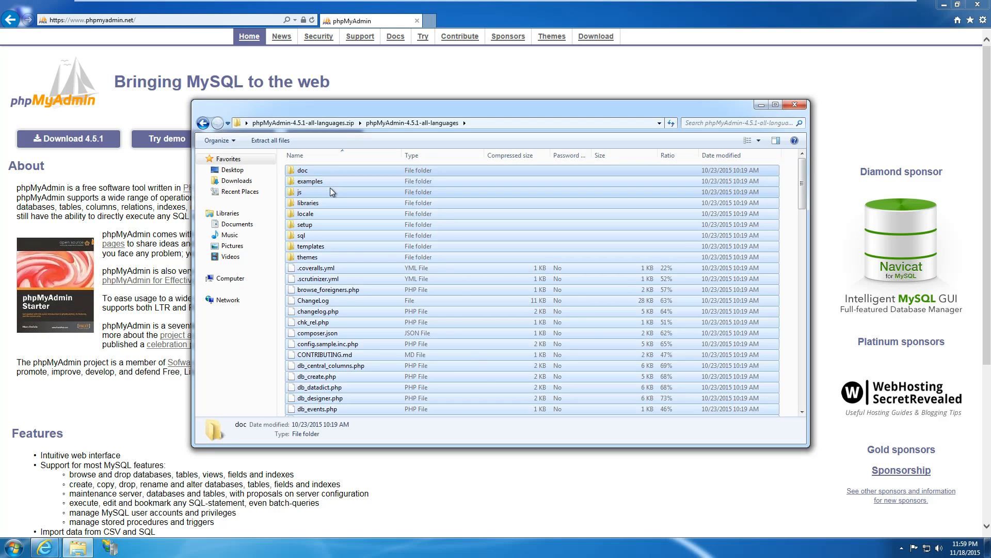
{"action": "right_click", "coordinate": [330, 188]}
{"action": "left_click", "coordinate": [360, 234]}
Navigate to C:\inetpub\wwwroot, which holds only web.config.
{"action": "left_click", "coordinate": [227, 279]}
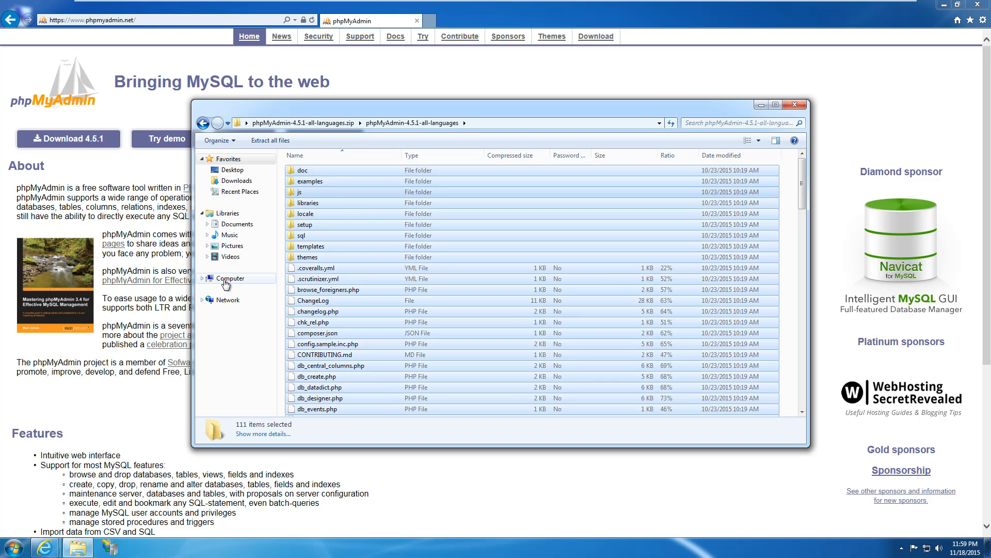
{"action": "double_click", "coordinate": [327, 181]}
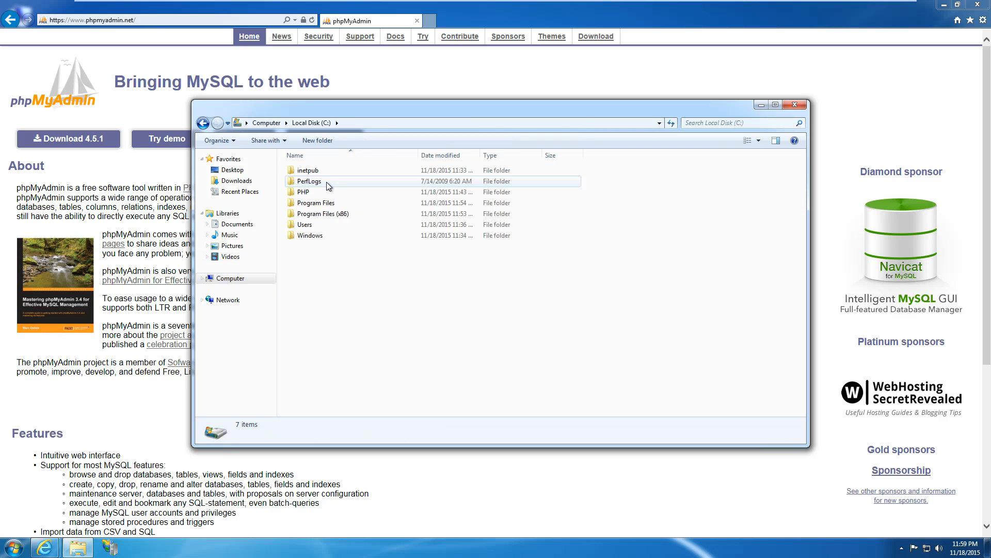
{"action": "double_click", "coordinate": [317, 172]}
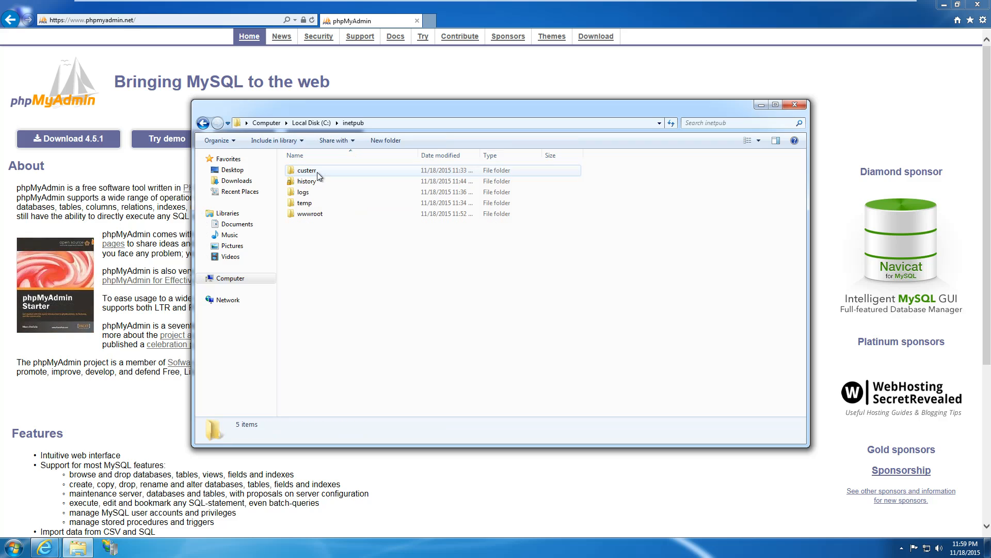
{"action": "double_click", "coordinate": [302, 216]}
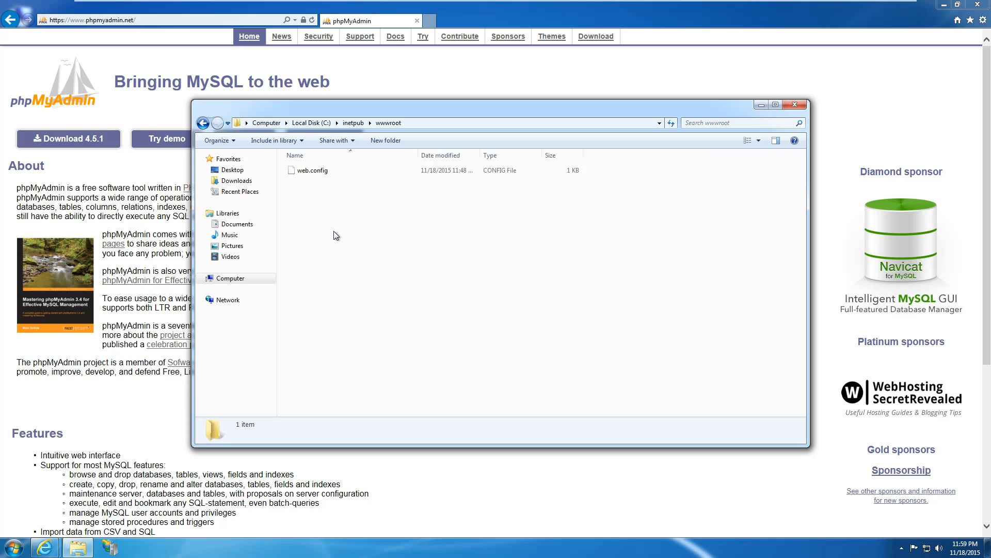
{"action": "left_click", "coordinate": [431, 26]}
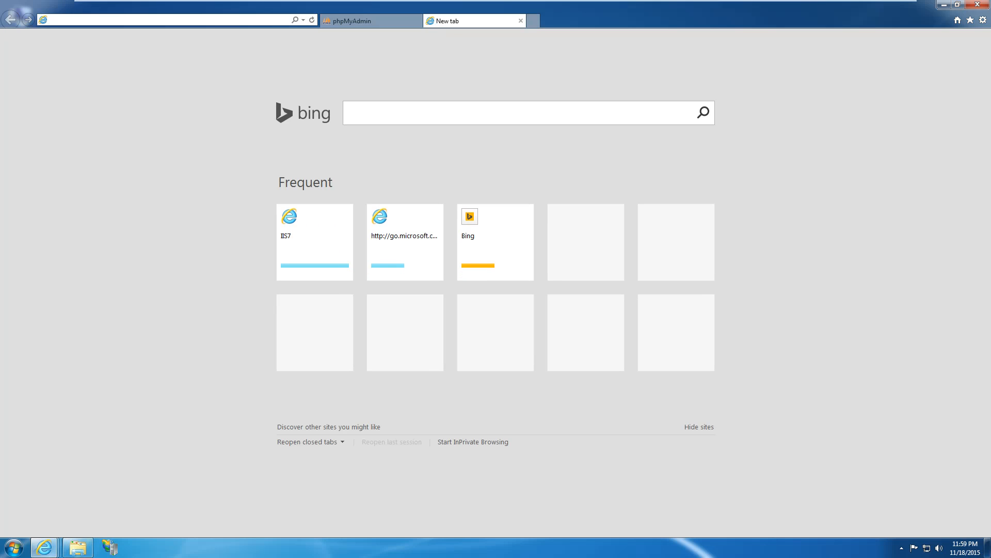
{"action": "type", "text": "localhost/"}
{"action": "key", "text": "Return"}
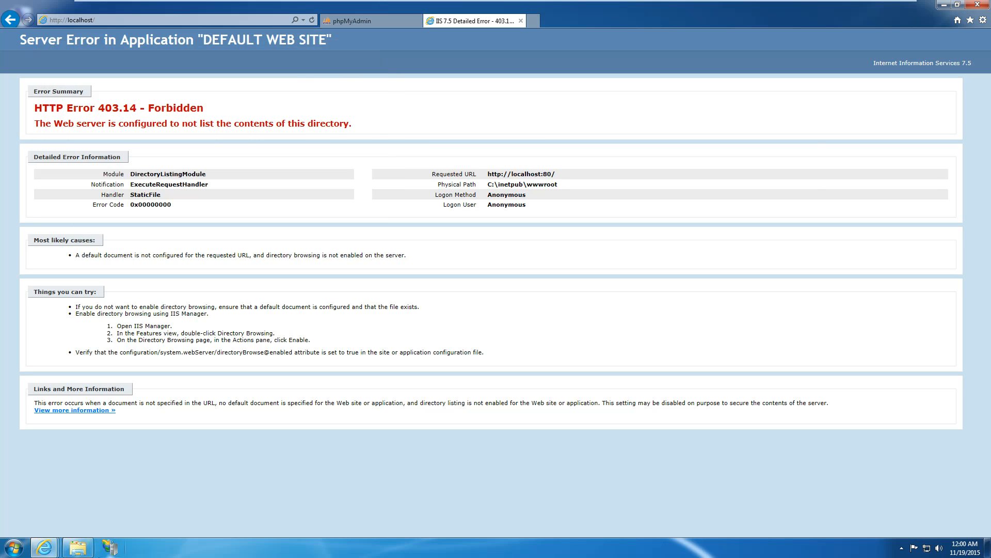
{"action": "left_click", "coordinate": [78, 547]}
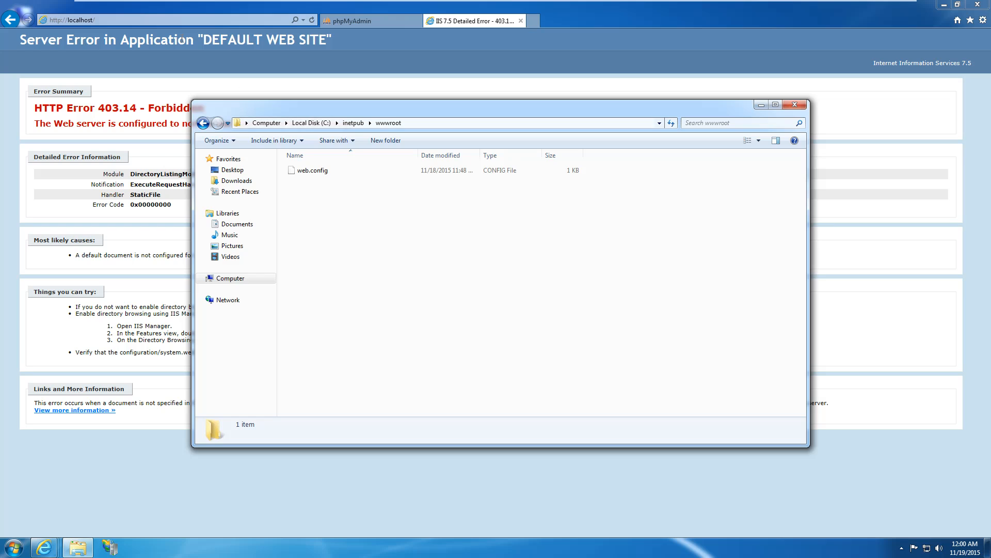
Switch between the localhost error page and the wwwroot folder window.
{"action": "left_click", "coordinate": [103, 20]}
{"action": "left_click", "coordinate": [103, 20]}
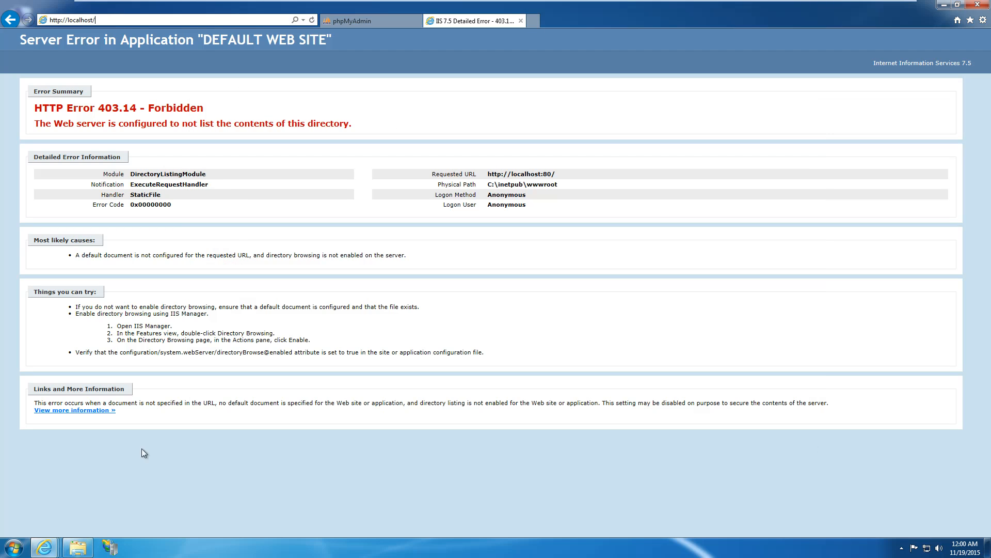
{"action": "left_click", "coordinate": [78, 547]}
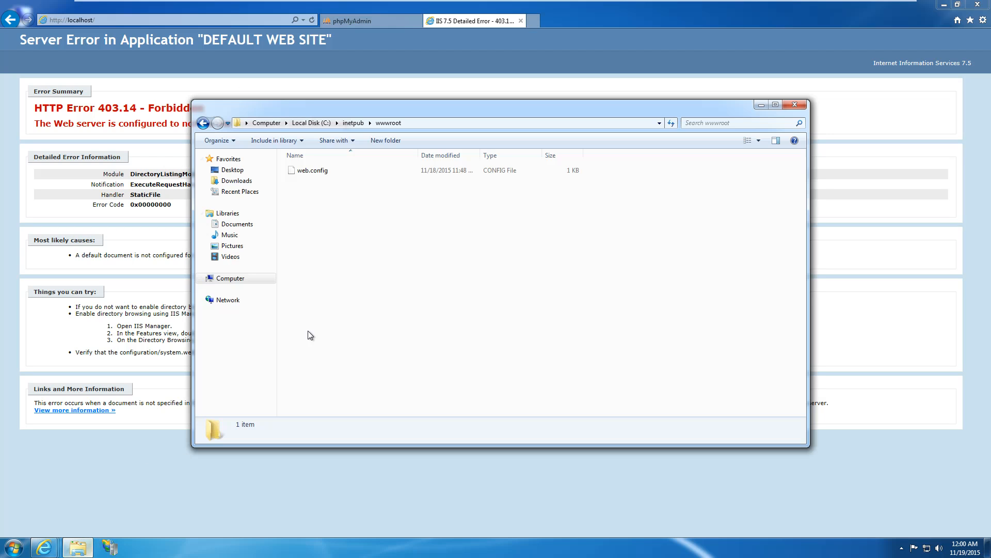
{"action": "right_click", "coordinate": [350, 242]}
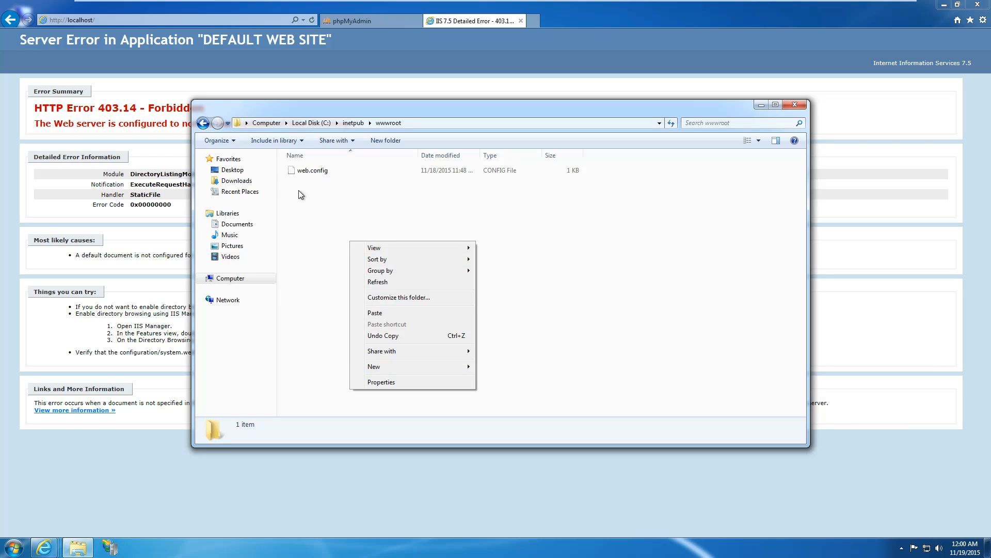
{"action": "left_click", "coordinate": [126, 21]}
{"action": "left_click", "coordinate": [127, 21]}
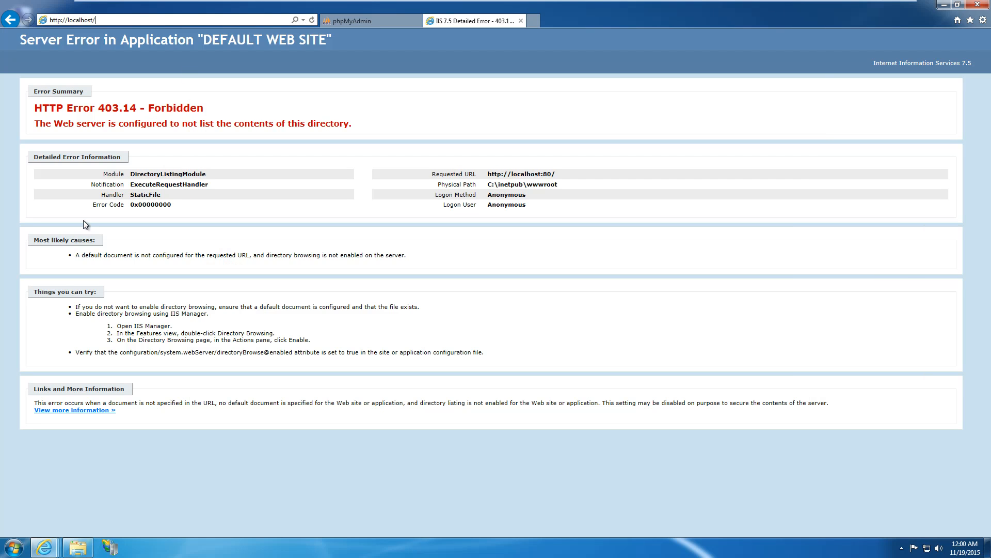
{"action": "left_click", "coordinate": [78, 546]}
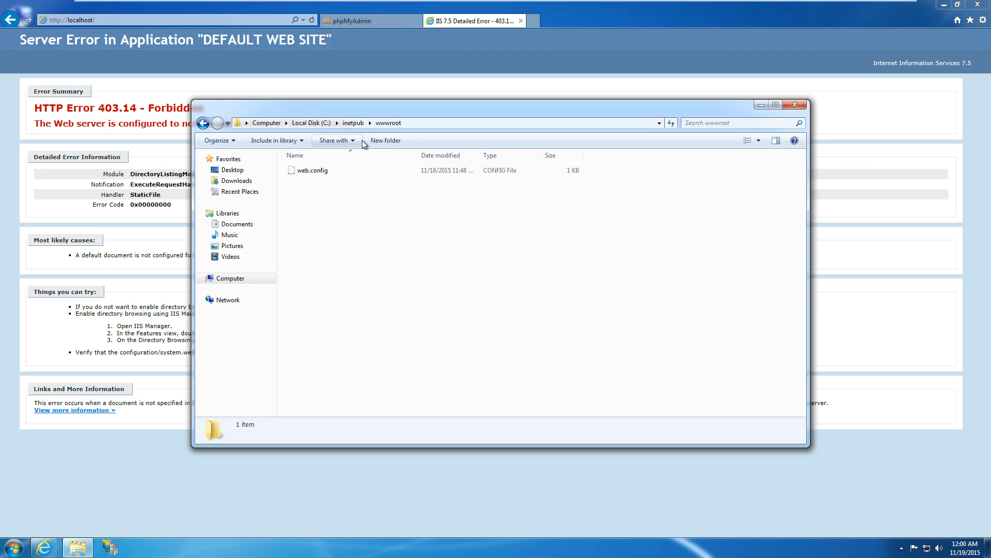
Make a new folder named phpmyadmin in wwwroot, open it, and paste the copied phpMyAdmin files.
{"action": "left_click", "coordinate": [427, 140]}
{"action": "type", "text": "php"}
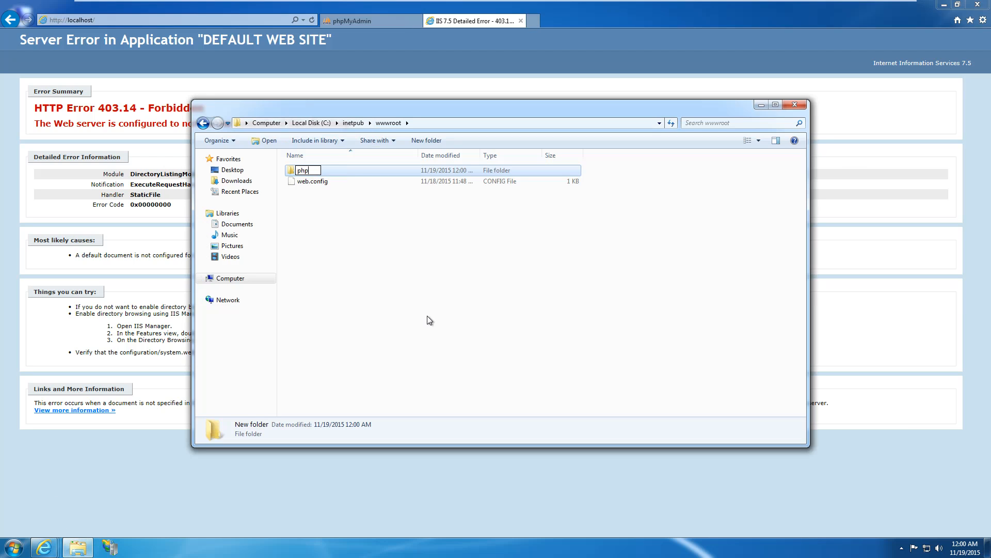
{"action": "type", "text": "myadmin"}
{"action": "key", "text": "Return"}
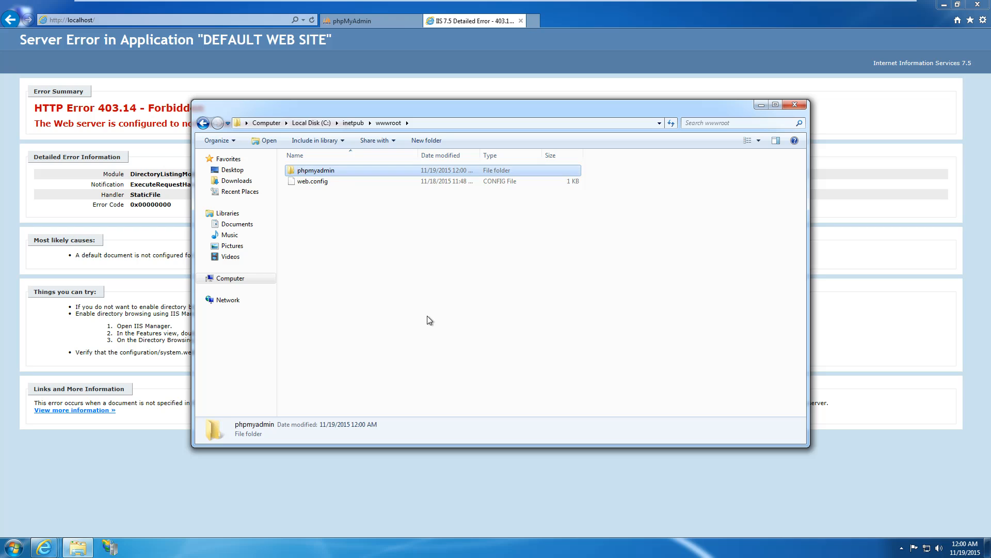
{"action": "key", "text": "Return"}
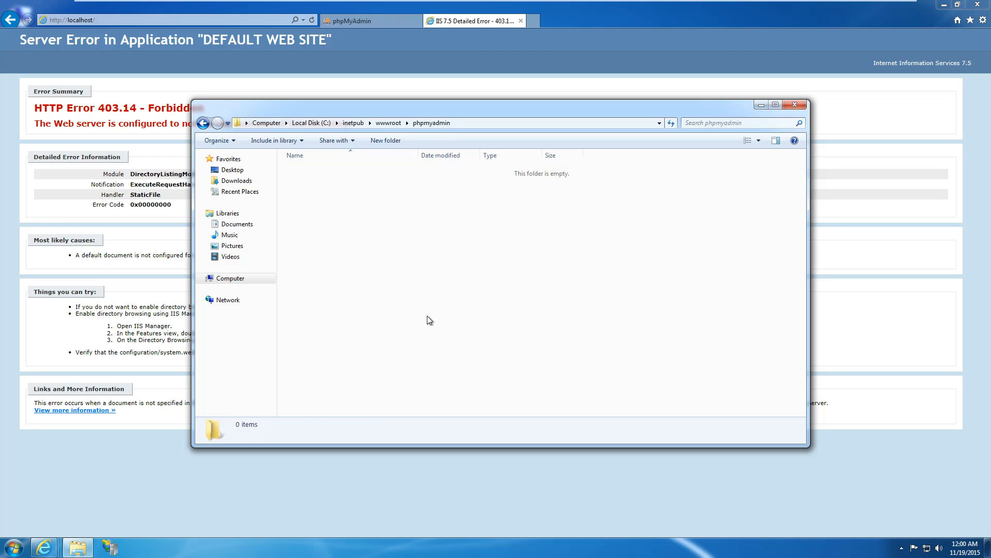
{"action": "key", "text": "ctrl+v"}
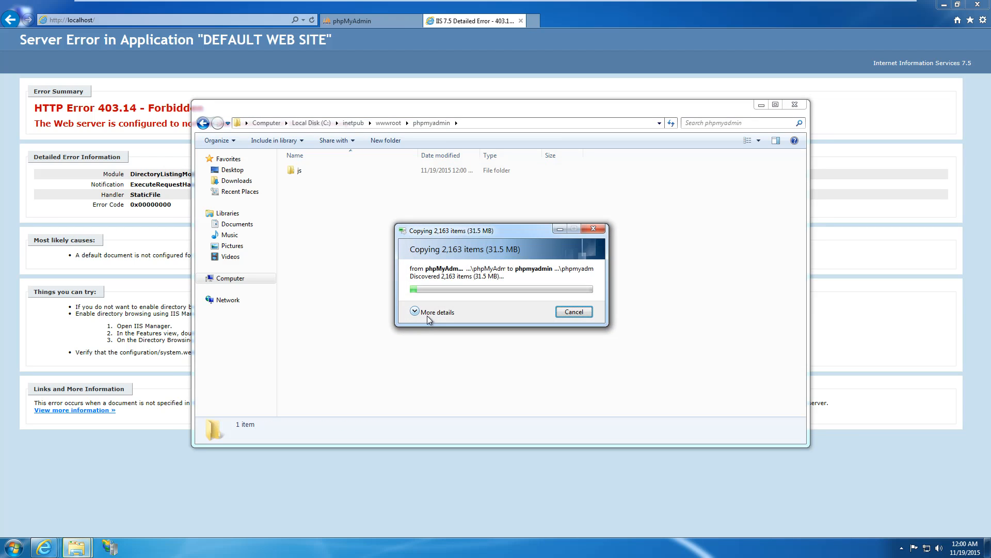
{"action": "left_click", "coordinate": [427, 314]}
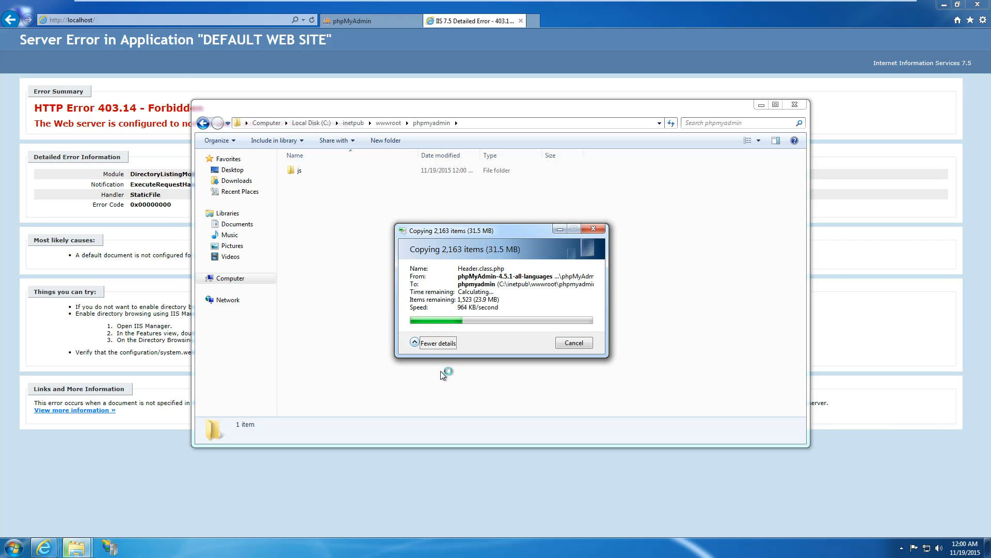
{"action": "left_click", "coordinate": [132, 20]}
{"action": "left_click", "coordinate": [140, 22]}
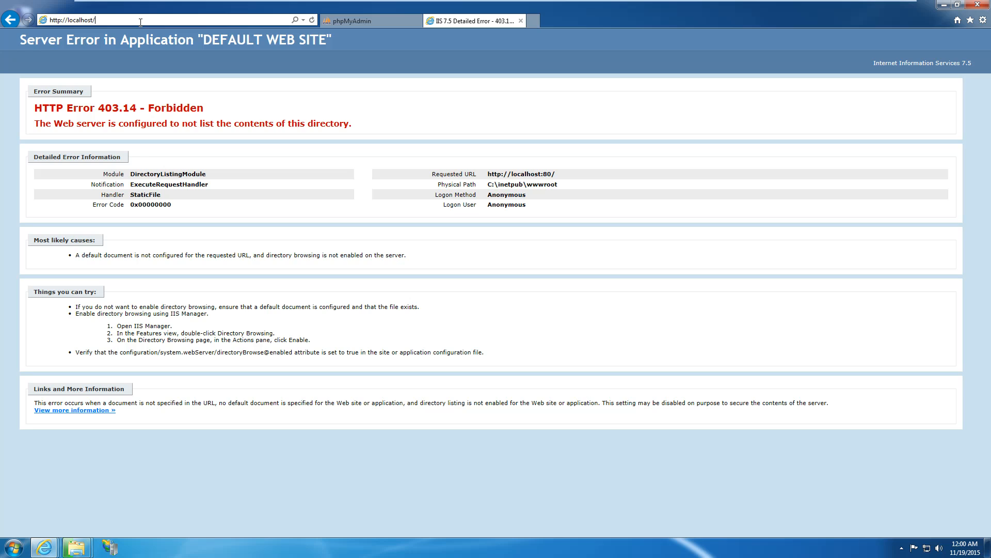
Enter localhost/phpmyadmin in the address bar of the localhost tab.
{"action": "type", "text": "p"}
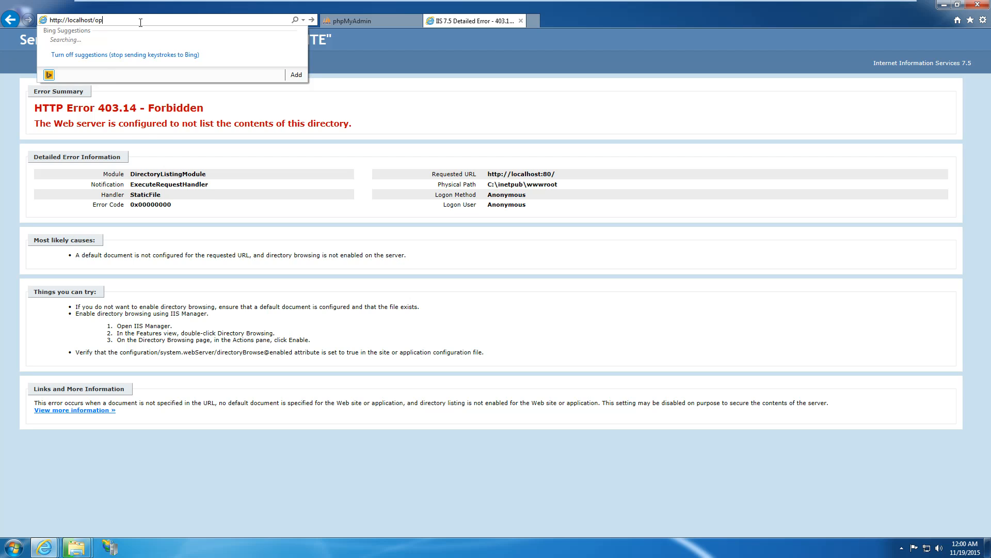
{"action": "type", "text": "hp"}
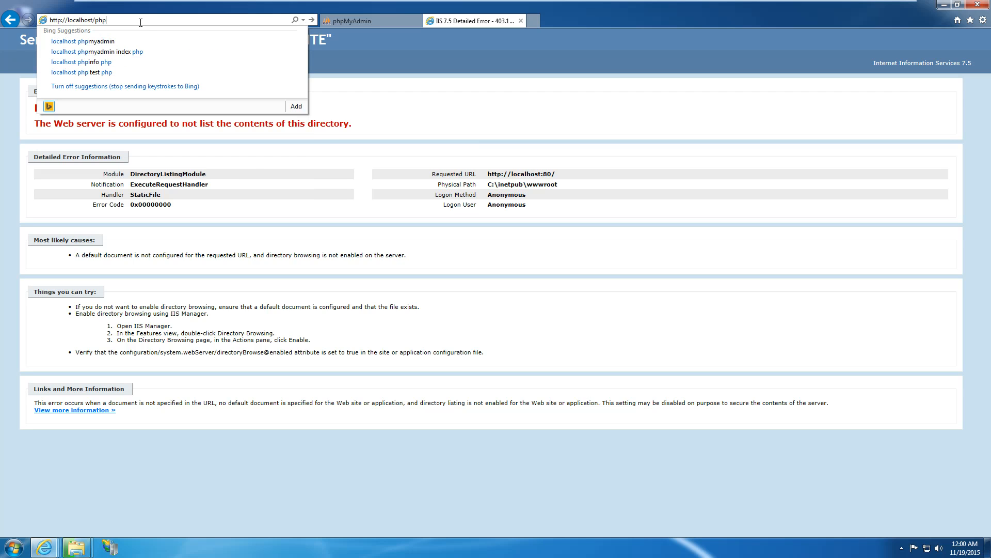
{"action": "left_click_drag", "start_coordinate": [68, 22], "coordinate": [92, 20]}
{"action": "left_click", "coordinate": [84, 21]}
{"action": "left_click", "coordinate": [112, 21]}
{"action": "type", "text": "myadmin"}
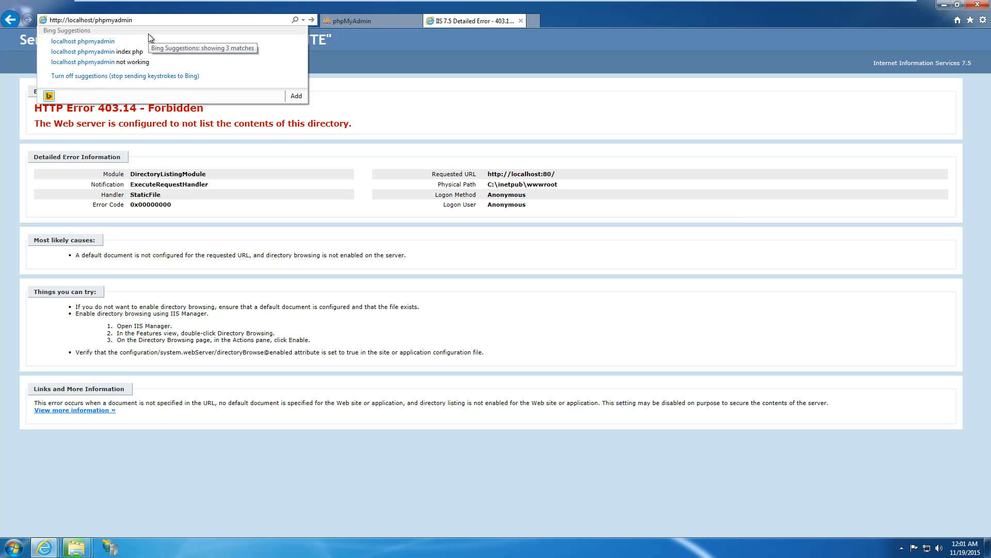
Confirm the phpMyAdmin copy finished, close the folder window, and load localhost/phpmyadmin.
{"action": "left_click", "coordinate": [77, 549]}
{"action": "left_click", "coordinate": [83, 506]}
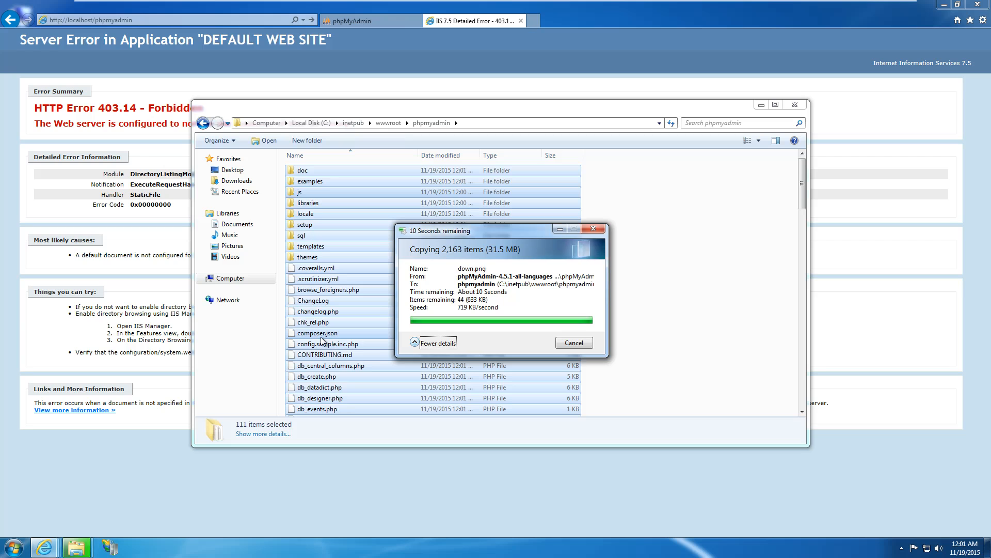
{"action": "left_click", "coordinate": [746, 216]}
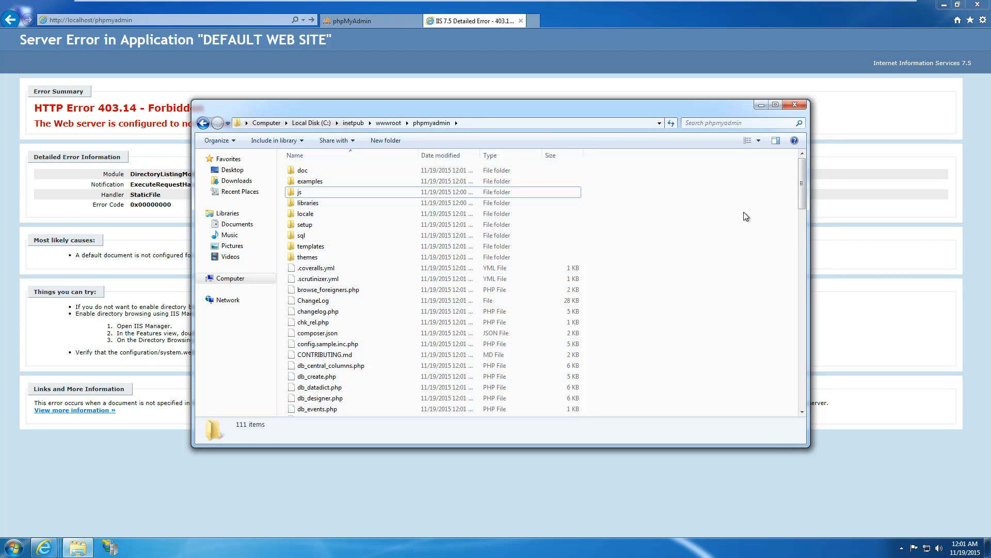
{"action": "left_click", "coordinate": [795, 104]}
{"action": "left_click", "coordinate": [248, 23]}
{"action": "key", "text": "Return"}
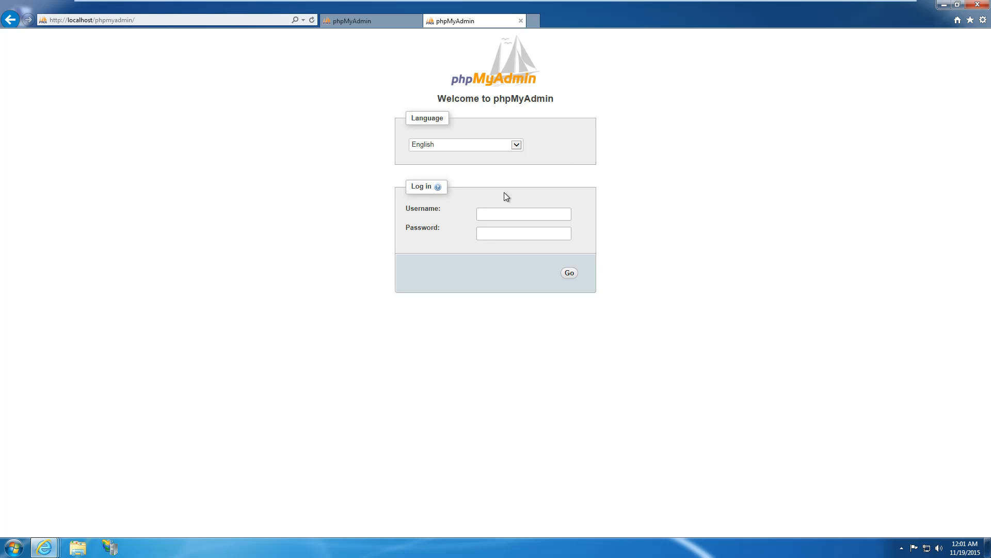
Enter the MySQL username and password on the phpMyAdmin login page and submit.
{"action": "left_click", "coordinate": [503, 215]}
{"action": "type", "text": "Djongov"}
{"action": "key", "text": "Tab"}
{"action": "type", "text": "•••••••••••"}
{"action": "key", "text": "Return"}
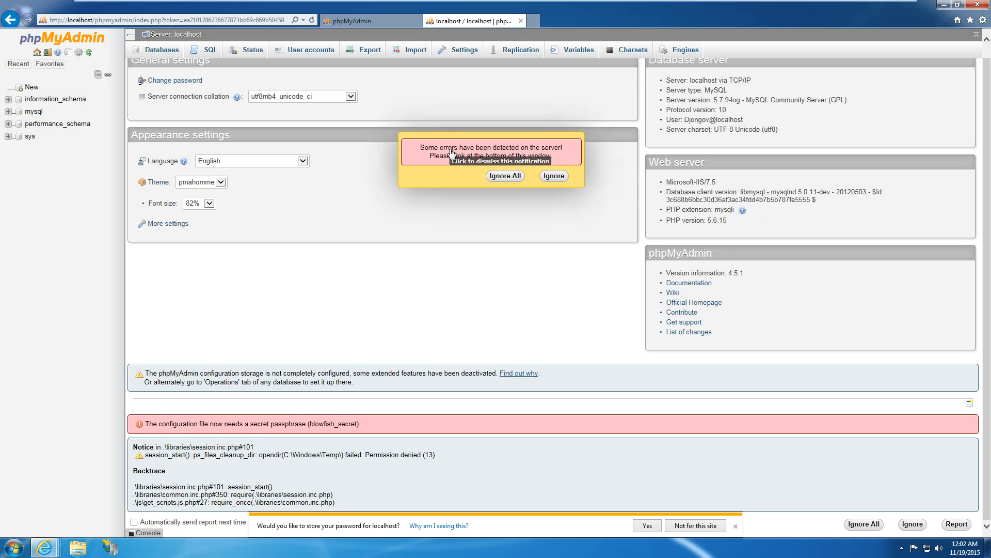
Dismiss the store-password offer and read the session permission error notice.
{"action": "left_click", "coordinate": [736, 527]}
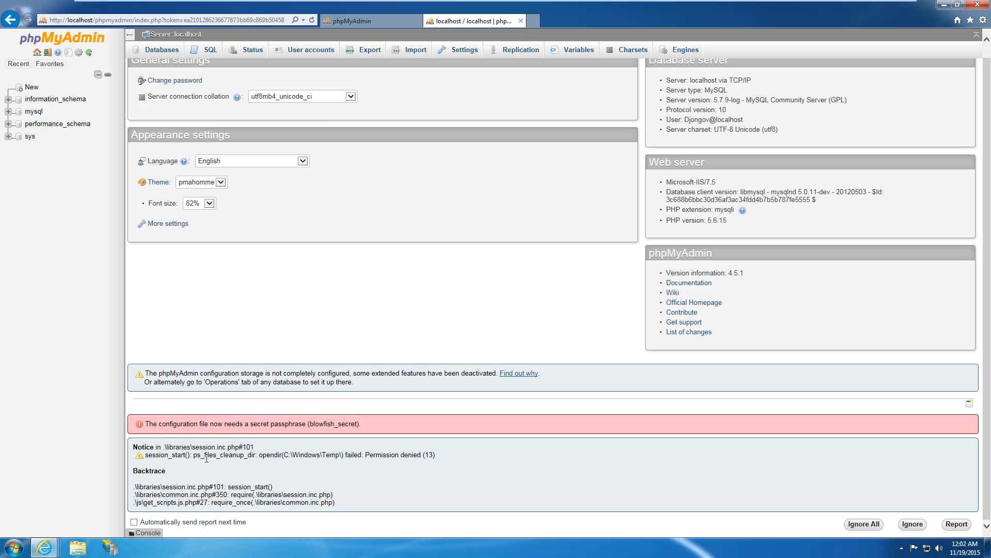
{"action": "left_click_drag", "start_coordinate": [206, 458], "coordinate": [308, 503]}
{"action": "left_click", "coordinate": [246, 482]}
{"action": "scroll", "coordinate": [255, 494], "scroll_direction": "up", "scroll_amount": 1}
{"action": "scroll", "coordinate": [258, 499], "scroll_direction": "down", "scroll_amount": 1}
{"action": "left_click", "coordinate": [307, 502]}
{"action": "scroll", "coordinate": [307, 499], "scroll_direction": "up", "scroll_amount": 1}
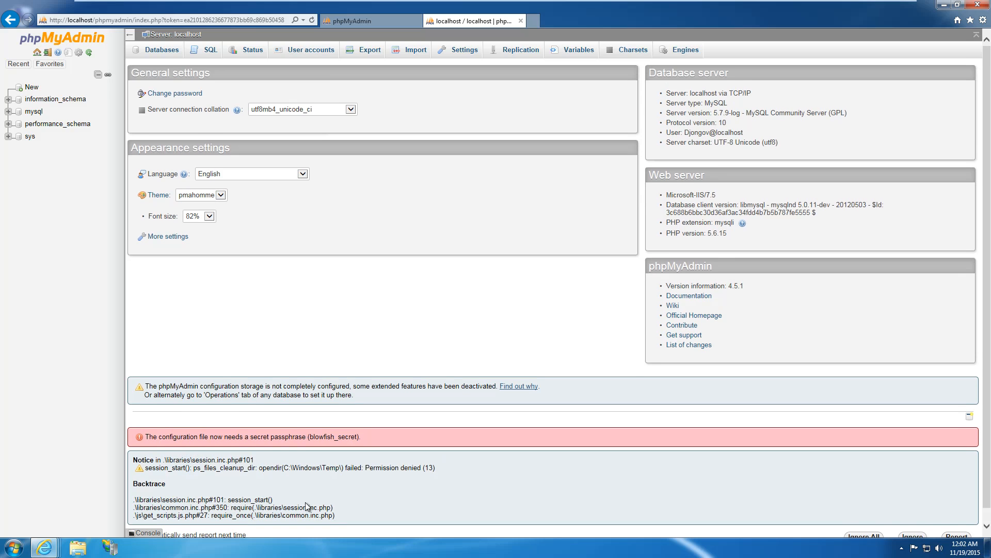
{"action": "scroll", "coordinate": [309, 491], "scroll_direction": "down", "scroll_amount": 1}
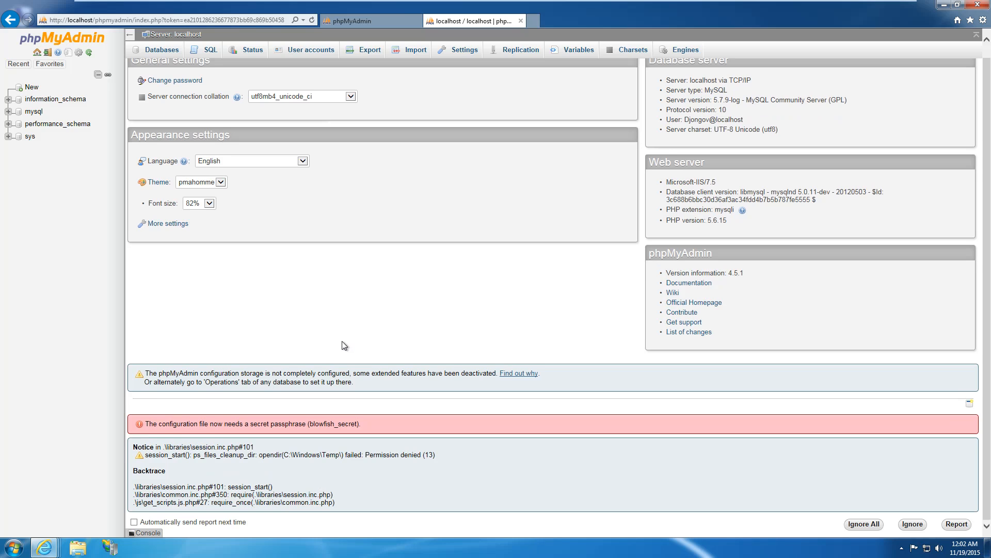
{"action": "scroll", "coordinate": [345, 346], "scroll_direction": "up", "scroll_amount": 1}
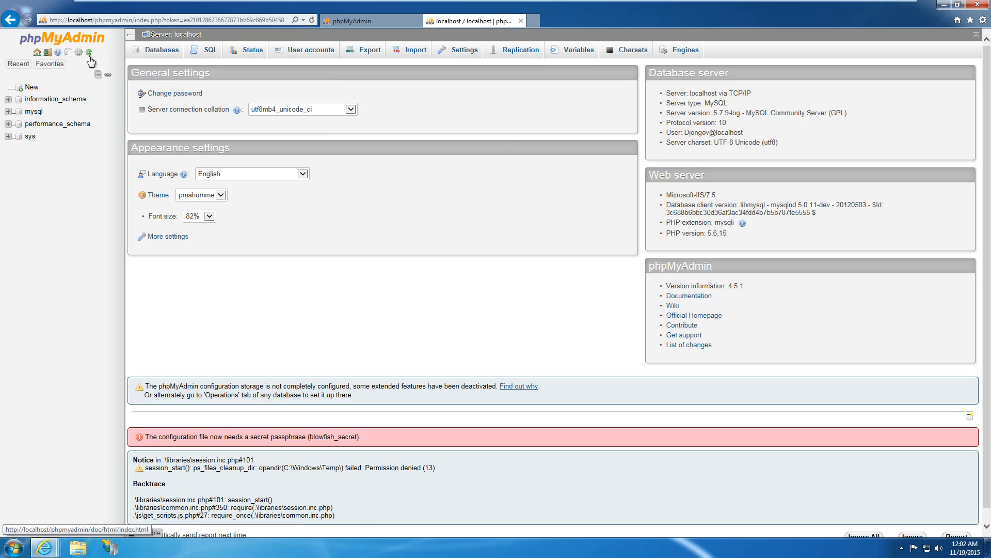
Review the Database server box: connection, server type MySQL, version and logged-in user.
{"action": "left_click_drag", "start_coordinate": [665, 93], "coordinate": [745, 93]}
{"action": "left_click", "coordinate": [734, 105]}
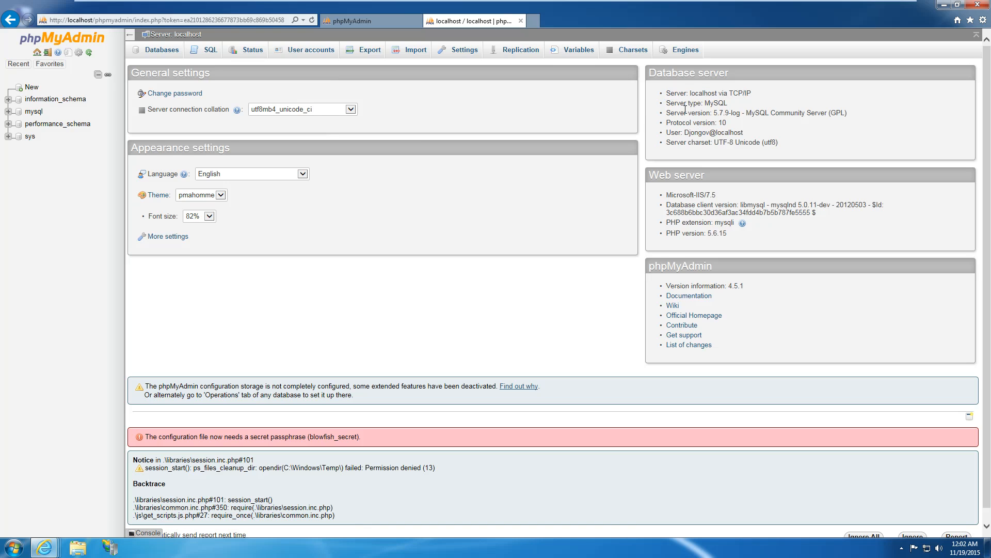
{"action": "left_click_drag", "start_coordinate": [666, 104], "coordinate": [733, 113]}
{"action": "left_click", "coordinate": [716, 125]}
{"action": "left_click", "coordinate": [722, 122]}
{"action": "left_click_drag", "start_coordinate": [685, 135], "coordinate": [709, 135]}
{"action": "left_click", "coordinate": [695, 136]}
{"action": "left_click", "coordinate": [655, 162]}
Review the Microsoft-IIS/7.5 web server, PHP version and phpMyAdmin version details.
{"action": "left_click_drag", "start_coordinate": [666, 195], "coordinate": [714, 196]}
{"action": "left_click", "coordinate": [715, 196]}
{"action": "left_click_drag", "start_coordinate": [666, 234], "coordinate": [722, 233]}
{"action": "left_click", "coordinate": [722, 233]}
{"action": "left_click_drag", "start_coordinate": [666, 286], "coordinate": [740, 290]}
{"action": "left_click", "coordinate": [740, 290]}
Search the web for 'wordpress' and go to the WordPress official site.
{"action": "left_click", "coordinate": [532, 22]}
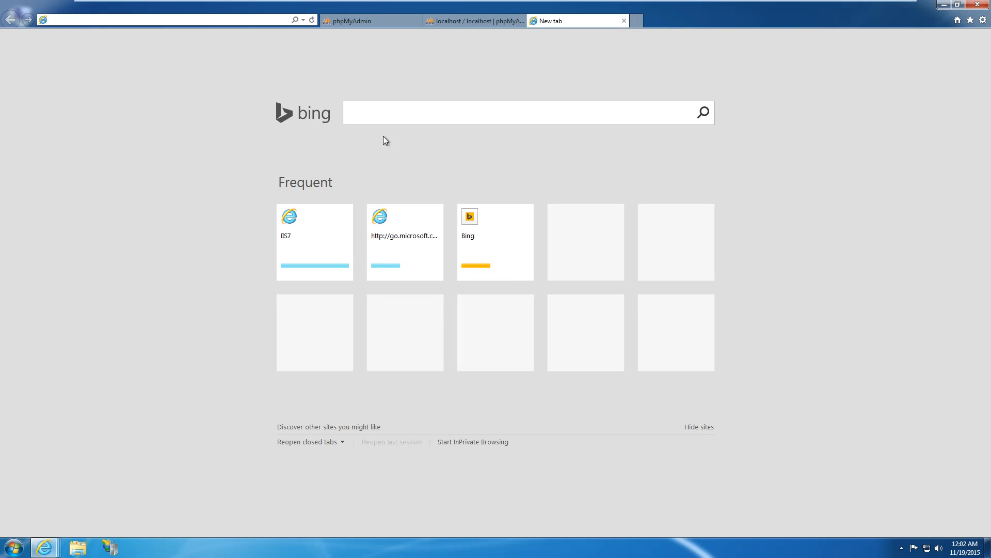
{"action": "type", "text": "wordpress"}
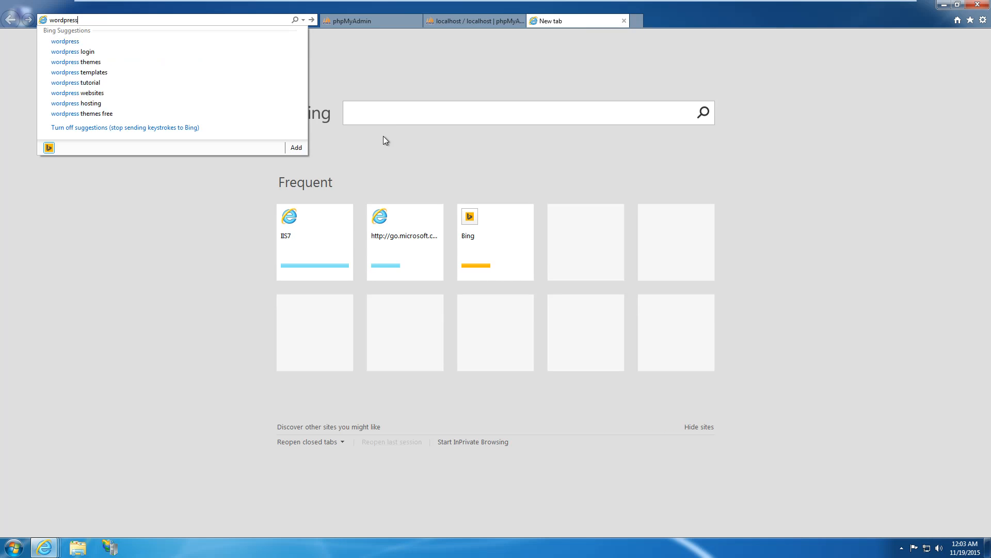
{"action": "key", "text": "Return"}
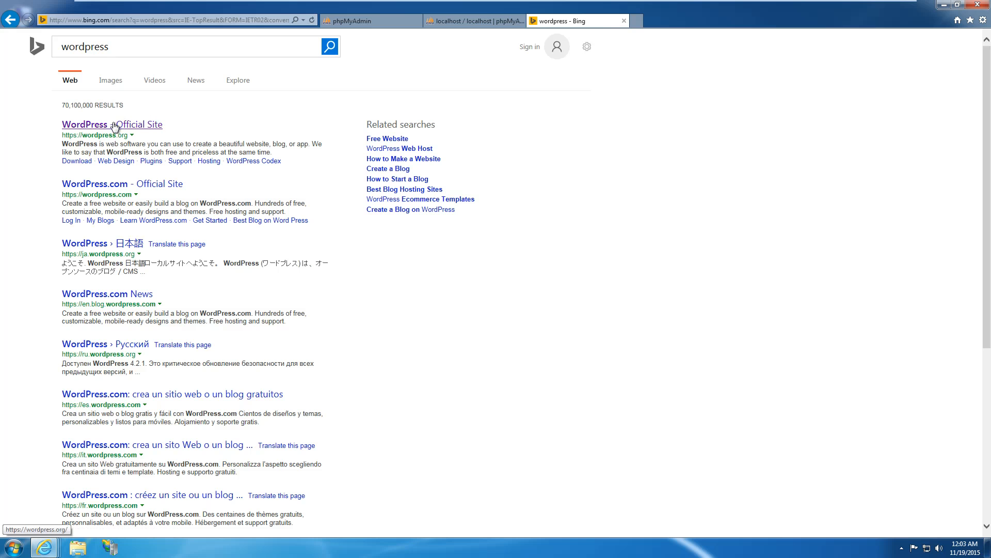
{"action": "left_click", "coordinate": [114, 126]}
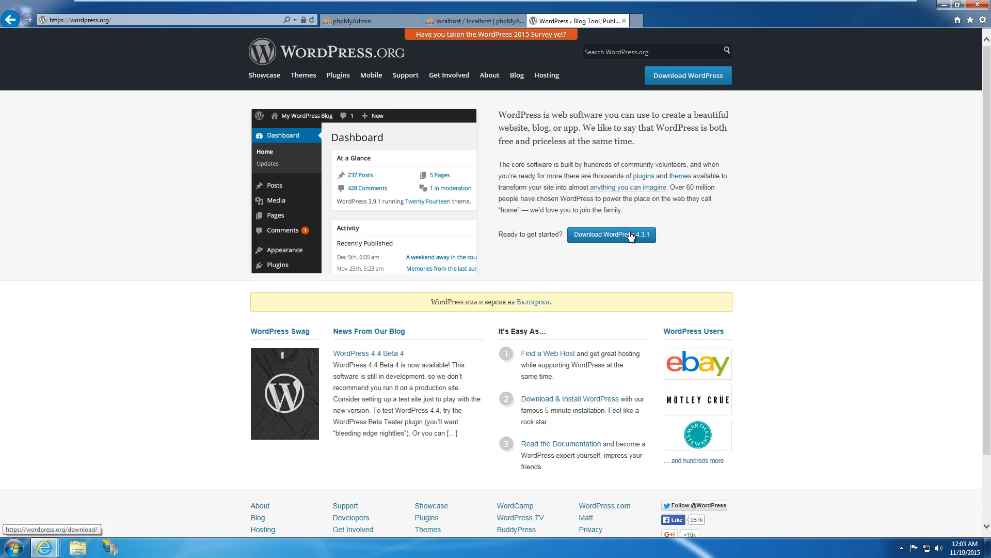
Save wordpress-4.3.1.zip from the WordPress 4.3.1 download page to the desktop.
{"action": "left_click", "coordinate": [610, 235]}
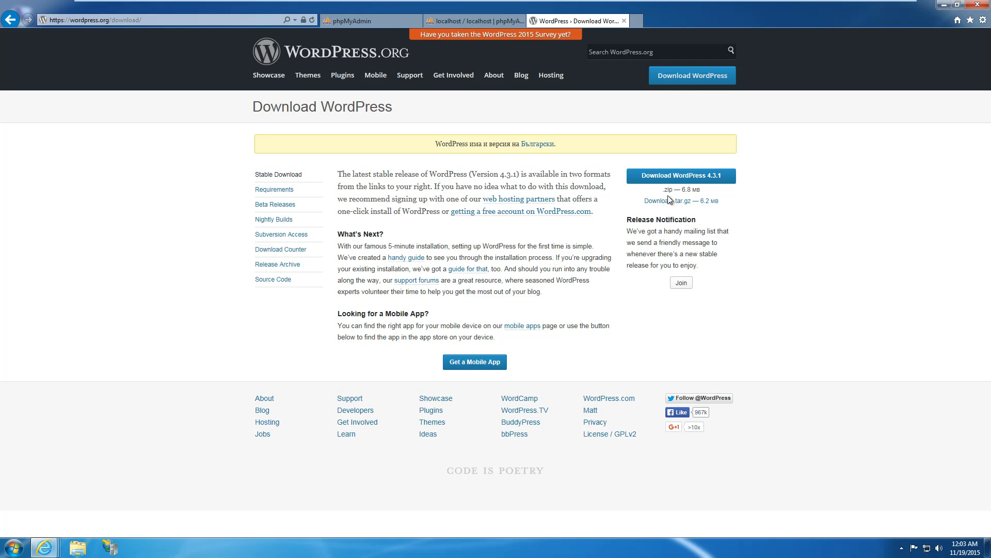
{"action": "left_click", "coordinate": [674, 179]}
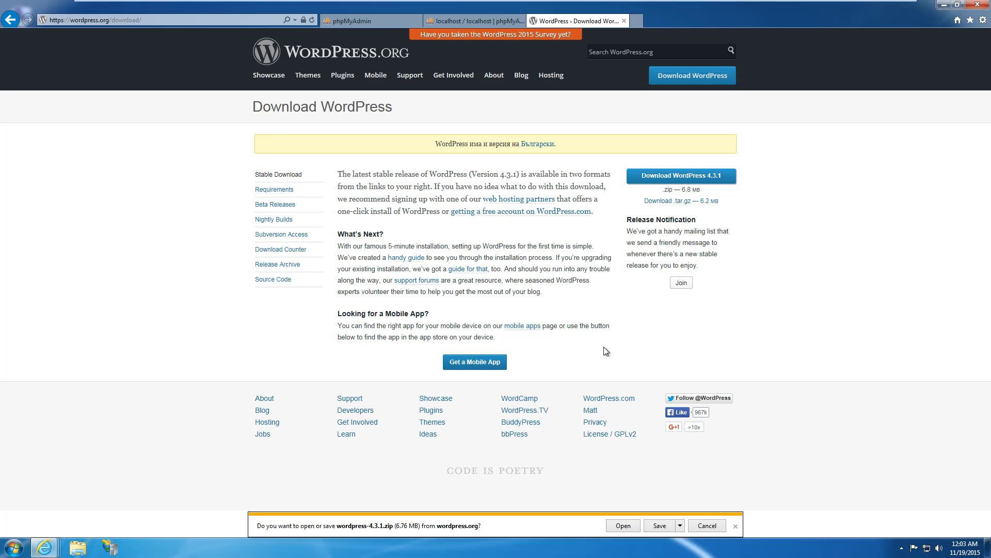
{"action": "left_click", "coordinate": [679, 525]}
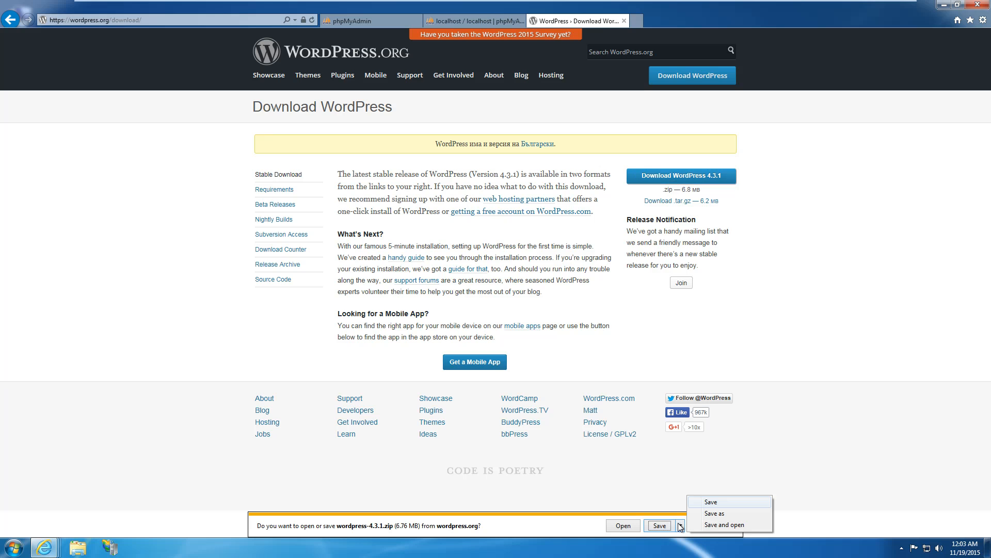
{"action": "left_click", "coordinate": [720, 515]}
{"action": "left_click", "coordinate": [400, 266]}
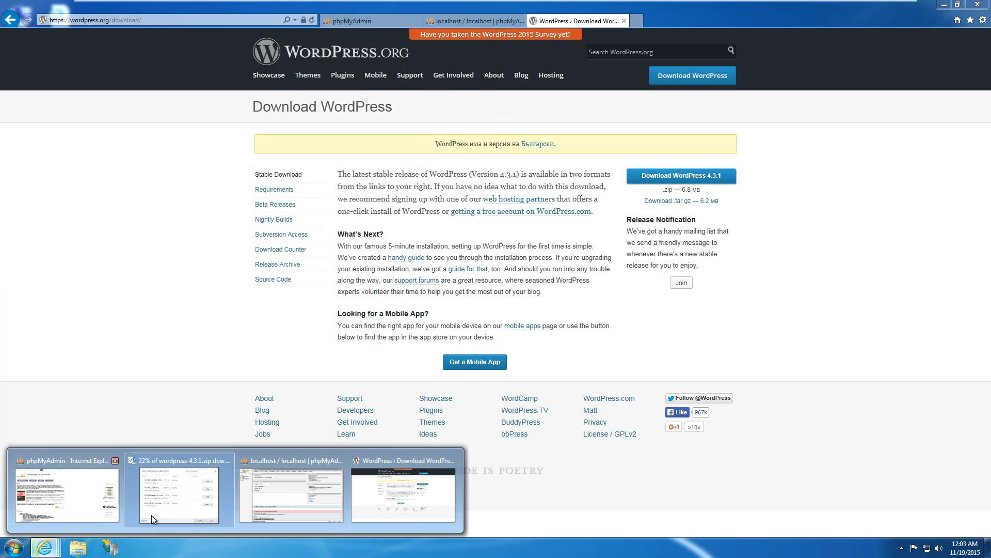
Close the phpMyAdmin homepage tab and browse the server's SQL and Status pages, ending on Databases.
{"action": "left_click", "coordinate": [488, 20]}
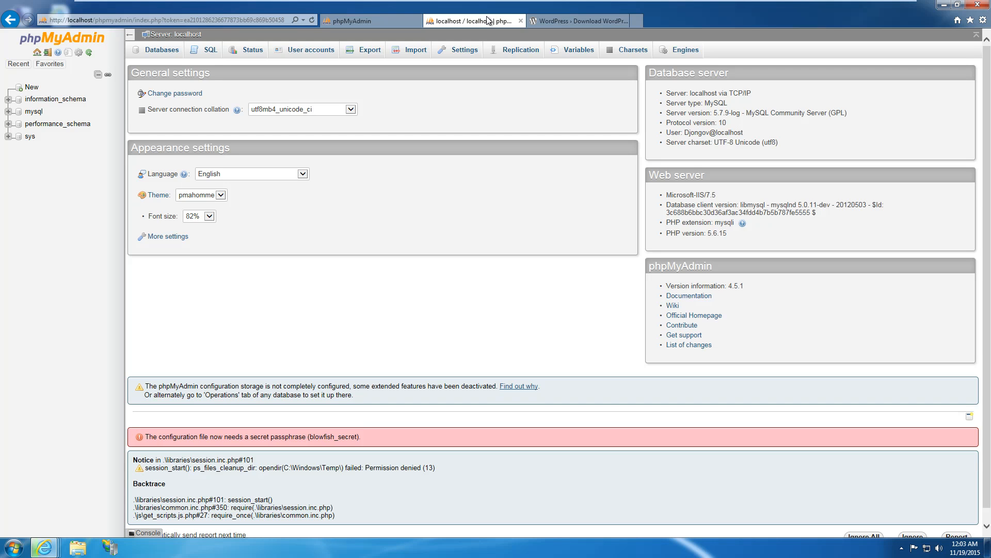
{"action": "left_click", "coordinate": [374, 22]}
{"action": "left_click", "coordinate": [417, 21]}
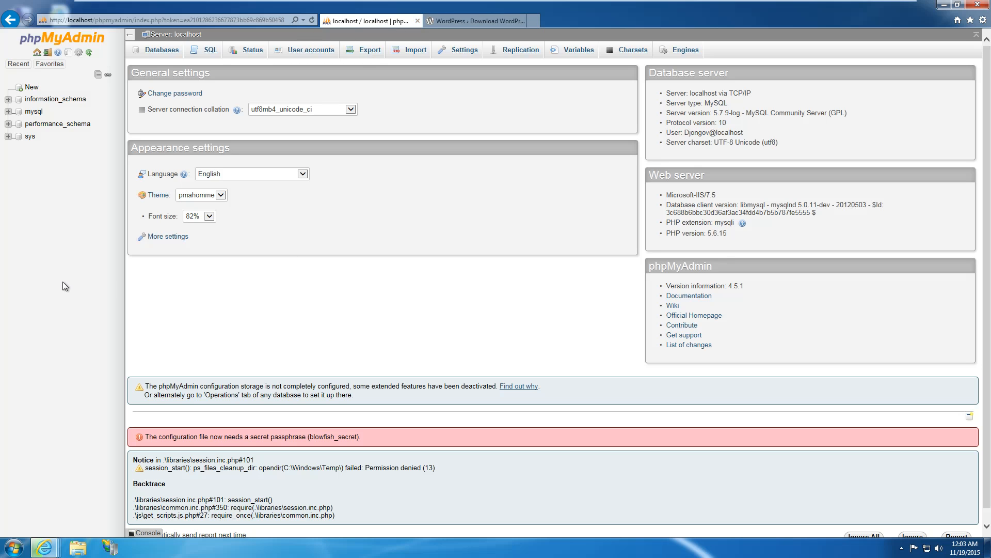
{"action": "left_click", "coordinate": [161, 49]}
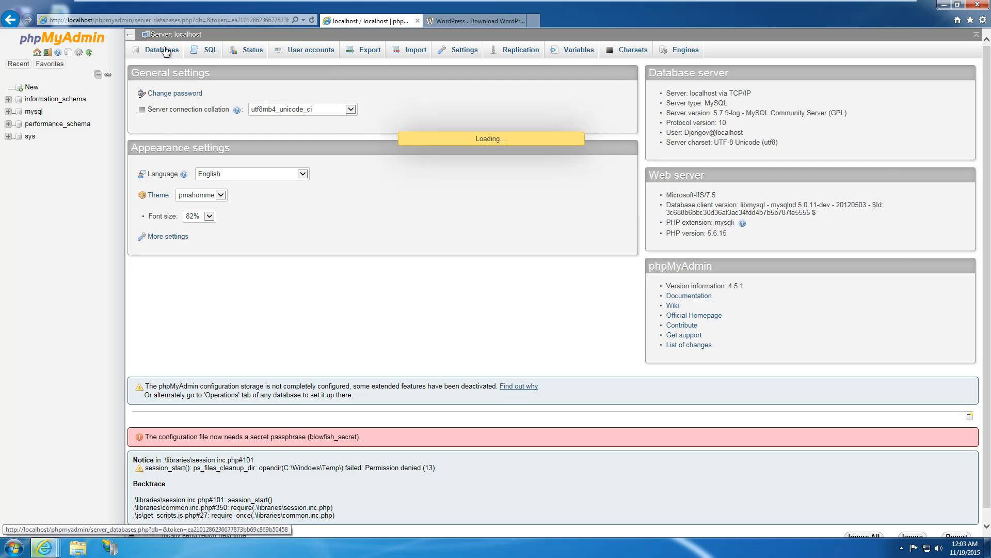
{"action": "left_click", "coordinate": [209, 50]}
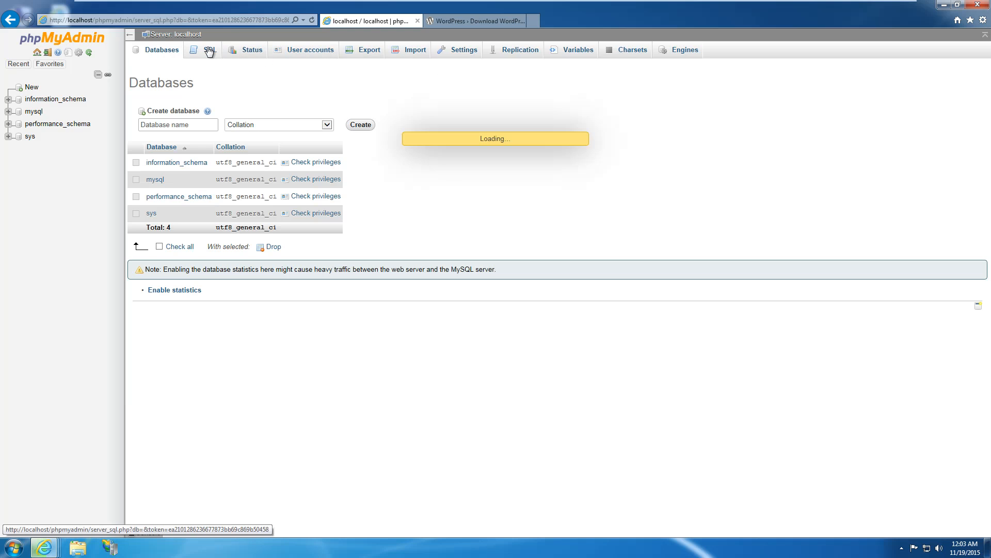
{"action": "left_click", "coordinate": [253, 50]}
{"action": "left_click", "coordinate": [205, 58]}
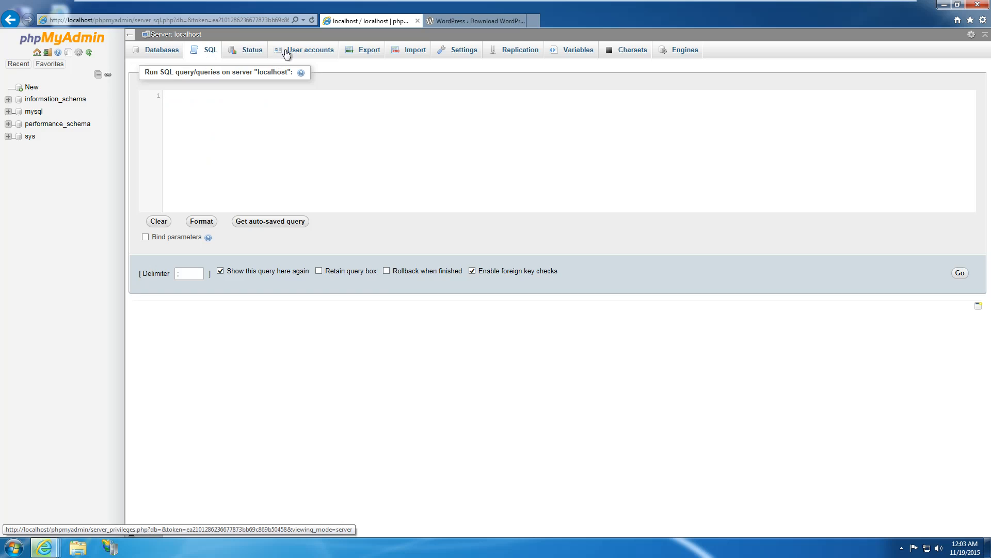
{"action": "left_click", "coordinate": [154, 50]}
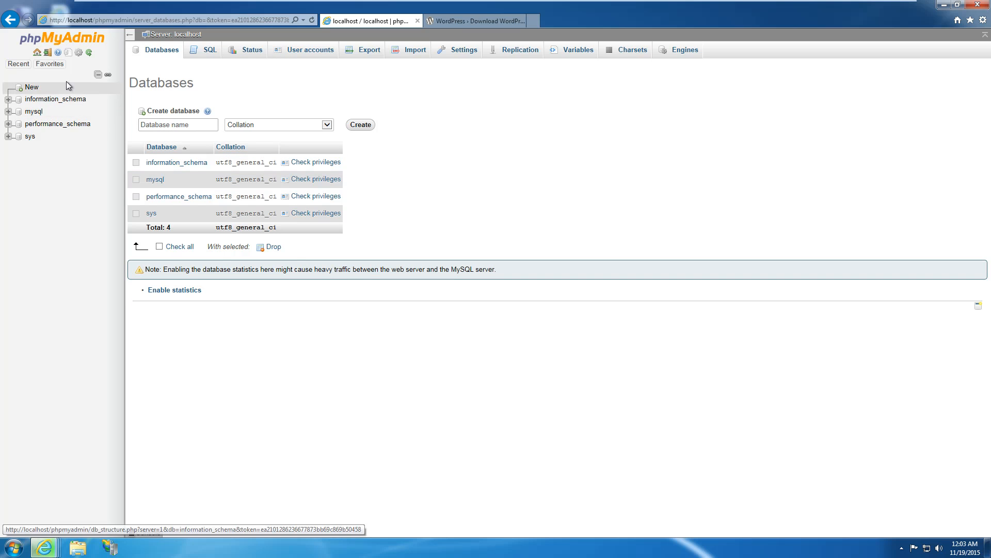
Close the WordPress download tab and open the downloaded wordpress-4.3.1.zip.
{"action": "left_click", "coordinate": [452, 22]}
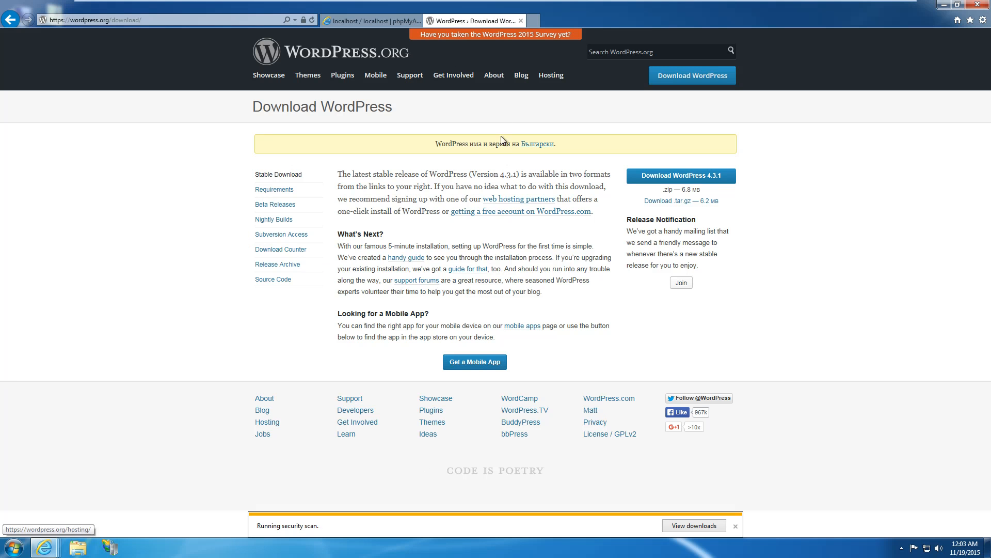
{"action": "left_click", "coordinate": [521, 21]}
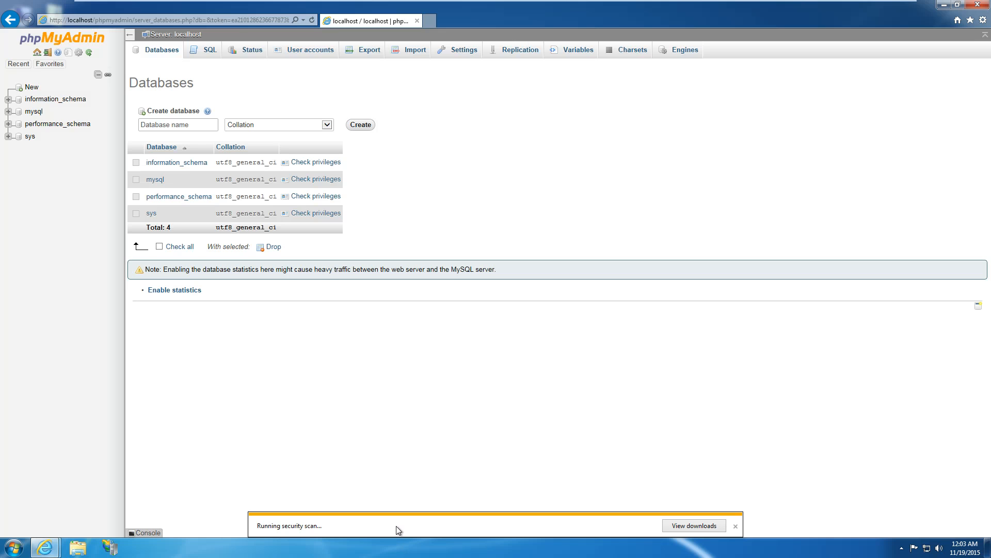
{"action": "left_click", "coordinate": [582, 526]}
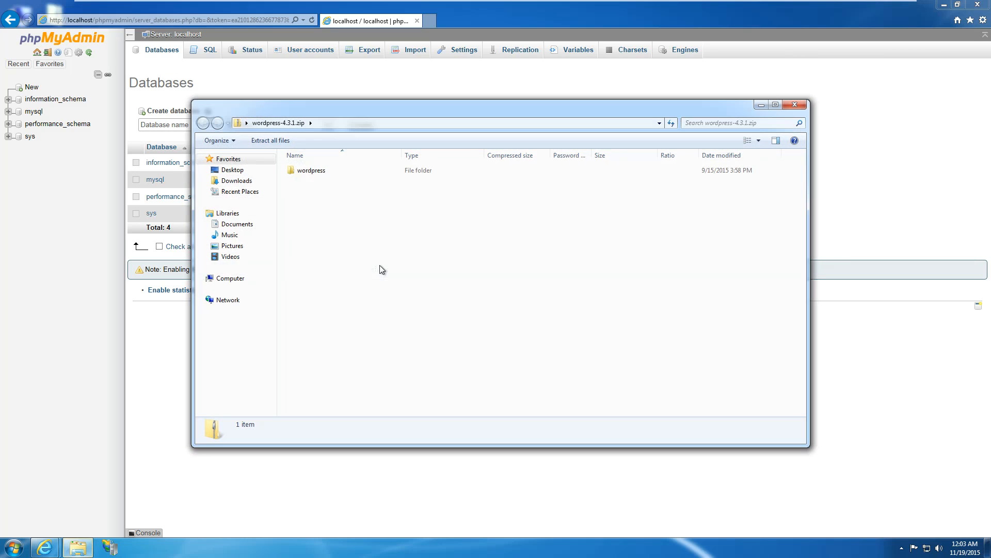
Copy all the files inside the zip's wordpress folder.
{"action": "double_click", "coordinate": [329, 170]}
{"action": "left_click_drag", "start_coordinate": [364, 391], "coordinate": [308, 170]}
{"action": "right_click", "coordinate": [309, 170]}
{"action": "left_click", "coordinate": [331, 218]}
Paste the 1,329 WordPress items into C:\inetpub\wwwroot.
{"action": "left_click", "coordinate": [224, 281]}
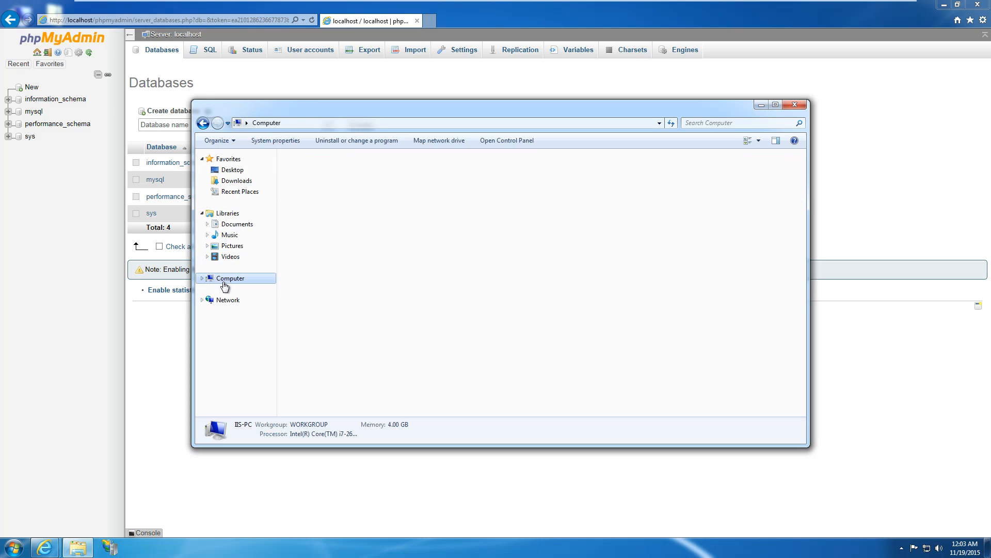
{"action": "double_click", "coordinate": [310, 181]}
{"action": "double_click", "coordinate": [306, 170]}
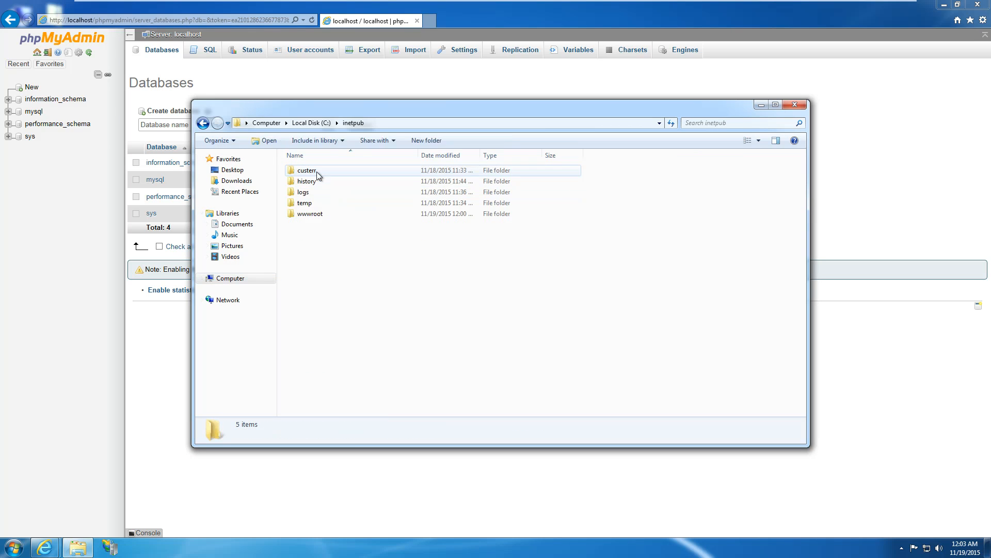
{"action": "double_click", "coordinate": [312, 215]}
{"action": "right_click", "coordinate": [335, 231]}
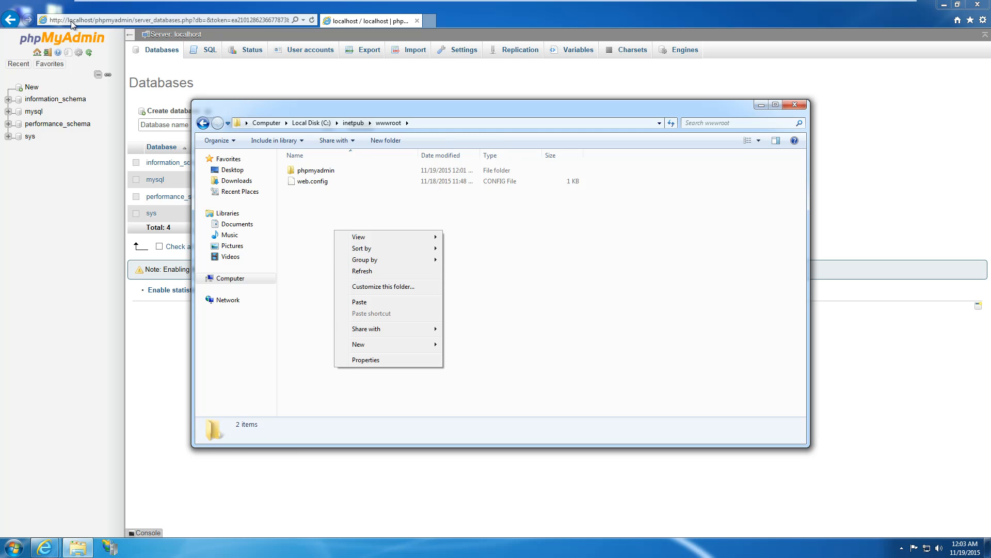
{"action": "left_click", "coordinate": [368, 303]}
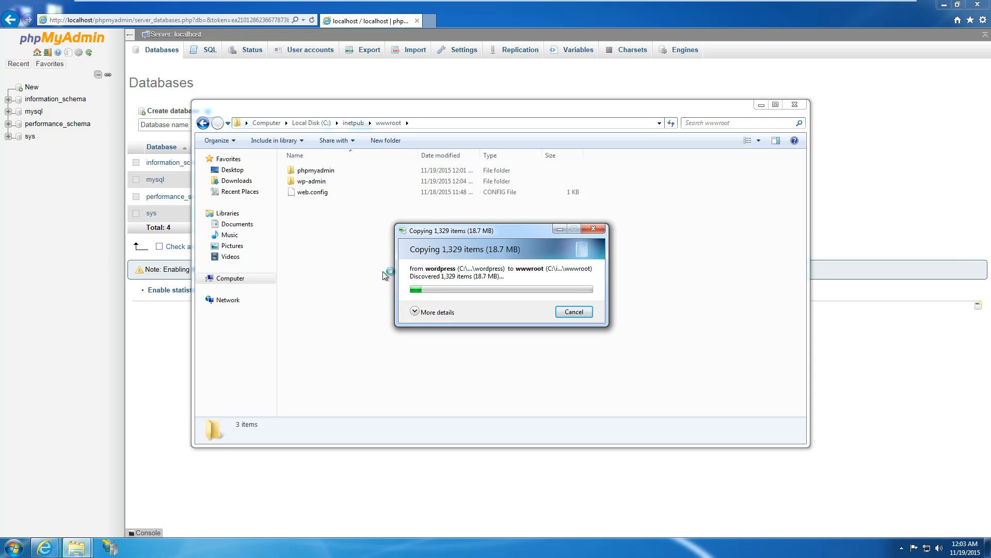
{"action": "left_click", "coordinate": [416, 313]}
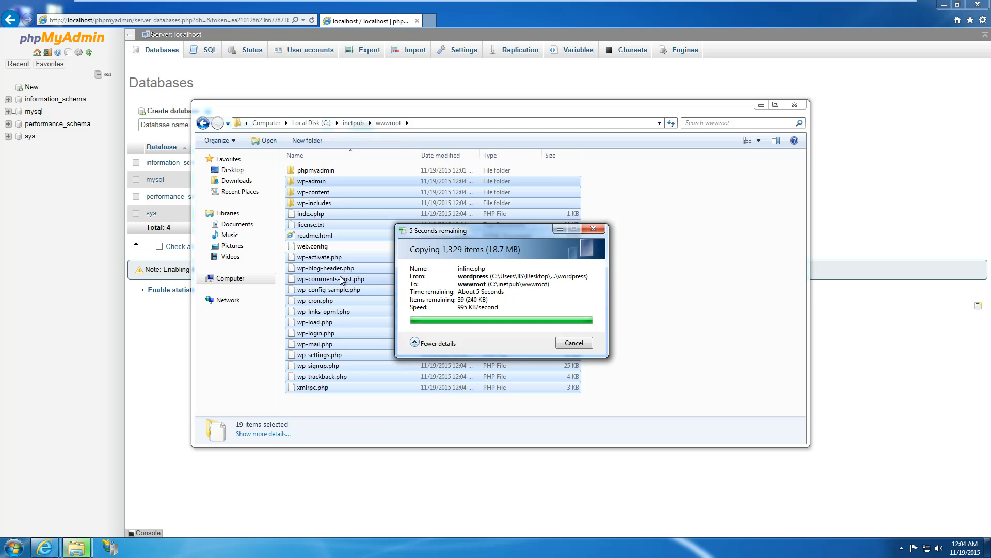
{"action": "left_click", "coordinate": [429, 21]}
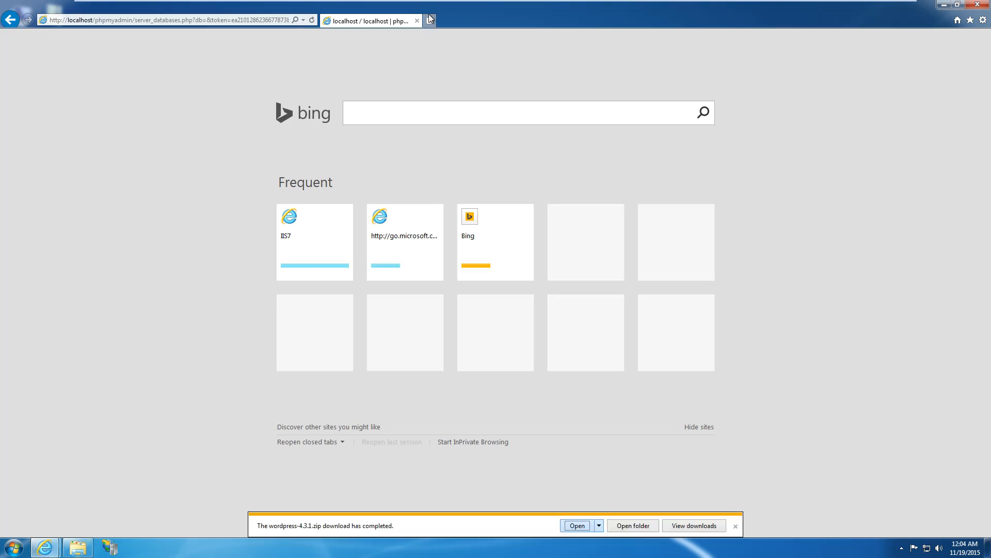
Load the WordPress setup at localhost and review the required database details it lists.
{"action": "type", "text": "loc"}
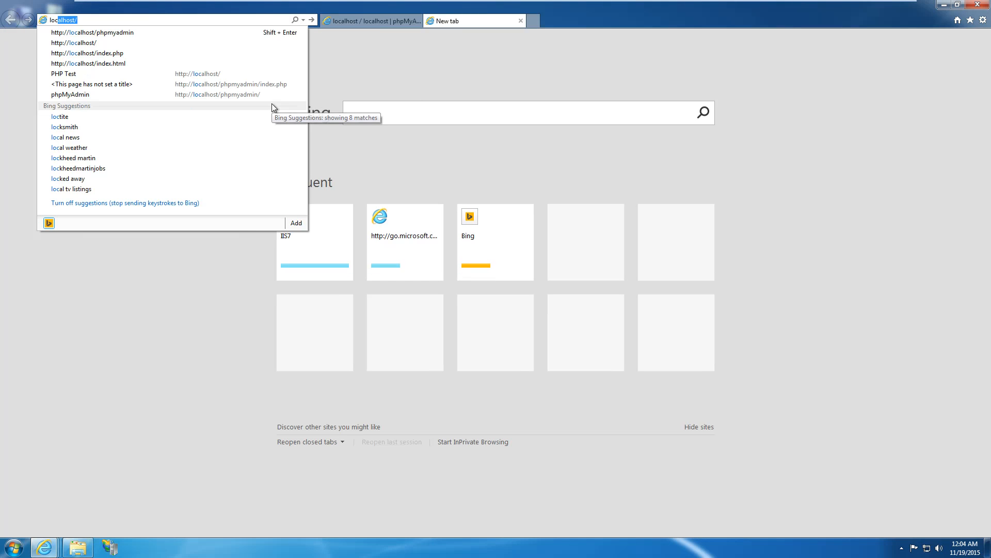
{"action": "key", "text": "Down"}
{"action": "key", "text": "Down"}
{"action": "key", "text": "Return"}
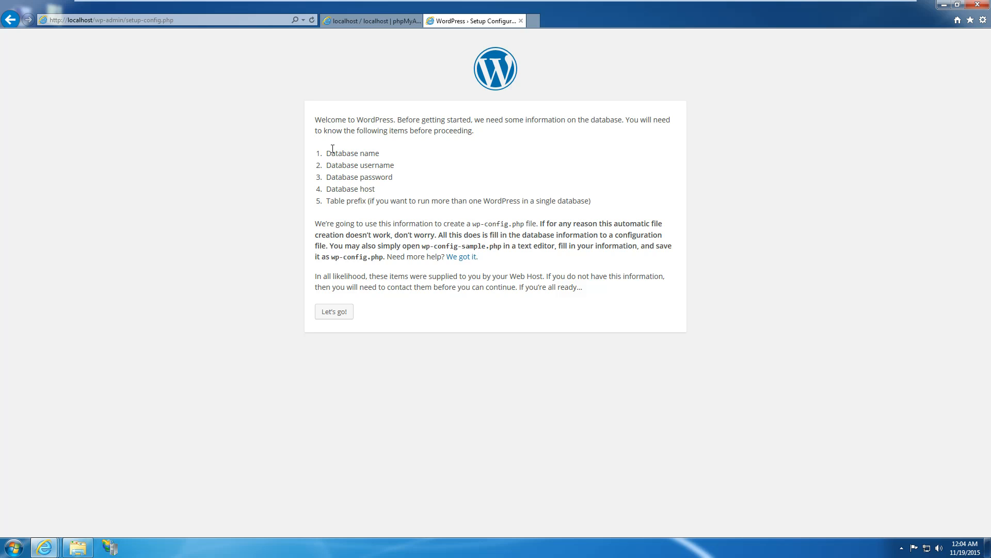
{"action": "left_click_drag", "start_coordinate": [356, 131], "coordinate": [443, 139]}
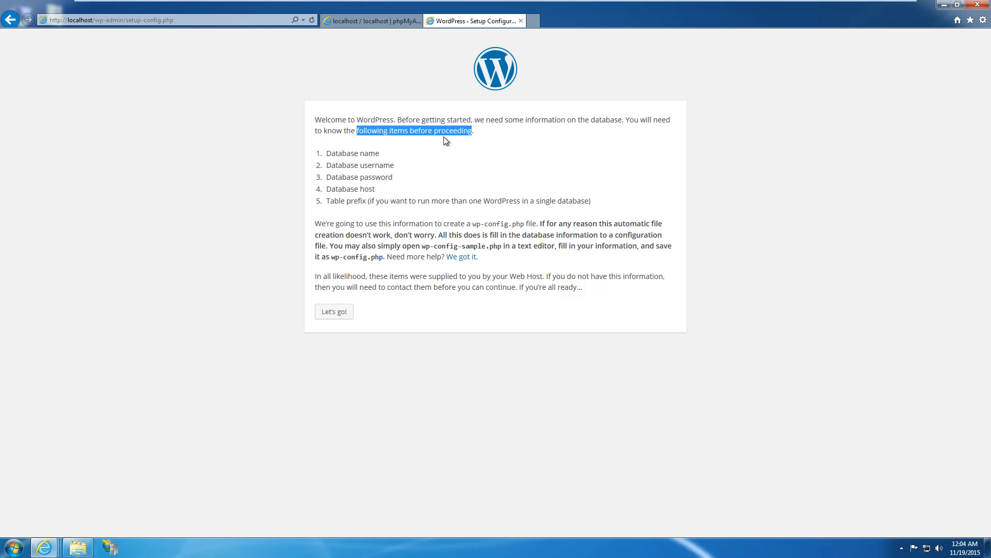
{"action": "left_click", "coordinate": [446, 140]}
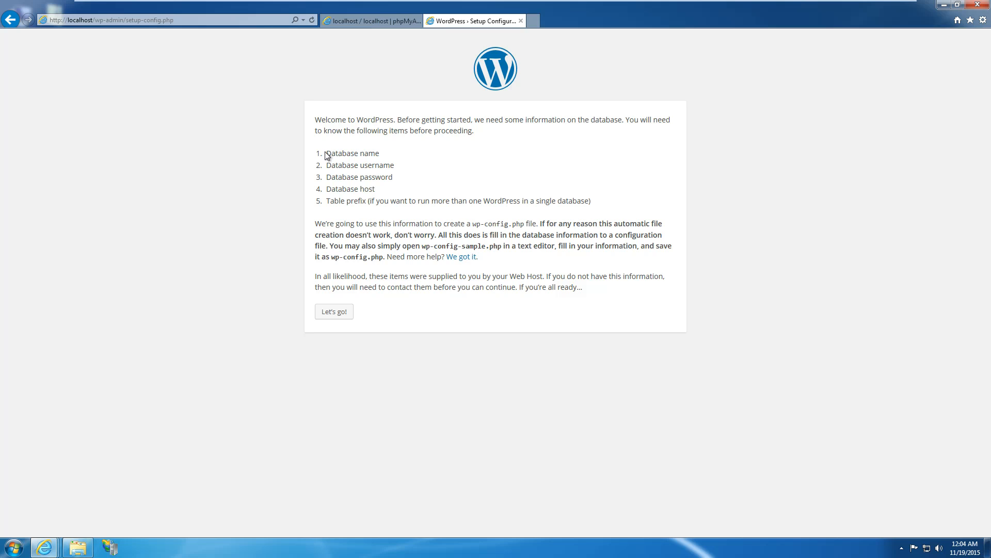
{"action": "left_click_drag", "start_coordinate": [332, 154], "coordinate": [376, 166]}
{"action": "left_click", "coordinate": [423, 174]}
{"action": "left_click_drag", "start_coordinate": [326, 189], "coordinate": [432, 202]}
{"action": "left_click", "coordinate": [361, 240]}
Start setup with Let's go! and clear 'wordpress' from the Database Name field.
{"action": "left_click", "coordinate": [350, 312]}
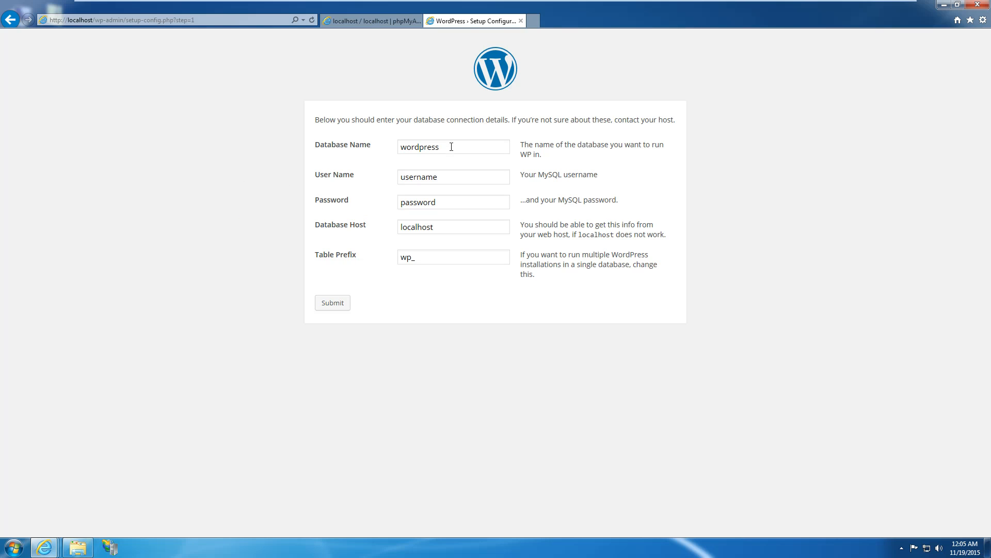
{"action": "left_click_drag", "start_coordinate": [452, 146], "coordinate": [363, 162]}
{"action": "key", "text": "BackSpace"}
{"action": "left_click", "coordinate": [357, 22]}
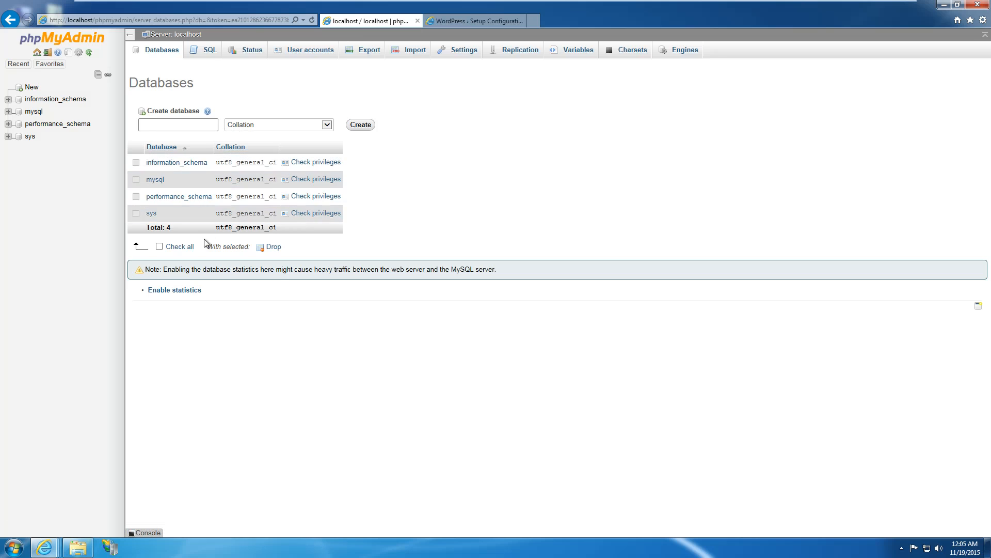
Create the IT_Blog database from phpMyAdmin's Databases tab and return to the database list.
{"action": "left_click", "coordinate": [209, 50]}
{"action": "left_click", "coordinate": [155, 49]}
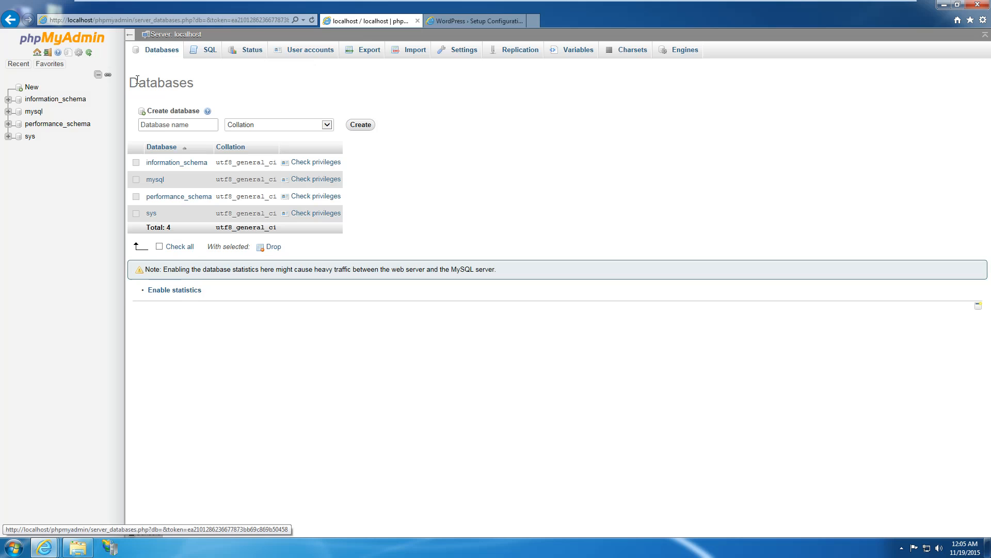
{"action": "left_click", "coordinate": [170, 125]}
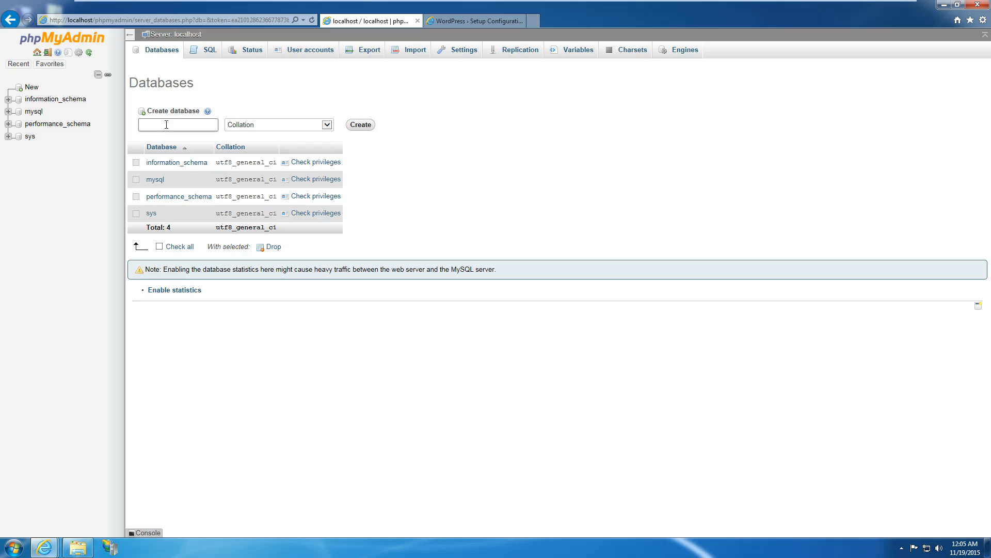
{"action": "type", "text": "IT_Blog"}
{"action": "left_click", "coordinate": [356, 126]}
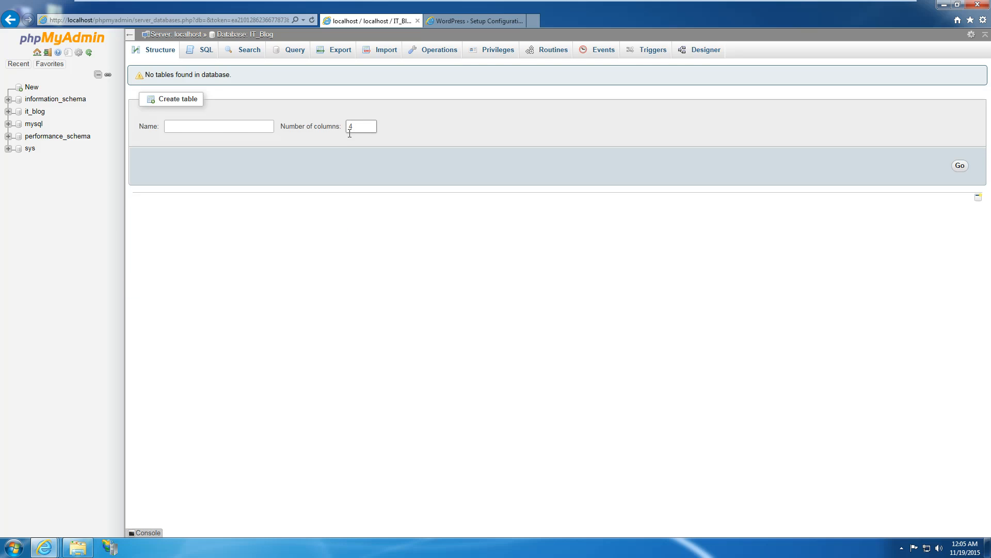
{"action": "left_click", "coordinate": [143, 50]}
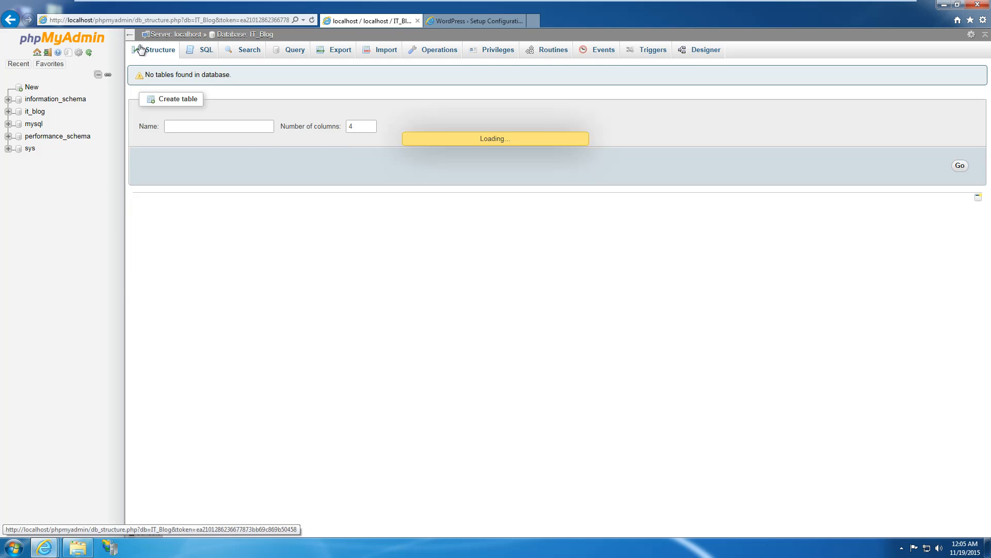
{"action": "left_click", "coordinate": [30, 87]}
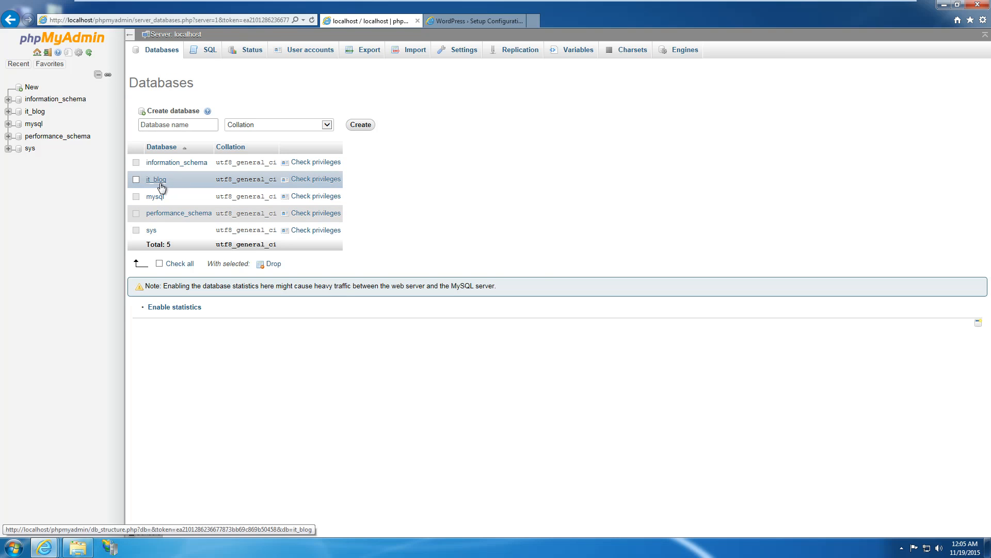
Switch between browser tabs, ending on the WordPress database connection form.
{"action": "left_click", "coordinate": [483, 20]}
{"action": "left_click", "coordinate": [364, 20]}
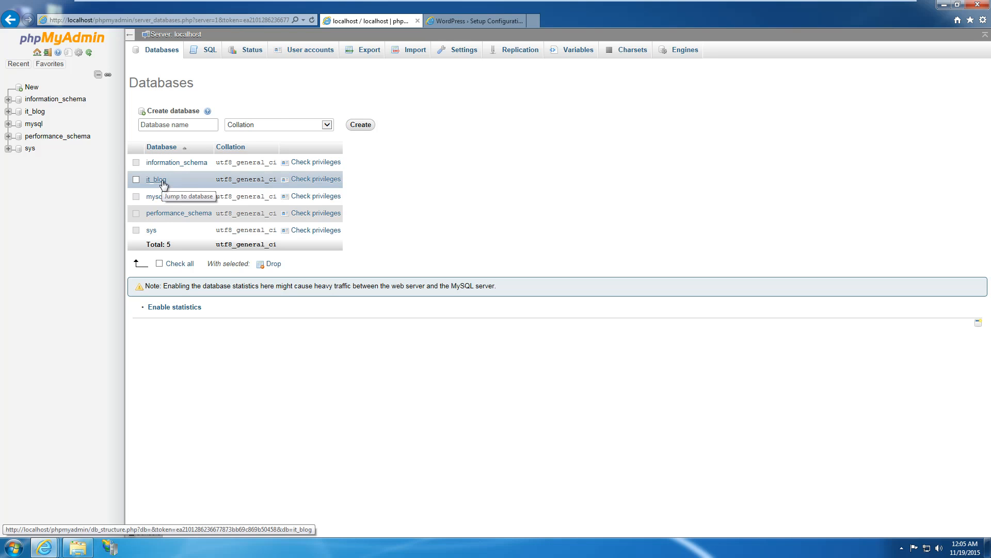
{"action": "left_click", "coordinate": [450, 24]}
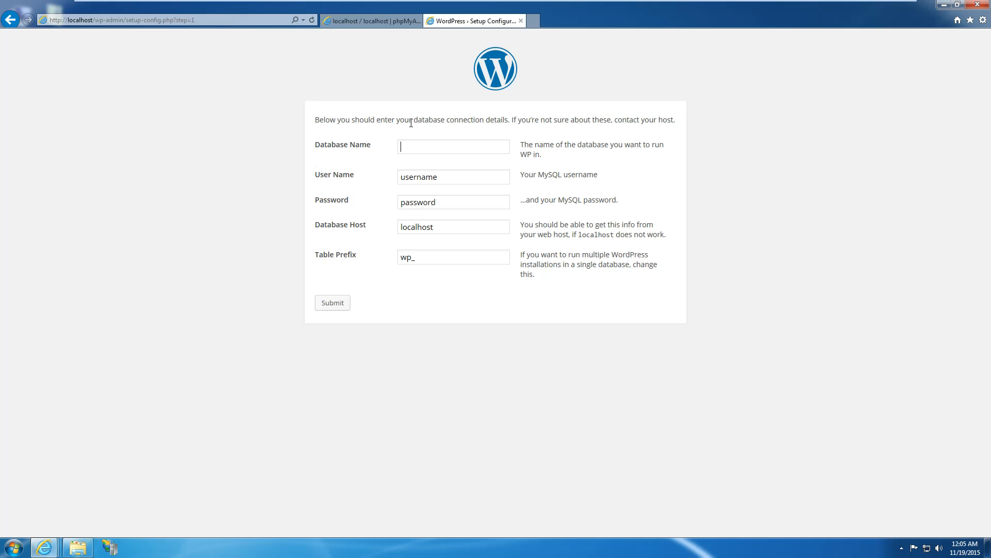
Enter database name it_blog with the MySQL user name and password, keeping host localhost and prefix wp_.
{"action": "key", "text": "Tab"}
{"action": "key", "text": "Tab"}
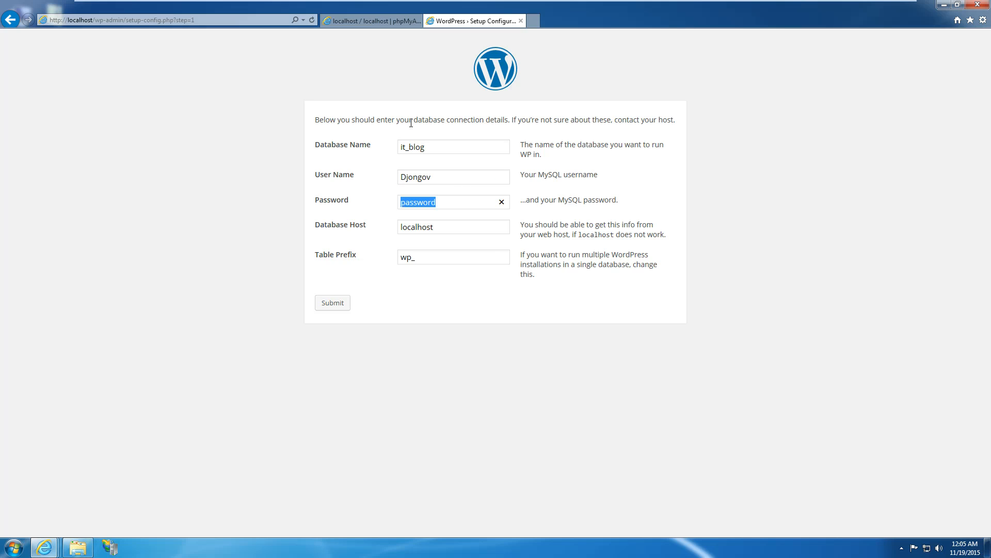
{"action": "left_click", "coordinate": [333, 226]}
Submit the it_blog connection details, note that wp-config.php can't be written, and return to the wwwroot window.
{"action": "left_click", "coordinate": [432, 258]}
{"action": "left_click", "coordinate": [427, 314]}
{"action": "left_click", "coordinate": [335, 305]}
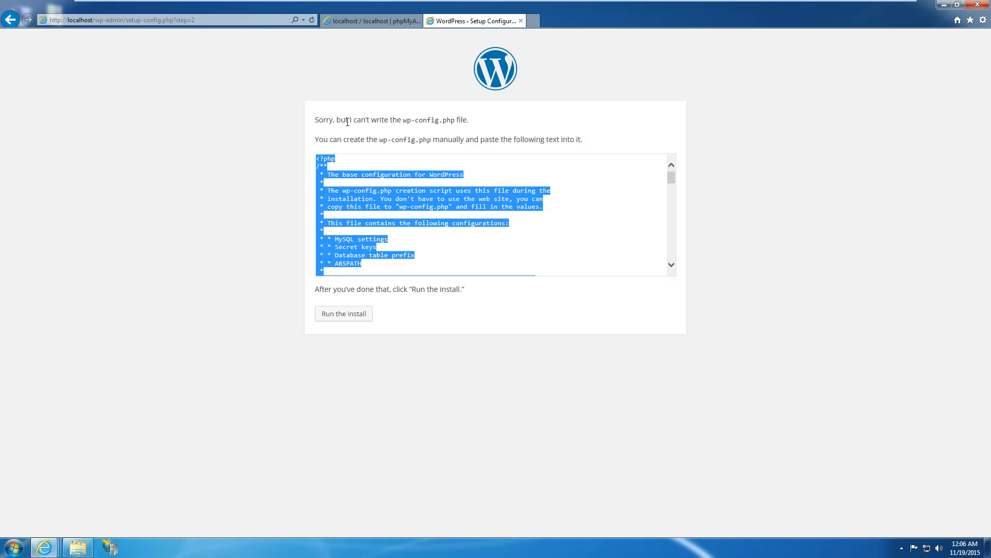
{"action": "left_click_drag", "start_coordinate": [401, 120], "coordinate": [439, 120]}
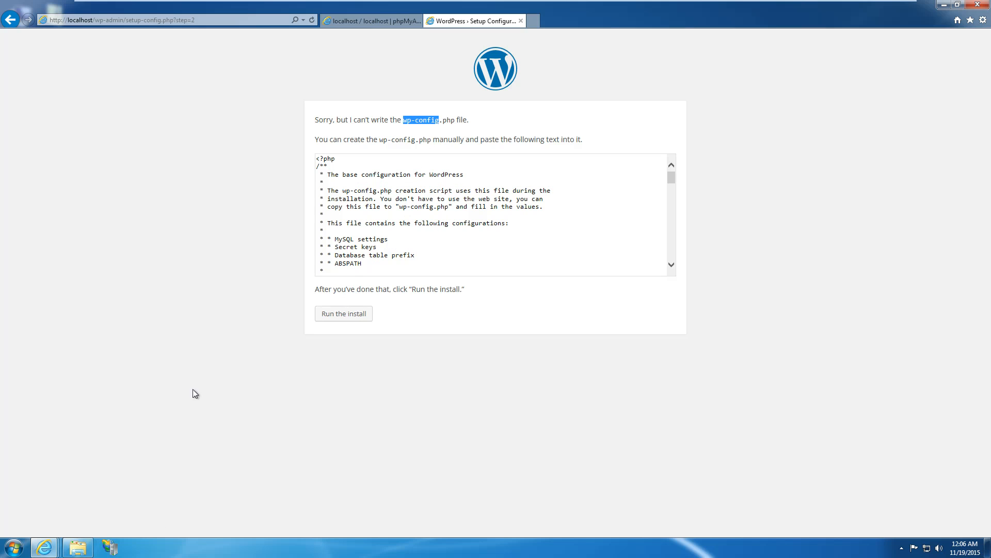
{"action": "left_click", "coordinate": [77, 546]}
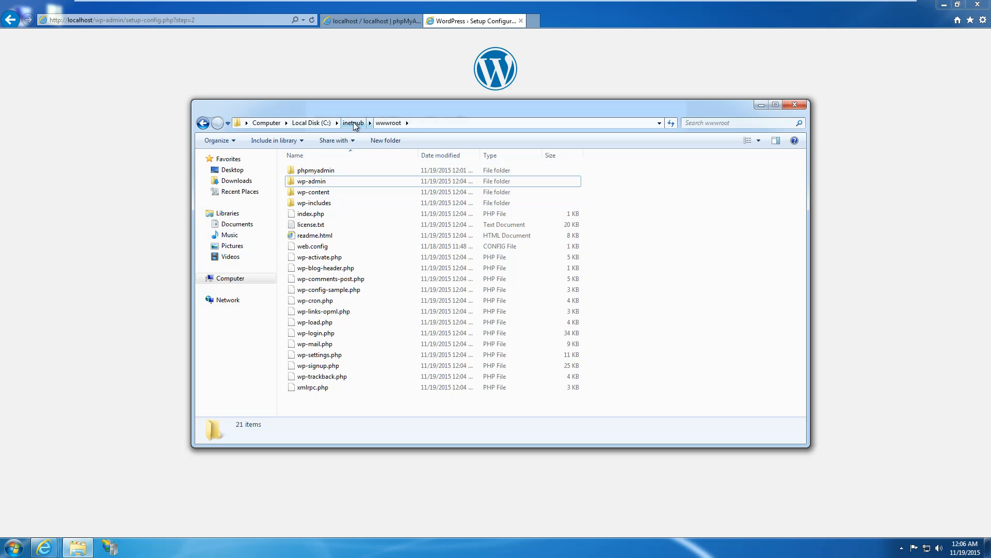
Create a new empty file named wp-config.php in C:\inetpub\wwwroot.
{"action": "left_click", "coordinate": [306, 291]}
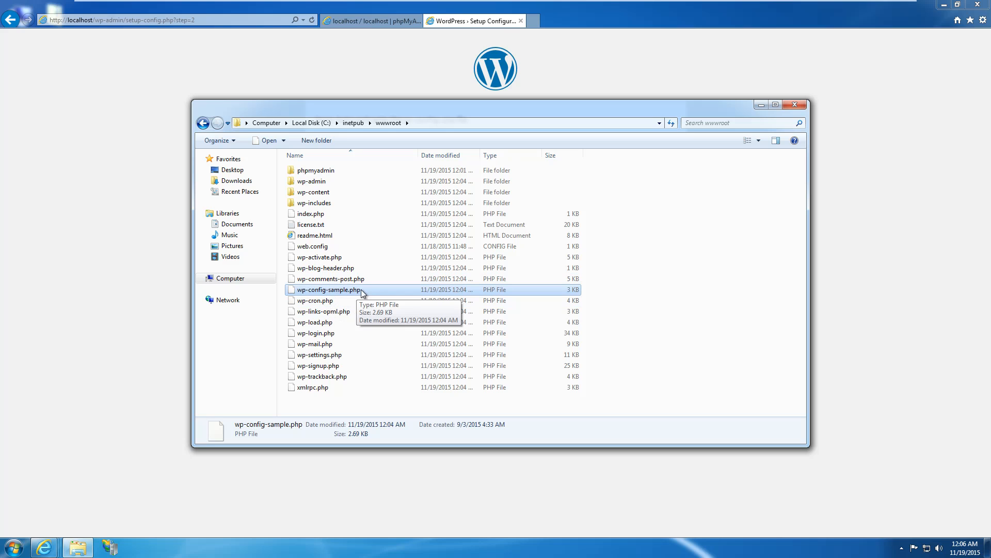
{"action": "left_click", "coordinate": [595, 73]}
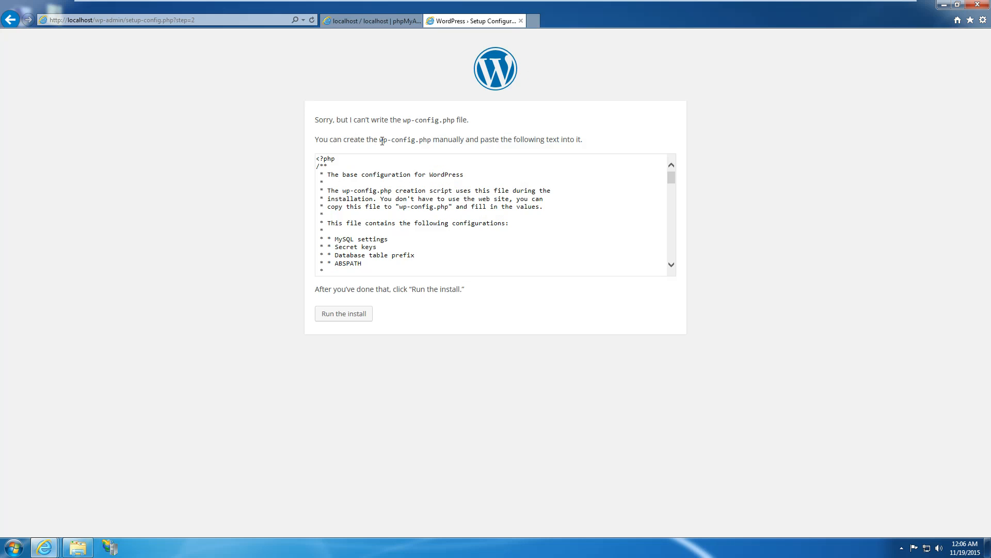
{"action": "left_click_drag", "start_coordinate": [381, 140], "coordinate": [425, 137]}
{"action": "left_click", "coordinate": [77, 547]}
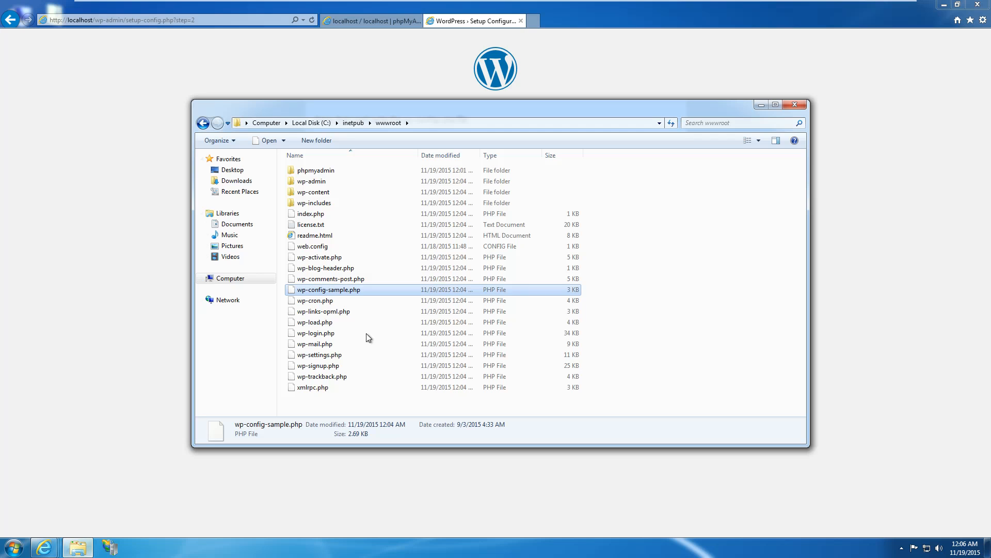
{"action": "right_click", "coordinate": [660, 285]}
{"action": "mouse_move", "coordinate": [682, 398]}
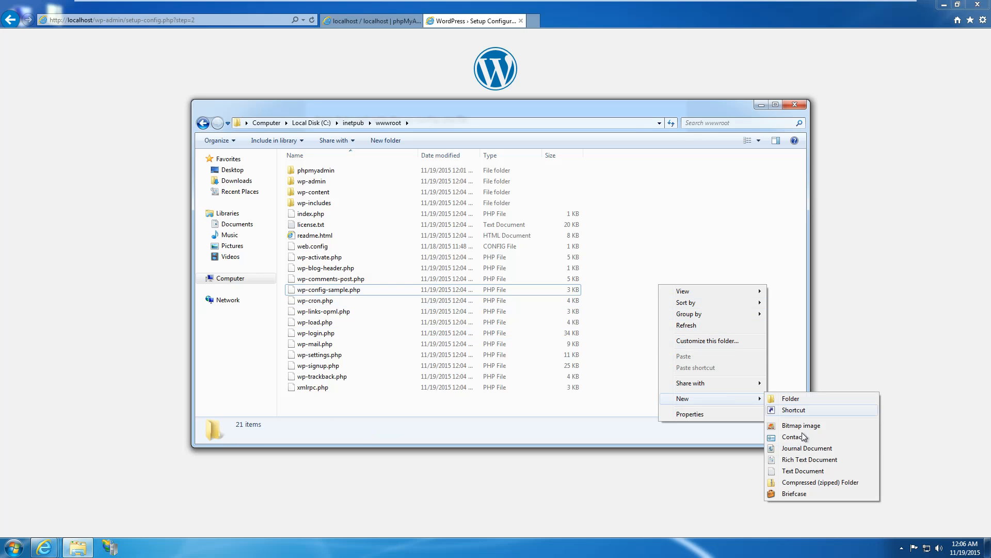
{"action": "left_click", "coordinate": [800, 470]}
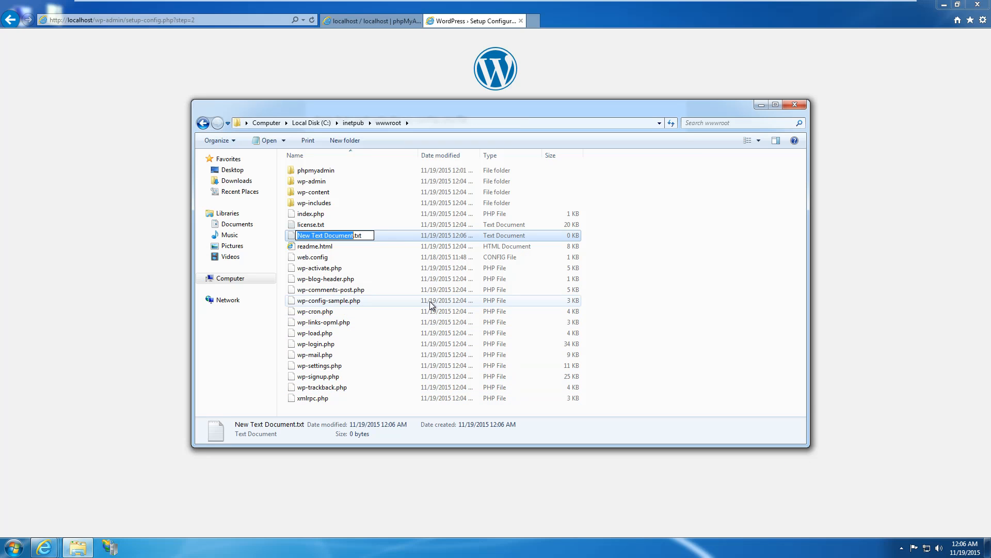
{"action": "type", "text": "wp-config.php"}
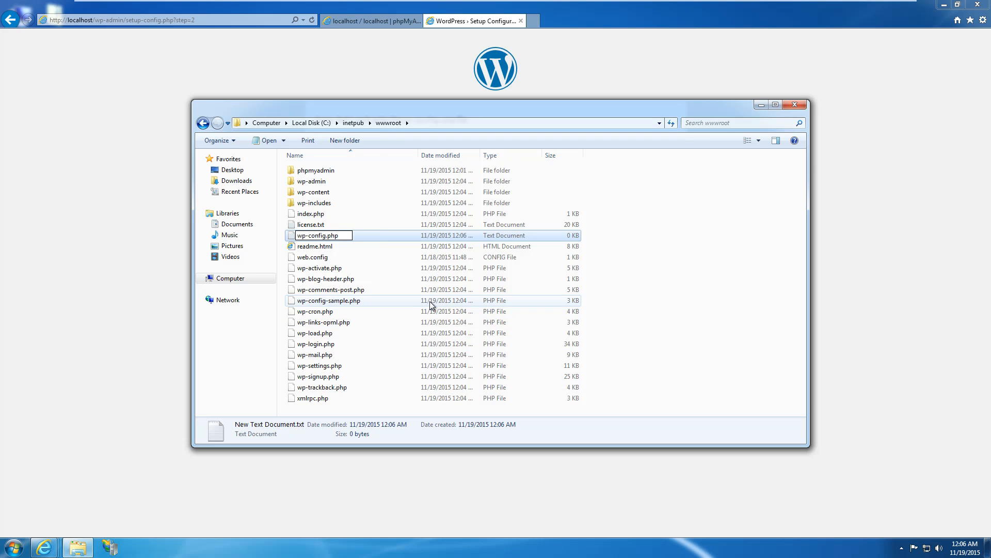
{"action": "key", "text": "Return"}
{"action": "key", "text": "Return"}
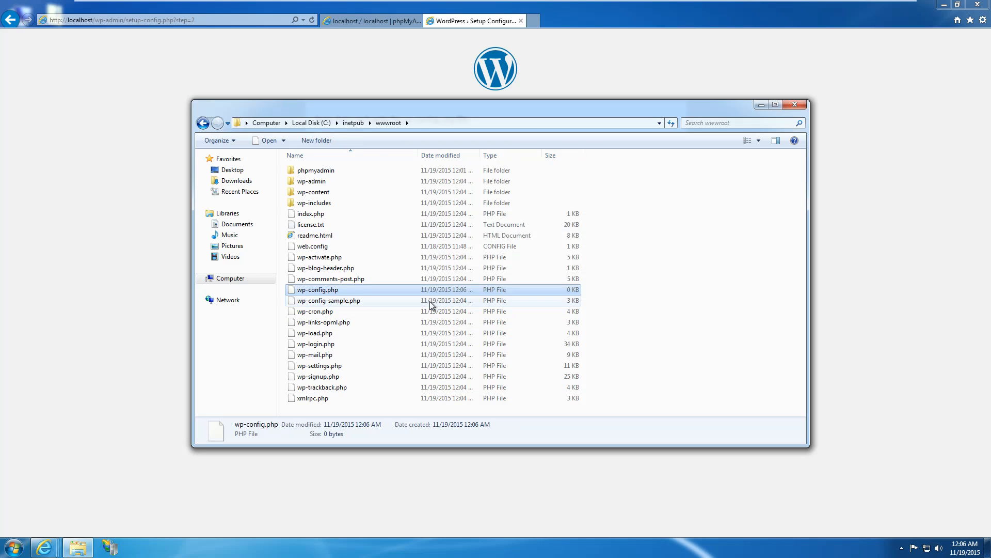
Open wp-config.php in Notepad without making Notepad the default program for it.
{"action": "right_click", "coordinate": [368, 290]}
{"action": "left_click", "coordinate": [359, 291]}
{"action": "right_click", "coordinate": [359, 290]}
{"action": "left_click", "coordinate": [382, 295]}
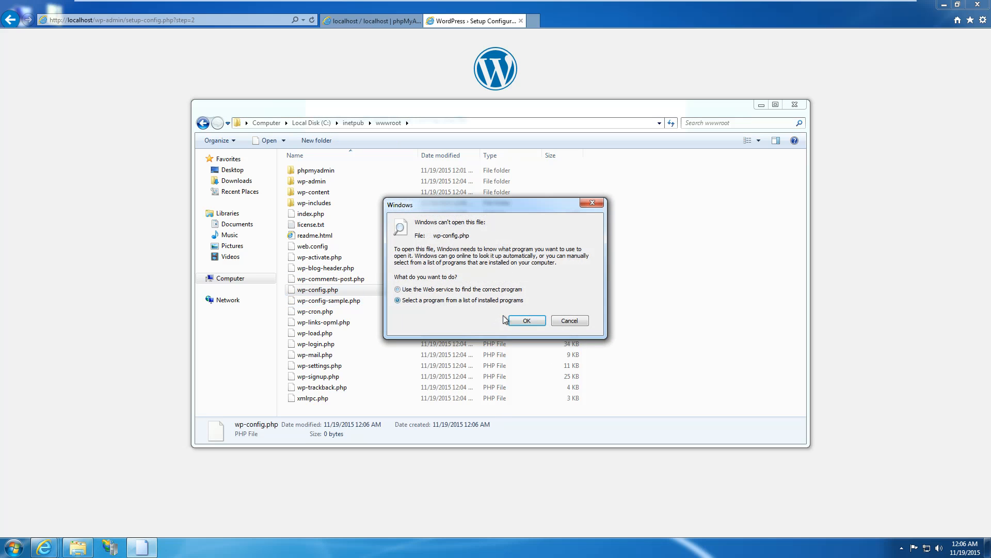
{"action": "left_click", "coordinate": [516, 321]}
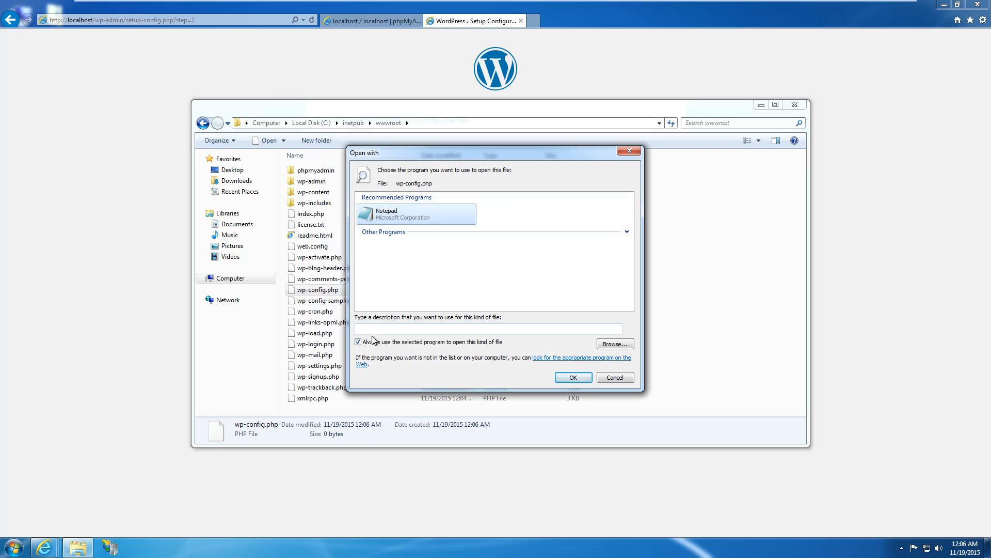
{"action": "left_click", "coordinate": [378, 342]}
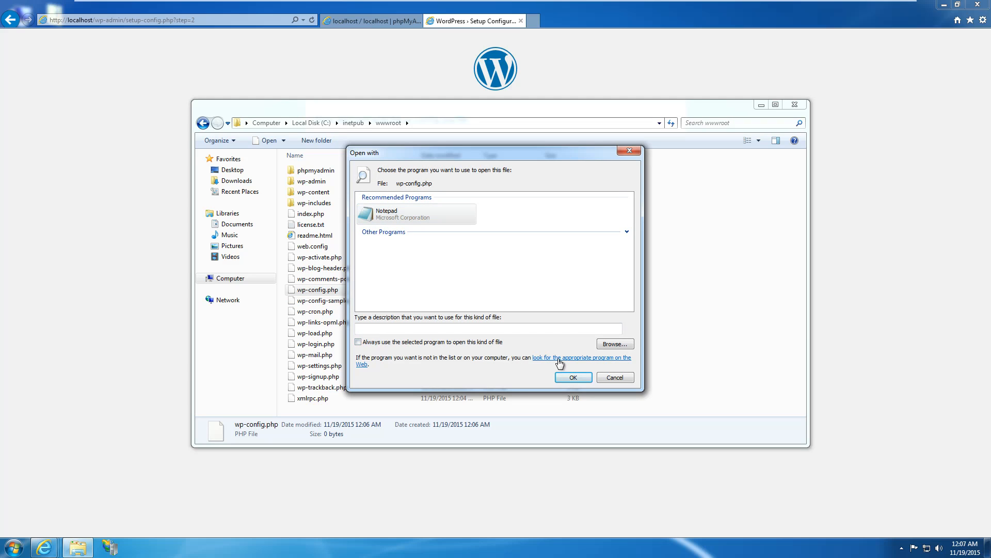
{"action": "left_click", "coordinate": [572, 377]}
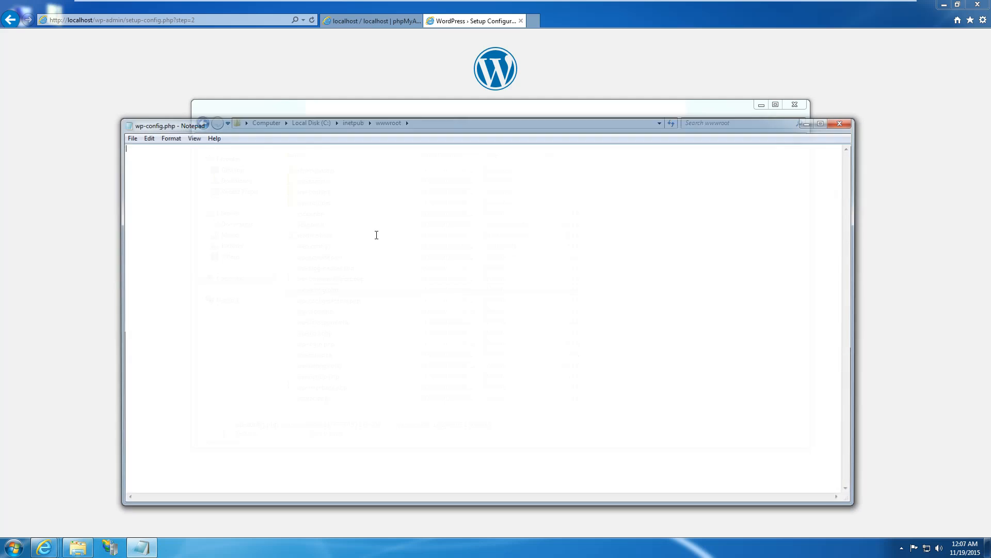
Paste the installer's generated configuration into wp-config.php, save and close it, then run the install.
{"action": "left_click", "coordinate": [535, 60]}
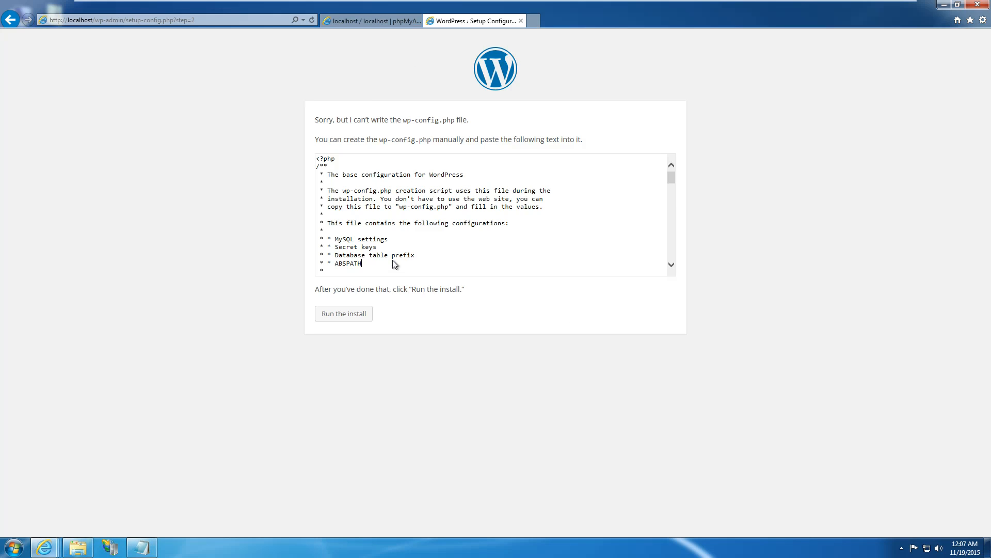
{"action": "key", "text": "ctrl+a"}
{"action": "key", "text": "ctrl+c"}
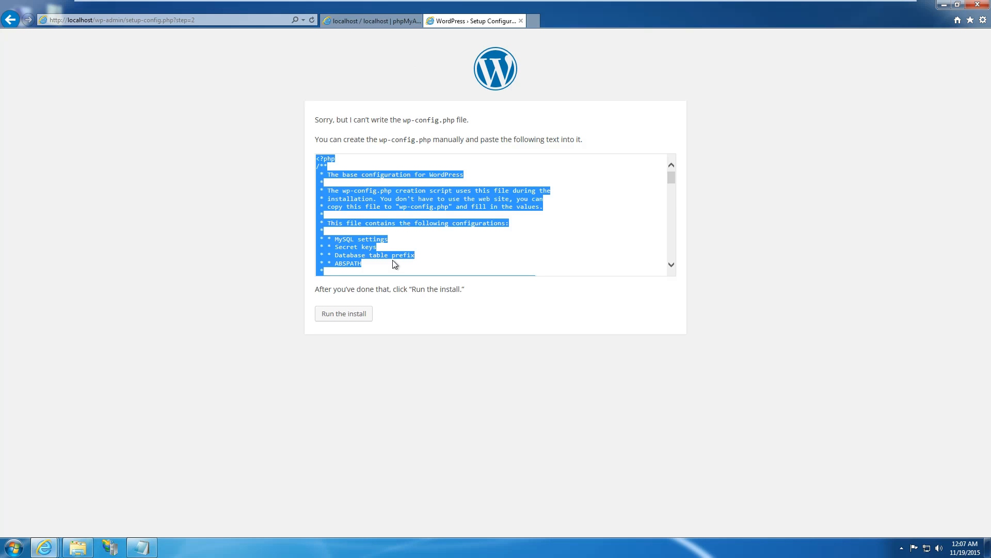
{"action": "left_click", "coordinate": [155, 548]}
{"action": "key", "text": "ctrl+v"}
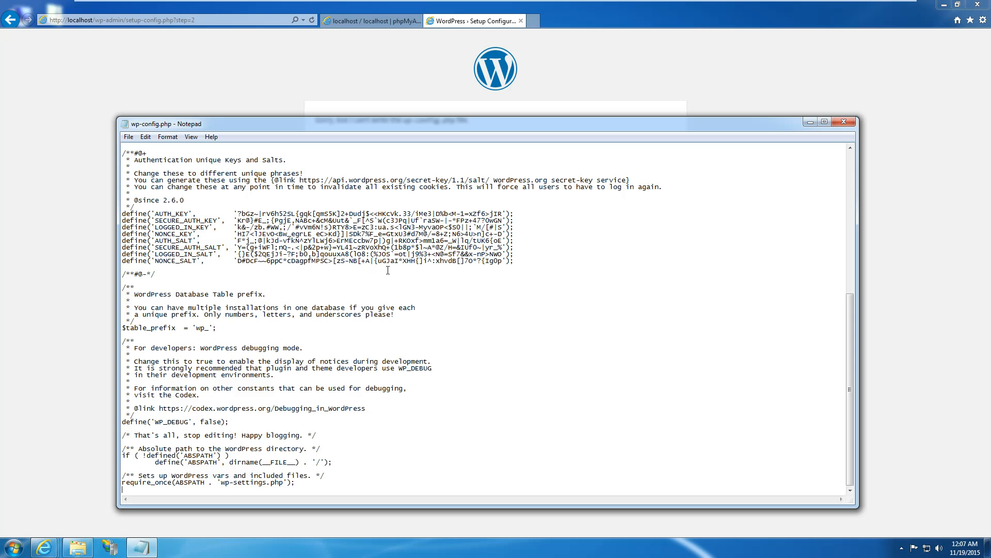
{"action": "left_click", "coordinate": [128, 137]}
{"action": "left_click", "coordinate": [150, 172]}
{"action": "left_click", "coordinate": [843, 122]}
{"action": "left_click", "coordinate": [354, 313]}
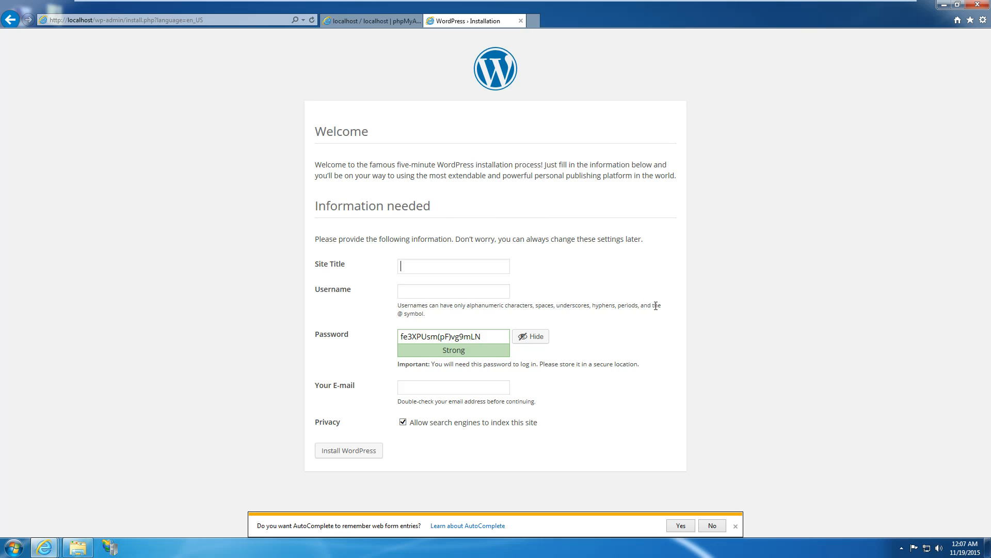
Dismiss the AutoComplete bar and switch to the phpMyAdmin databases tab.
{"action": "left_click", "coordinate": [736, 527]}
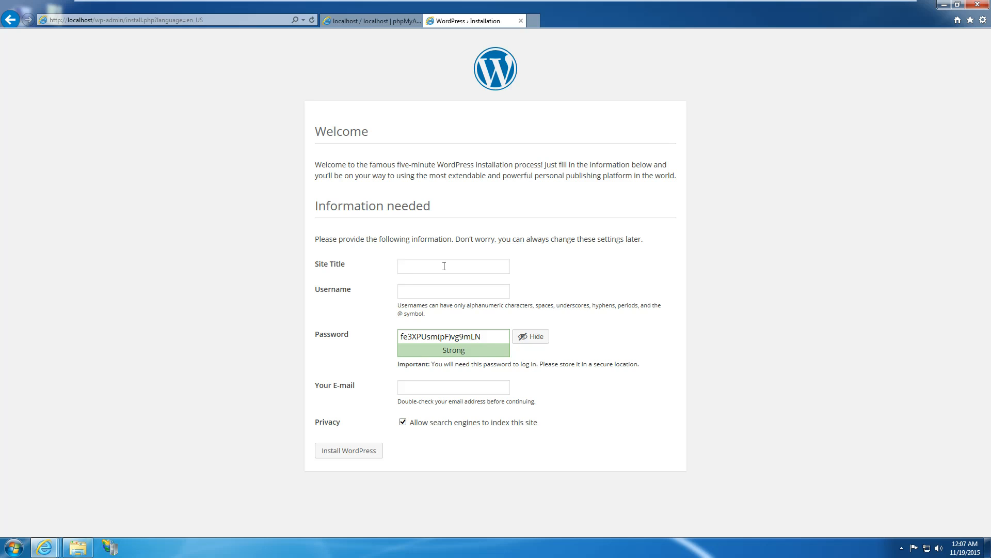
{"action": "left_click", "coordinate": [372, 21]}
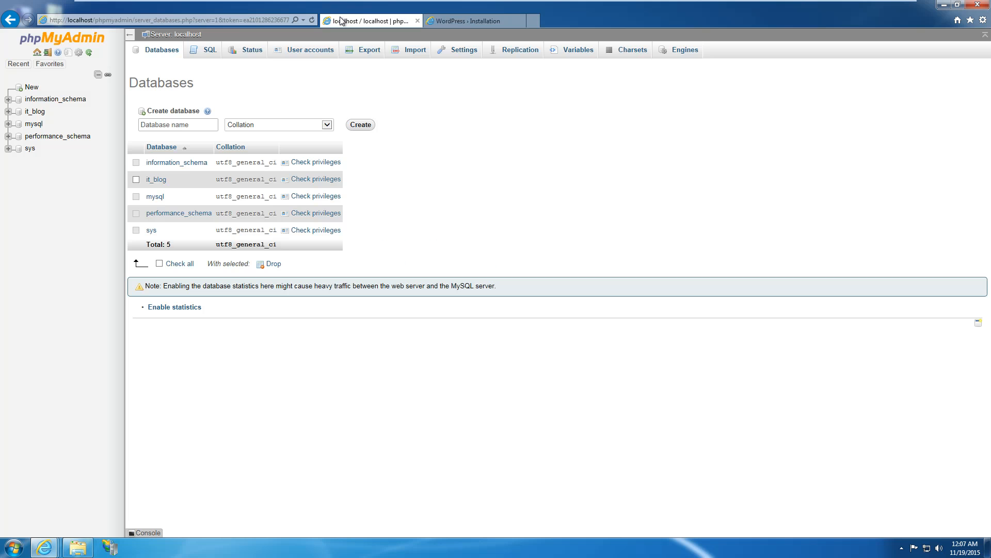
Check in phpMyAdmin that it_blog has no tables yet, then return to the WordPress Welcome form.
{"action": "left_click", "coordinate": [155, 180]}
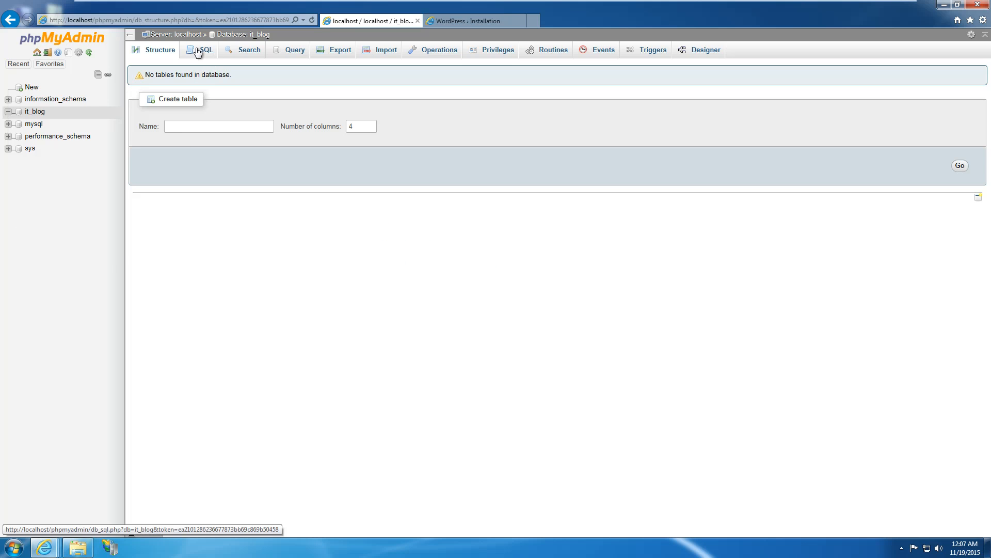
{"action": "left_click", "coordinate": [201, 49]}
{"action": "left_click", "coordinate": [163, 52]}
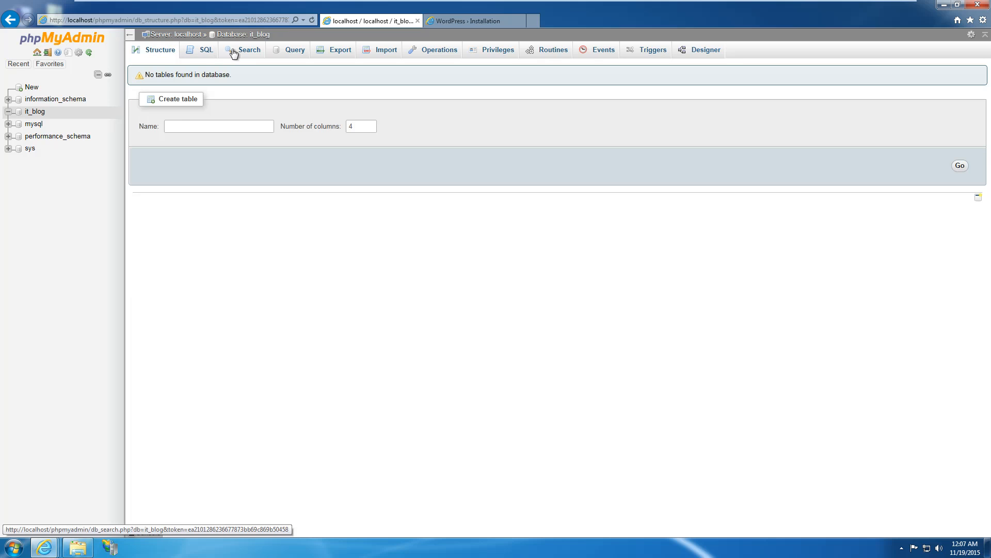
{"action": "left_click", "coordinate": [52, 99]}
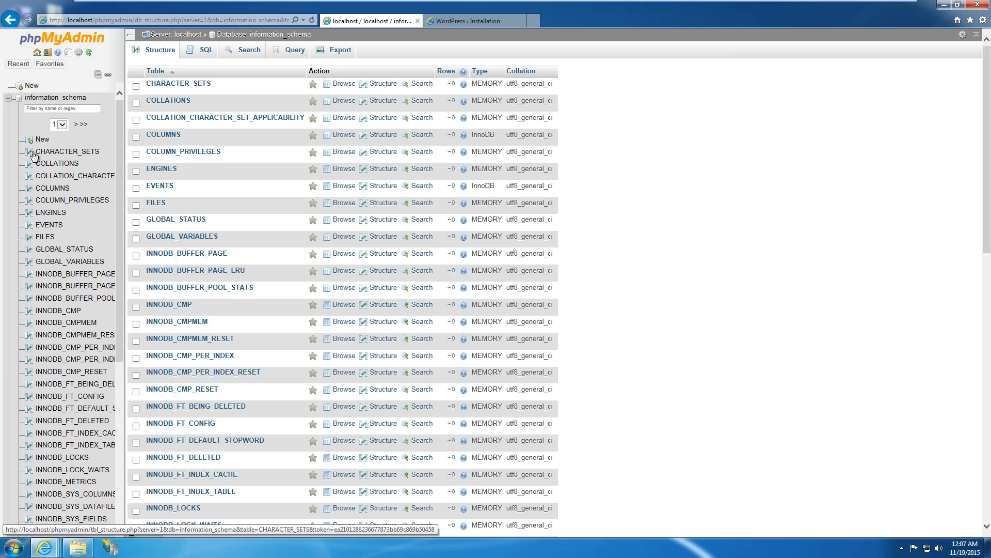
{"action": "left_click", "coordinate": [9, 98]}
{"action": "left_click", "coordinate": [32, 111]}
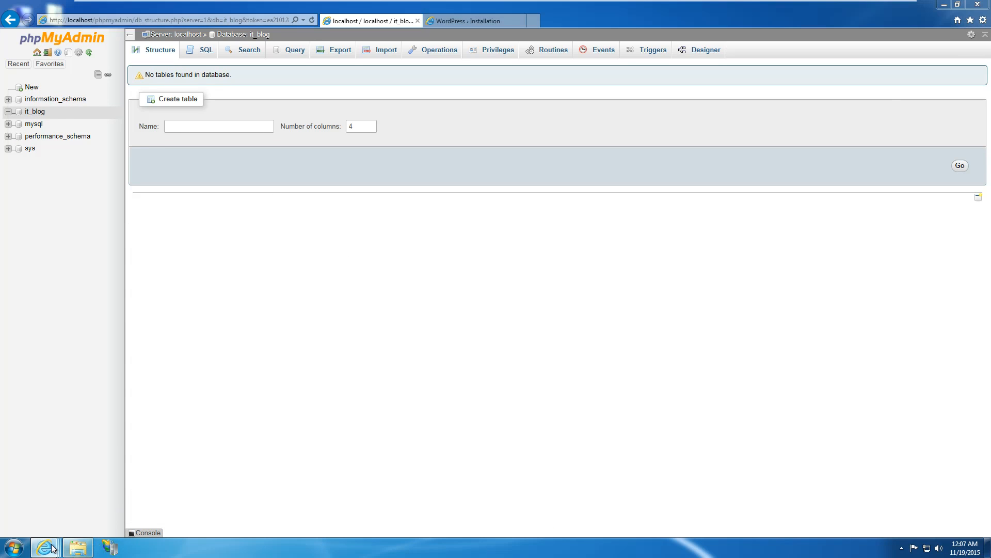
{"action": "mouse_move", "coordinate": [44, 546]}
{"action": "left_click", "coordinate": [468, 20]}
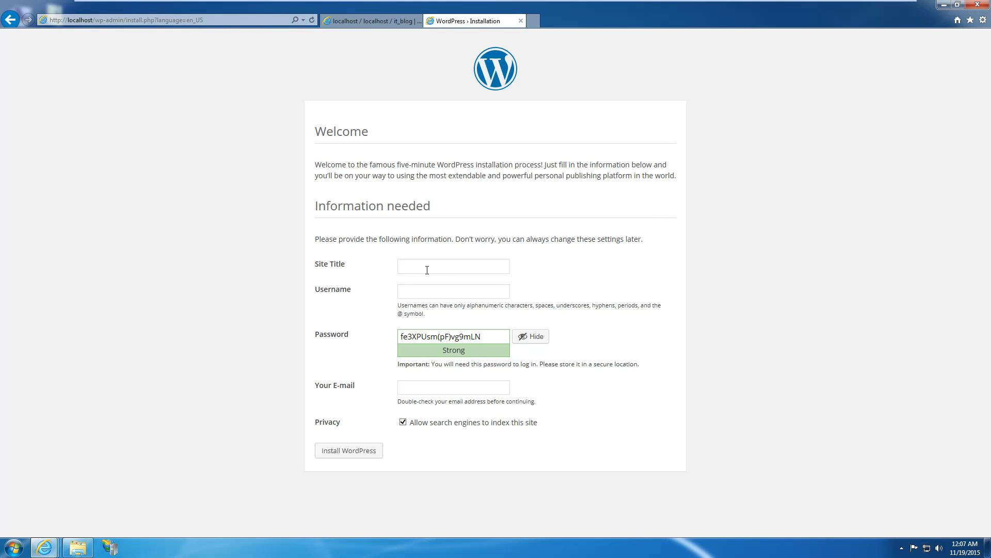
Install WordPress titled IT Blog with an admin username, password and e-mail, confirming the weak password.
{"action": "type", "text": "IT Blog"}
{"action": "key", "text": "Tab"}
{"action": "type", "text": "Djongov"}
{"action": "key", "text": "Tab"}
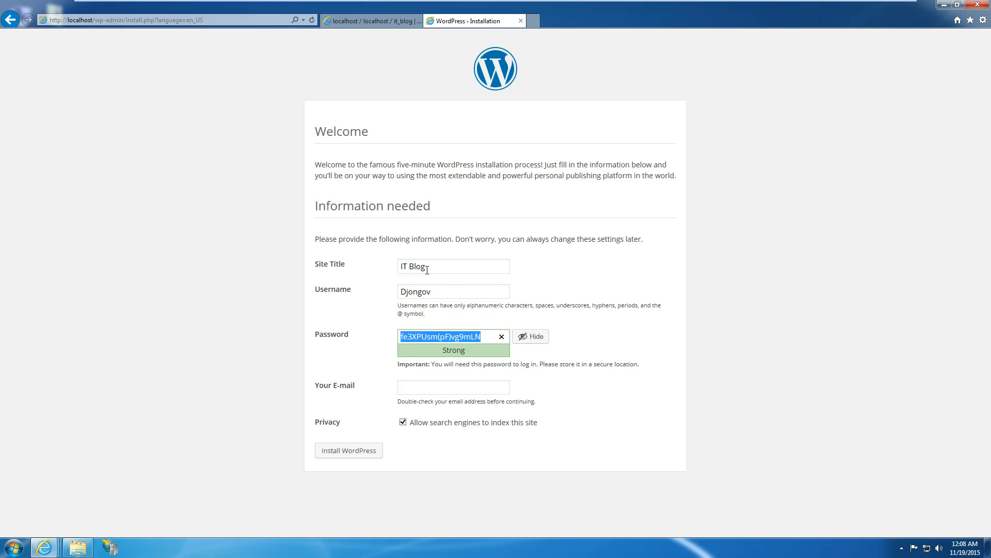
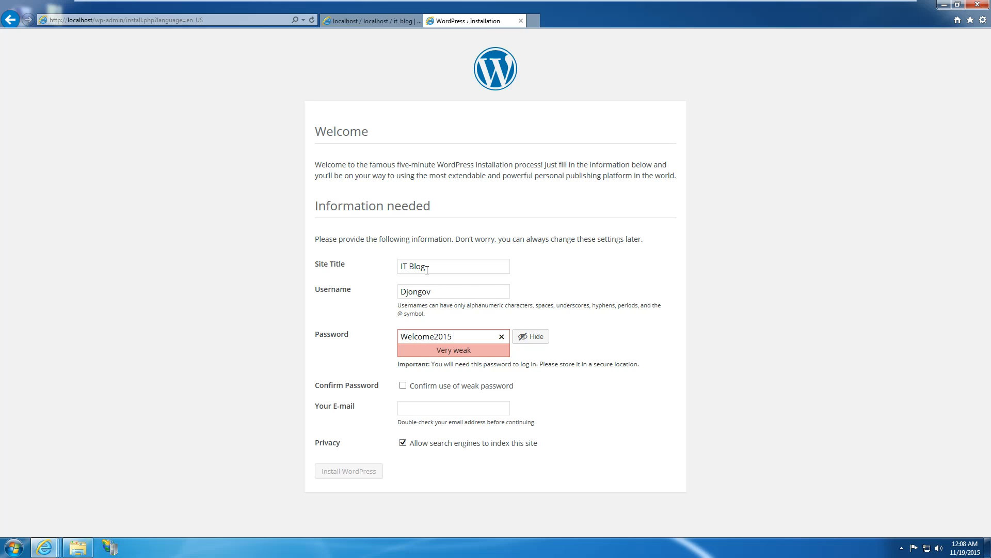
{"action": "left_click", "coordinate": [678, 345]}
{"action": "left_click", "coordinate": [429, 412]}
{"action": "type", "text": "blabla@blabla.com"}
{"action": "left_click", "coordinate": [421, 385]}
{"action": "left_click", "coordinate": [361, 471]}
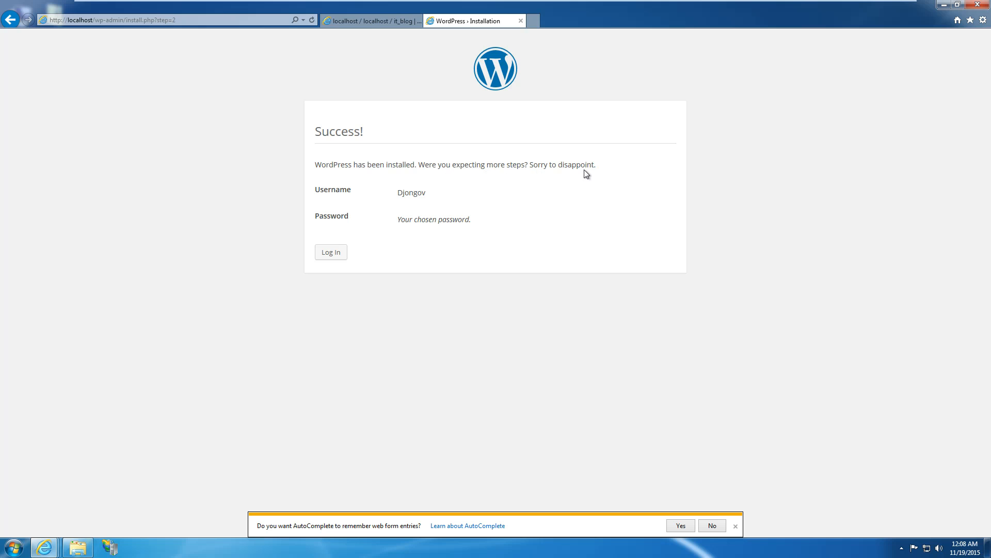
Verify in phpMyAdmin that it_blog now holds 11 wp_ tables, then return to the Success page.
{"action": "left_click", "coordinate": [735, 526]}
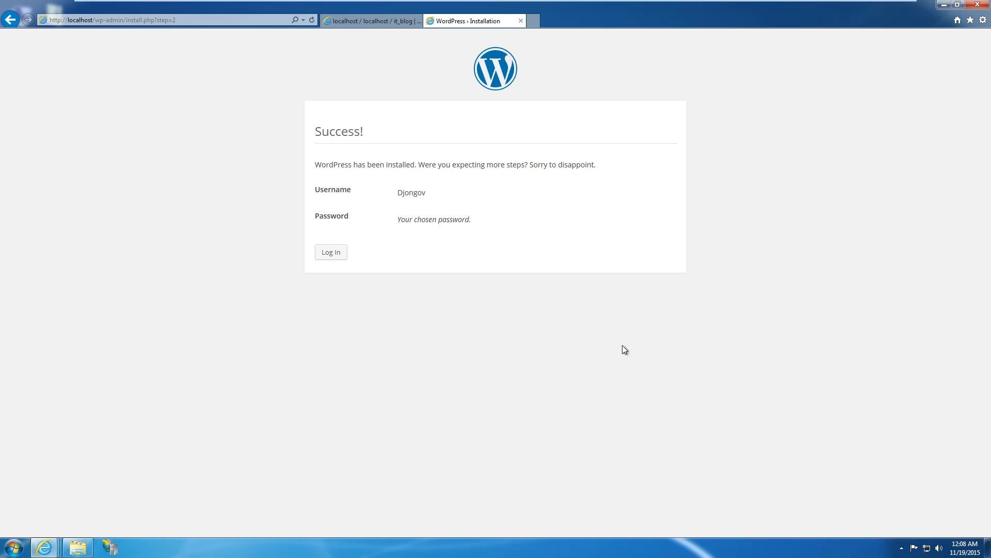
{"action": "left_click", "coordinate": [374, 23]}
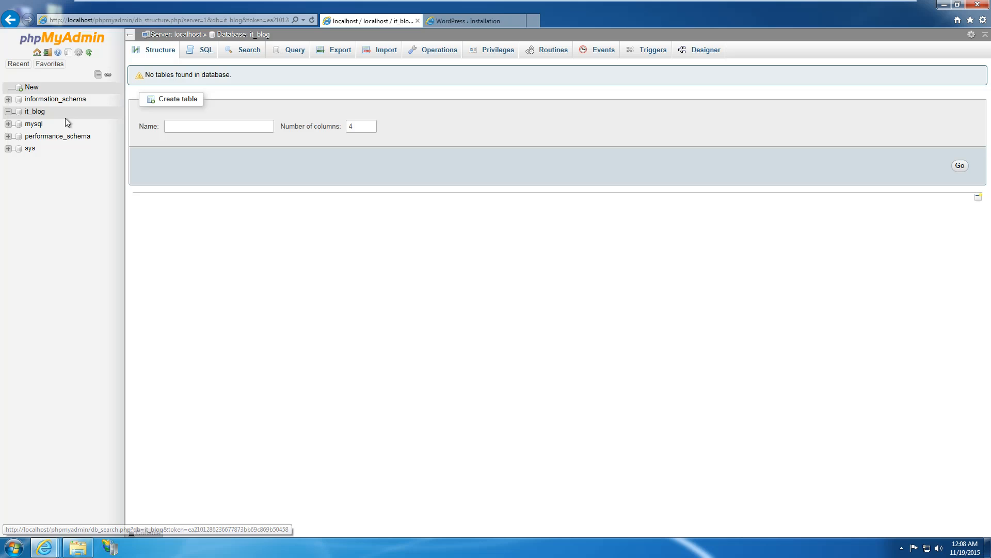
{"action": "left_click", "coordinate": [38, 53]}
{"action": "left_click", "coordinate": [32, 113]}
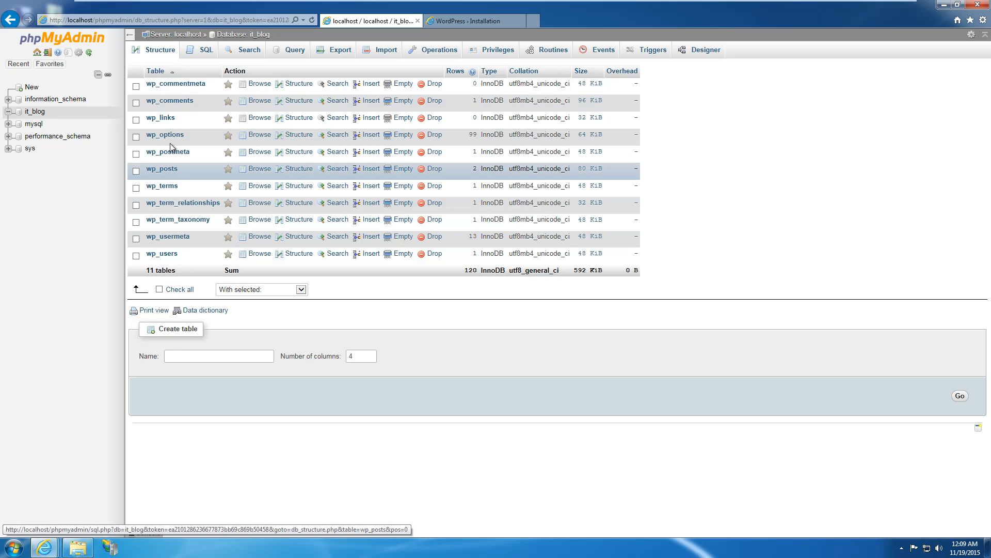
{"action": "left_click", "coordinate": [77, 549]}
{"action": "left_click", "coordinate": [78, 548]}
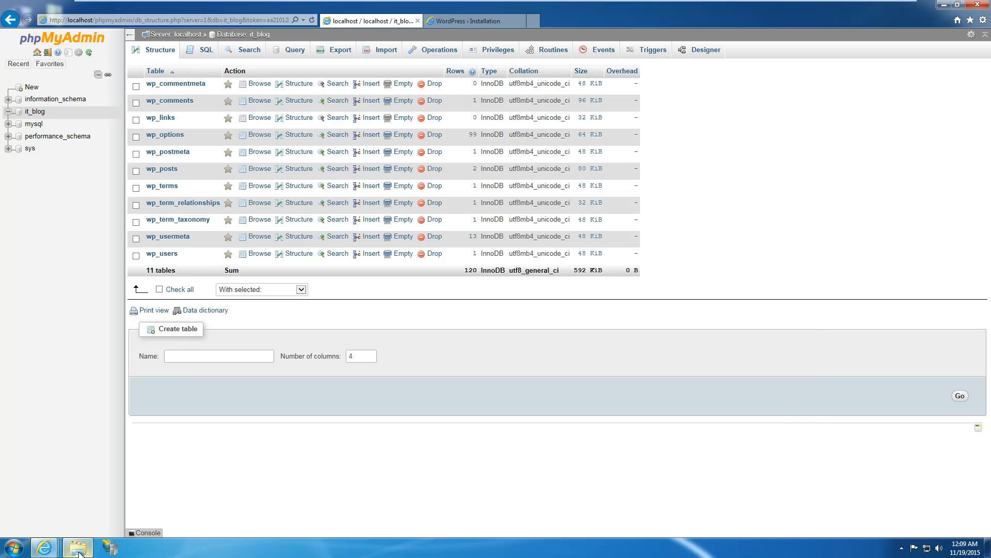
{"action": "left_click", "coordinate": [435, 17]}
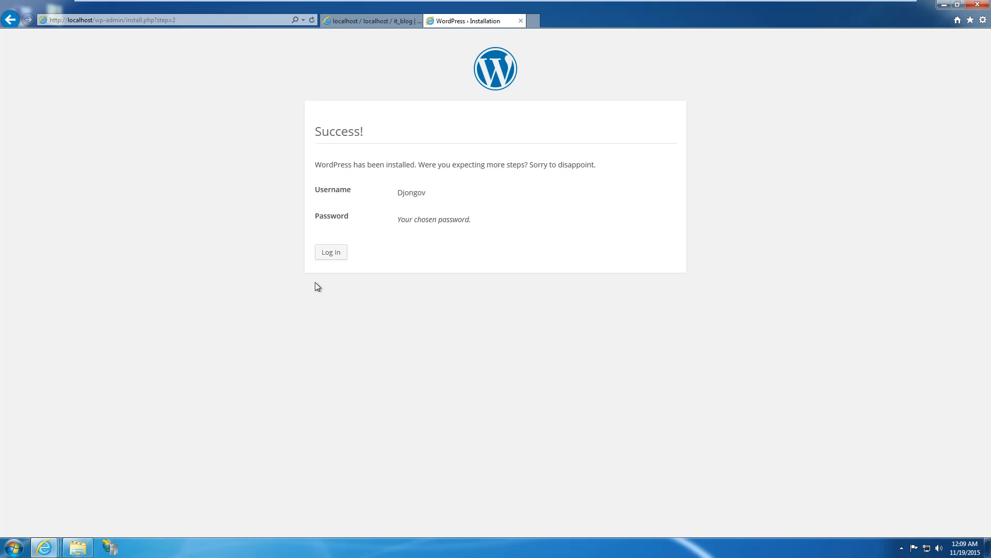
Look over the username shown on the Success page and go to the login page.
{"action": "left_click_drag", "start_coordinate": [394, 201], "coordinate": [428, 194]}
{"action": "left_click", "coordinate": [432, 198]}
{"action": "left_click", "coordinate": [398, 199]}
{"action": "left_click", "coordinate": [429, 195]}
{"action": "left_click", "coordinate": [331, 252]}
Log in with the administrator username and password, retyping the password after the first rejection.
{"action": "type", "text": "Djongov"}
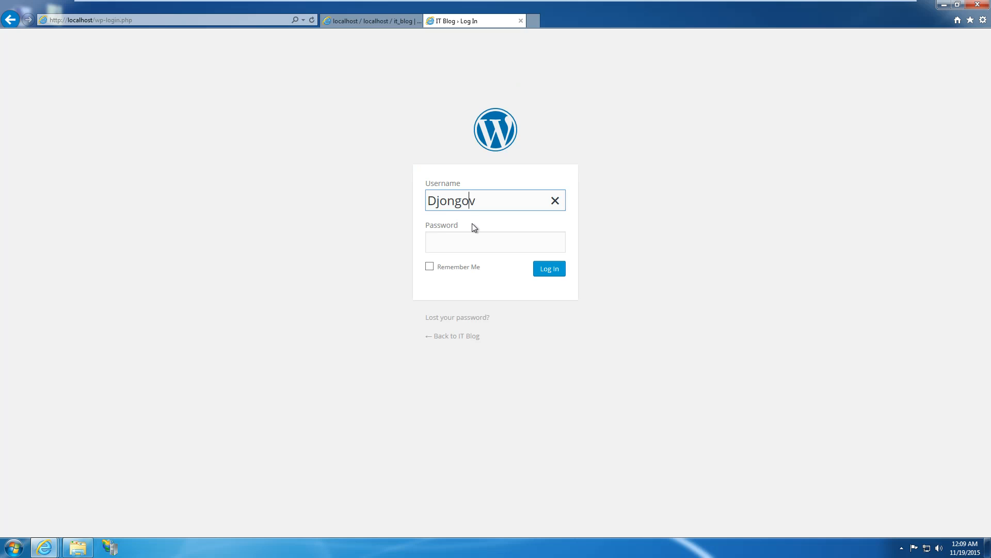
{"action": "key", "text": "Tab"}
{"action": "type", "text": "••••"}
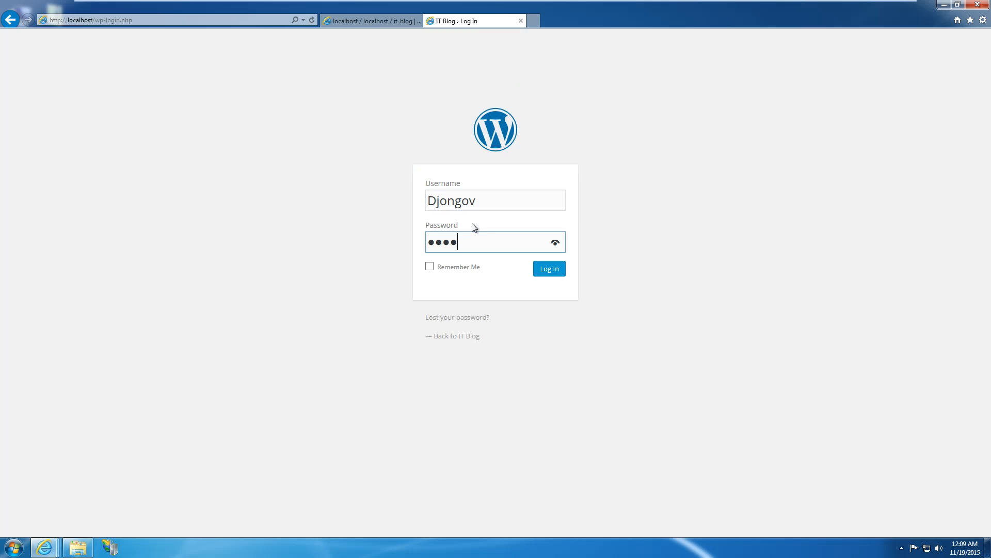
{"action": "type", "text": "•••••••••"}
{"action": "key", "text": "Return"}
{"action": "type", "text": "••••"}
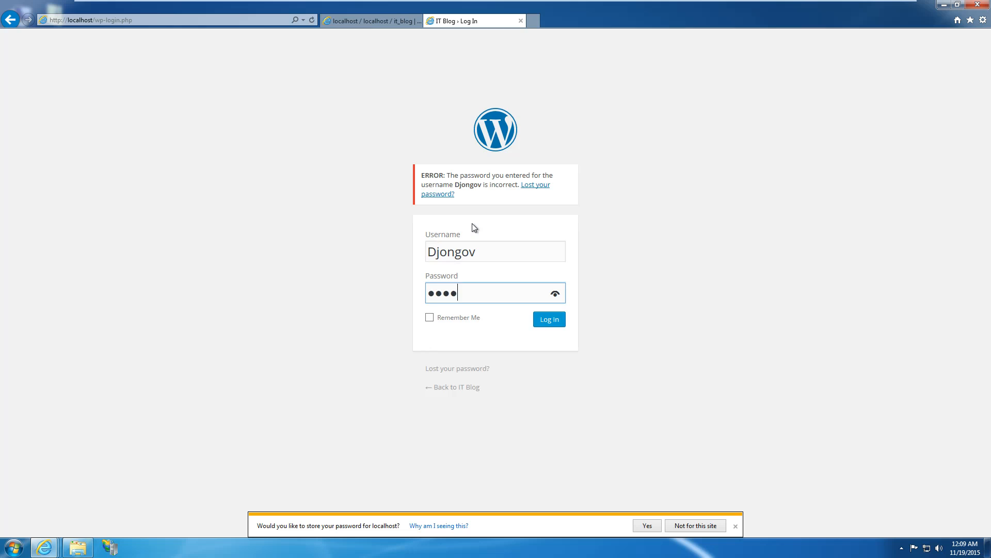
{"action": "type", "text": "•••••••"}
{"action": "key", "text": "Return"}
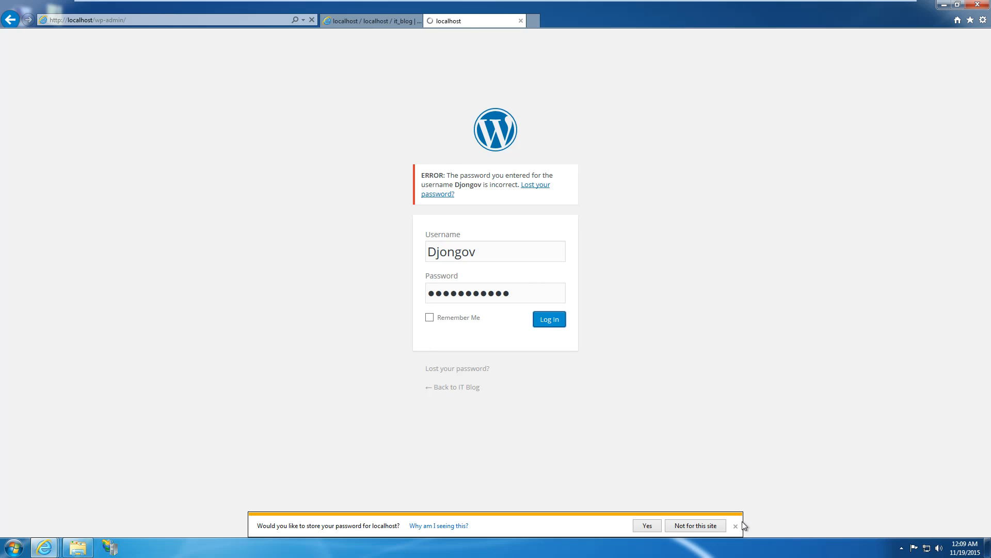
{"action": "left_click", "coordinate": [736, 526]}
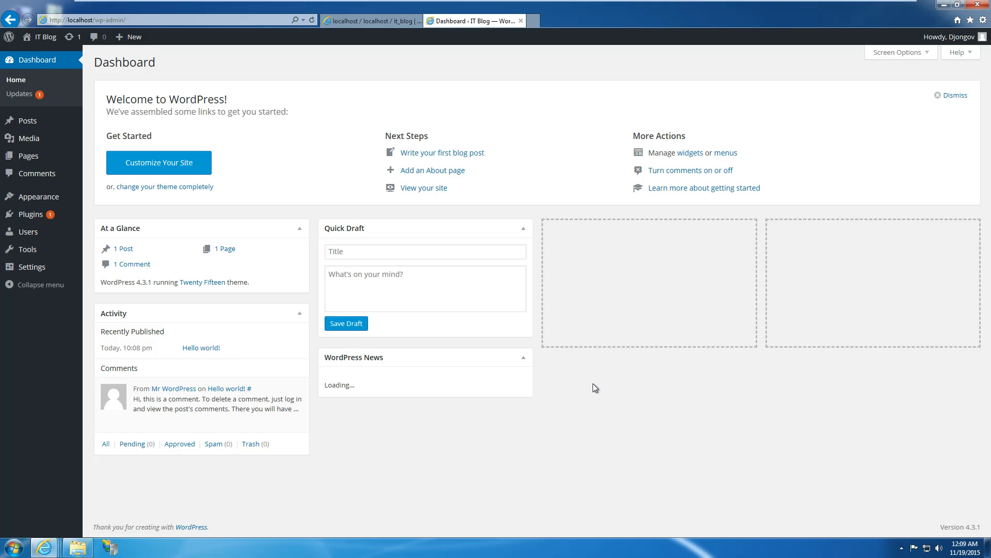
Open the IT Blog front page in a new tab and compare it with the Dashboard.
{"action": "right_click", "coordinate": [59, 45]}
{"action": "left_click", "coordinate": [67, 55]}
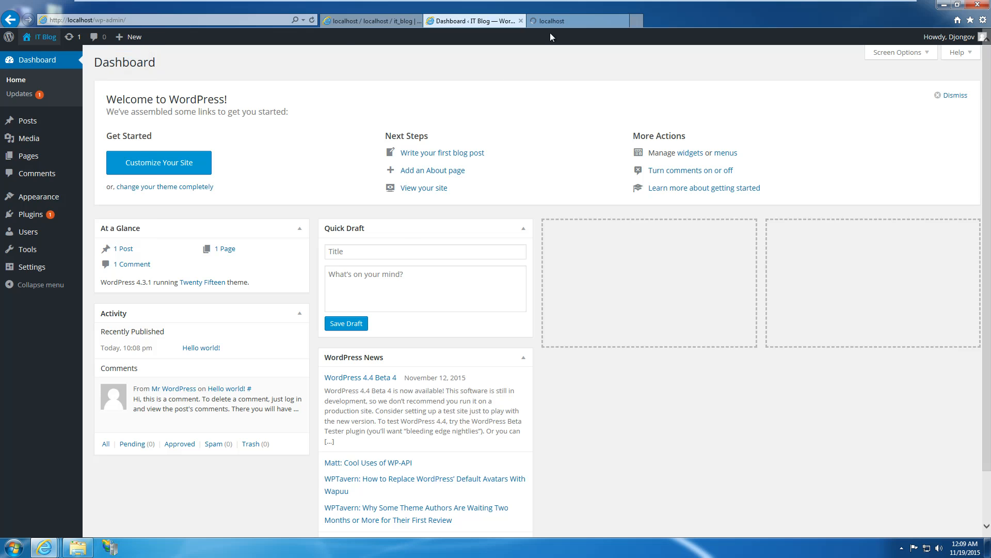
{"action": "left_click", "coordinate": [558, 24]}
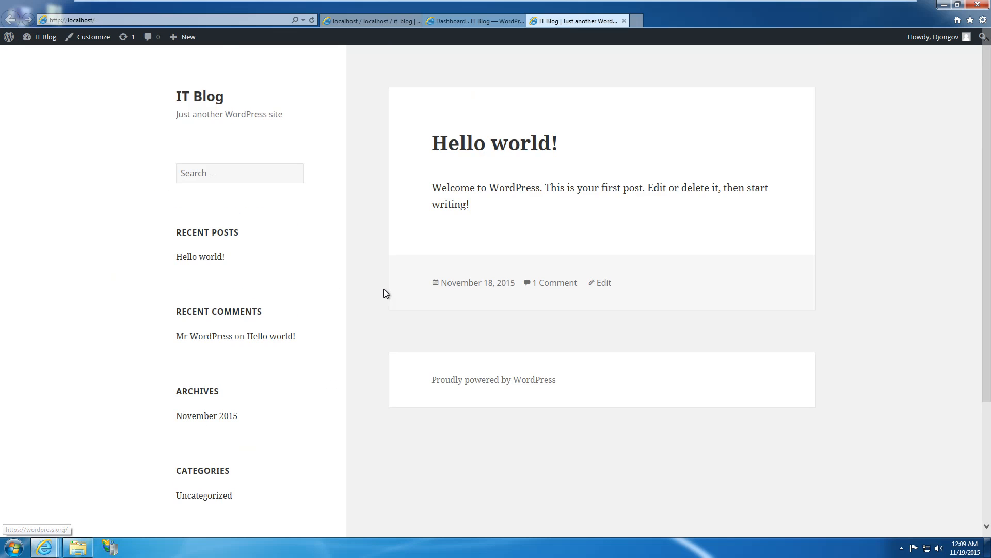
{"action": "left_click", "coordinate": [470, 22]}
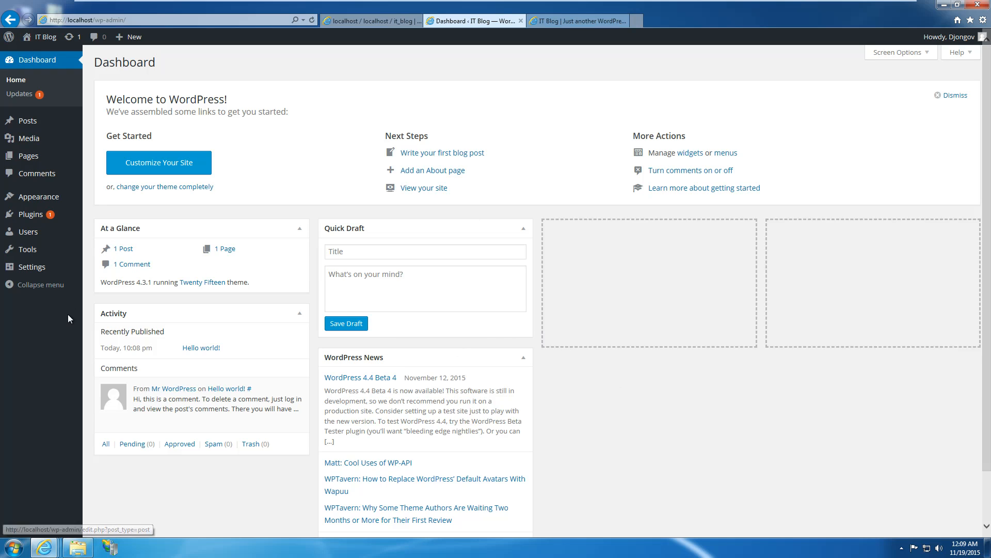
{"action": "mouse_move", "coordinate": [36, 127]}
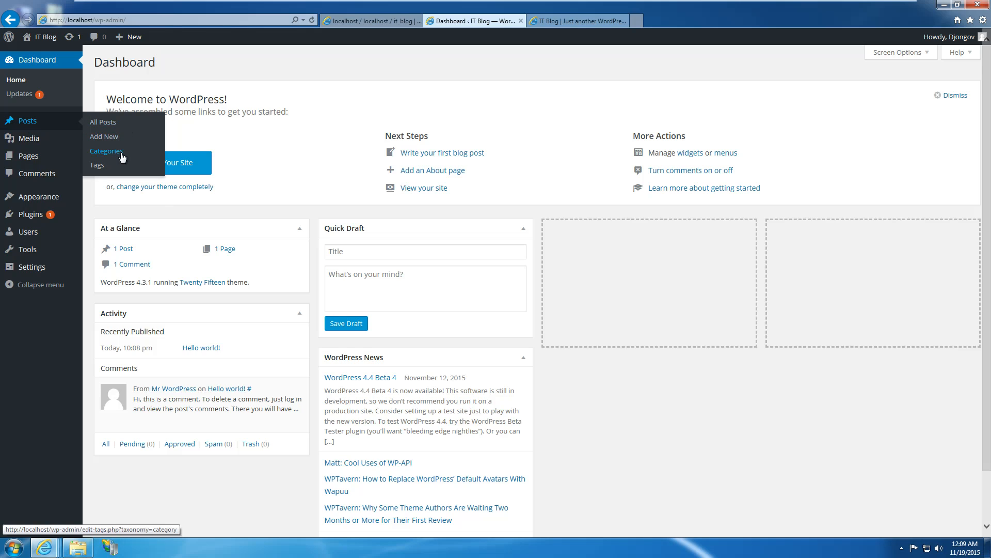
{"action": "mouse_move", "coordinate": [50, 147]}
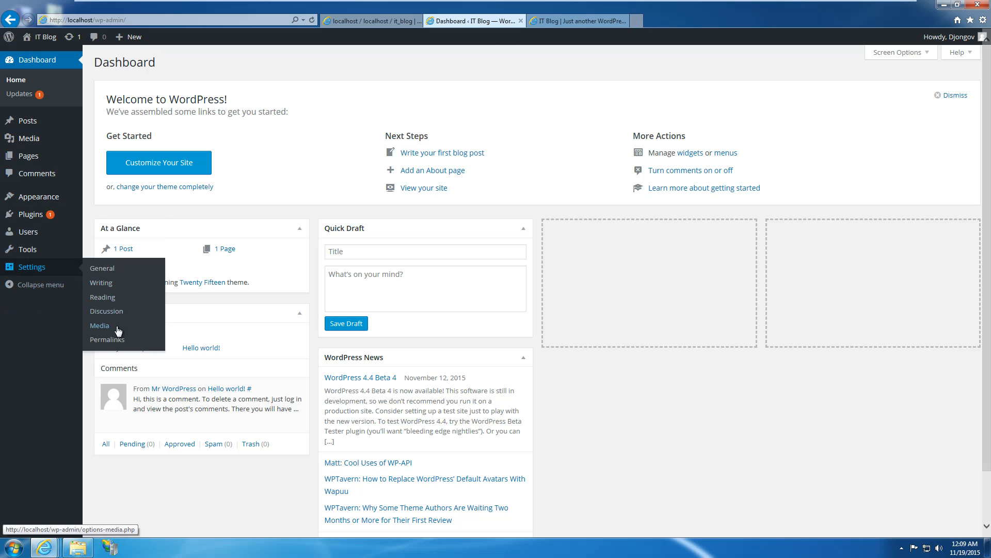
{"action": "left_click", "coordinate": [565, 23]}
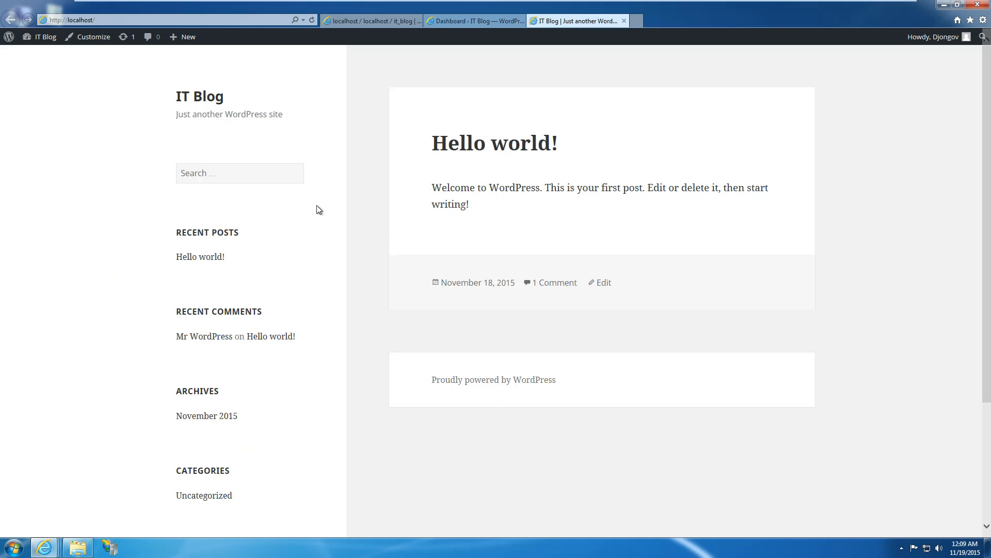
{"action": "left_click", "coordinate": [475, 19]}
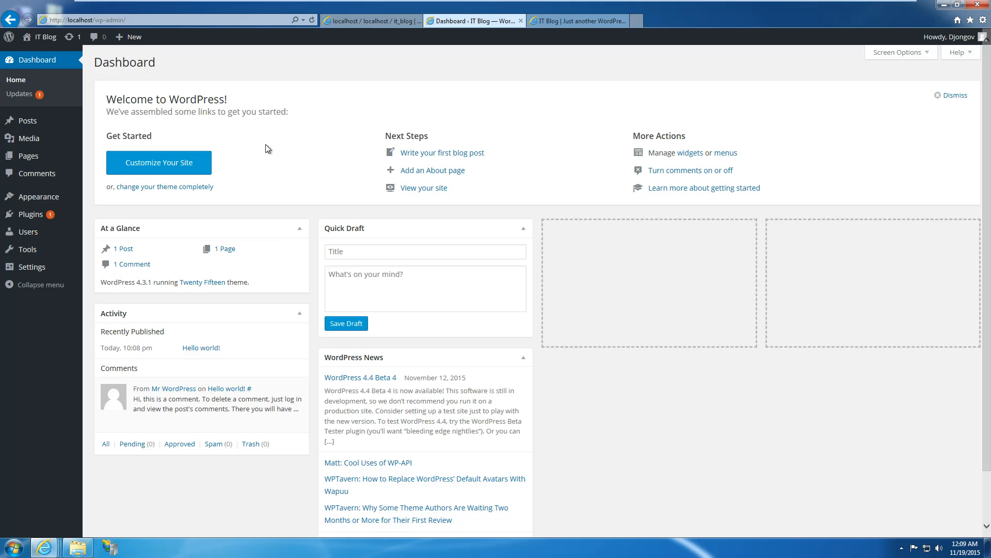
Start the Akismet update, abandon the FTP credentials prompt, and return to the Updates page.
{"action": "left_click", "coordinate": [70, 40]}
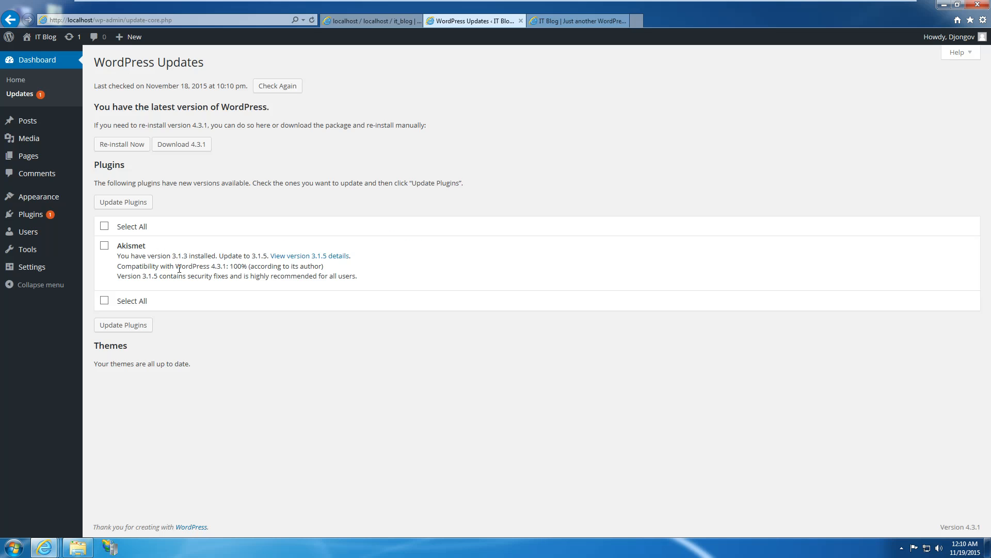
{"action": "left_click", "coordinate": [104, 226]}
{"action": "left_click", "coordinate": [123, 202]}
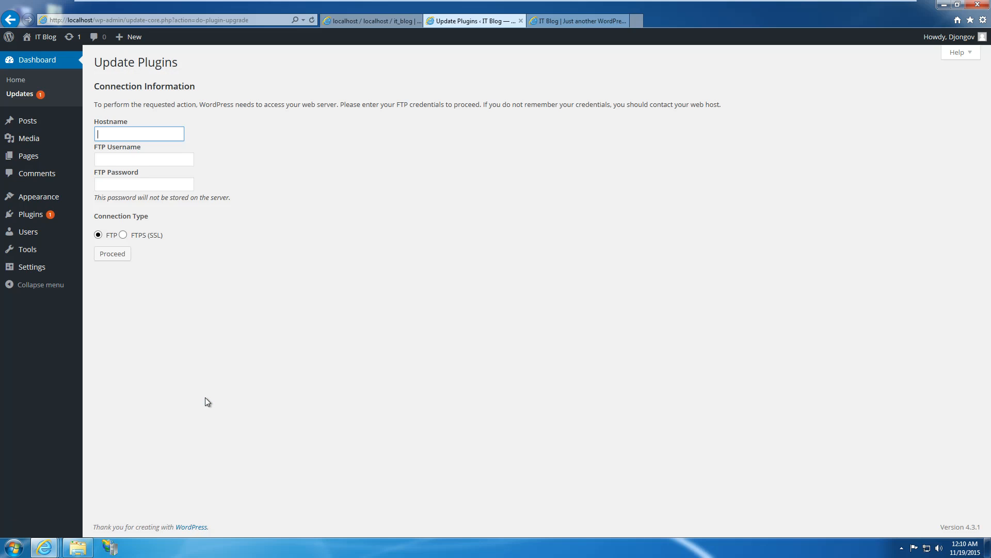
{"action": "left_click", "coordinate": [138, 183]}
{"action": "left_click", "coordinate": [301, 200]}
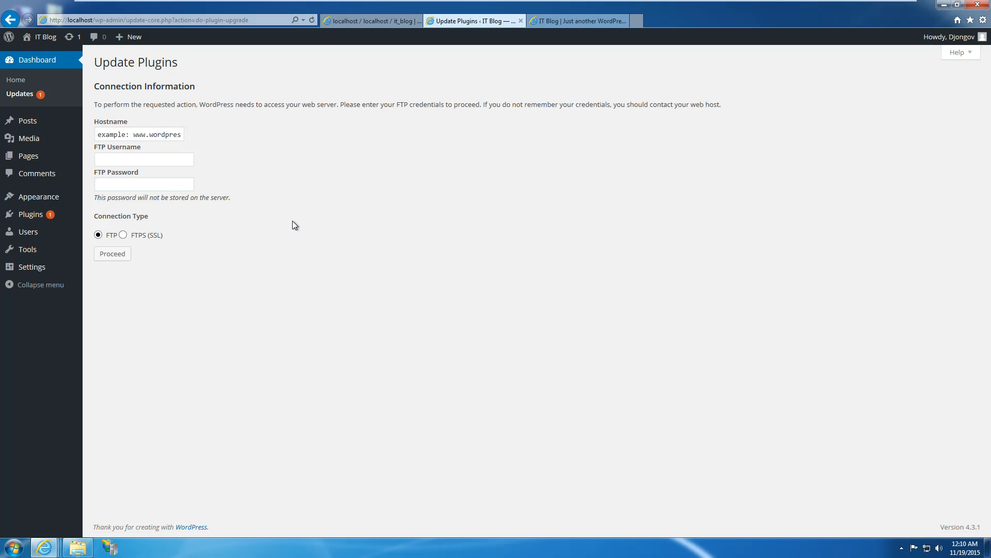
{"action": "left_click", "coordinate": [33, 97]}
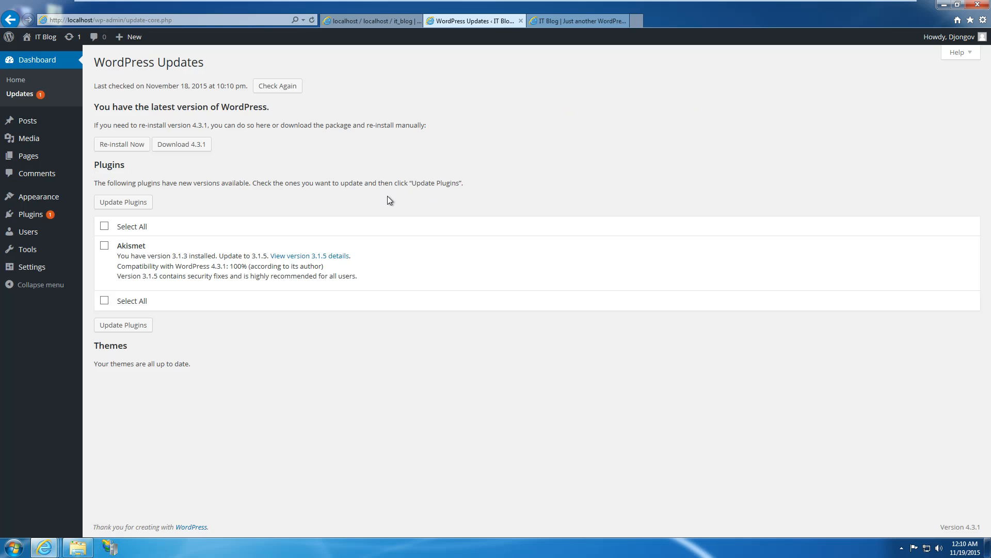
Tick all plugin updates and browse Explorer to C:\inetpub\wwwroot\wp-content\plugins.
{"action": "left_click", "coordinate": [105, 228]}
{"action": "left_click", "coordinate": [78, 547]}
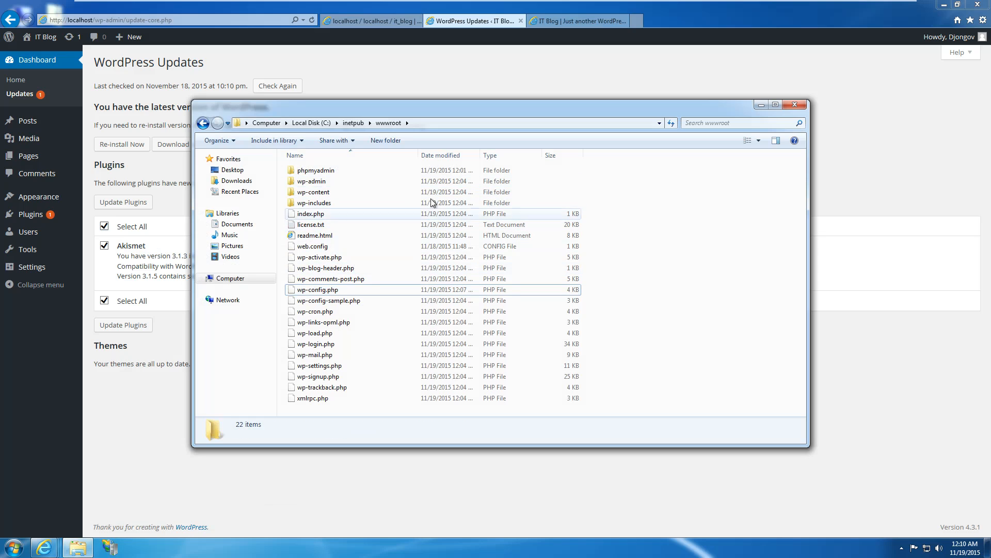
{"action": "double_click", "coordinate": [348, 192]}
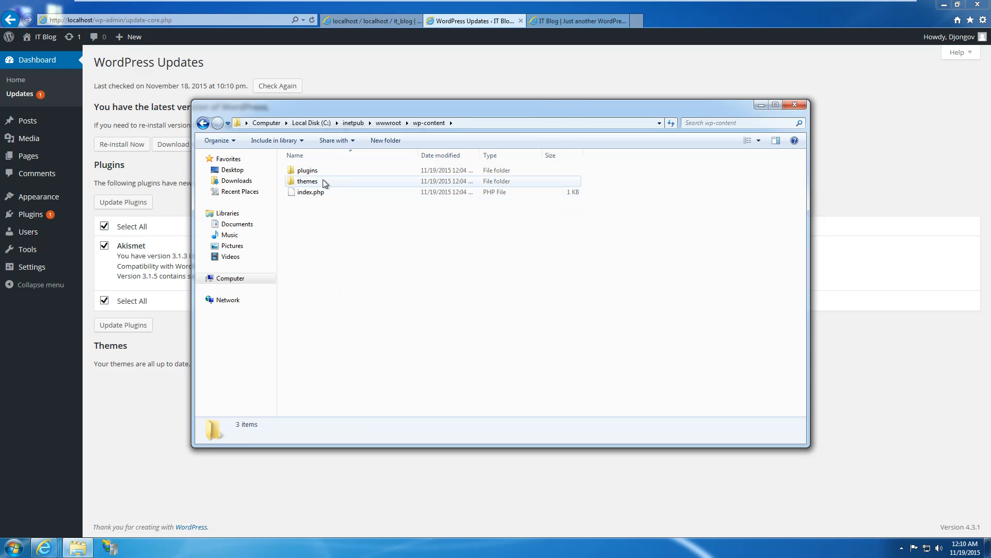
{"action": "double_click", "coordinate": [308, 171]}
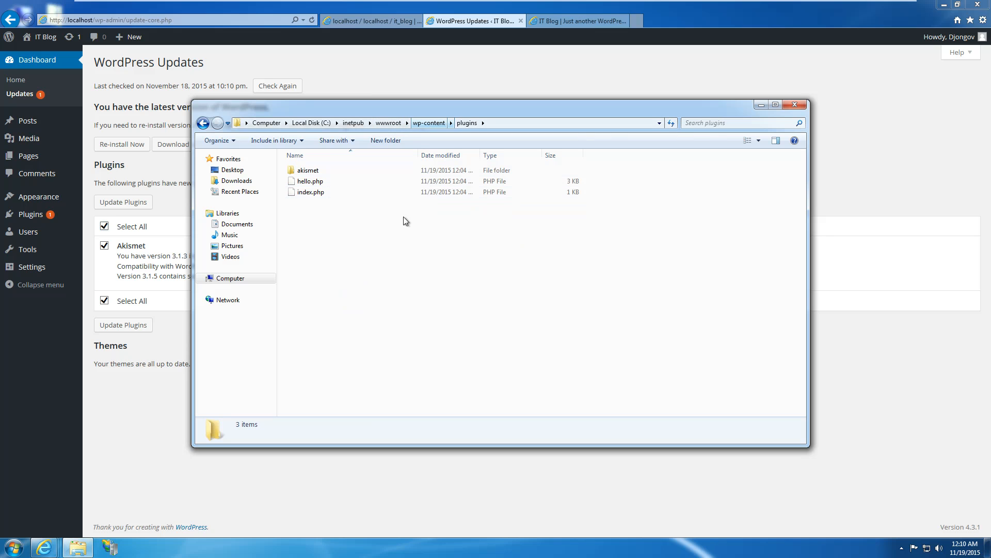
Open the plugins folder's Properties and cancel without changes.
{"action": "right_click", "coordinate": [382, 262]}
{"action": "left_click", "coordinate": [416, 403]}
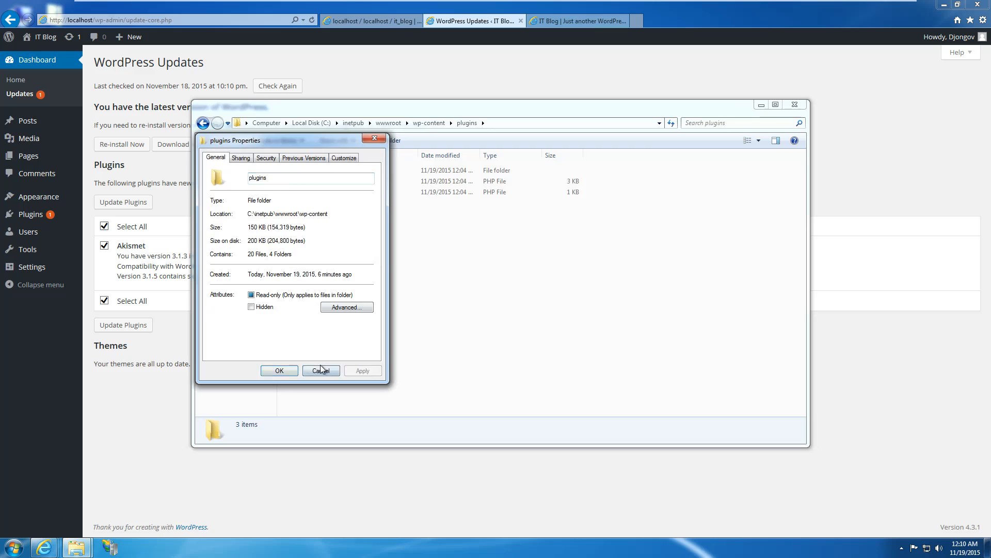
{"action": "left_click", "coordinate": [320, 370]}
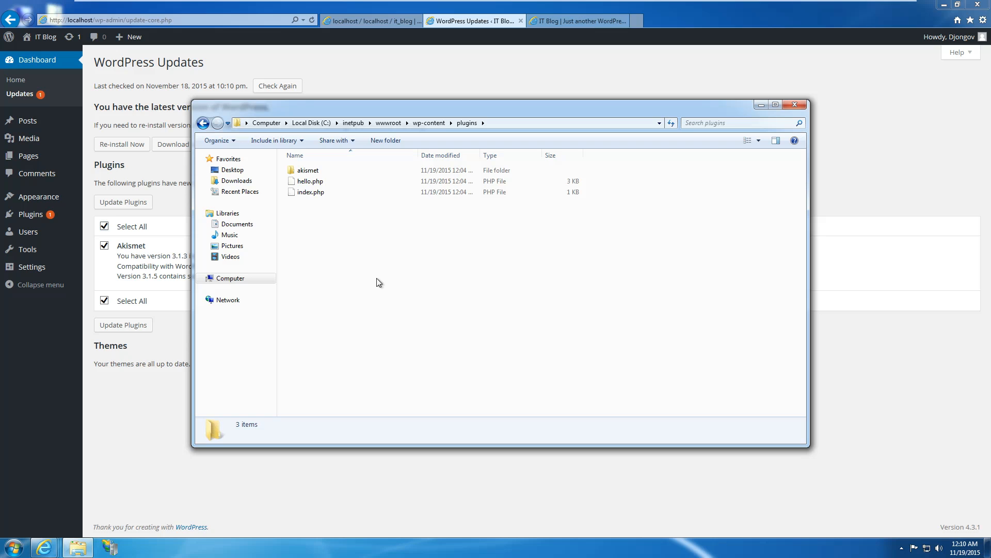
{"action": "right_click", "coordinate": [372, 243]}
Review the plugins folder's permissions for Administrators, SYSTEM, IIS_IUSRS and Users.
{"action": "left_click", "coordinate": [408, 385]}
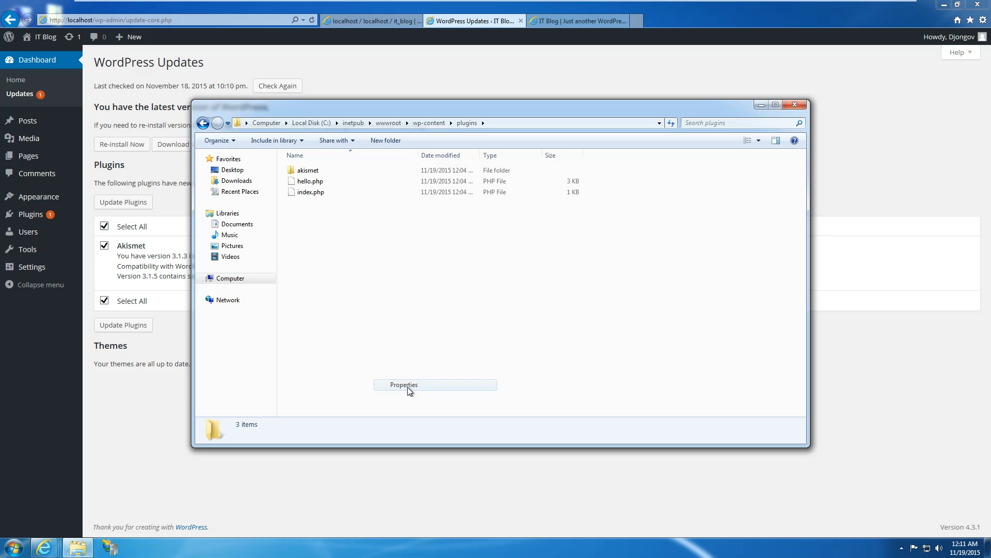
{"action": "left_click", "coordinate": [263, 158]}
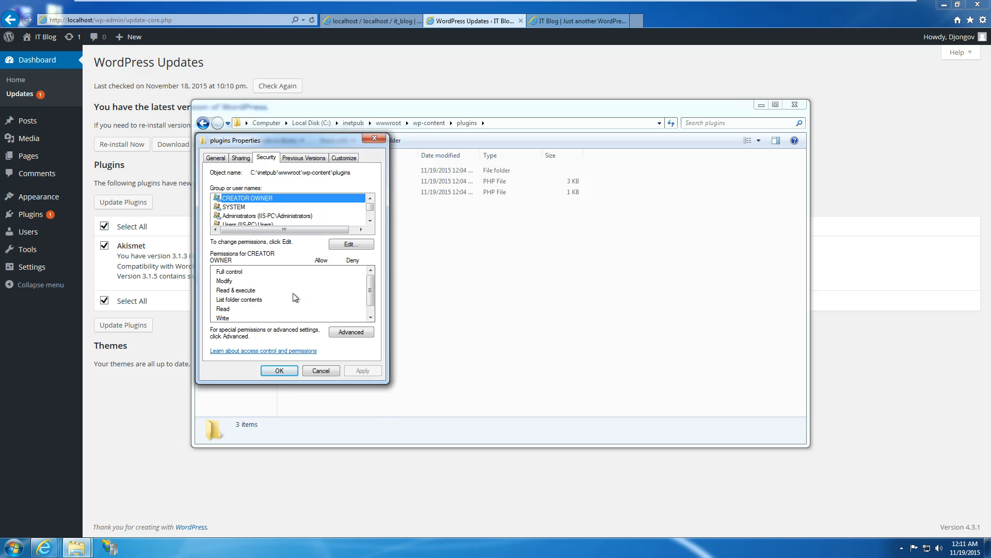
{"action": "left_click", "coordinate": [271, 217]}
{"action": "left_click", "coordinate": [258, 206]}
{"action": "scroll", "coordinate": [256, 214], "scroll_direction": "down", "scroll_amount": 1}
{"action": "left_click", "coordinate": [254, 208]}
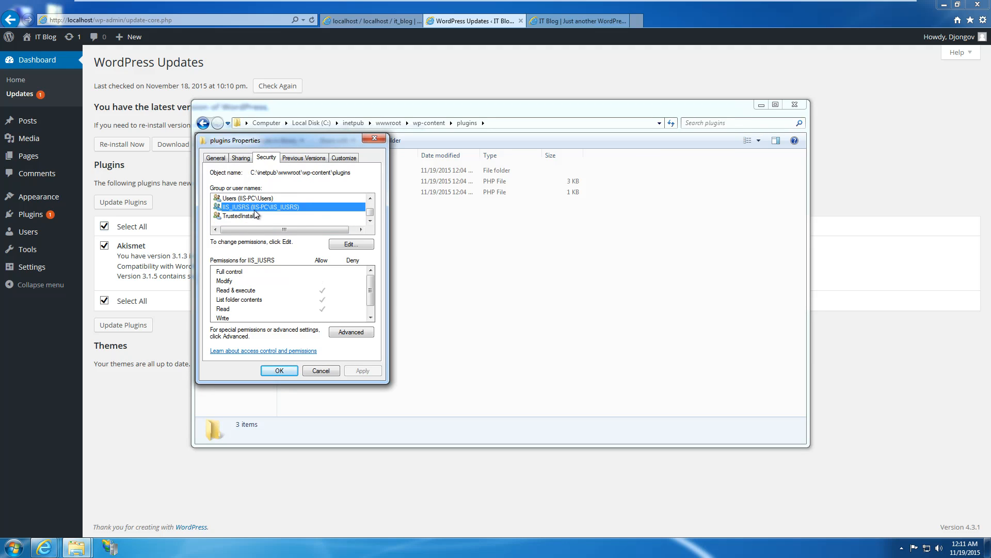
{"action": "scroll", "coordinate": [271, 220], "scroll_direction": "up", "scroll_amount": 1}
{"action": "left_click", "coordinate": [260, 217]}
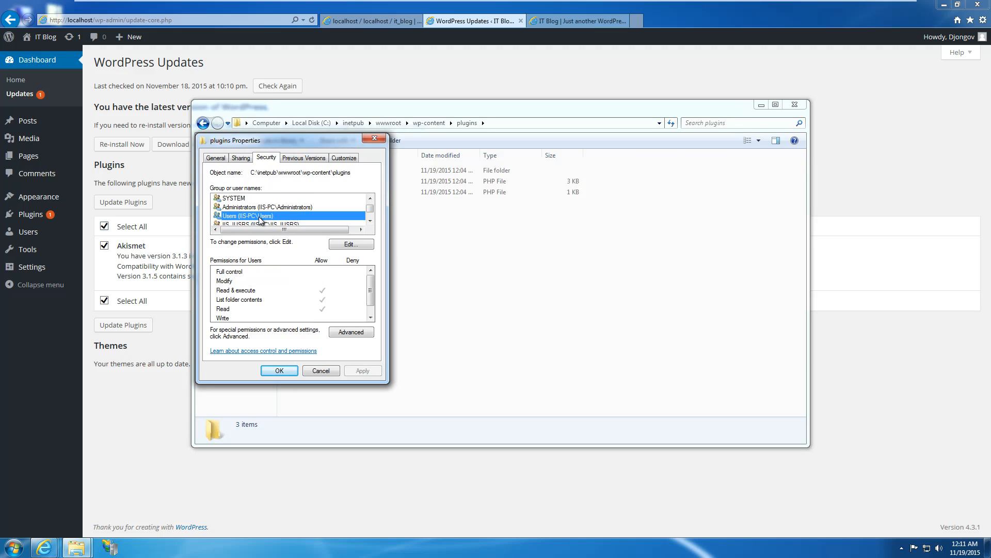
{"action": "scroll", "coordinate": [258, 221], "scroll_direction": "down", "scroll_amount": 1}
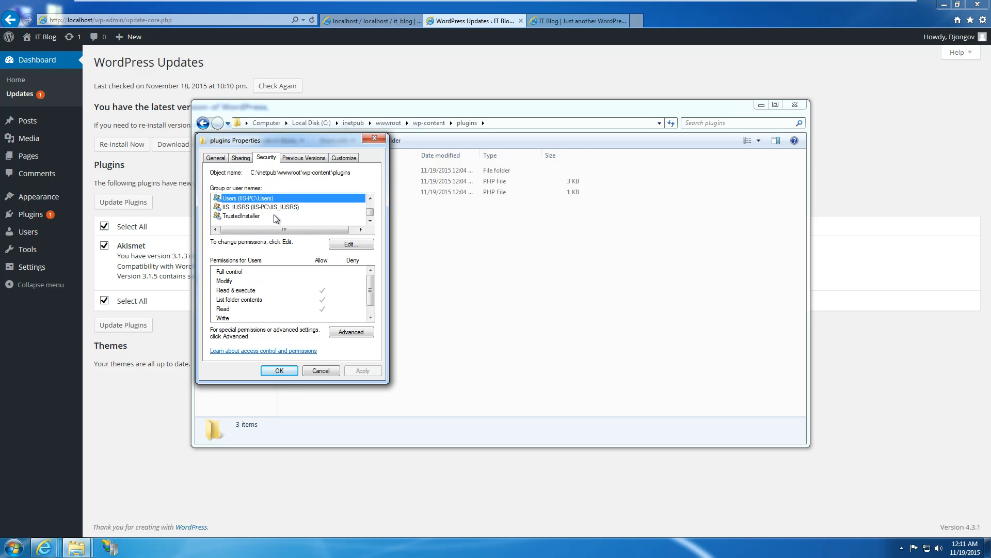
{"action": "scroll", "coordinate": [258, 223], "scroll_direction": "up", "scroll_amount": 1}
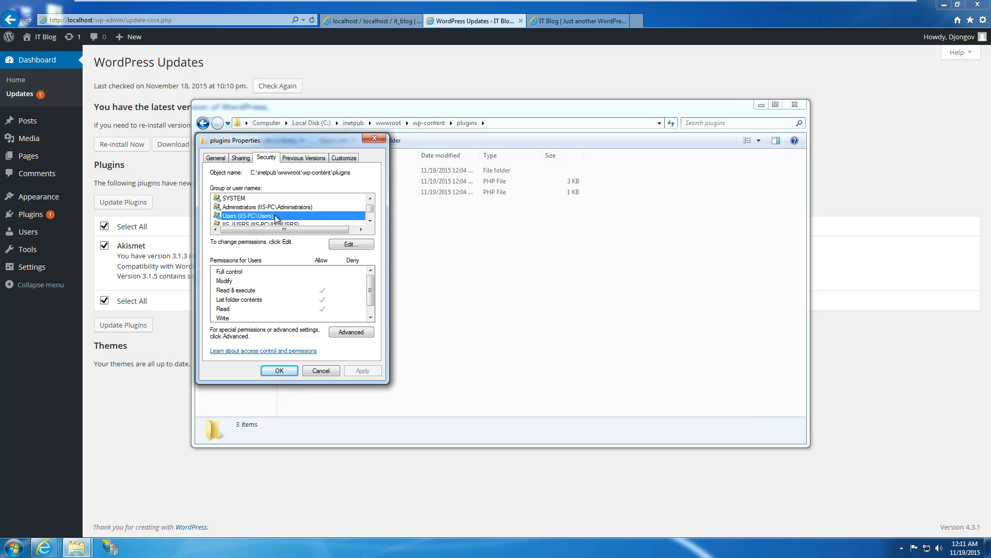
Grant the Users group Write permission on the plugins folder.
{"action": "left_click", "coordinate": [353, 244]}
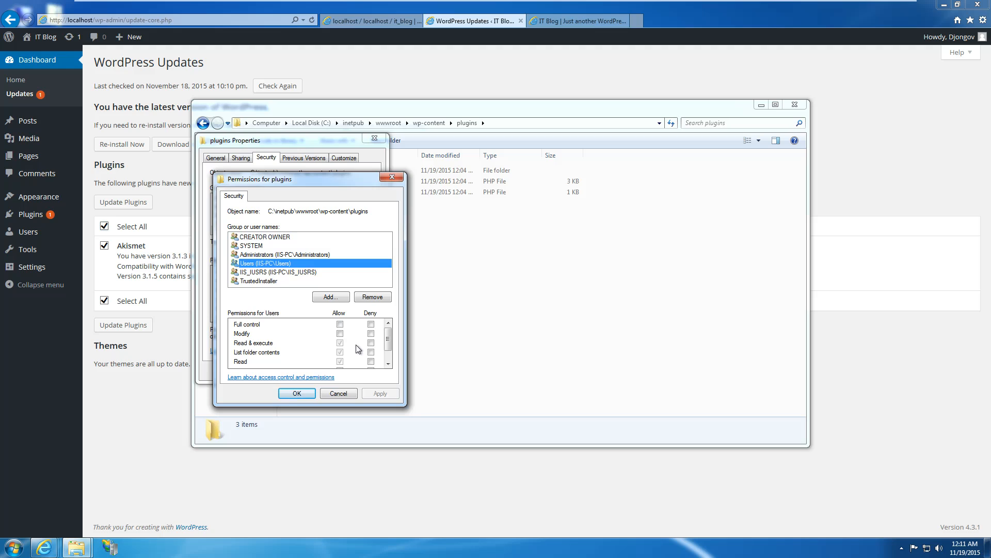
{"action": "left_click", "coordinate": [388, 364]}
{"action": "left_click", "coordinate": [389, 364]}
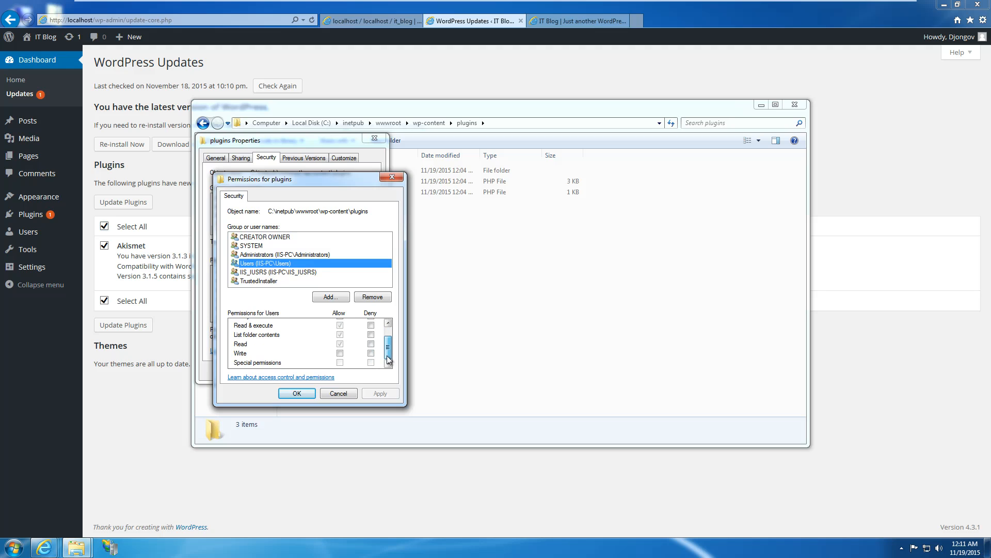
{"action": "left_click_drag", "start_coordinate": [387, 357], "coordinate": [388, 357]}
{"action": "left_click", "coordinate": [340, 355]}
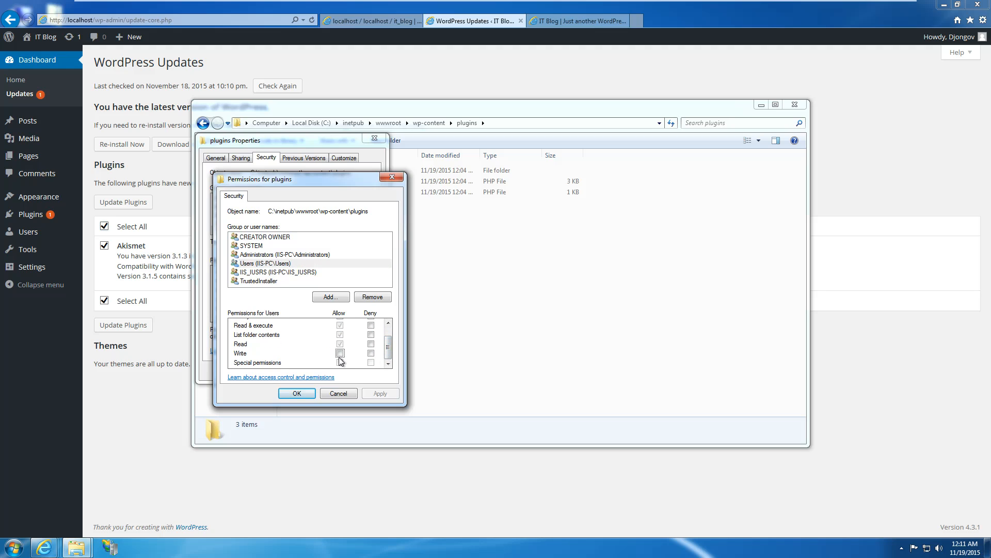
{"action": "left_click", "coordinate": [380, 393]}
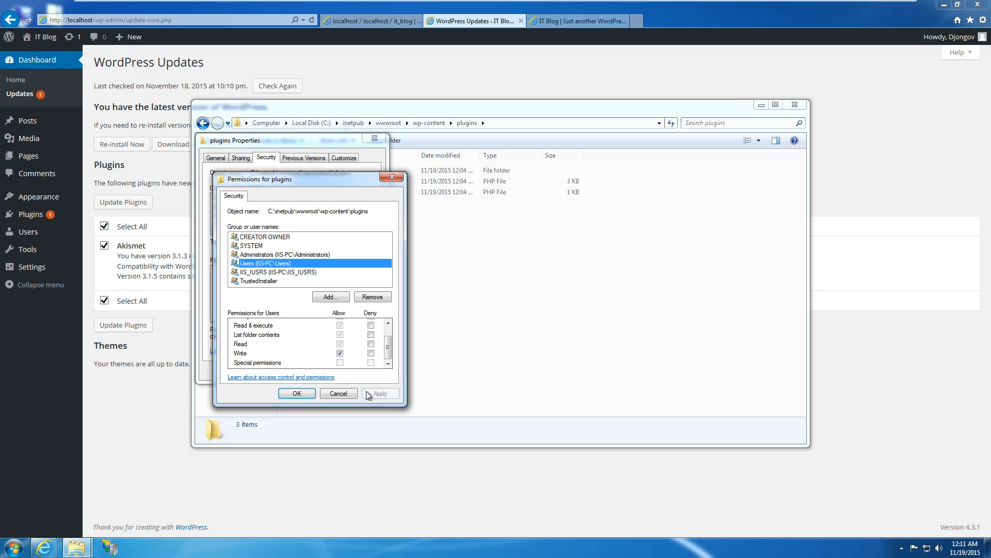
{"action": "left_click", "coordinate": [304, 394]}
{"action": "left_click", "coordinate": [284, 372]}
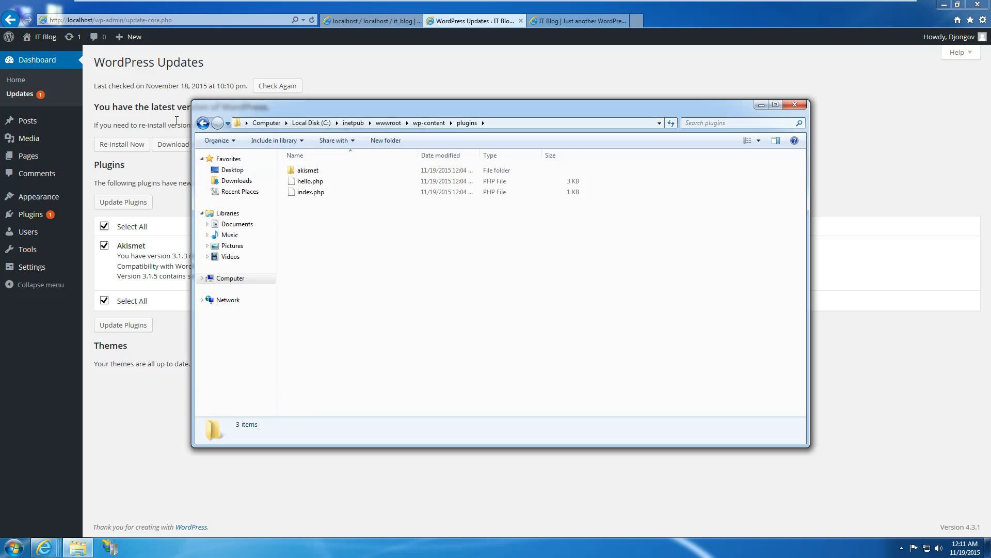
Retry the plugin update in WordPress and return to the Updates page.
{"action": "left_click", "coordinate": [176, 119]}
{"action": "left_click", "coordinate": [123, 202]}
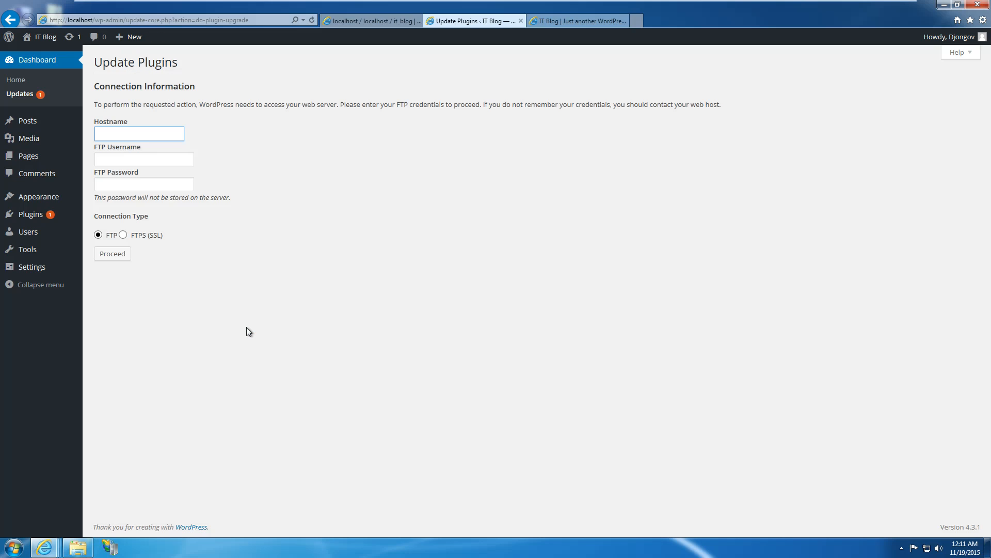
{"action": "left_click", "coordinate": [40, 95]}
Also allow Users Modify on the plugins folder, then tick all plugin updates again.
{"action": "left_click", "coordinate": [78, 548]}
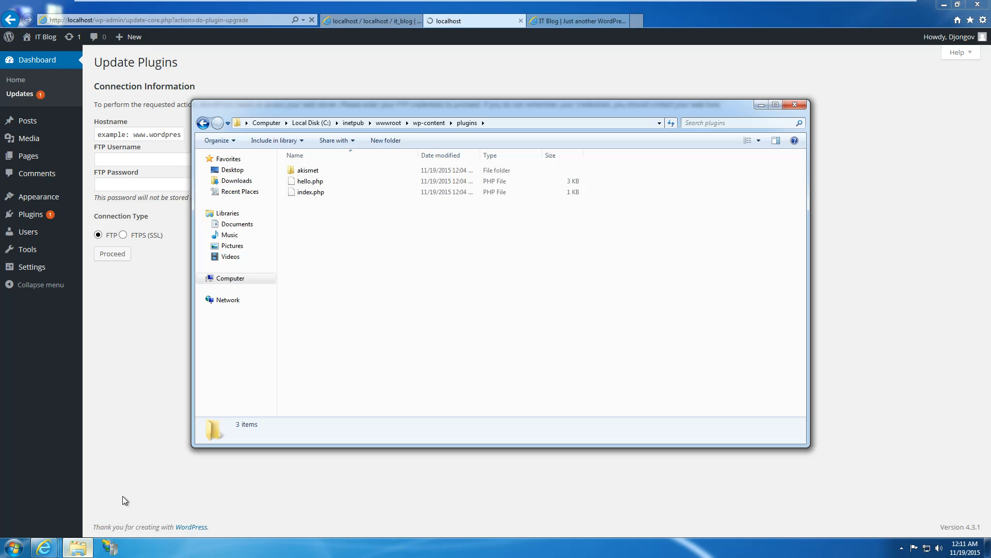
{"action": "right_click", "coordinate": [337, 224]}
{"action": "mouse_move", "coordinate": [365, 351]}
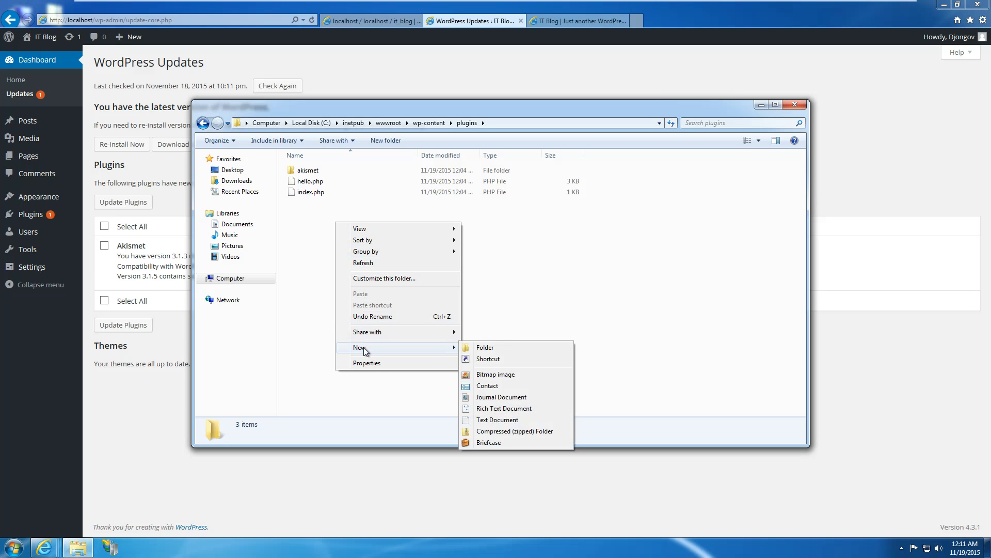
{"action": "left_click", "coordinate": [369, 363]}
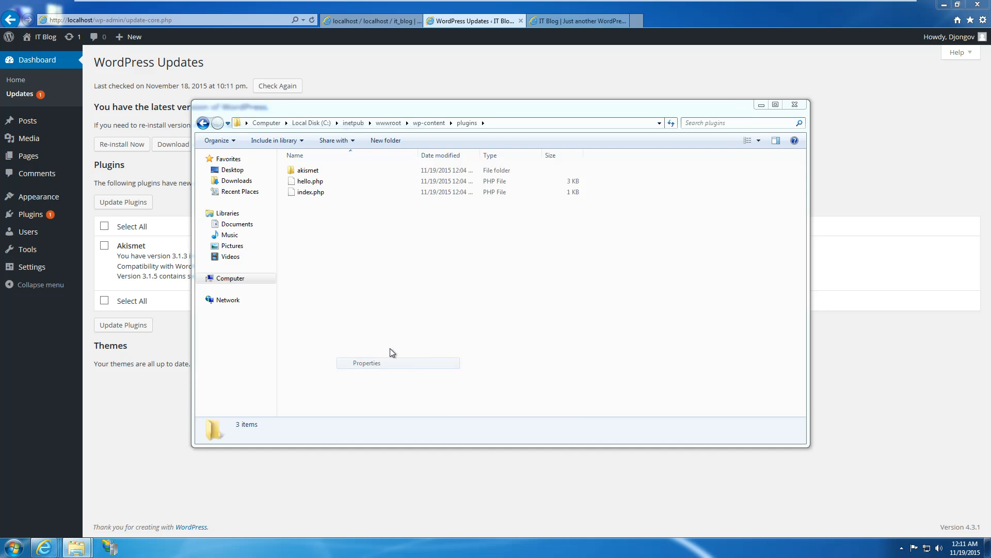
{"action": "left_click", "coordinate": [266, 158]}
{"action": "left_click", "coordinate": [278, 223]}
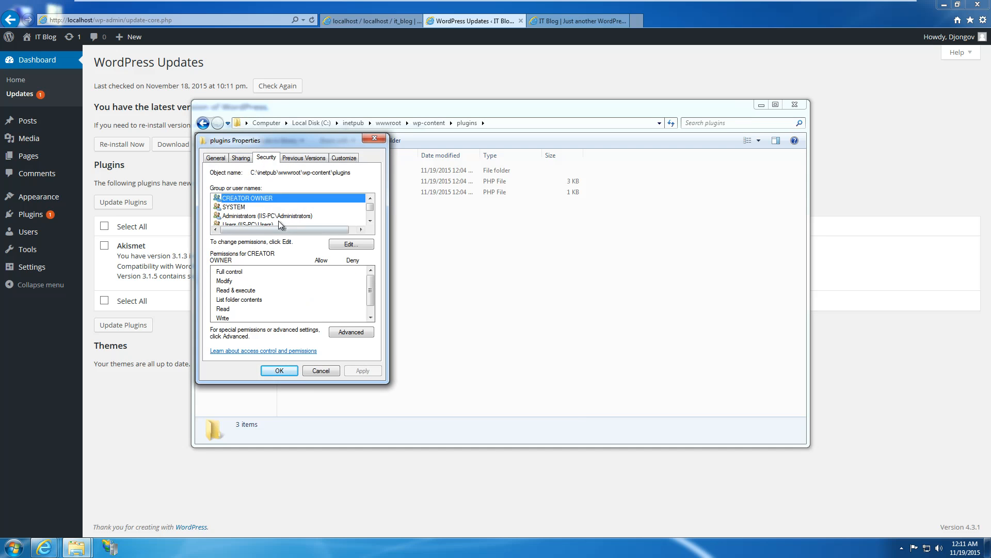
{"action": "scroll", "coordinate": [279, 223], "scroll_direction": "down", "scroll_amount": 1}
{"action": "left_click", "coordinate": [341, 244]}
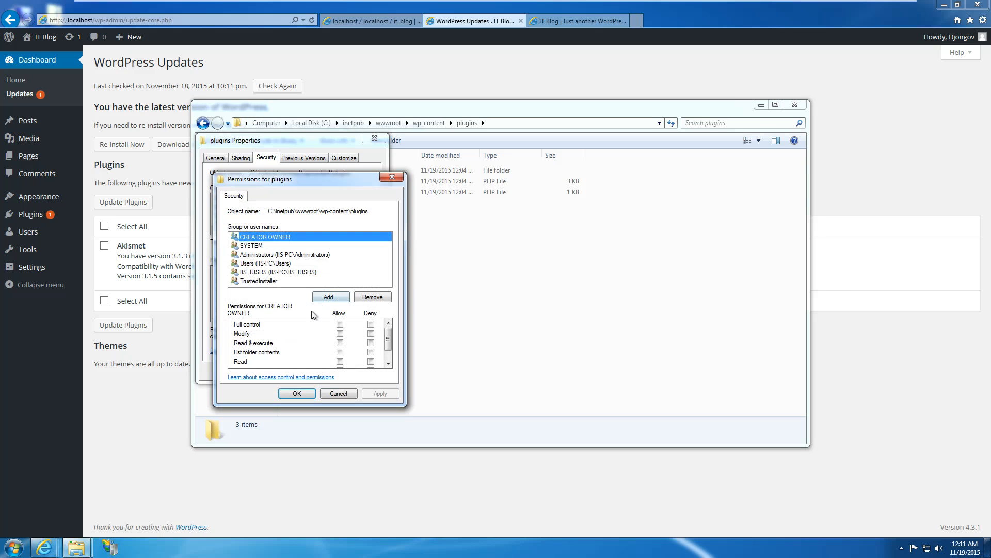
{"action": "left_click", "coordinate": [284, 263]}
{"action": "left_click", "coordinate": [340, 333]}
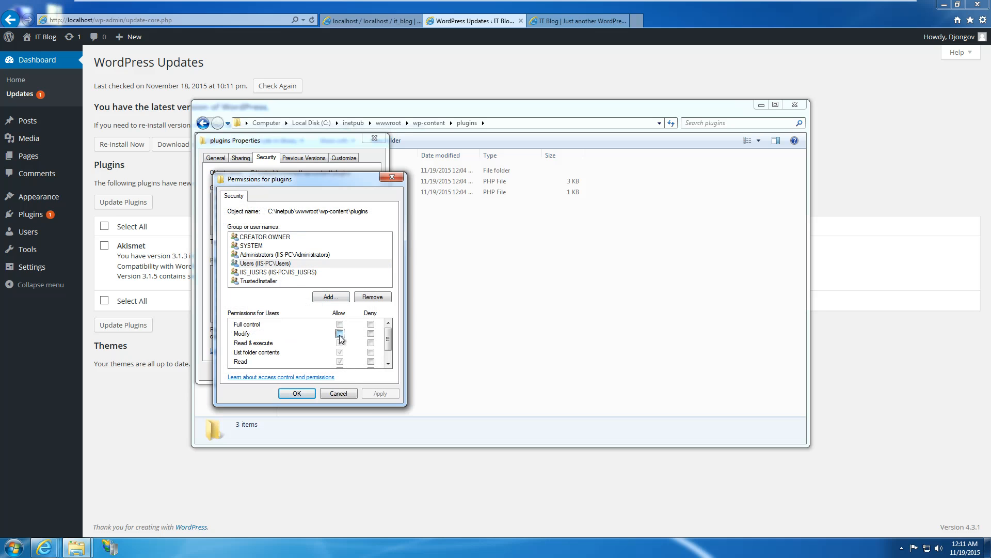
{"action": "left_click", "coordinate": [325, 397]}
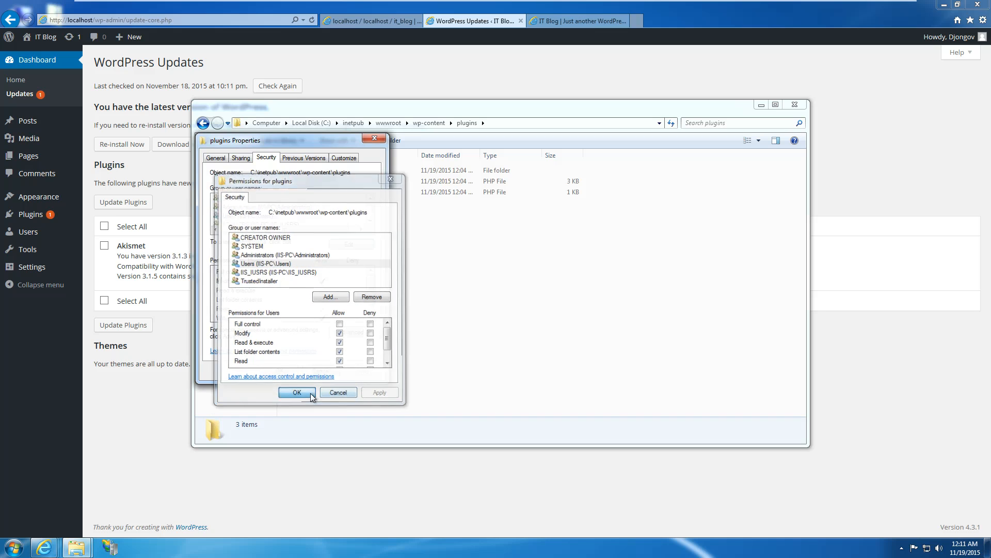
{"action": "left_click", "coordinate": [289, 373]}
{"action": "left_click", "coordinate": [141, 219]}
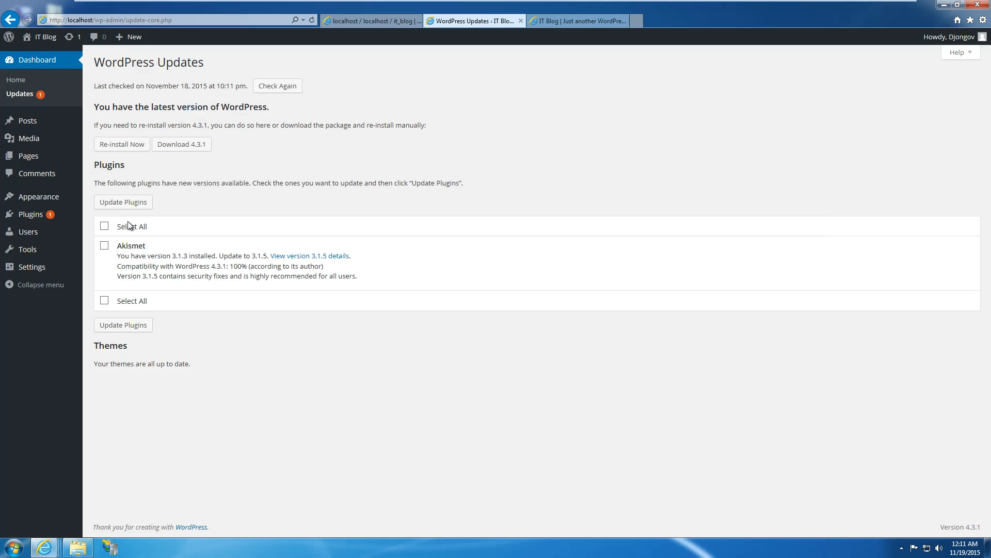
{"action": "left_click", "coordinate": [105, 226]}
Retry the plugin update, then open the plugins folder's Security permissions.
{"action": "left_click", "coordinate": [123, 203]}
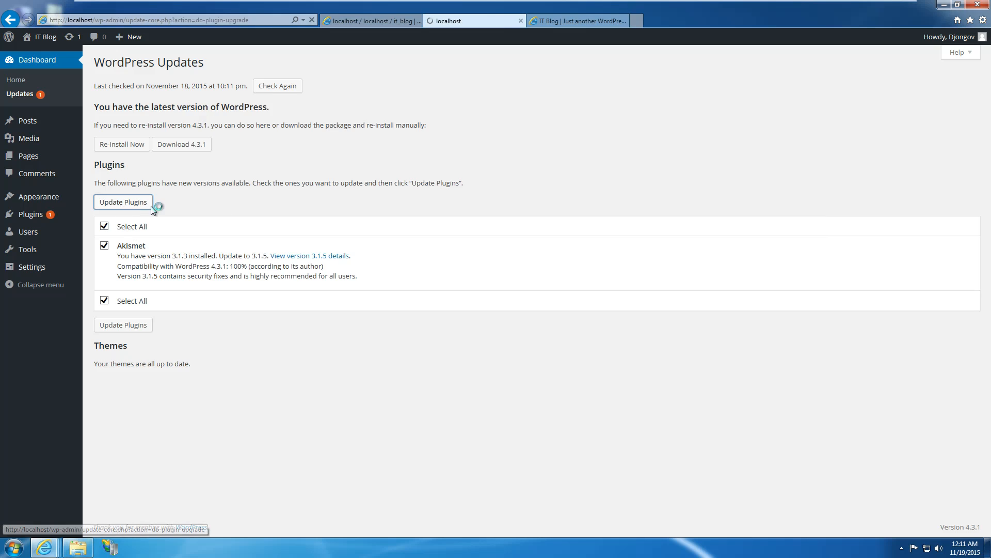
{"action": "left_click", "coordinate": [10, 20]}
{"action": "left_click", "coordinate": [77, 548]}
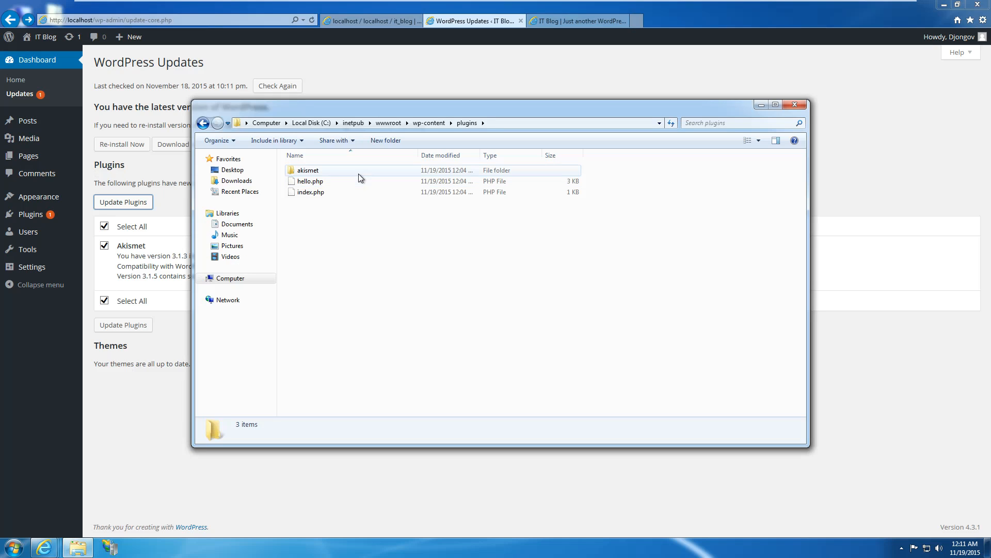
{"action": "right_click", "coordinate": [360, 258]}
{"action": "left_click", "coordinate": [389, 400]}
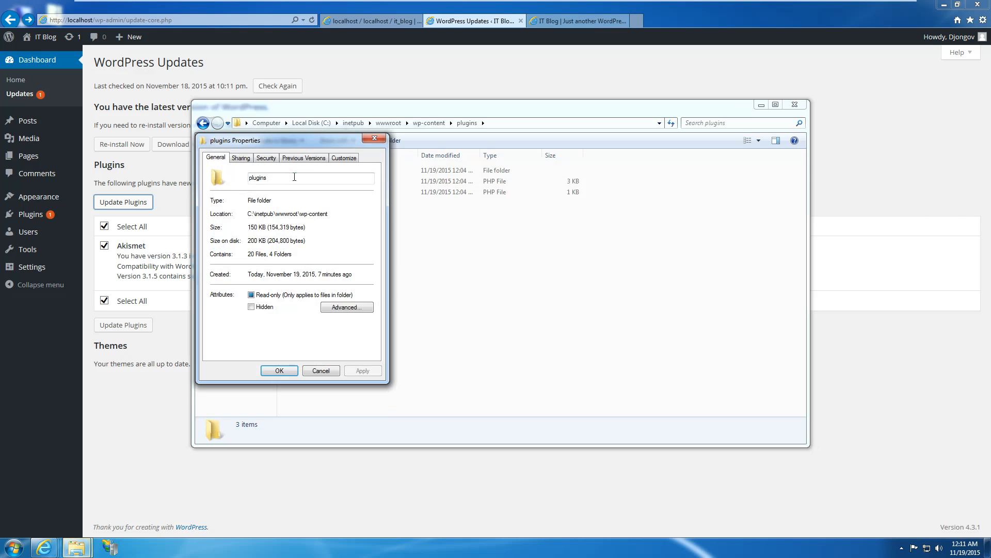
{"action": "left_click", "coordinate": [241, 157]}
{"action": "left_click", "coordinate": [266, 157]}
{"action": "left_click", "coordinate": [269, 224]}
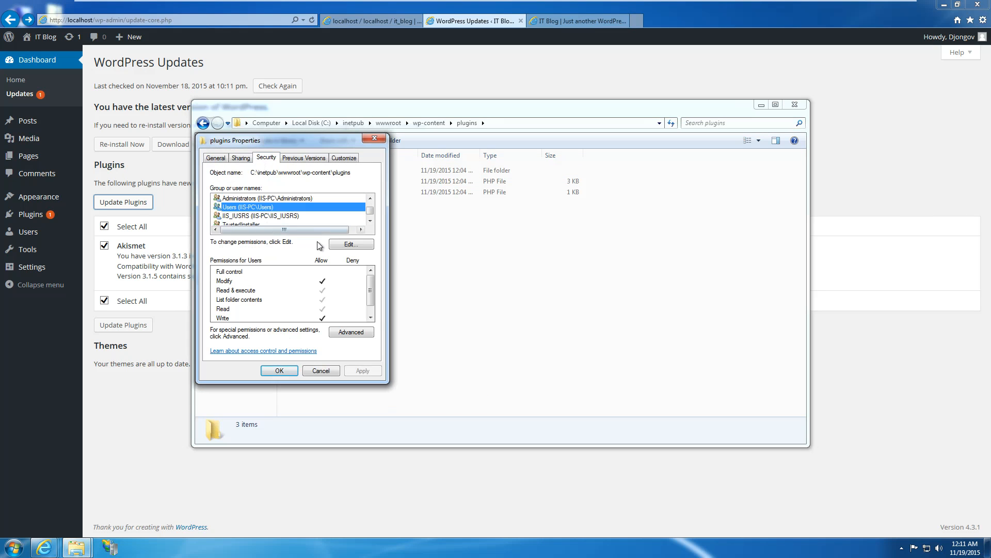
Remove the Users group's Modify and Write permissions on plugins and go up to wp-content.
{"action": "left_click", "coordinate": [341, 244]}
{"action": "left_click", "coordinate": [279, 272]}
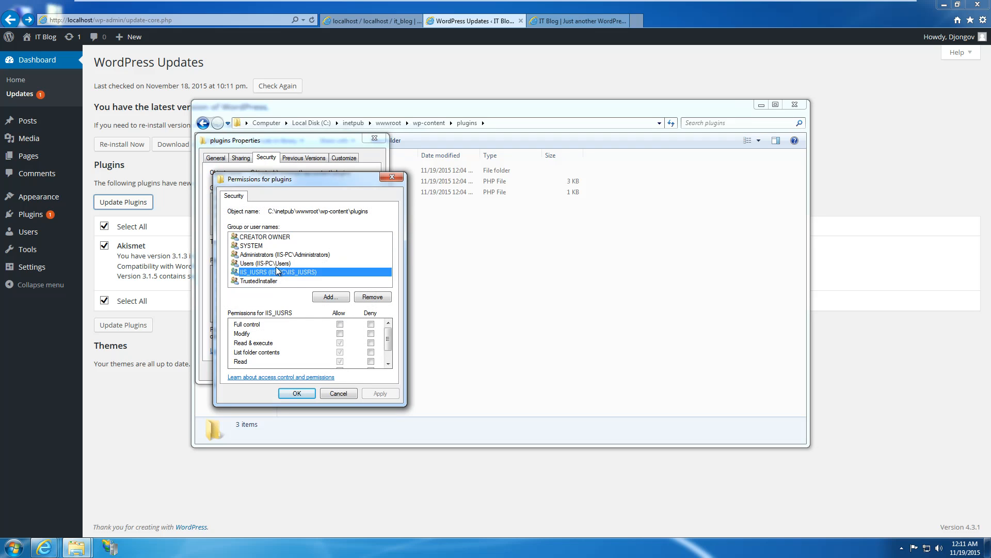
{"action": "left_click", "coordinate": [279, 264]}
{"action": "left_click", "coordinate": [340, 334]}
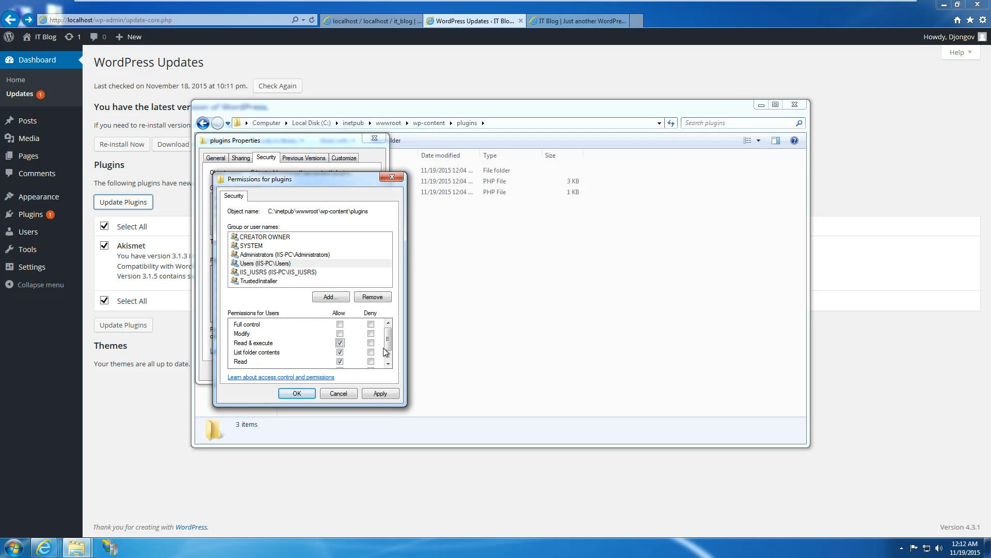
{"action": "scroll", "coordinate": [389, 363], "scroll_direction": "down", "scroll_amount": 1}
{"action": "left_click", "coordinate": [340, 353]}
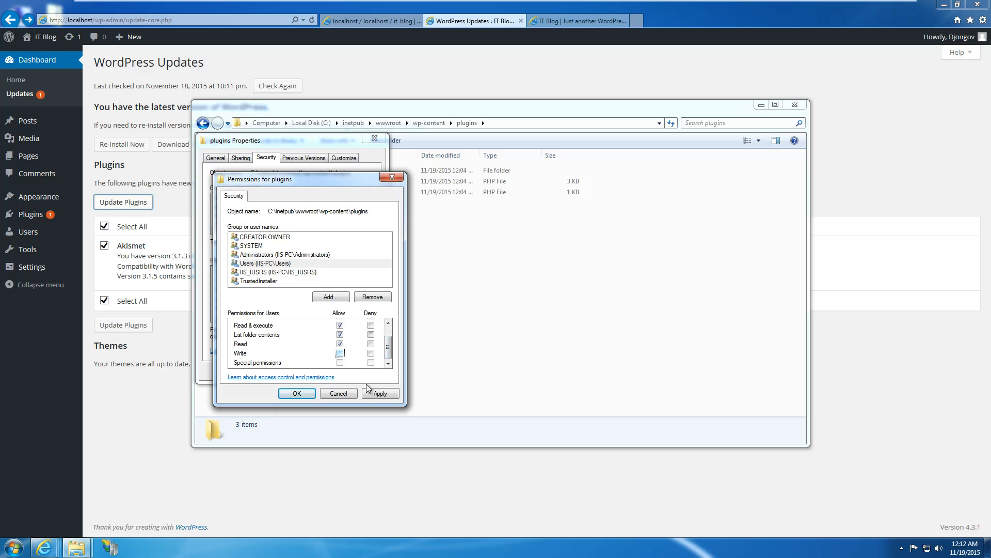
{"action": "left_click", "coordinate": [380, 393]}
{"action": "left_click", "coordinate": [298, 392]}
{"action": "left_click", "coordinate": [278, 370]}
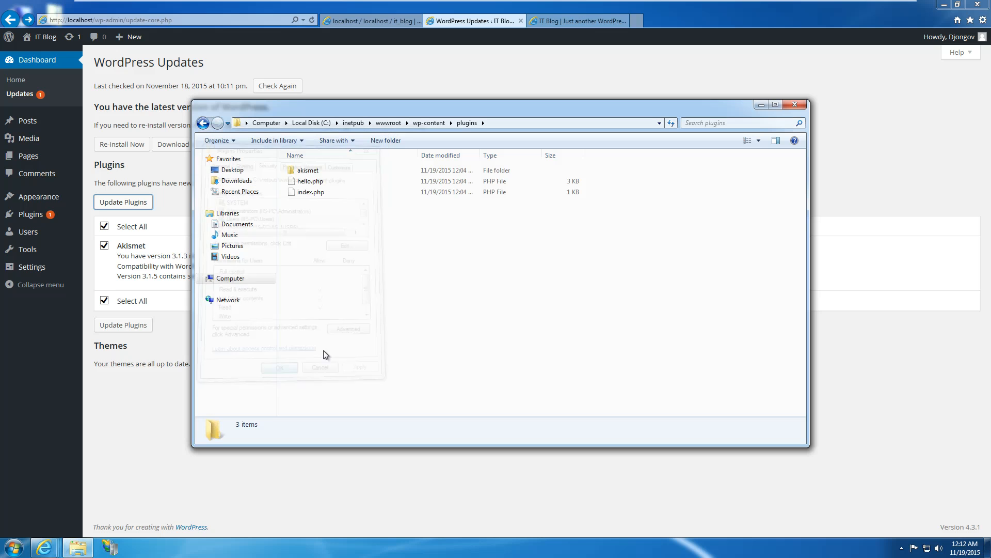
{"action": "left_click", "coordinate": [422, 127]}
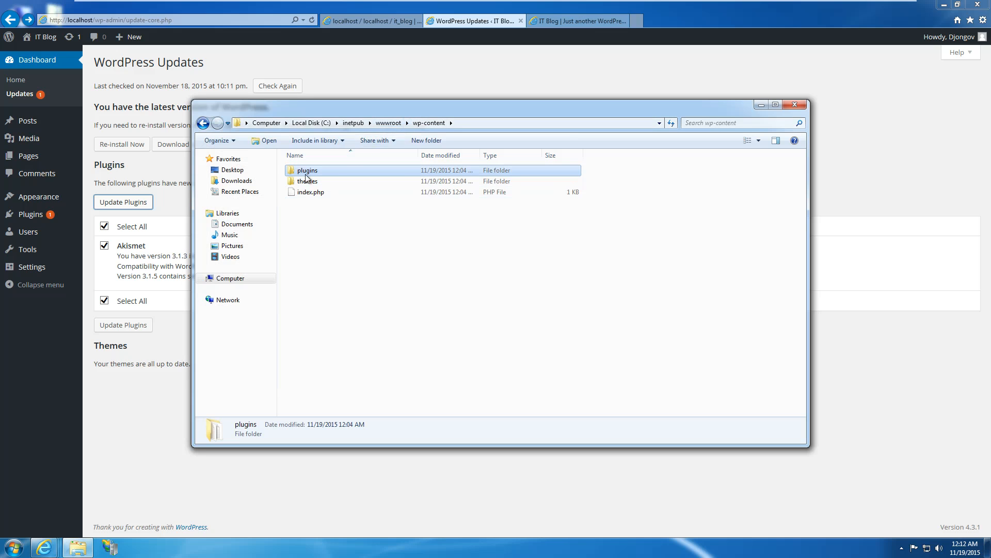
Go up to wwwroot and review its Security permissions for Administrators and Users.
{"action": "left_click", "coordinate": [389, 125]}
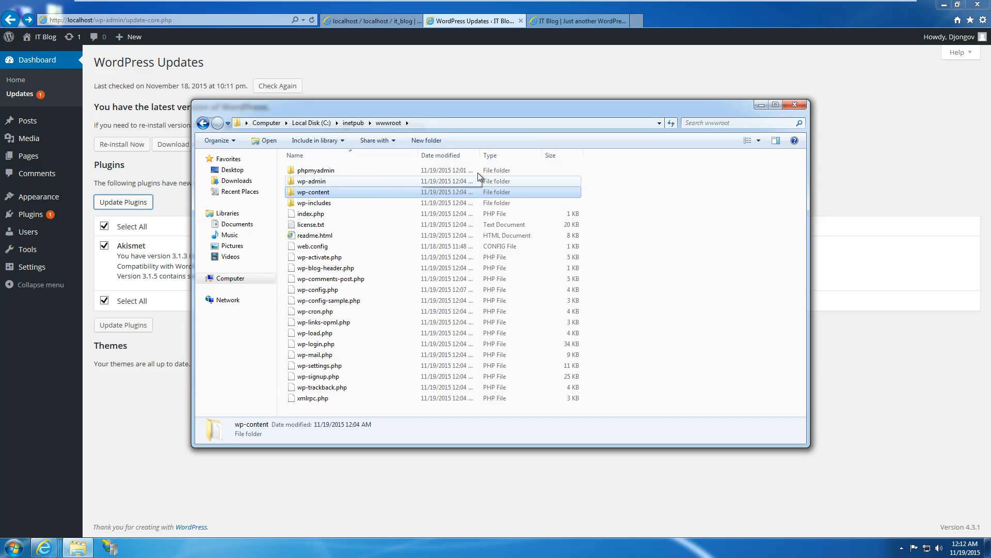
{"action": "right_click", "coordinate": [631, 218]}
{"action": "left_click", "coordinate": [648, 360]}
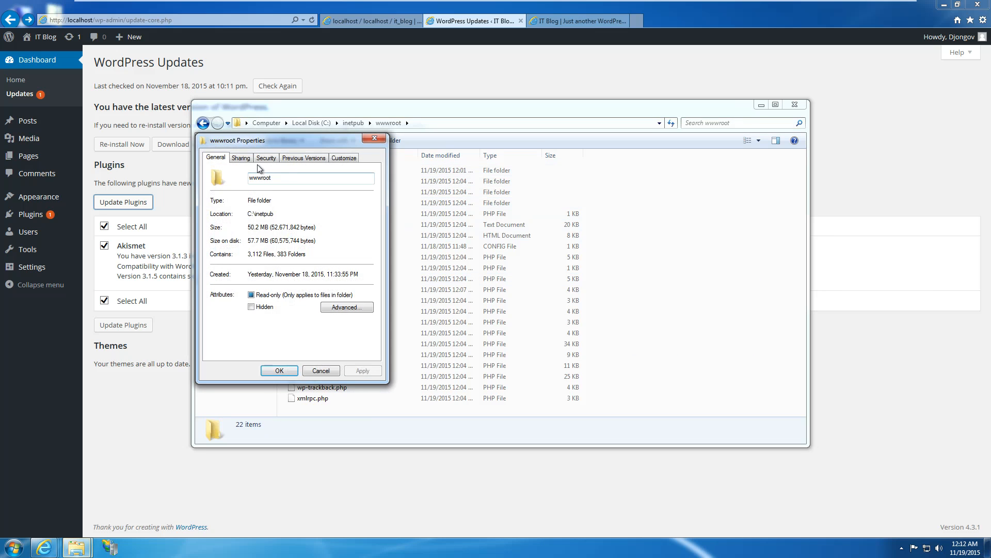
{"action": "left_click", "coordinate": [264, 158]}
{"action": "left_click", "coordinate": [259, 216]}
{"action": "scroll", "coordinate": [258, 217], "scroll_direction": "down", "scroll_amount": 1}
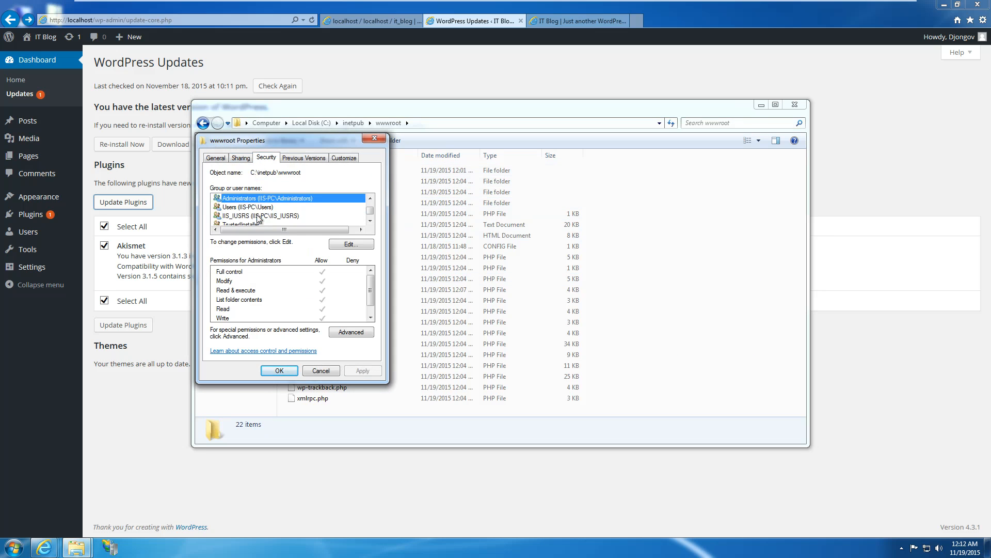
{"action": "left_click", "coordinate": [249, 208]}
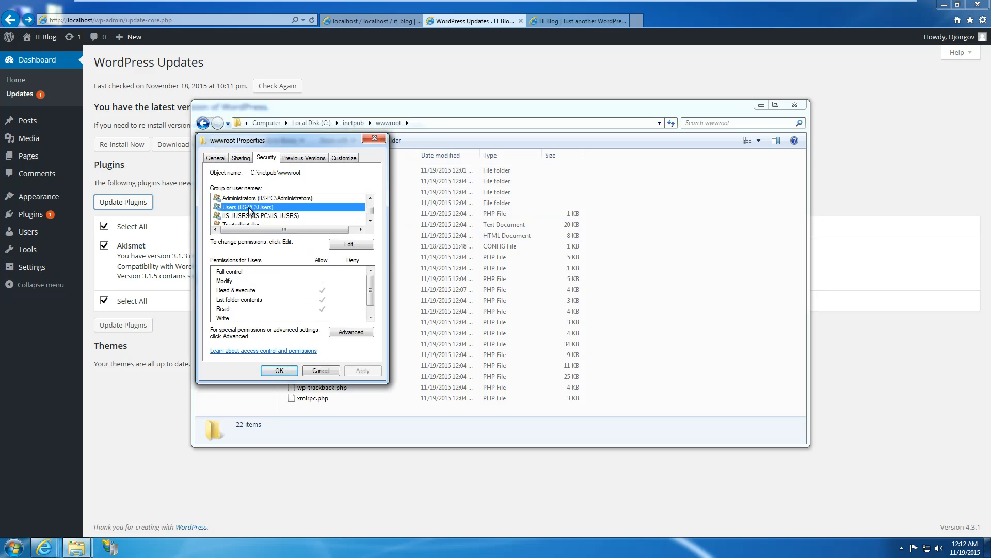
Allow the Users group Modify on wwwroot and rerun the Akismet update.
{"action": "left_click", "coordinate": [351, 244]}
{"action": "left_click", "coordinate": [276, 264]}
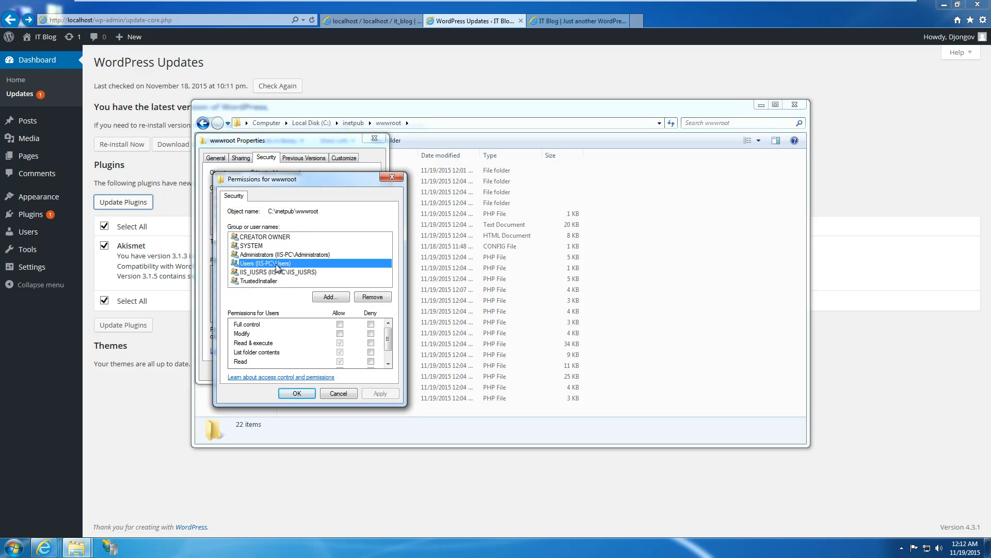
{"action": "left_click", "coordinate": [340, 334]}
{"action": "left_click", "coordinate": [295, 393]}
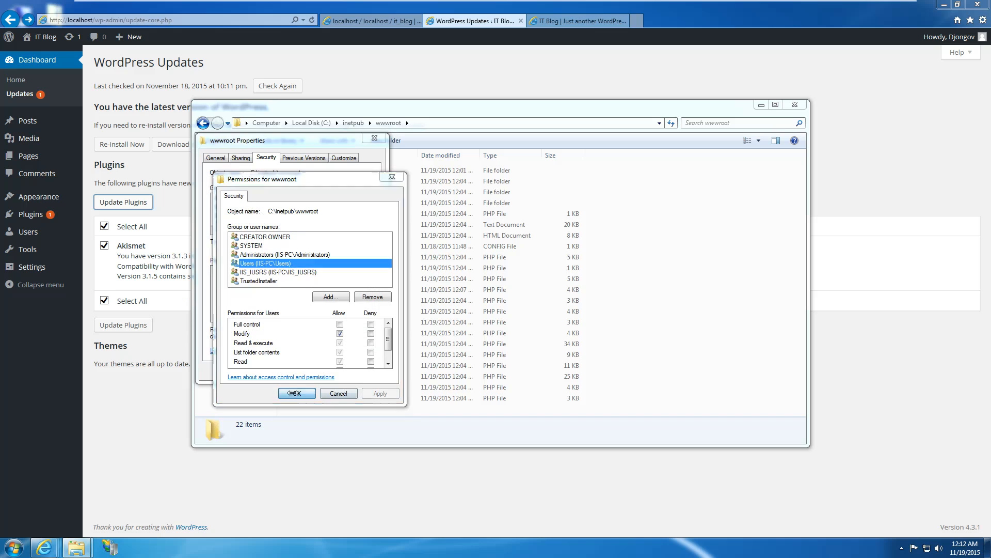
{"action": "left_click", "coordinate": [298, 373]}
{"action": "left_click", "coordinate": [171, 202]}
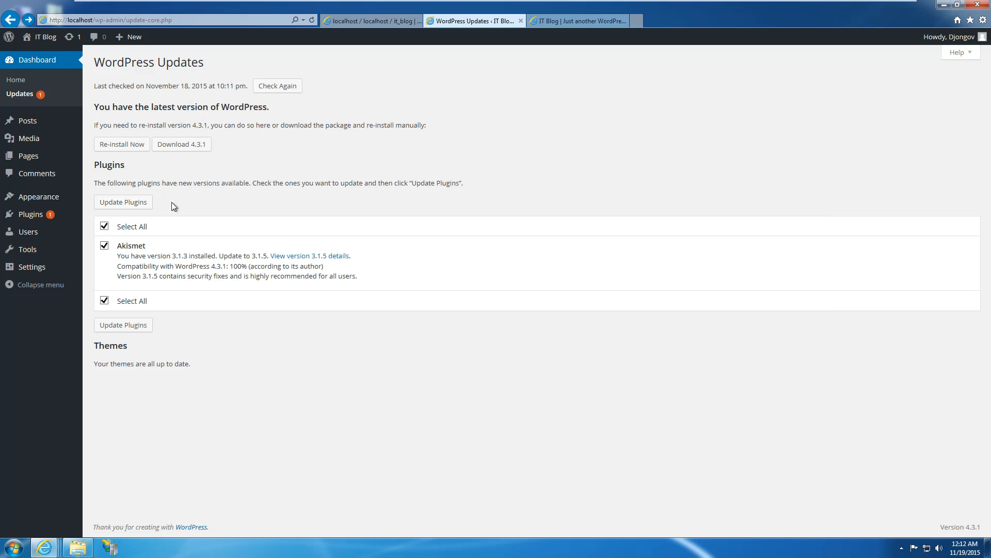
{"action": "left_click", "coordinate": [150, 203]}
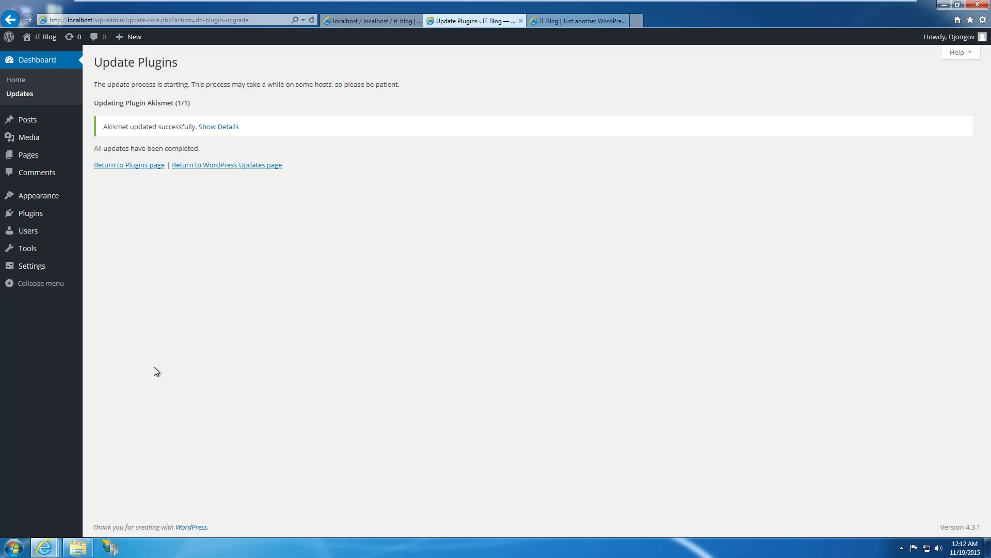
Check the 'Akismet updated successfully' message, then bring back the wwwroot folder window.
{"action": "left_click_drag", "start_coordinate": [132, 127], "coordinate": [195, 127]}
{"action": "left_click", "coordinate": [237, 285]}
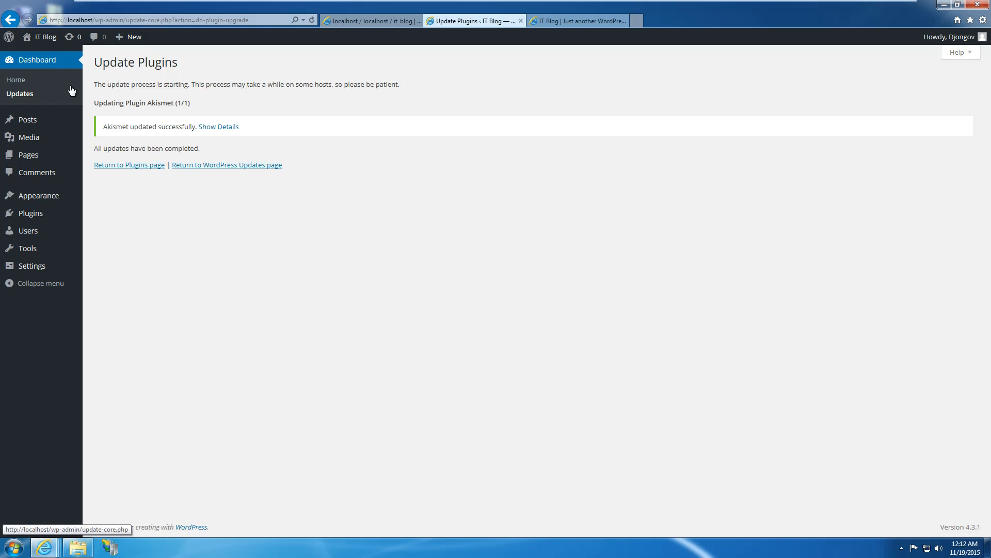
{"action": "left_click", "coordinate": [91, 554]}
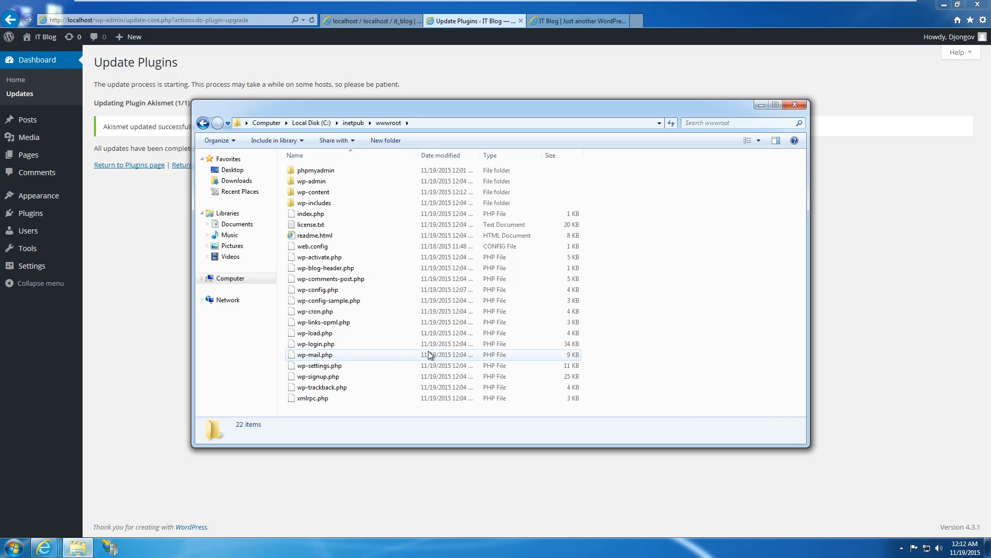
Untick Modify and Write for Users on wwwroot, leaving only read-and-execute access.
{"action": "right_click", "coordinate": [668, 321]}
{"action": "left_click", "coordinate": [689, 462]}
{"action": "left_click", "coordinate": [266, 157]}
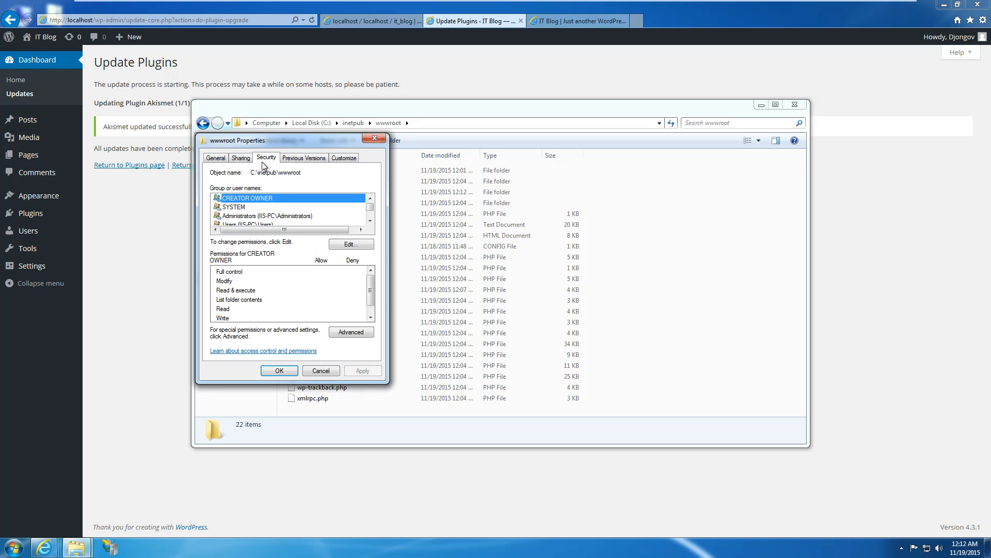
{"action": "left_click", "coordinate": [261, 225]}
{"action": "left_click", "coordinate": [346, 245]}
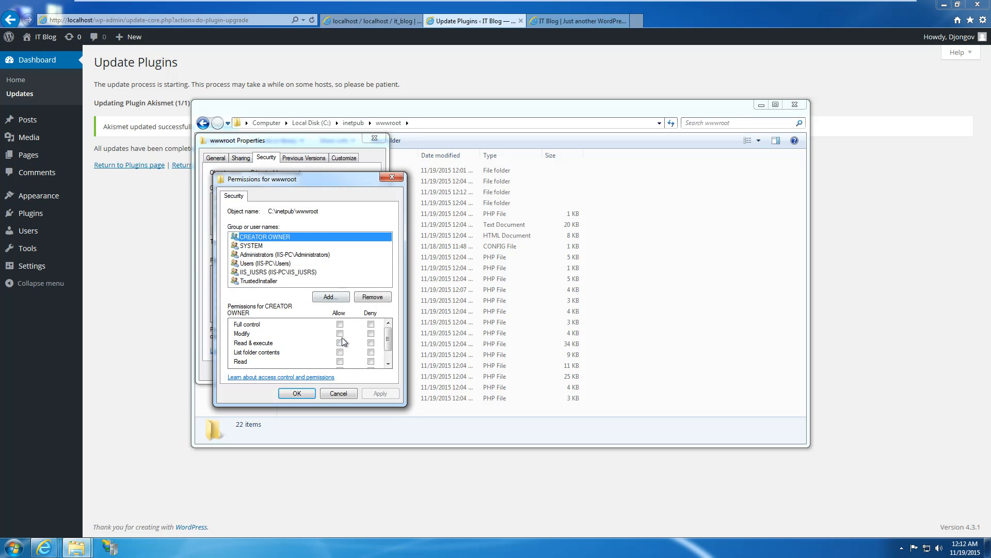
{"action": "left_click", "coordinate": [291, 263]}
{"action": "scroll", "coordinate": [388, 341], "scroll_direction": "down", "scroll_amount": 2}
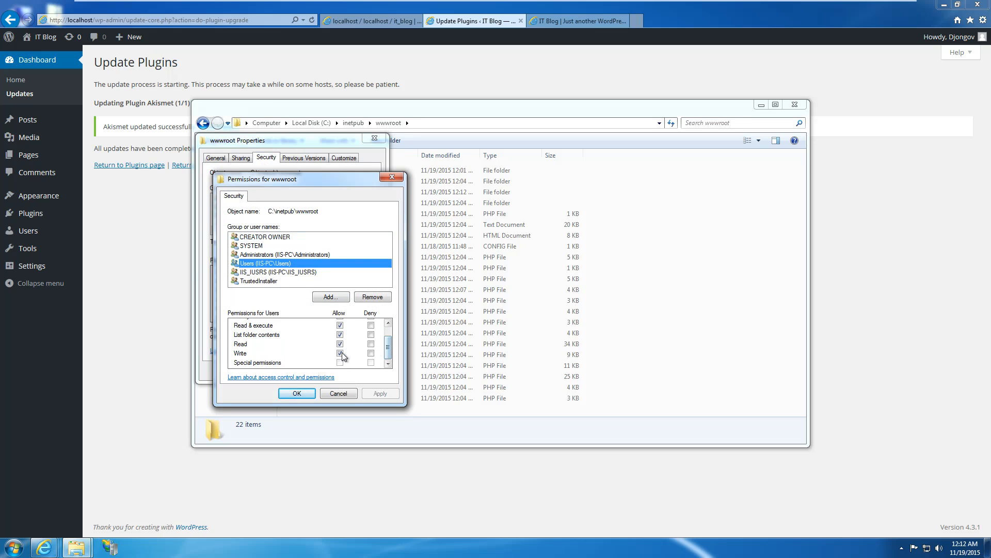
{"action": "left_click", "coordinate": [340, 353]}
{"action": "scroll", "coordinate": [387, 346], "scroll_direction": "up", "scroll_amount": 2}
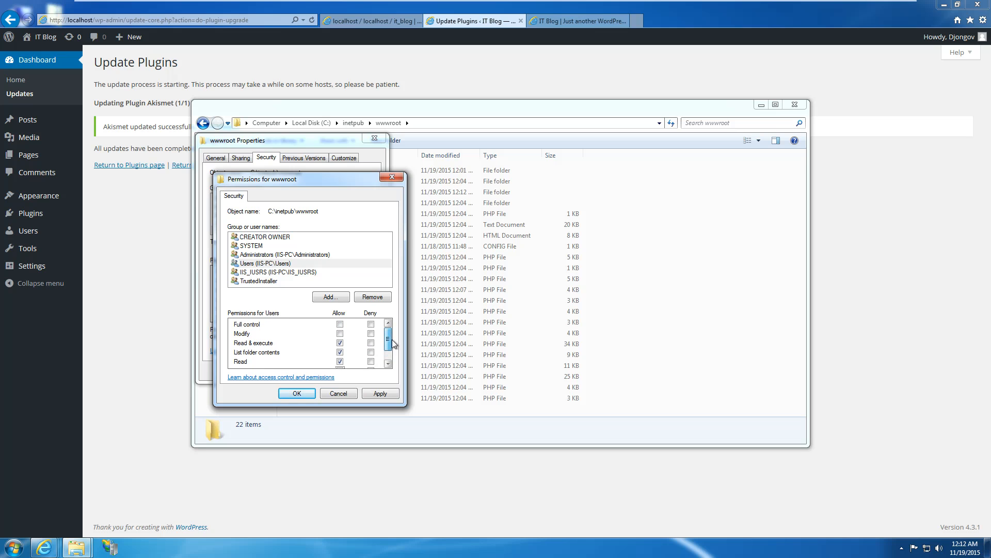
{"action": "left_click", "coordinate": [380, 393]}
{"action": "left_click", "coordinate": [297, 393]}
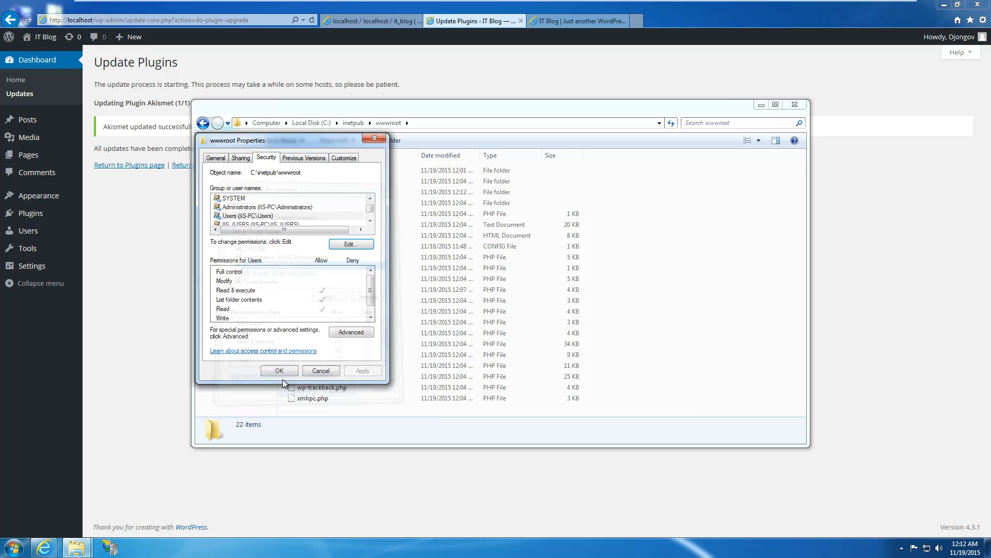
{"action": "left_click", "coordinate": [279, 370]}
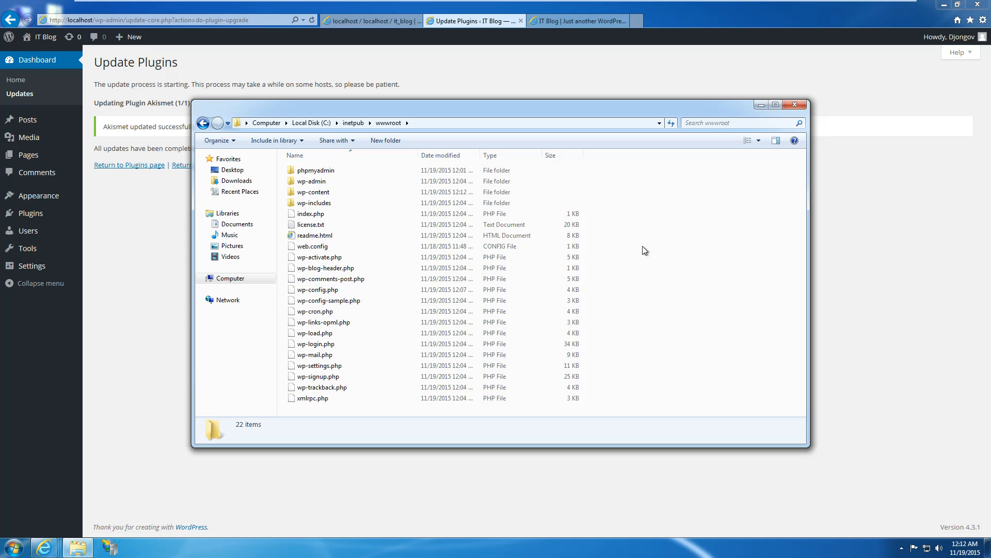
Open the WordPress Dashboard, glance at the public IT Blog site, then switch to phpMyAdmin.
{"action": "left_click", "coordinate": [148, 222]}
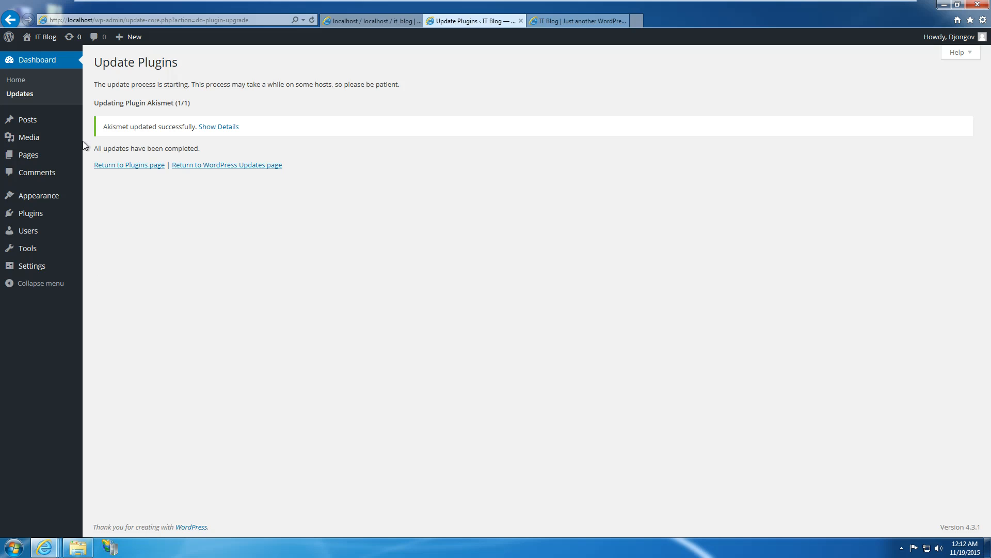
{"action": "left_click", "coordinate": [37, 62]}
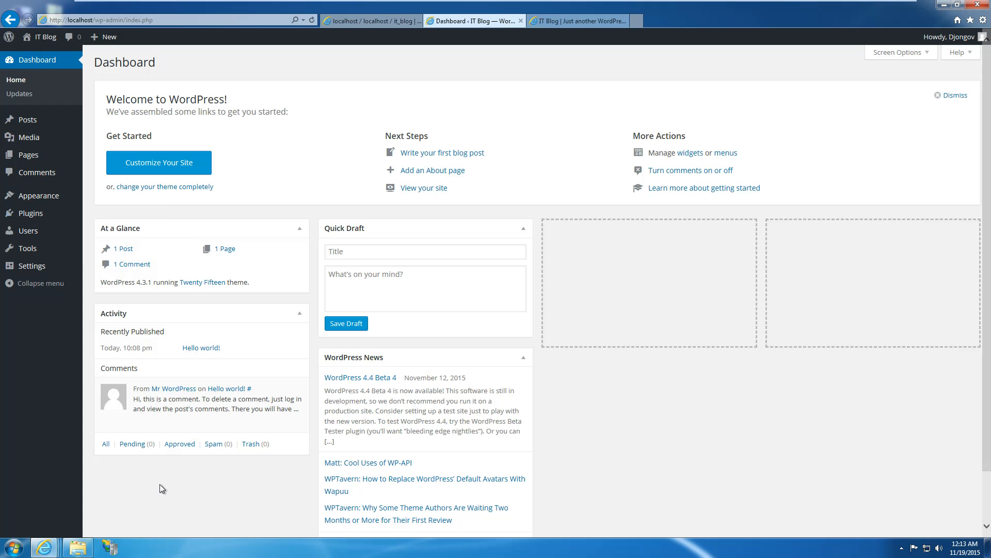
{"action": "left_click", "coordinate": [77, 548]}
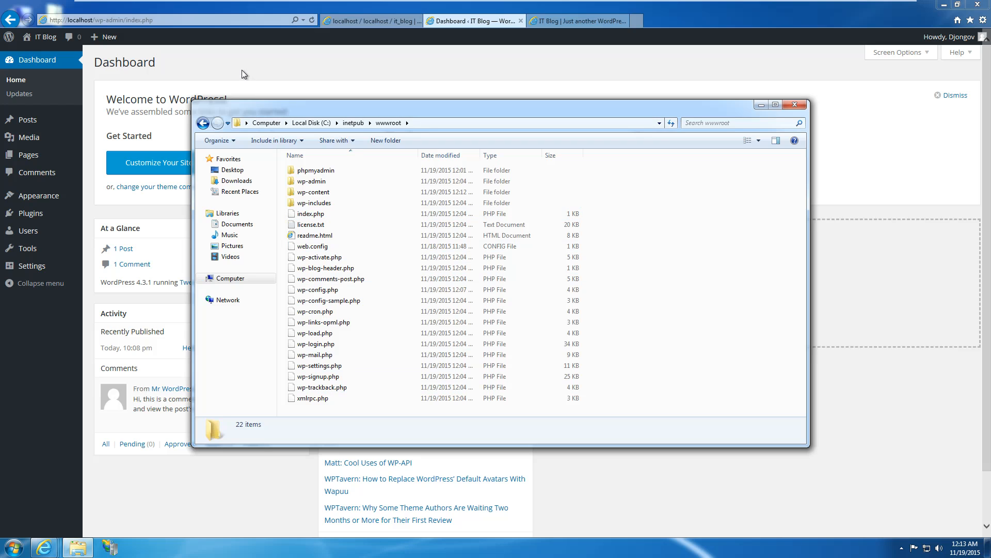
{"action": "left_click", "coordinate": [342, 81]}
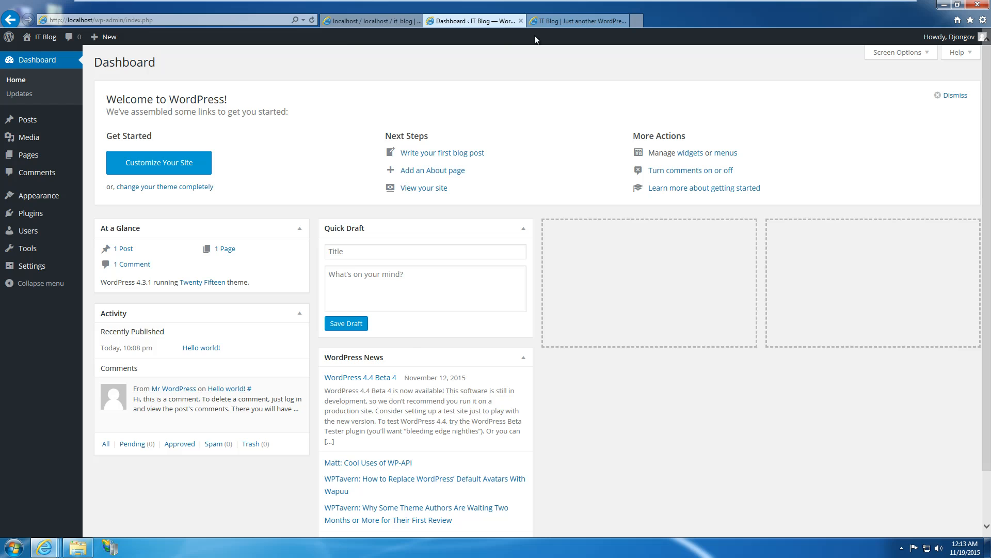
{"action": "left_click", "coordinate": [578, 21]}
{"action": "left_click", "coordinate": [463, 20]}
{"action": "left_click", "coordinate": [393, 21]}
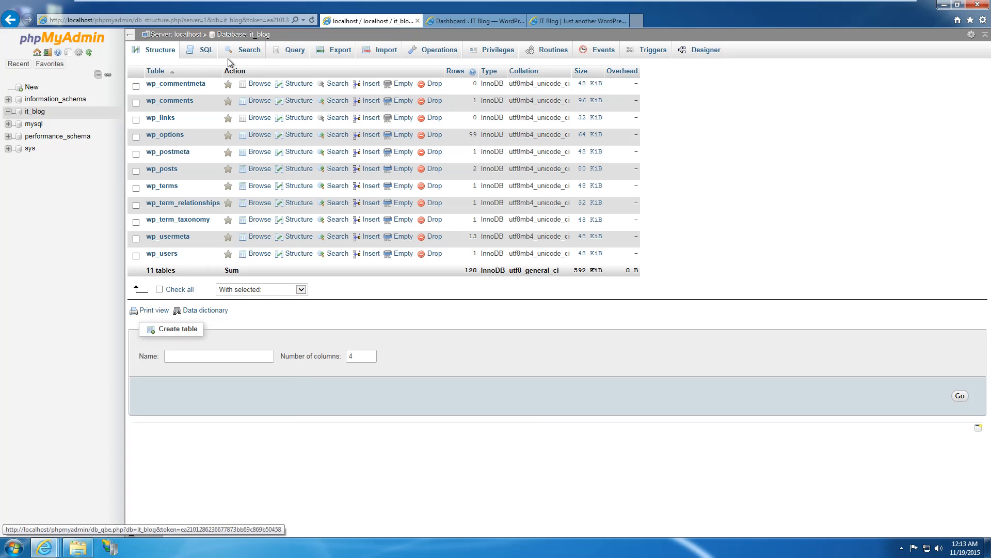
List phpMyAdmin's five server databases, then go back to the WordPress Dashboard tab.
{"action": "left_click", "coordinate": [36, 52]}
{"action": "left_click", "coordinate": [160, 49]}
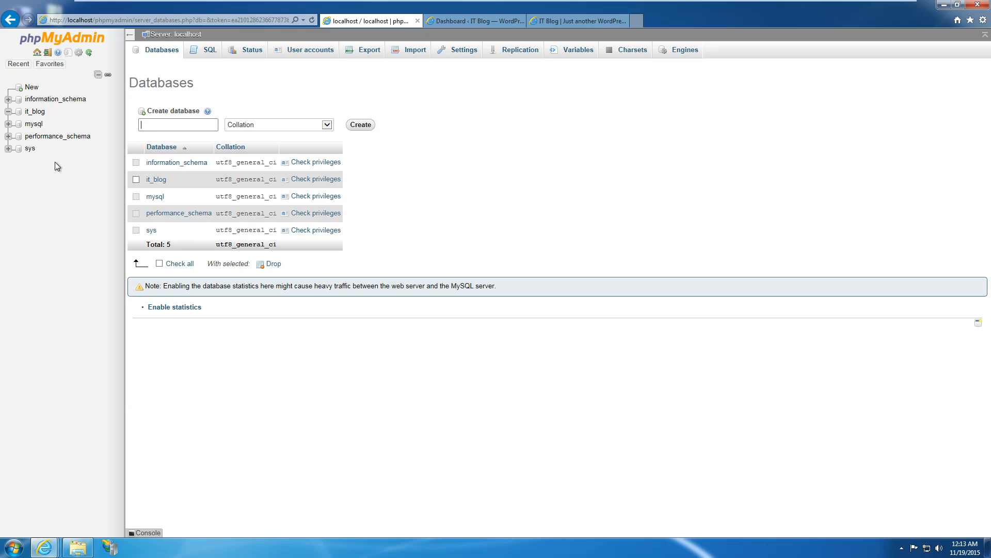
{"action": "left_click", "coordinate": [493, 21]}
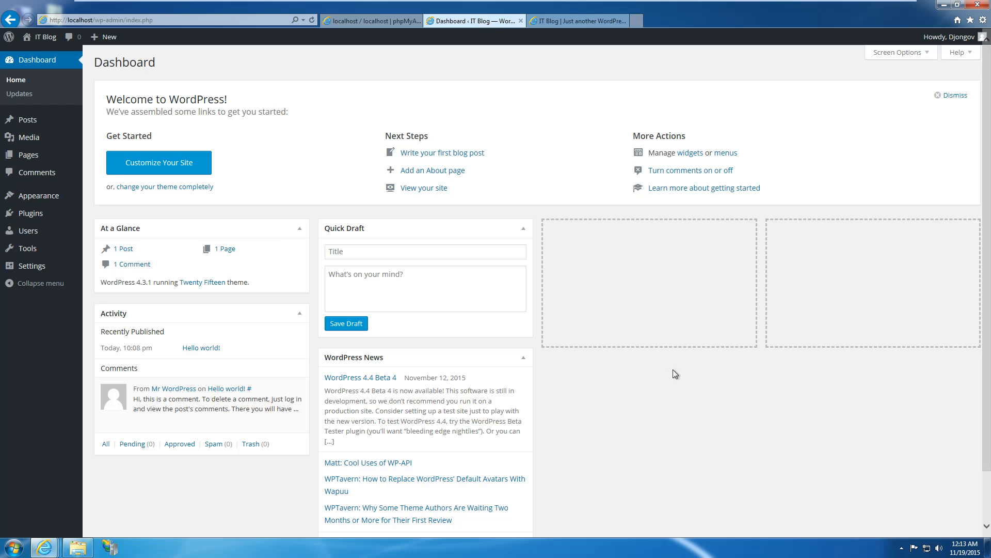
{"action": "left_click", "coordinate": [904, 549]}
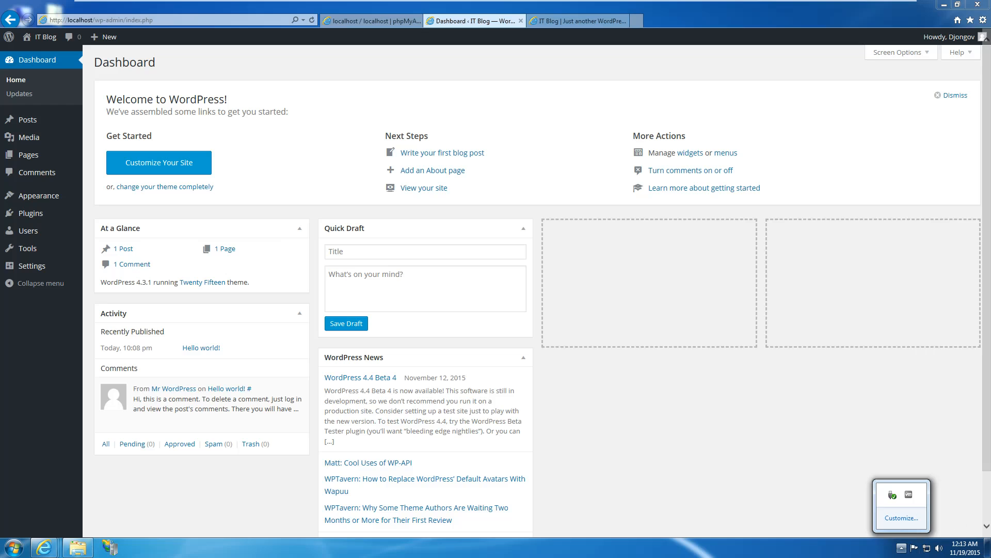
{"action": "key", "text": "ctrl+alt"}
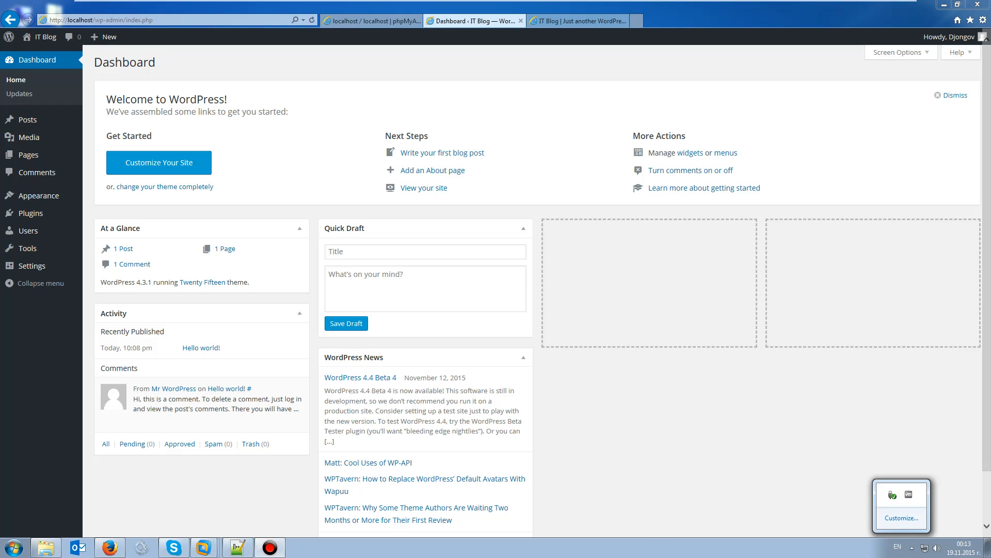